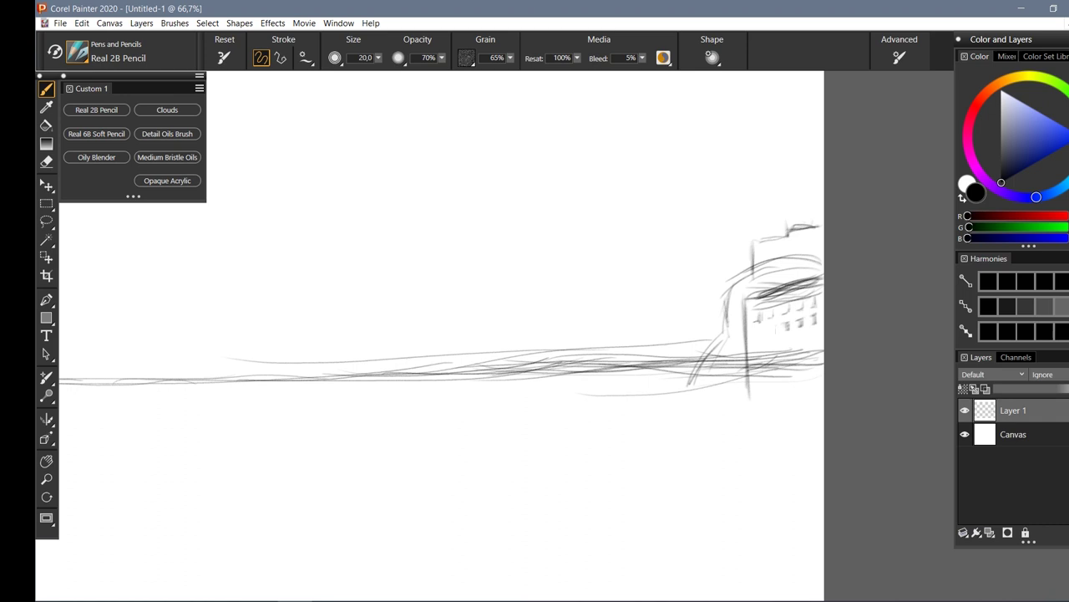
Sketch the flight of stairs beside the domed building and erase the stray lines around it
mouse_move(689, 382)
left_mouse_down()
mouse_move(745, 342)
mouse_move(746, 378)
mouse_move(822, 361)
mouse_move(749, 356)
left_mouse_up()
key("n")
mouse_move(809, 281)
left_mouse_down()
mouse_move(752, 294)
mouse_move(717, 335)
left_mouse_up()
key("b")
Sketch a tall tower with a narrower tiered top behind the domed building
left_click_drag(737, 269, 737, 211)
mouse_move(720, 208)
left_mouse_down()
mouse_move(739, 211)
mouse_move(722, 289)
left_mouse_up()
left_click_drag(693, 211, 720, 207)
left_click_drag(687, 219, 679, 329)
left_click_drag(734, 190, 735, 211)
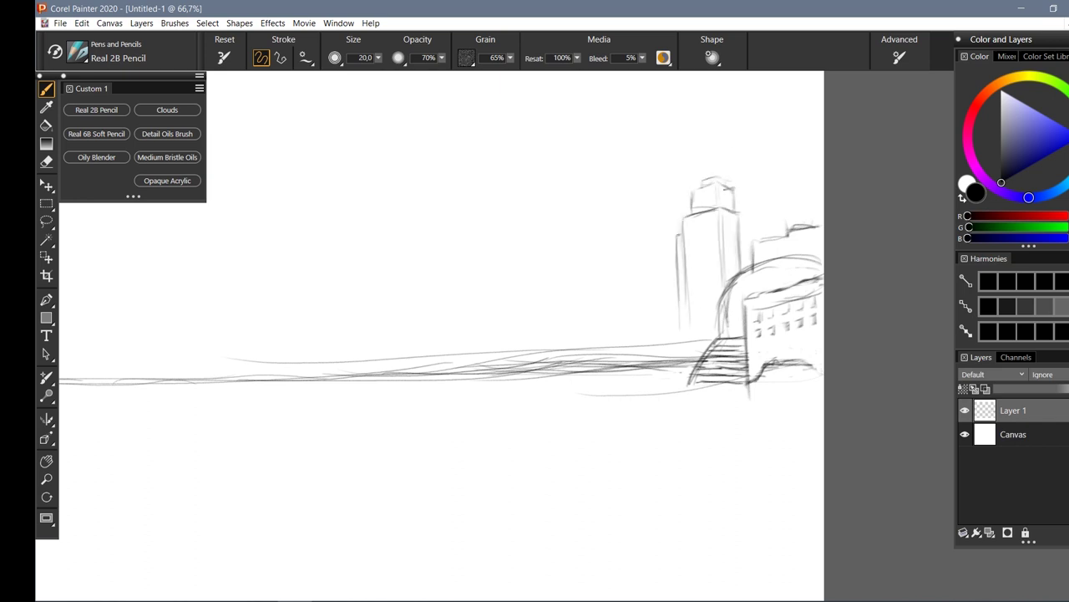
Erase the loose horizon lines running along the water away from the stairs
left_click_drag(591, 426, 619, 433)
key("n")
left_click_drag(658, 354, 229, 355)
key("ctrl+minus")
key("b")
Sketch the shoreline and rounded bushes at the foot of the stairs and tower
key("ctrl+minus")
key("ctrl+minus")
key("ctrl+minus")
key("ctrl+minus")
key("ctrl+plus")
key("ctrl+plus")
key("ctrl+plus")
key("ctrl+plus")
left_click_drag(692, 369, 515, 372)
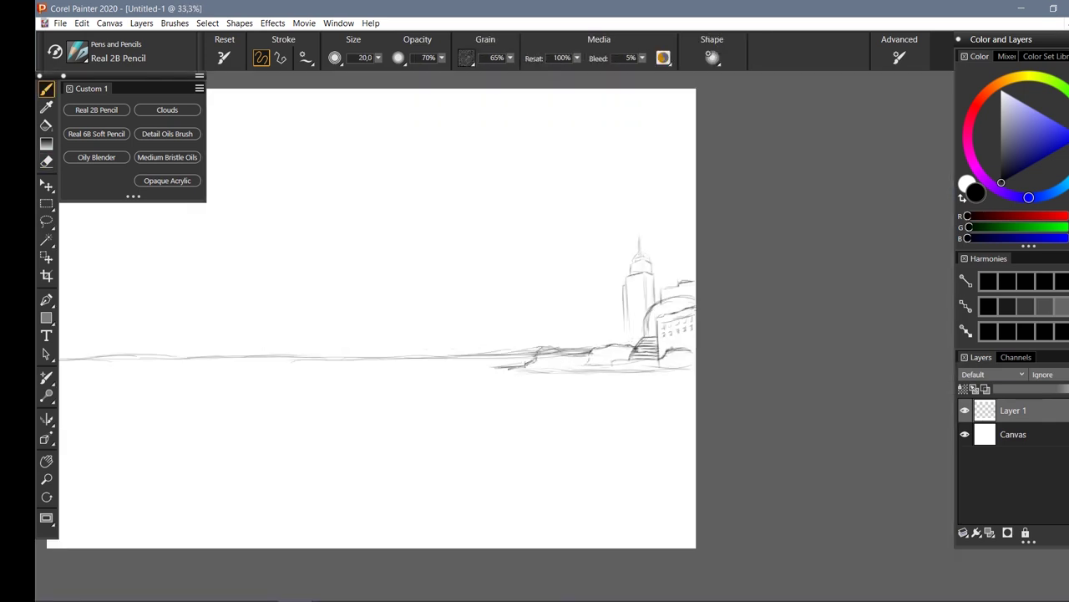
left_click_drag(645, 365, 542, 351)
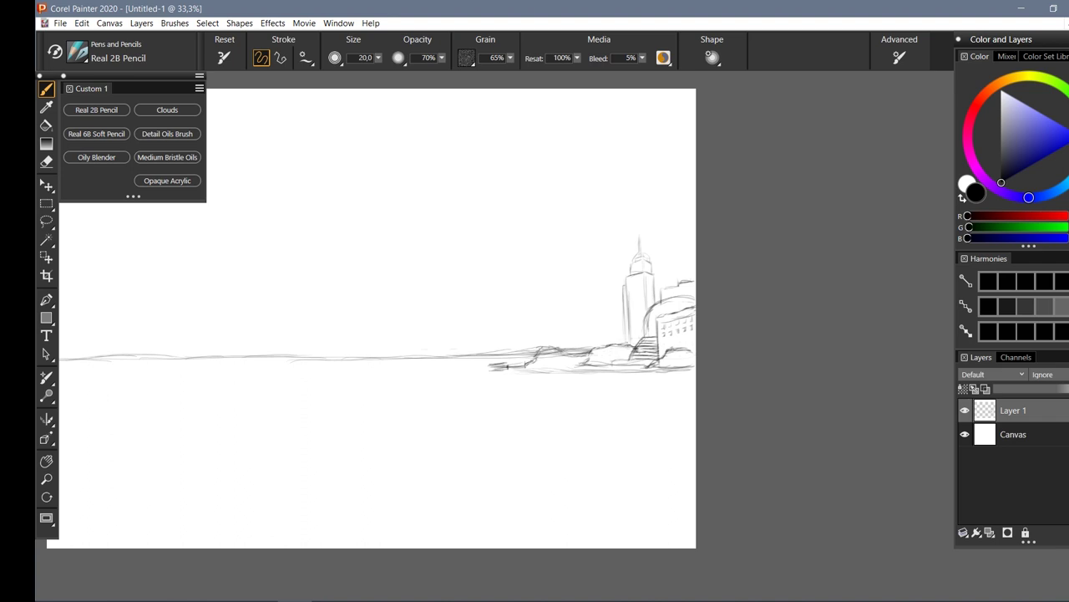
Erase the excess horizon and shoreline strokes beside the bushes
key("n")
mouse_move(454, 360)
left_mouse_down()
mouse_move(434, 374)
mouse_move(391, 361)
left_mouse_up()
key("b")
key("n")
left_click_drag(533, 350, 488, 354)
Darken the spired tower's side and sketch distant buildings and a rounded structure along the shore
key("b")
left_click_drag(627, 274, 626, 343)
key("n")
key("b")
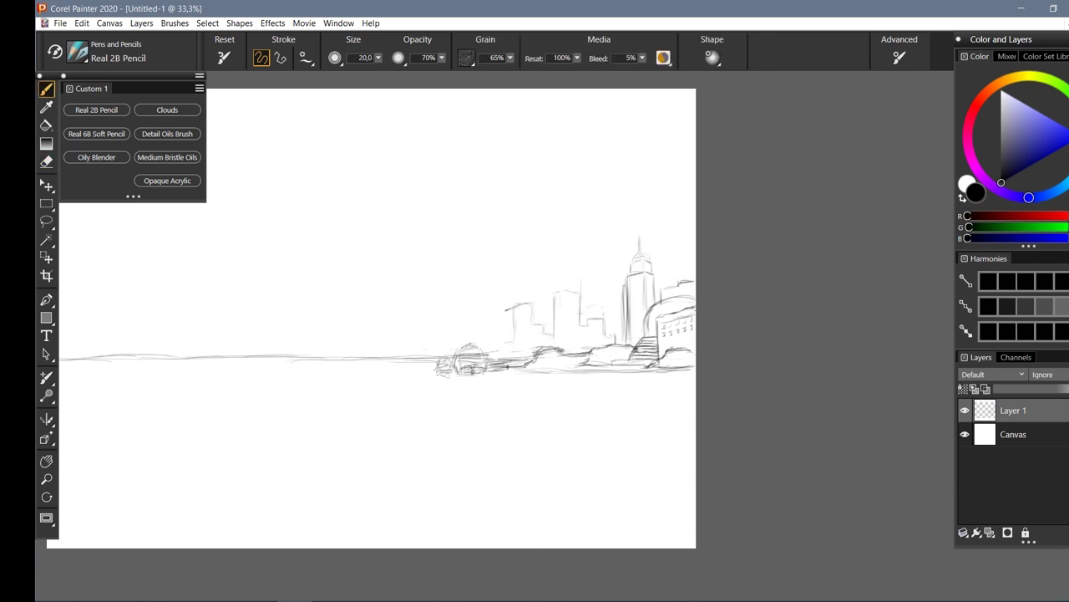
Extend the skyline with more distant buildings, erasing stray marks and undoing the last stroke
key("n")
left_click_drag(437, 321, 441, 331)
key("b")
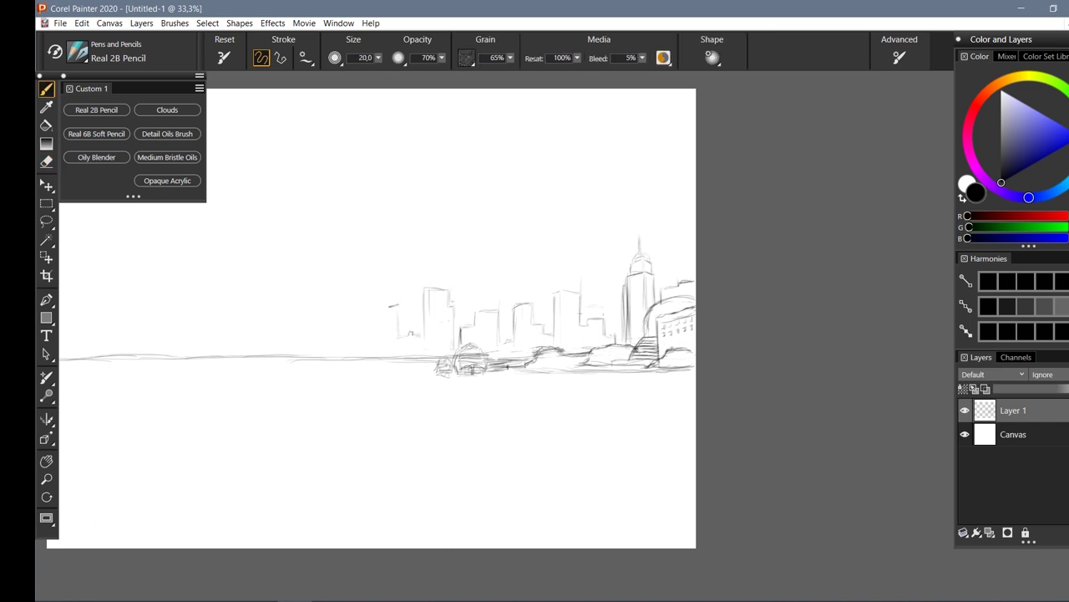
key("ctrl+z")
Select the distant buildings with a rectangular selection, shift them slightly toward the spired tower, and commit the transformation
left_click(47, 203)
left_click_drag(540, 293, 754, 386)
left_click(47, 185)
left_click_drag(651, 334, 661, 334)
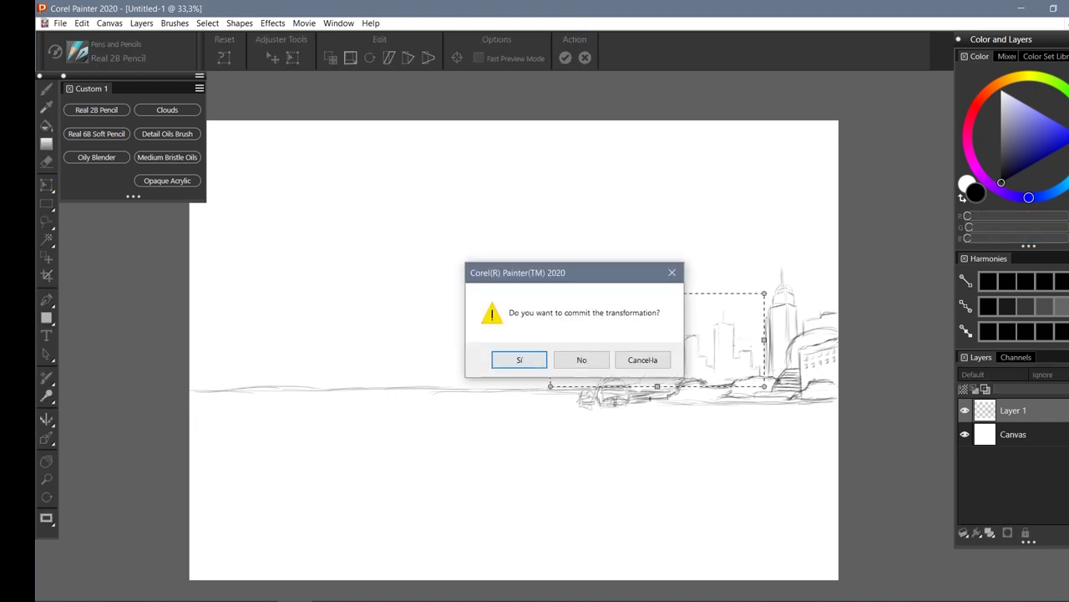
key("Return")
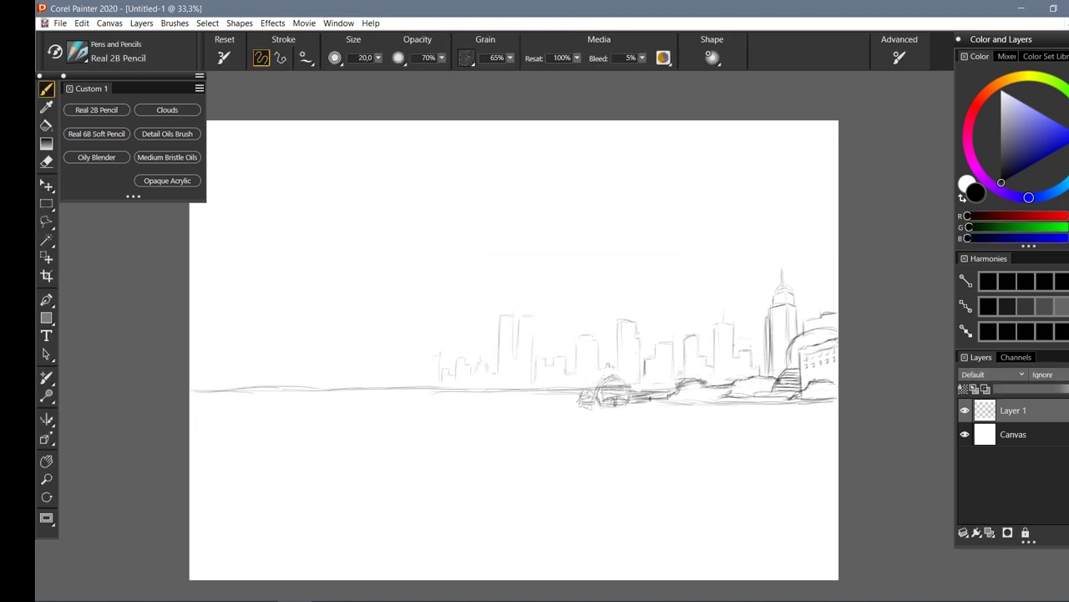
Sketch a tall slender skyscraper rising from the horizon left of the distant skyline
left_click_drag(399, 266, 391, 389)
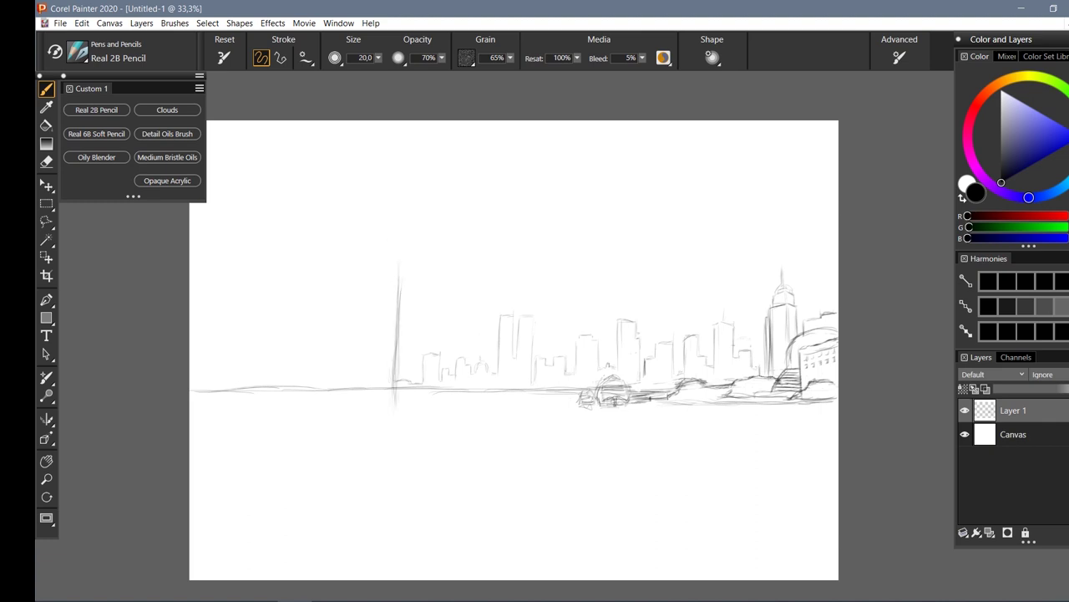
left_click_drag(399, 272, 394, 394)
left_click_drag(376, 265, 372, 391)
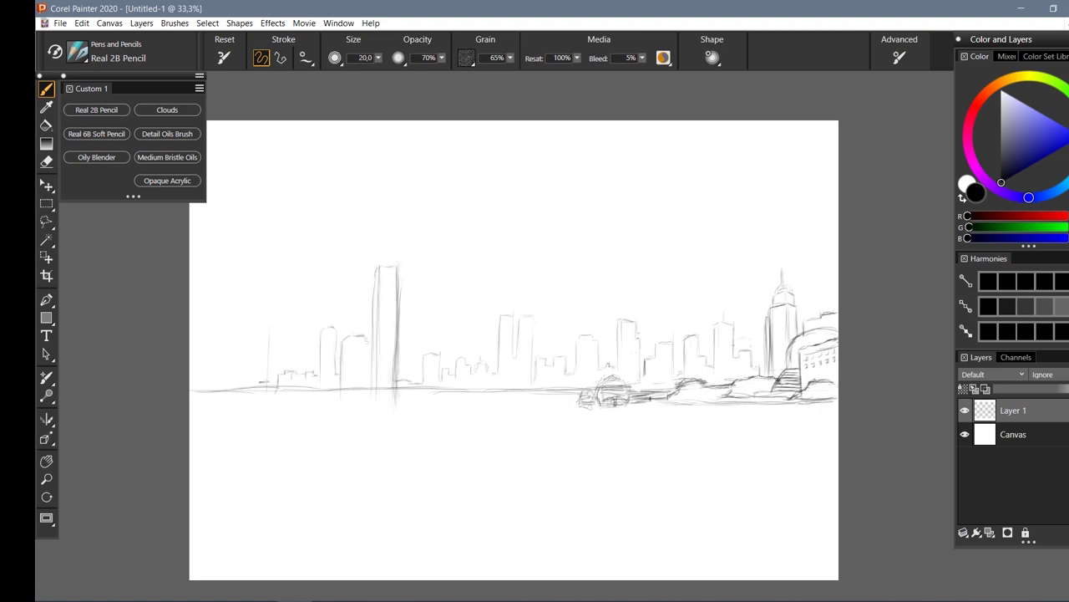
Sketch buildings toward the skyline's left end and undo the last stroke
left_click_drag(259, 309, 260, 382)
mouse_move(230, 307)
left_mouse_down()
mouse_move(241, 311)
mouse_move(197, 373)
left_mouse_up()
key("ctrl+z")
Sketch the near shoreline below the left-hand buildings and erase the overlapping horizon lines
left_click_drag(422, 399, 197, 406)
key("n")
mouse_move(369, 388)
left_mouse_down()
mouse_move(196, 388)
mouse_move(428, 404)
mouse_move(193, 406)
left_mouse_up()
key("b")
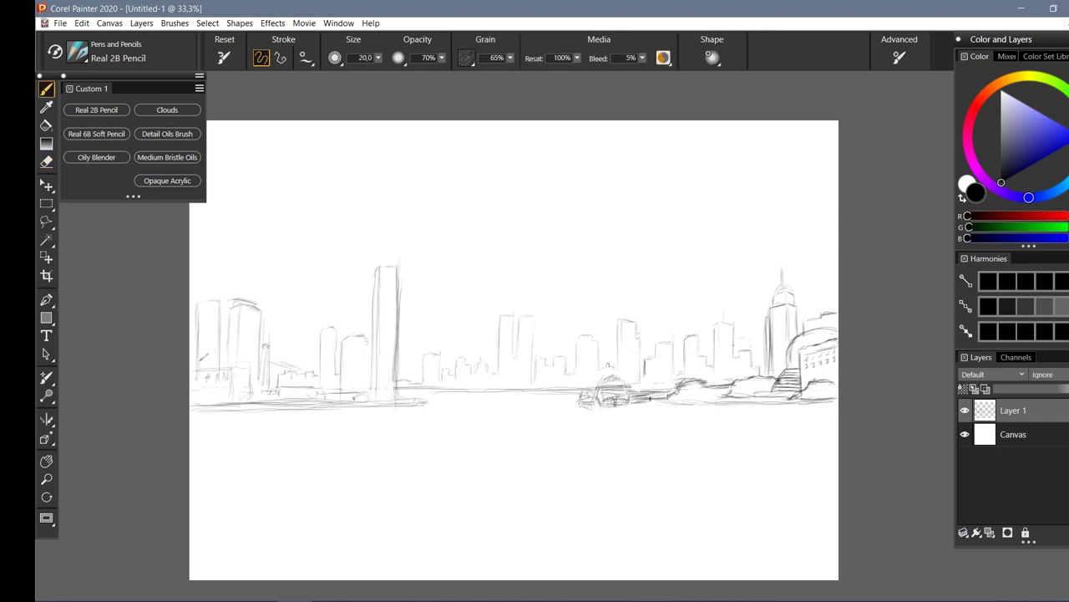
Sketch long diagonal guide strokes for a railing descending to the right across the foreground
left_click_drag(348, 401, 369, 359)
left_click_drag(541, 475, 854, 525)
left_click_drag(257, 443, 815, 518)
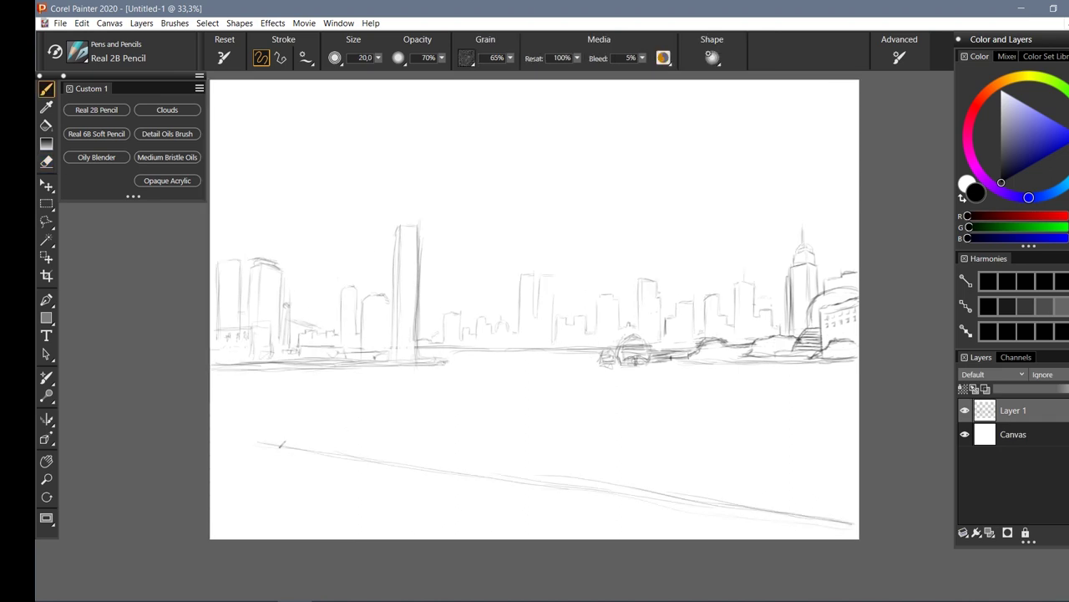
left_click_drag(226, 411, 739, 505)
left_click_drag(436, 452, 707, 489)
mouse_move(219, 398)
left_mouse_down()
mouse_move(233, 409)
mouse_move(841, 501)
left_mouse_up()
left_click_drag(236, 399, 858, 526)
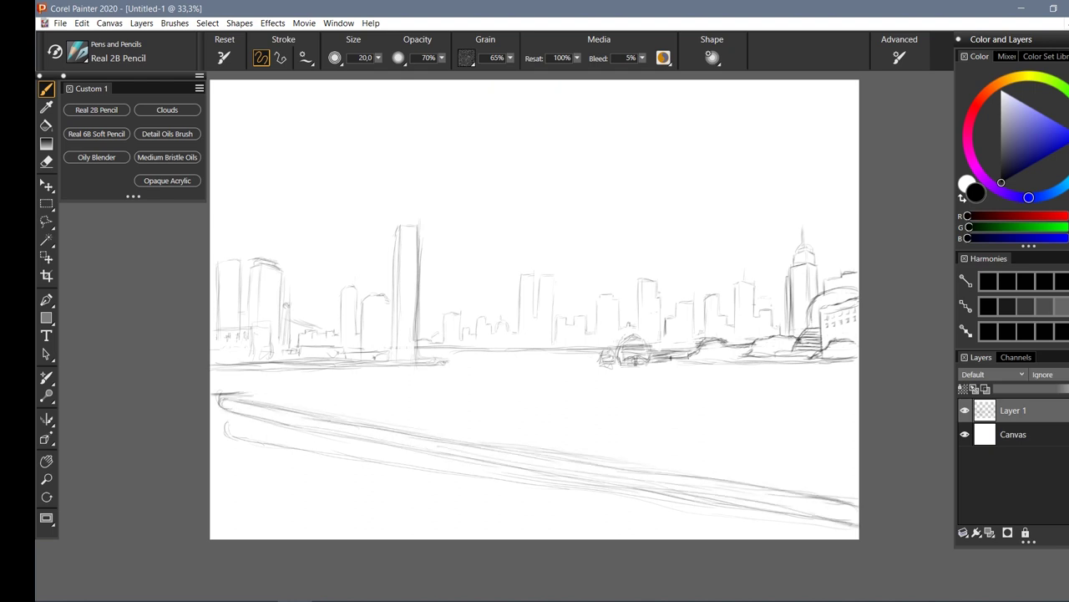
Sketch a tall lamp post with a flared top along the picture's left edge, rising from the railing
left_click_drag(217, 386, 220, 264)
left_click_drag(226, 122, 226, 317)
left_click_drag(214, 390, 217, 211)
left_click_drag(218, 260, 221, 124)
key("n")
mouse_move(223, 324)
left_mouse_down()
mouse_move(224, 142)
mouse_move(216, 268)
left_mouse_up()
key("b")
left_click_drag(214, 126, 212, 221)
left_click_drag(212, 175, 214, 281)
mouse_move(215, 119)
left_mouse_down()
mouse_move(234, 126)
mouse_move(227, 82)
left_mouse_up()
left_click_drag(237, 120, 244, 80)
Erase the loose lower guide strokes beneath the foreground railing
key("n")
mouse_move(248, 391)
left_mouse_down()
mouse_move(275, 481)
mouse_move(510, 476)
mouse_move(601, 491)
left_mouse_up()
left_click_drag(250, 406, 264, 416)
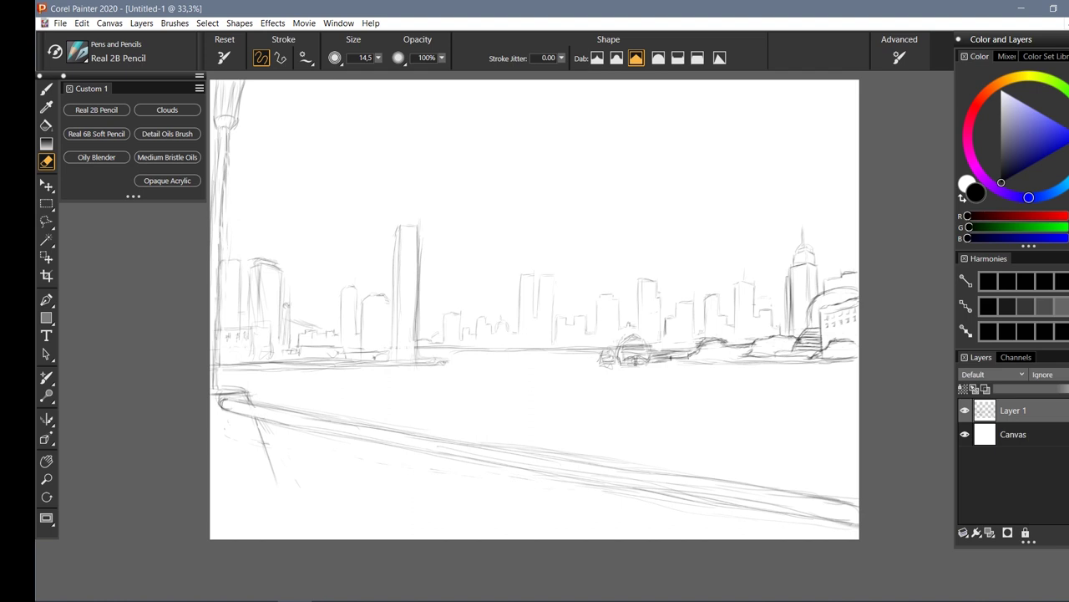
Sketch a stone ledge in the lower-left foreground and the first slanted railing post above it
key("b")
left_click_drag(284, 483, 481, 540)
mouse_move(239, 483)
left_mouse_down()
mouse_move(281, 481)
mouse_move(242, 502)
left_mouse_up()
left_click_drag(244, 503, 384, 539)
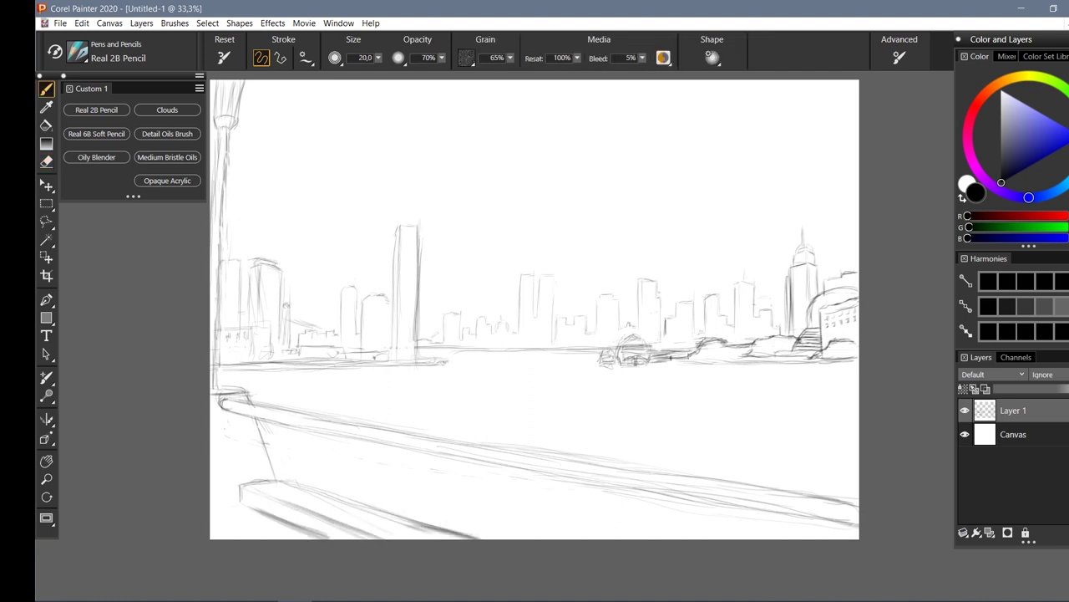
left_click_drag(237, 416, 235, 428)
left_click_drag(227, 423, 272, 481)
Draw the handrail with straight-line strokes and erase the rough guide lines along it
key("v")
left_click_drag(223, 408, 859, 508)
key("n")
left_click_drag(247, 405, 854, 505)
left_click_drag(229, 409, 855, 523)
Draw the railing's lower parallel bars with straight-line strokes
key("b")
key("v")
left_click_drag(232, 426, 812, 552)
left_click(724, 548)
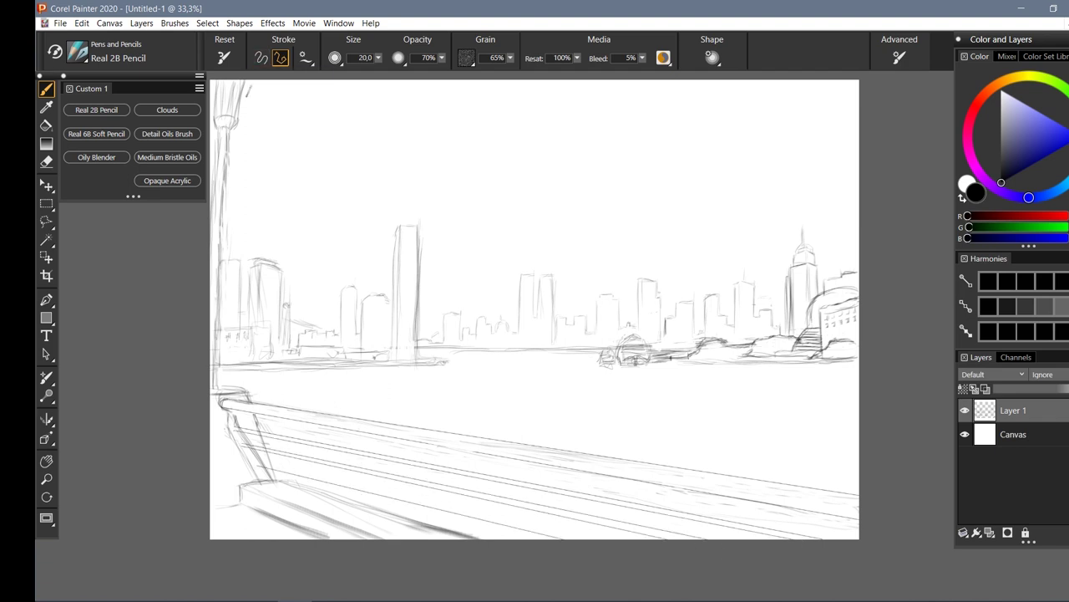
left_click(550, 543)
Erase the rough ledge strokes and redraw the ledge's edges with straight lines
key("v")
key("n")
left_click_drag(472, 535, 254, 502)
key("b")
key("v")
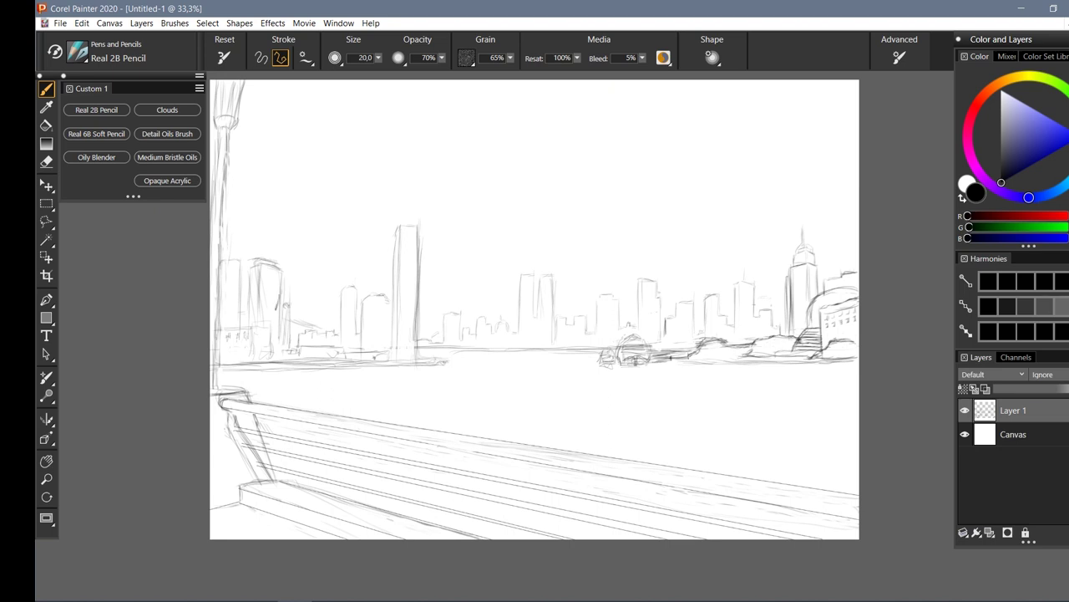
Sketch the second slanted railing post with freehand strokes and erase the bar lines crossing it
key("v")
left_click_drag(309, 428, 342, 502)
mouse_move(303, 428)
left_mouse_down()
mouse_move(322, 491)
mouse_move(340, 505)
left_mouse_up()
key("e")
key("b")
key("e")
key("b")
left_click_drag(301, 429, 332, 507)
Sketch the third railing post near the middle of the railing and erase the overlapping lines
key("e")
key("b")
left_click_drag(478, 451, 468, 509)
left_click_drag(473, 464, 508, 538)
key("e")
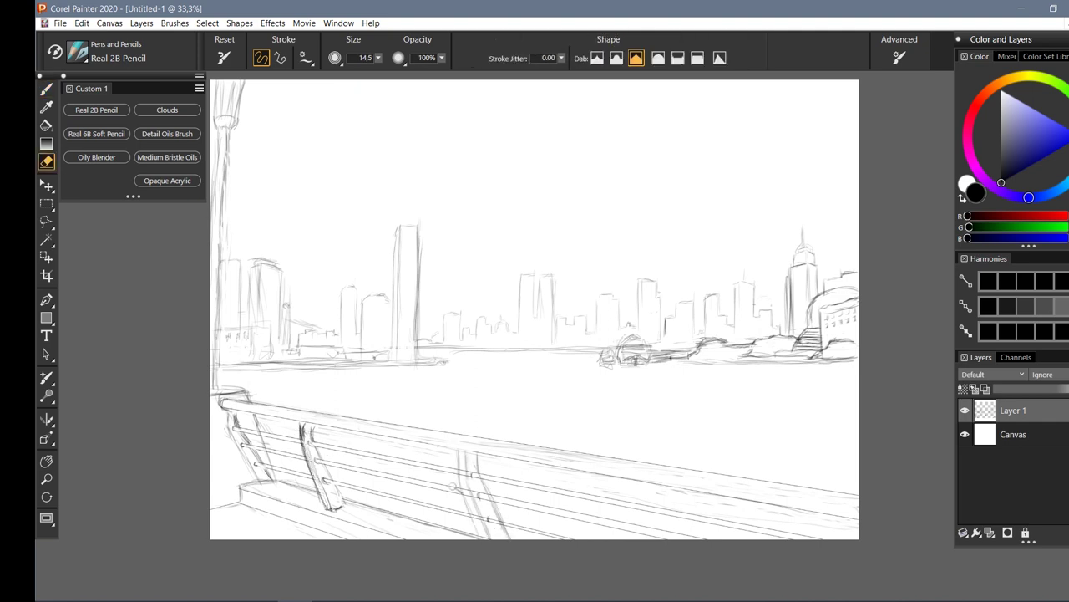
Sketch the fourth railing post toward the railing's right end and clean up the overlapping lines
key("b")
left_click_drag(687, 489, 697, 536)
left_click_drag(668, 488, 679, 536)
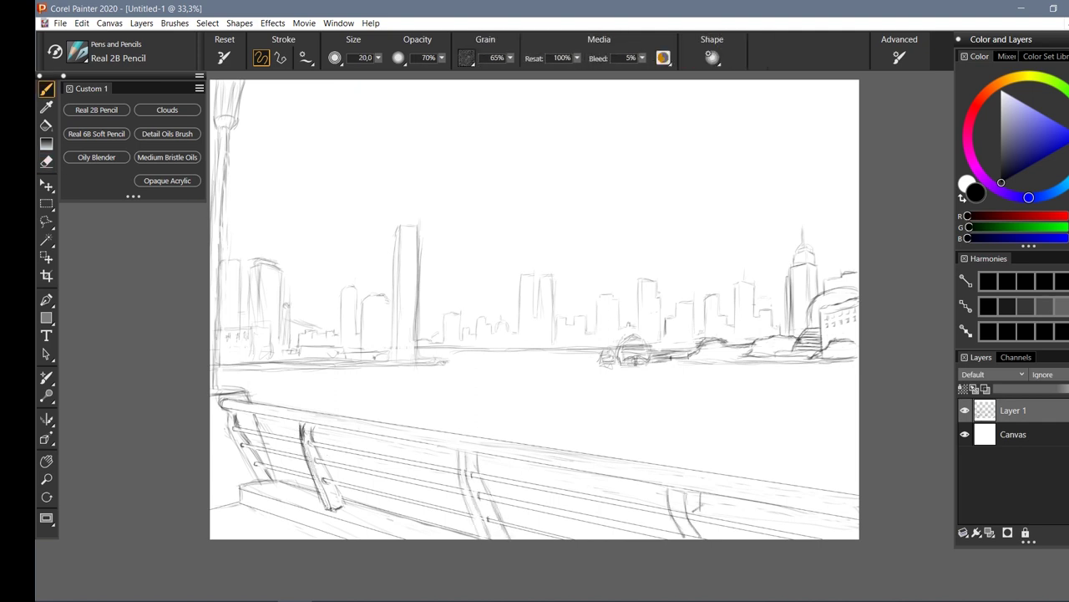
left_click_drag(695, 501, 712, 538)
key("e")
key("b")
Select the whole skyline above the railing with a rectangular selection and move it slightly down
key("r")
left_click_drag(200, 179, 869, 380)
key("f")
left_click_drag(535, 276, 536, 289)
key("b")
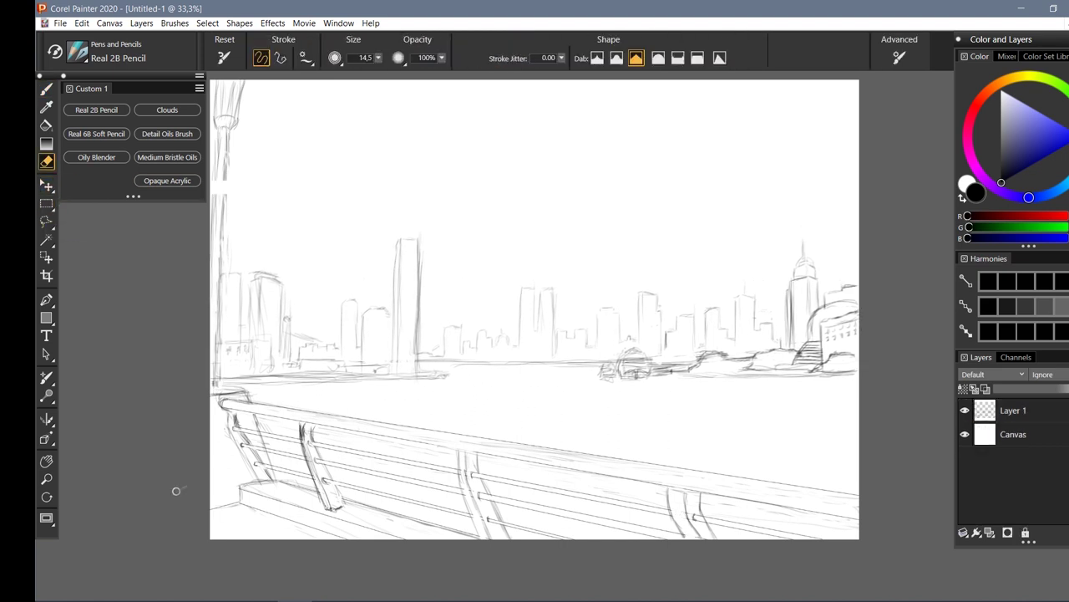
Rough in a figure leaning on the railing with construction strokes on a new layer
left_click_drag(418, 372, 280, 534)
left_click_drag(401, 410, 384, 502)
left_click_drag(381, 452, 343, 539)
scroll(381, 424, "up", 2)
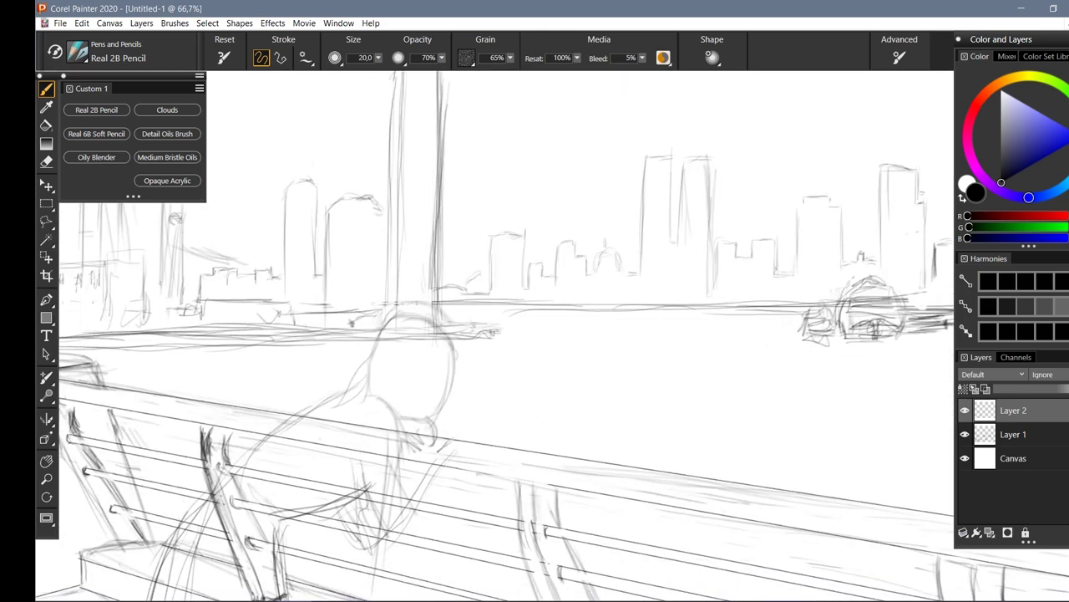
Sketch the woman's face in profile and her long hair falling behind the shoulder
left_click_drag(460, 333, 462, 369)
mouse_move(443, 351)
left_mouse_down()
mouse_move(413, 389)
mouse_move(418, 446)
mouse_move(429, 455)
left_mouse_up()
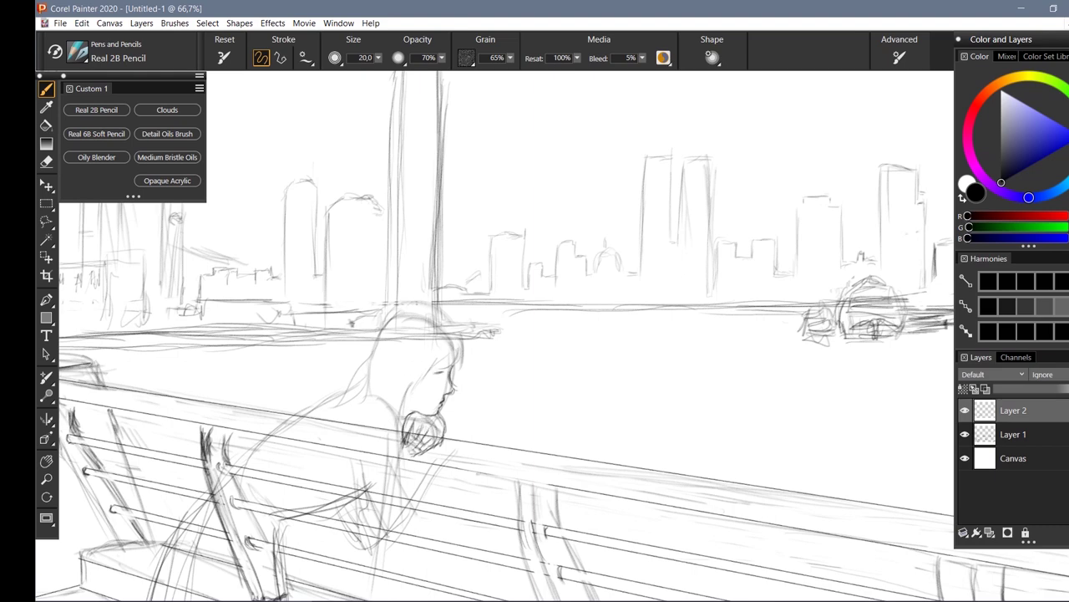
mouse_move(459, 351)
left_mouse_down()
mouse_move(368, 339)
mouse_move(330, 397)
mouse_move(376, 414)
left_mouse_up()
left_click_drag(385, 401, 403, 455)
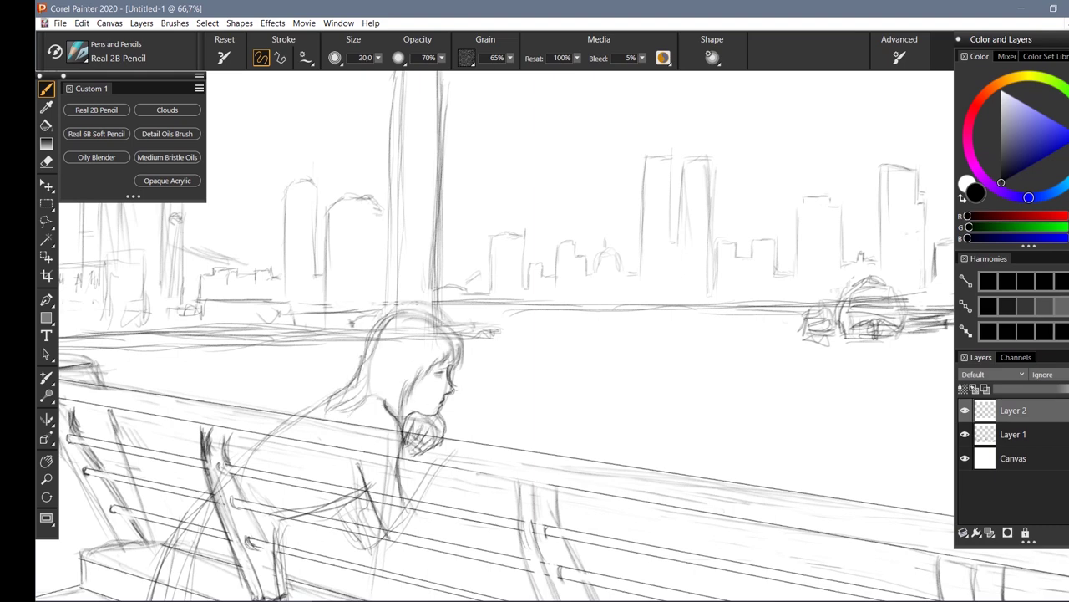
Define the woman's bent arm, with the elbow below the handrail and the hand resting on it
left_click_drag(416, 460, 398, 540)
left_click_drag(436, 473, 411, 543)
left_click_drag(443, 450, 473, 436)
left_click_drag(334, 459, 359, 468)
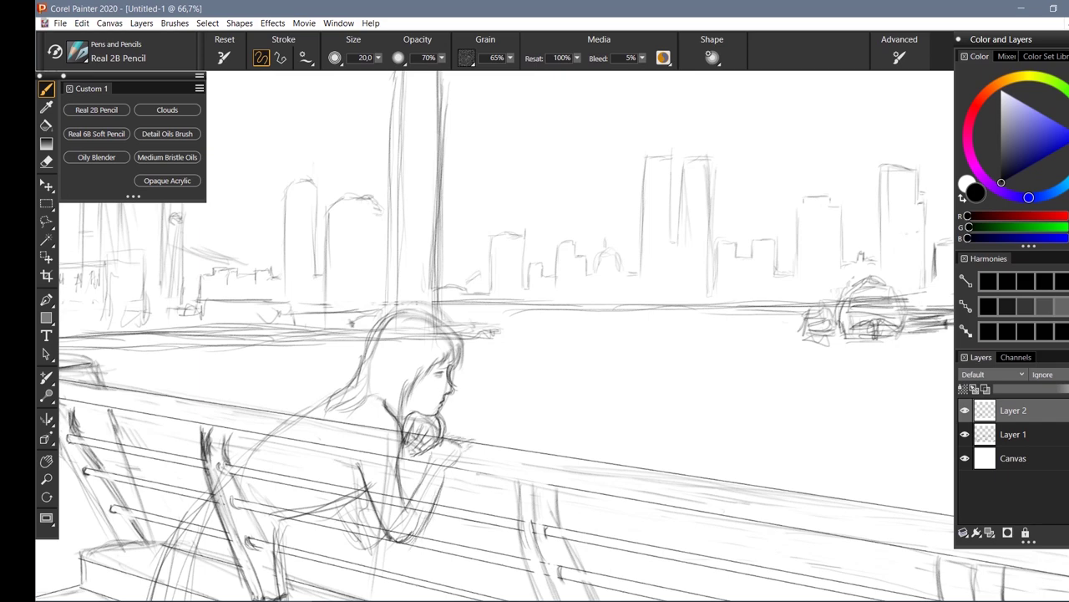
Sketch the woman's shoulder, back and waist with fold lines across the top
mouse_move(342, 386)
left_mouse_down()
mouse_move(276, 428)
mouse_move(398, 433)
left_mouse_up()
left_click_drag(294, 418, 230, 480)
left_click_drag(364, 493, 266, 518)
left_click_drag(292, 451, 242, 522)
mouse_move(282, 478)
left_mouse_down()
mouse_move(217, 527)
mouse_move(183, 518)
left_mouse_up()
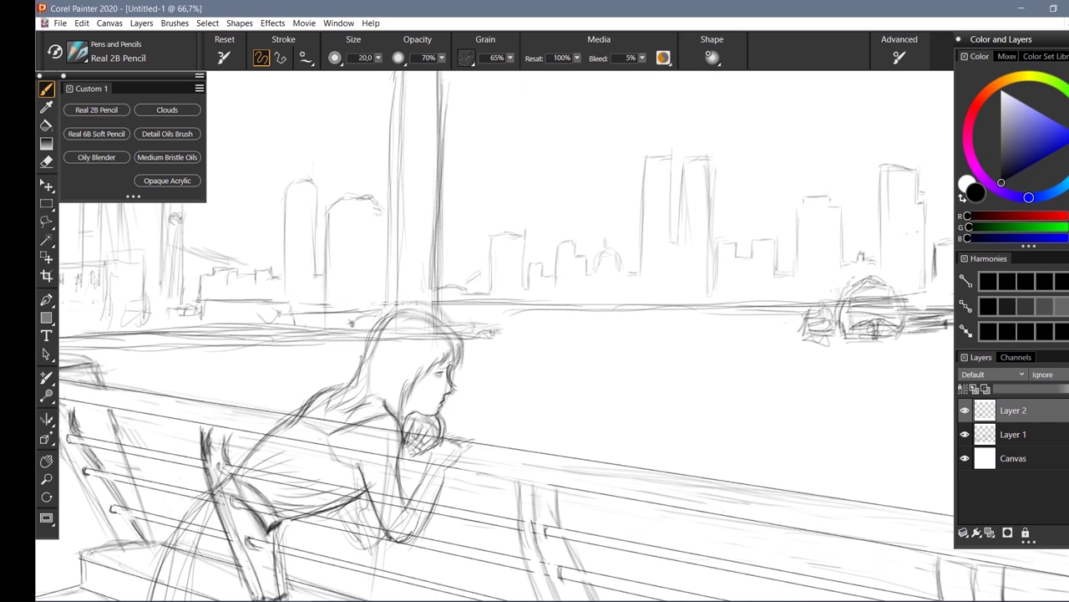
left_click_drag(217, 486, 152, 548)
Sketch the woman's skirt folds and strengthen the outline of her arm
key("ctrl+minus")
left_click_drag(381, 416, 330, 498)
mouse_move(418, 434)
left_mouse_down()
mouse_move(438, 498)
mouse_move(411, 475)
left_mouse_up()
left_click_drag(408, 421, 388, 485)
left_click_drag(493, 375, 478, 426)
left_click_drag(510, 401, 485, 443)
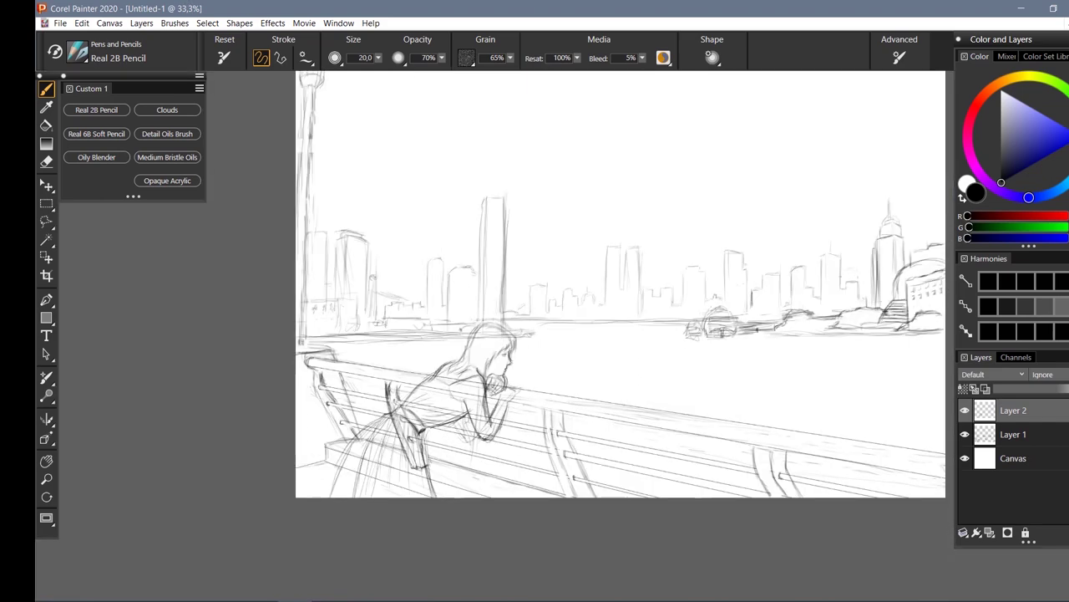
Refine the woman's profile and the hand supporting her chin
key("ctrl+plus")
key("ctrl+plus")
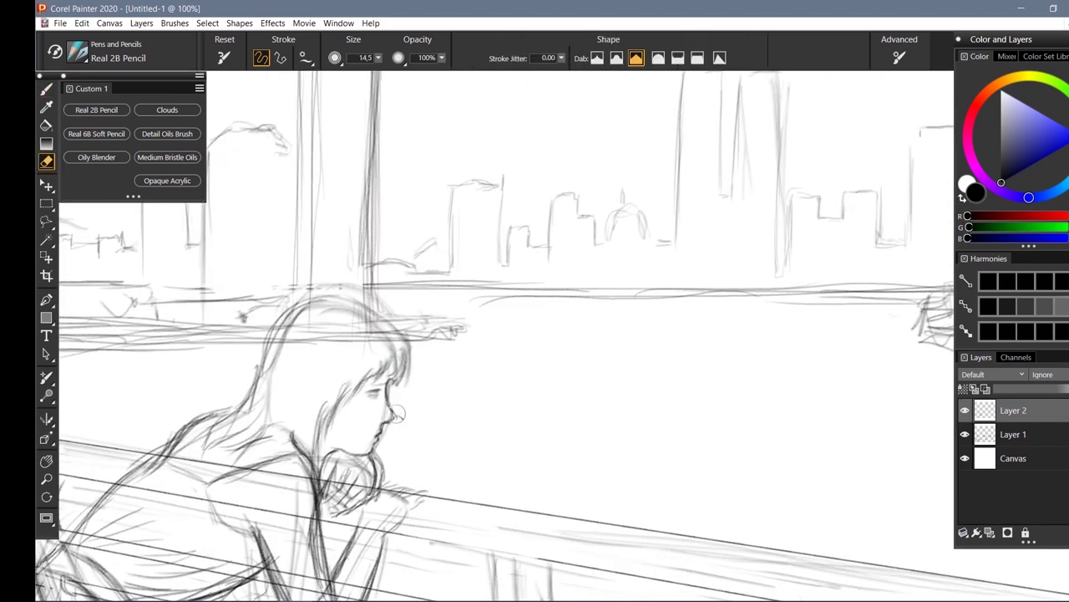
left_click_drag(320, 448, 376, 507)
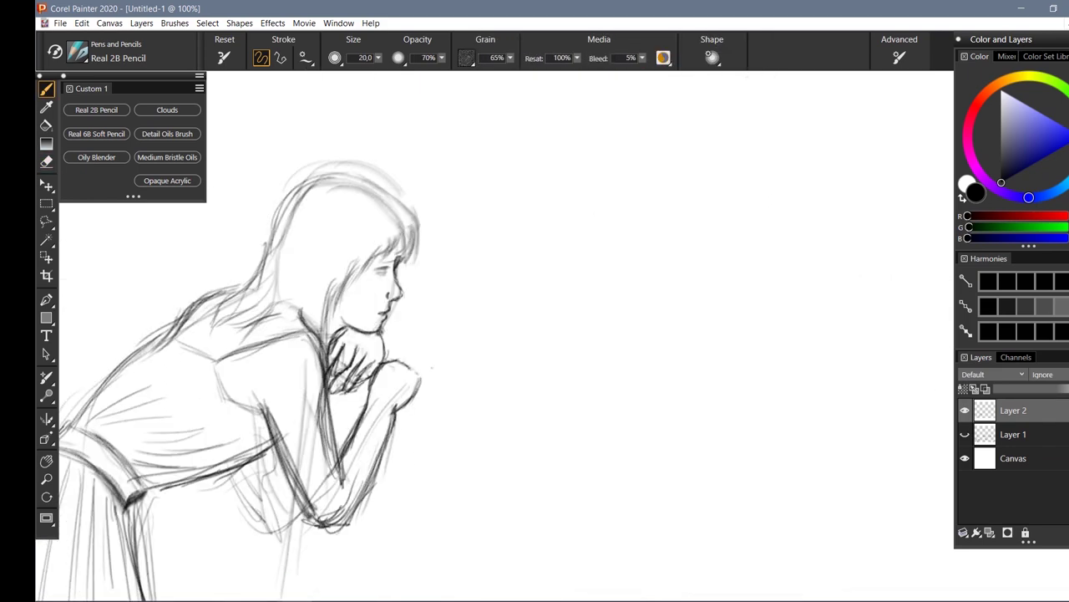
Erase the forearm's construction lines and redraw clean contours for the upper arm and sleeve
key("n")
mouse_move(380, 439)
left_mouse_down()
mouse_move(351, 501)
mouse_move(292, 418)
mouse_move(322, 493)
left_mouse_up()
key("b")
left_click_drag(276, 405, 326, 522)
left_click_drag(219, 371, 278, 424)
Erase the rough strokes around the wrist and forearm and redraw the line from the neck to the arm
key("n")
left_click_drag(324, 389, 376, 443)
left_click_drag(374, 386, 405, 421)
key("b")
mouse_move(298, 309)
left_mouse_down()
mouse_move(343, 476)
mouse_move(326, 357)
mouse_move(333, 392)
left_mouse_up()
Erase the rough construction lines around the top of the woman's head
key("n")
left_click_drag(280, 239, 401, 175)
key("b")
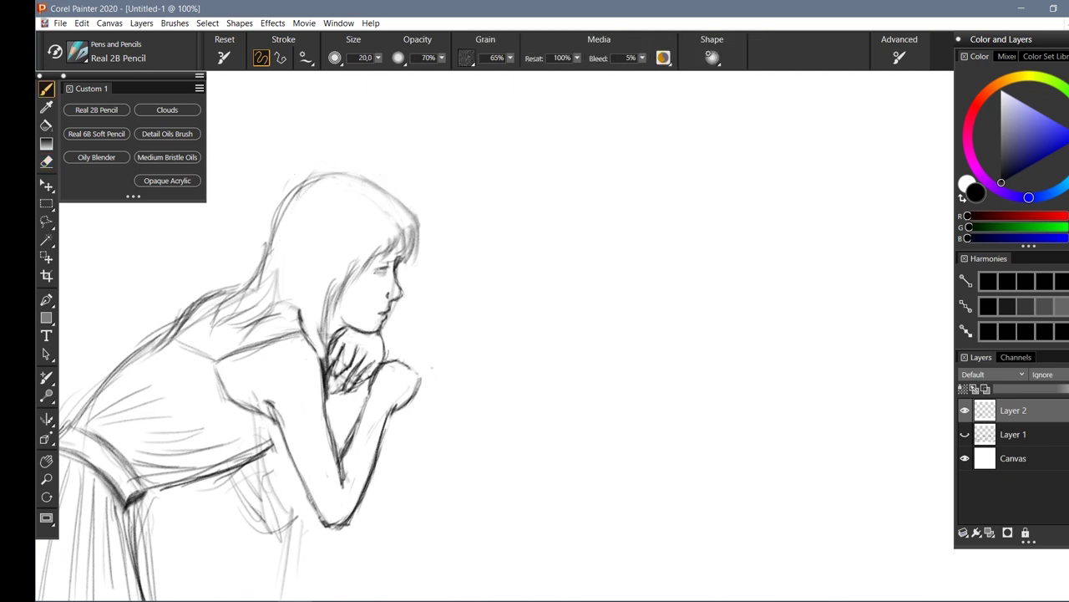
Darken the woman's fringe and hair contour, and erase the loose strokes around her head and inner elbow
mouse_move(416, 228)
left_mouse_down()
mouse_move(359, 283)
mouse_move(326, 365)
left_mouse_up()
key("n")
left_click_drag(330, 297, 354, 259)
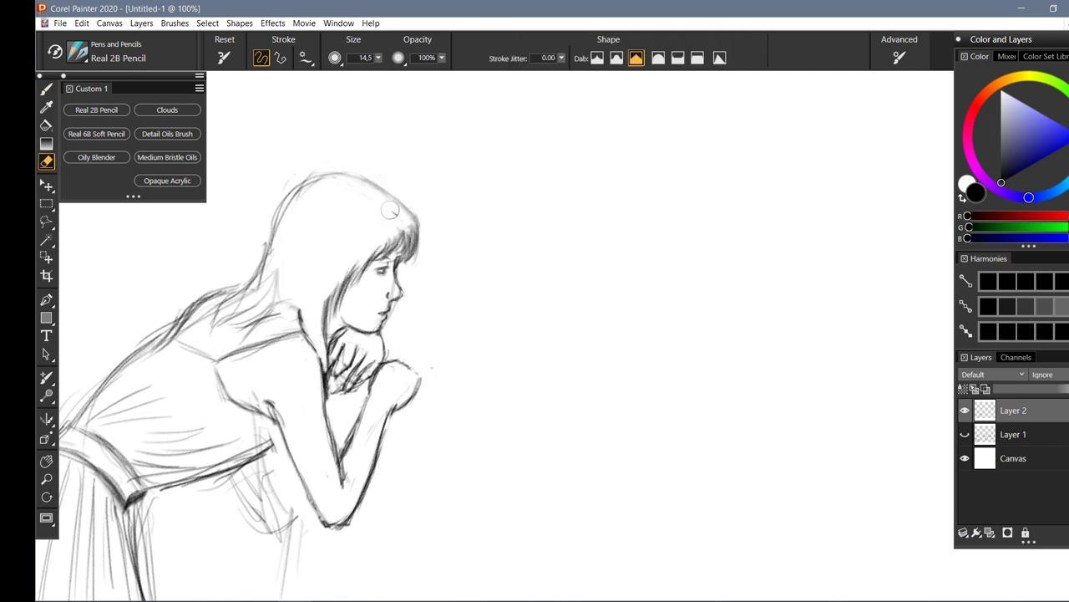
key("b")
mouse_move(420, 221)
left_mouse_down()
mouse_move(284, 201)
mouse_move(219, 311)
mouse_move(297, 302)
left_mouse_up()
key("n")
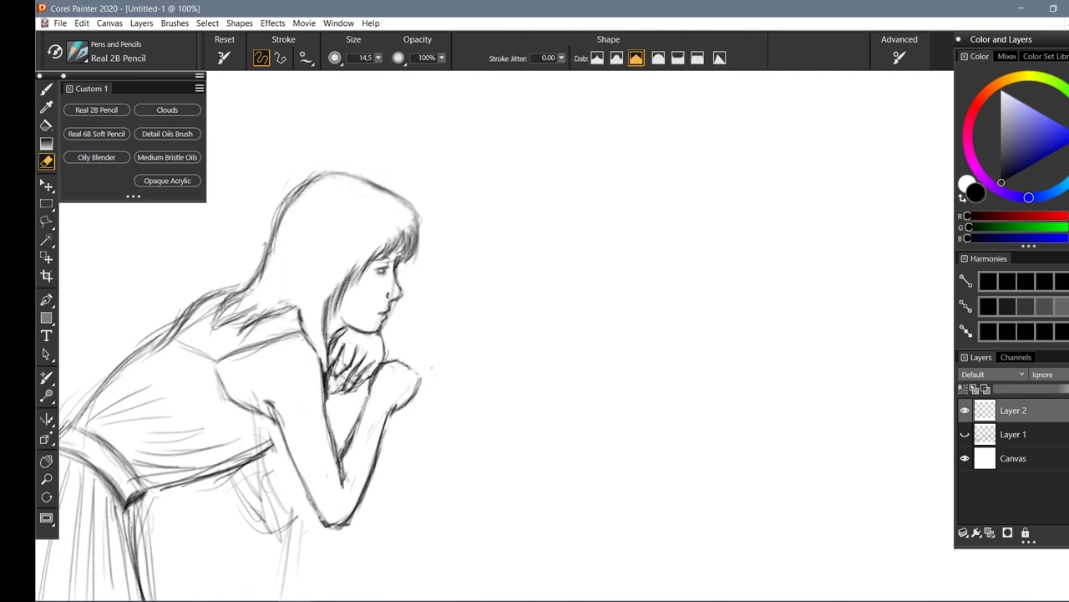
left_click_drag(311, 176, 260, 285)
left_click_drag(346, 463, 344, 482)
Lasso the hand under the chin, adjust it with the Transform tool, and check it against the background sketch
key("l")
key("a")
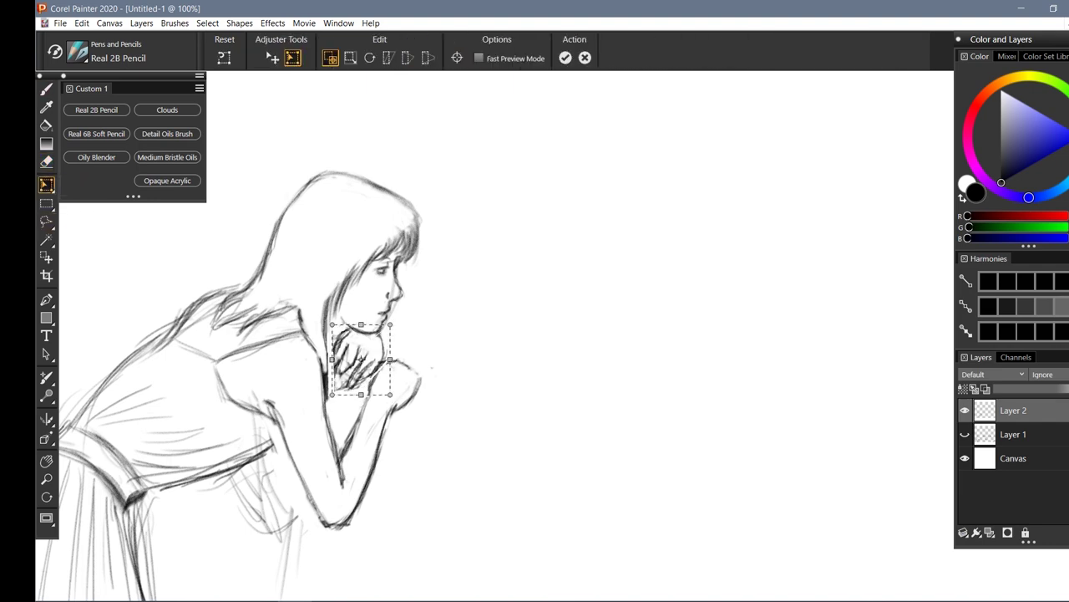
left_click(965, 434)
key("b")
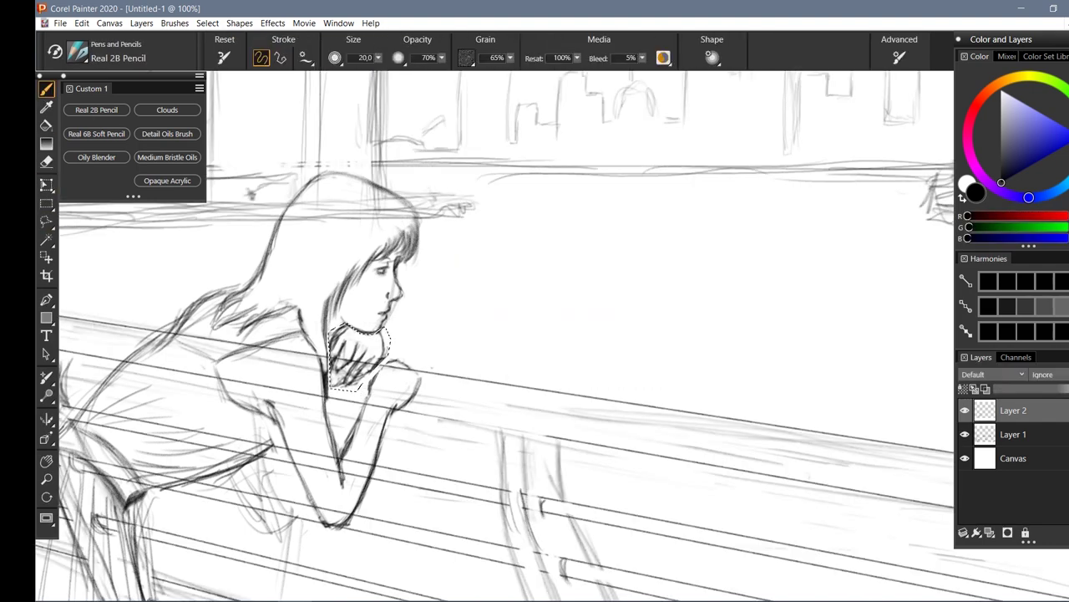
left_click(965, 433)
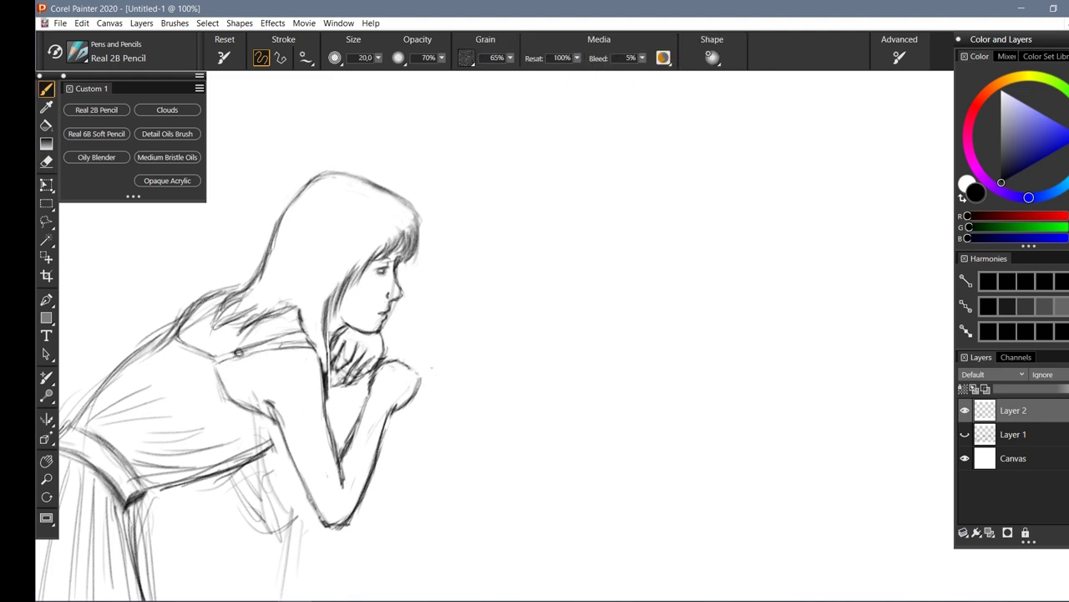
Redraw the contour from the nape over the upper back and erase the rough lines around it
key("ctrl+minus")
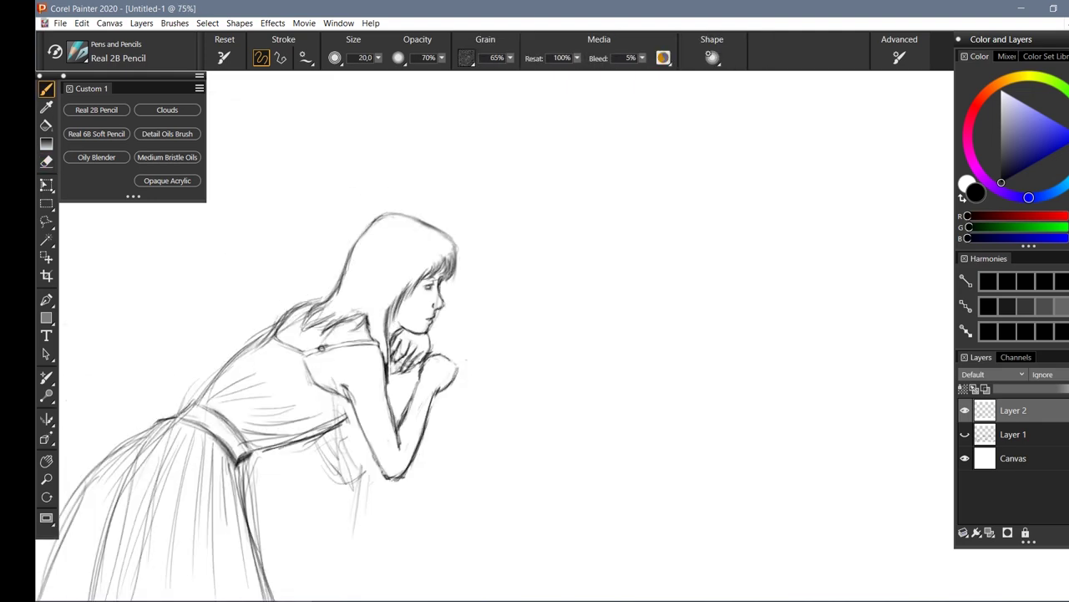
key("n")
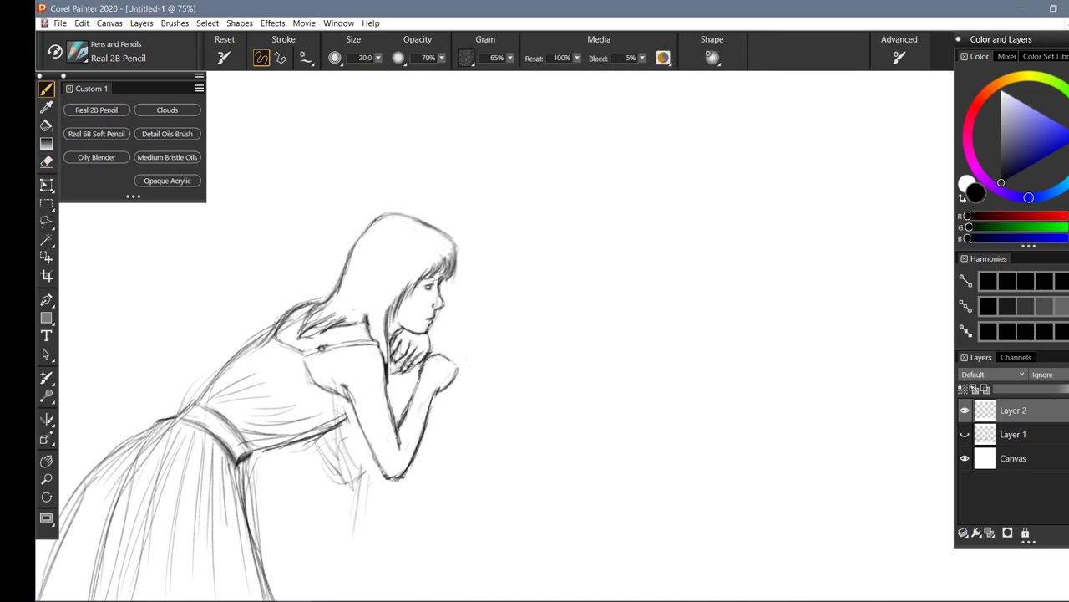
key("ctrl+plus")
key("b")
left_click_drag(288, 316, 212, 374)
key("n")
key("b")
key("n")
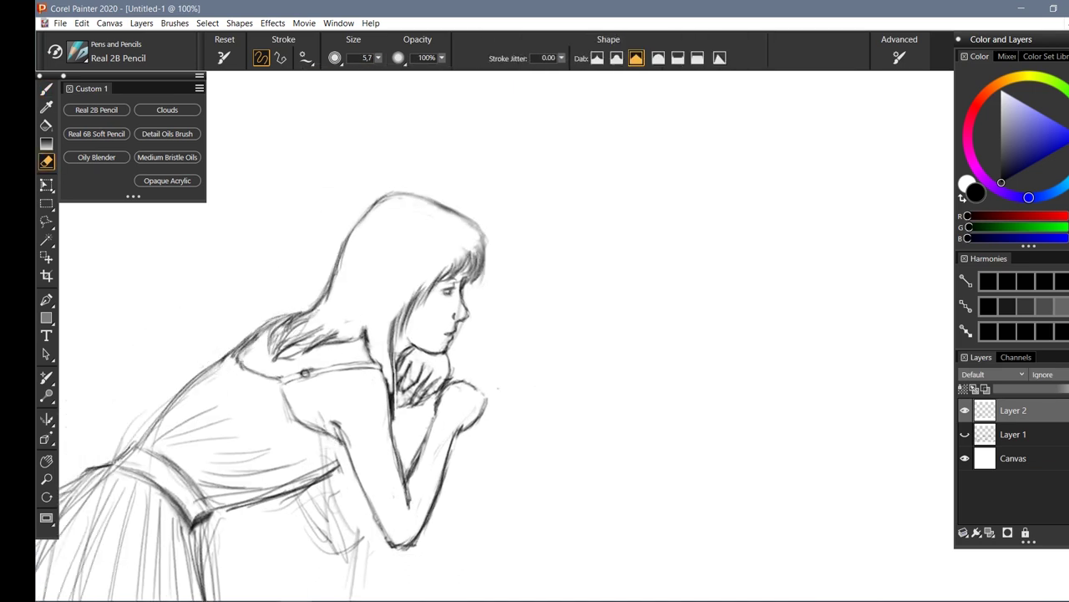
Clean up and darken the curve of the shoulder behind the hair, down to the dress's back neckline
key("b")
left_click_drag(270, 315, 238, 359)
key("n")
key("b")
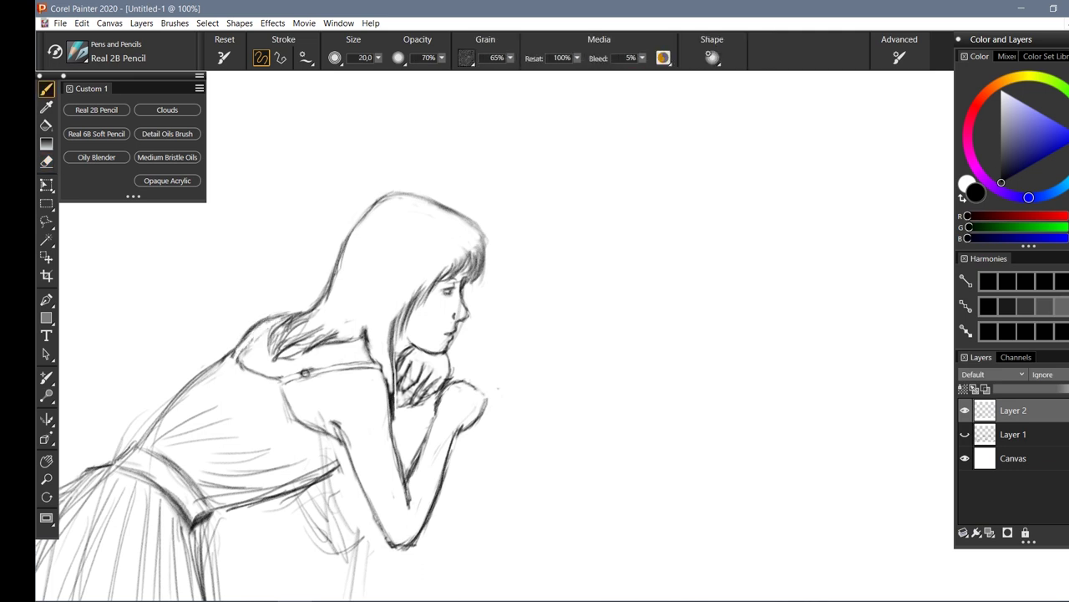
left_click_drag(264, 322, 224, 359)
key("n")
key("b")
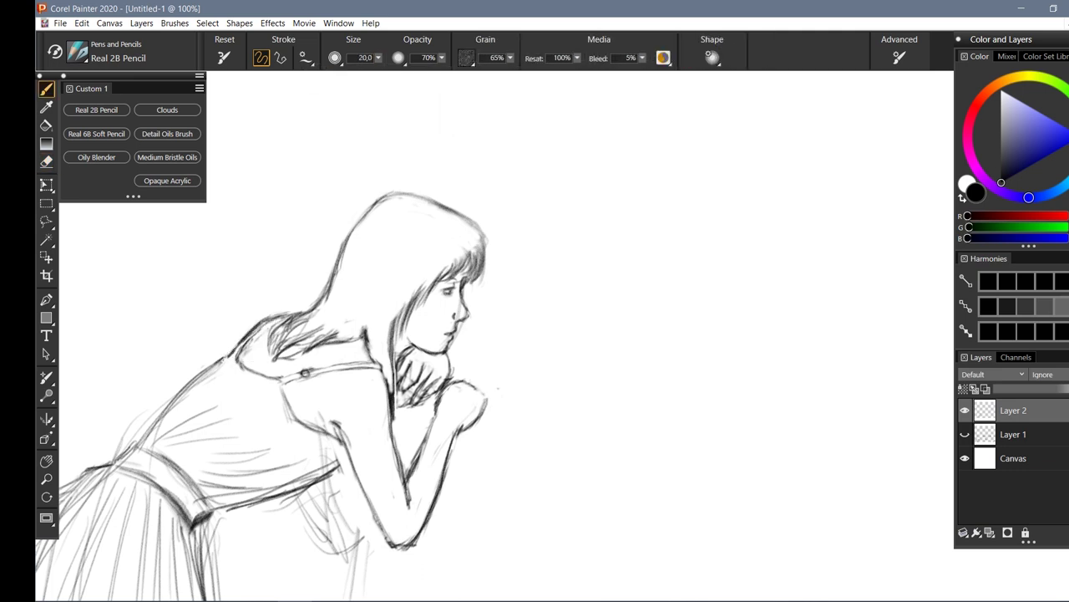
Redraw the lower edge of the dress's armhole and sketch fold lines across the lower bodice
left_click_drag(339, 432, 319, 441)
key("n")
key("b")
left_click_drag(341, 404, 289, 437)
left_click_drag(306, 436, 226, 469)
left_click_drag(283, 451, 196, 484)
Erase the rough strokes on the bodice, along the back and around the top of the waistband
key("n")
left_click_drag(268, 478, 194, 508)
left_click_drag(337, 458, 284, 488)
left_click_drag(288, 485, 226, 494)
left_click_drag(214, 443, 156, 408)
left_click_drag(212, 376, 117, 451)
key("b")
key("n")
left_click_drag(165, 402, 142, 441)
left_click_drag(192, 451, 142, 485)
left_click_drag(204, 473, 188, 500)
Draw gathered folds on the bodice above the waistband and darken the bodice's lower edge
key("b")
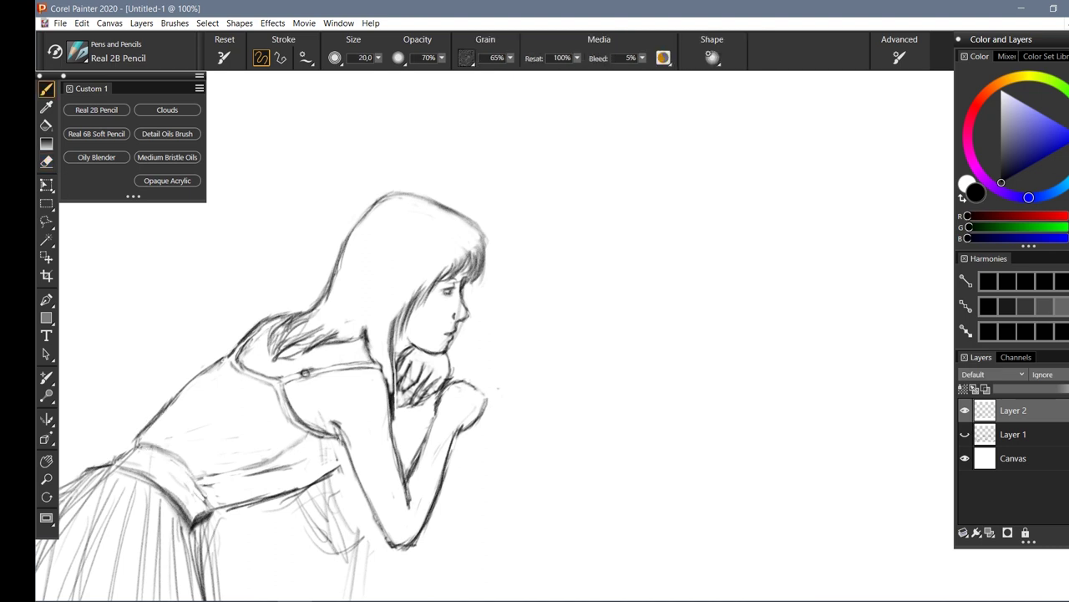
left_click_drag(145, 434, 209, 468)
left_click_drag(264, 446, 189, 461)
left_click_drag(209, 396, 183, 413)
left_click_drag(336, 444, 268, 471)
left_click_drag(262, 469, 210, 484)
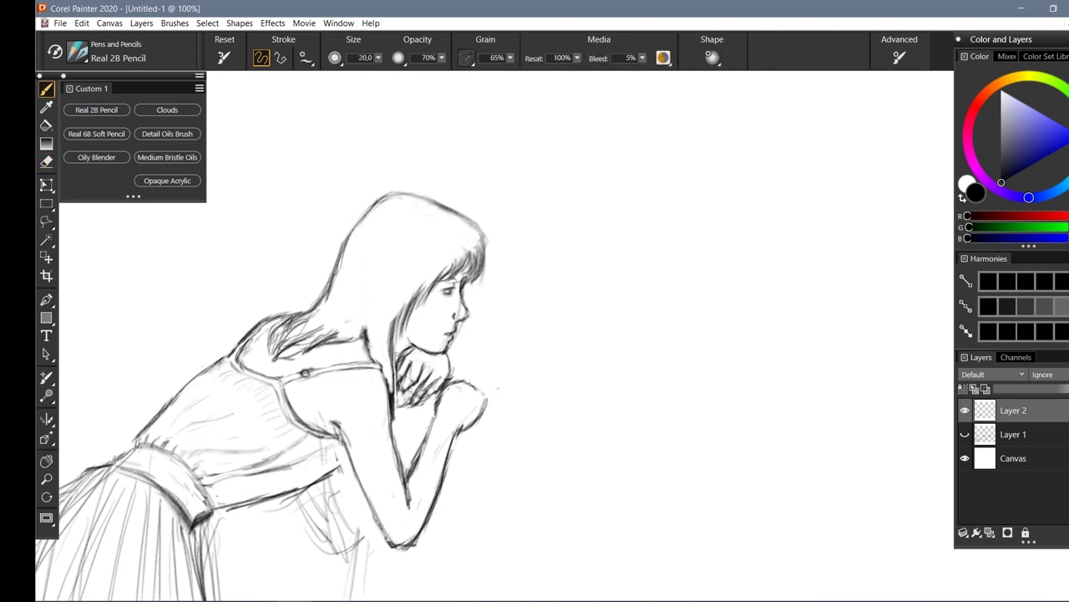
left_click_drag(297, 494, 209, 514)
left_click_drag(317, 490, 214, 509)
Erase the construction lines below the bodice and around the waistband, and redraw the skirt's front edge
key("n")
mouse_move(354, 467)
left_mouse_down()
mouse_move(284, 496)
mouse_move(367, 585)
left_mouse_up()
left_click_drag(192, 482, 209, 509)
left_click_drag(167, 448, 122, 475)
mouse_move(212, 498)
left_mouse_down()
mouse_move(206, 545)
mouse_move(218, 598)
left_mouse_up()
left_click_drag(191, 517, 217, 573)
key("b")
left_click_drag(214, 533, 224, 588)
key("n")
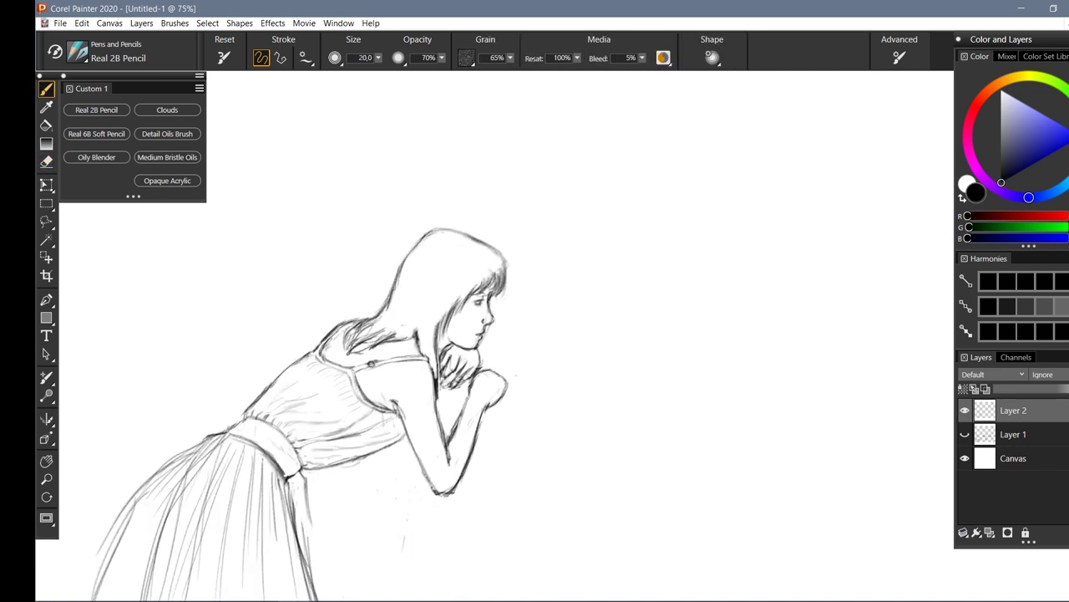
Erase the remaining stray marks below the bodice and clear the skirt's rough fold lines with a larger eraser
key("ctrl+minus")
mouse_move(418, 502)
left_mouse_down()
mouse_move(401, 413)
mouse_move(431, 501)
left_mouse_up()
key("b")
key("n")
left_click_drag(334, 318, 380, 368)
left_click_drag(367, 330, 385, 351)
key("bracketright")
key("bracketright")
key("bracketright")
mouse_move(387, 430)
left_mouse_down()
mouse_move(292, 435)
mouse_move(321, 339)
mouse_move(217, 418)
mouse_move(305, 322)
left_mouse_up()
Redraw the skirt's outer contour and add light fold lines running down from the waistband
key("b")
left_click_drag(185, 503, 273, 346)
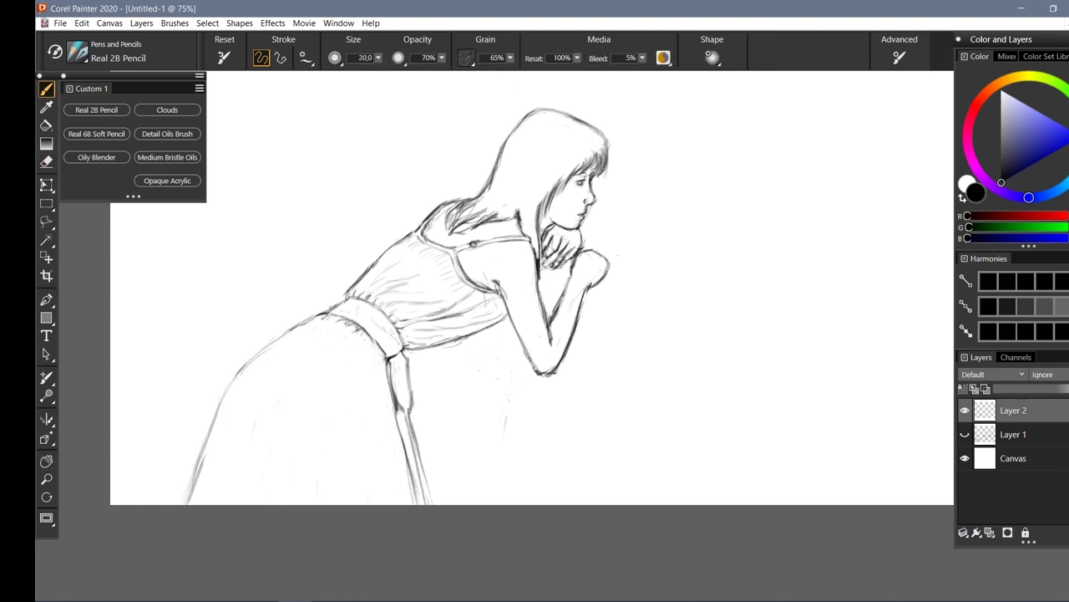
left_click_drag(376, 355, 413, 501)
mouse_move(344, 343)
left_mouse_down()
mouse_move(361, 502)
mouse_move(302, 474)
left_mouse_up()
left_click_drag(282, 334, 256, 447)
left_click_drag(321, 346, 253, 464)
left_click_drag(274, 371, 229, 461)
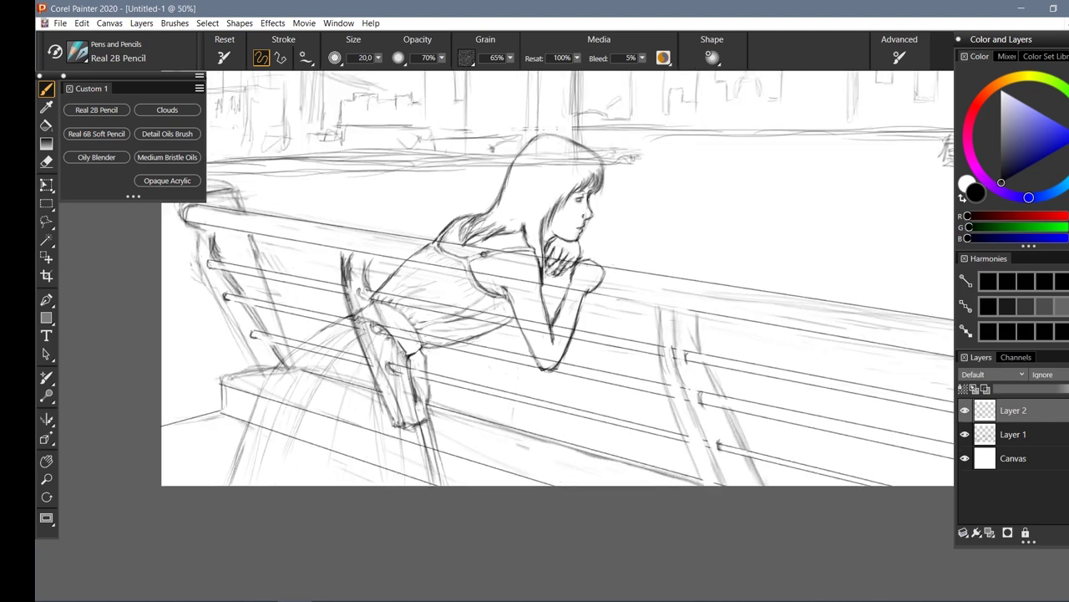
Group the layer with the woman's line drawing and name the group girl
key("ctrl+g")
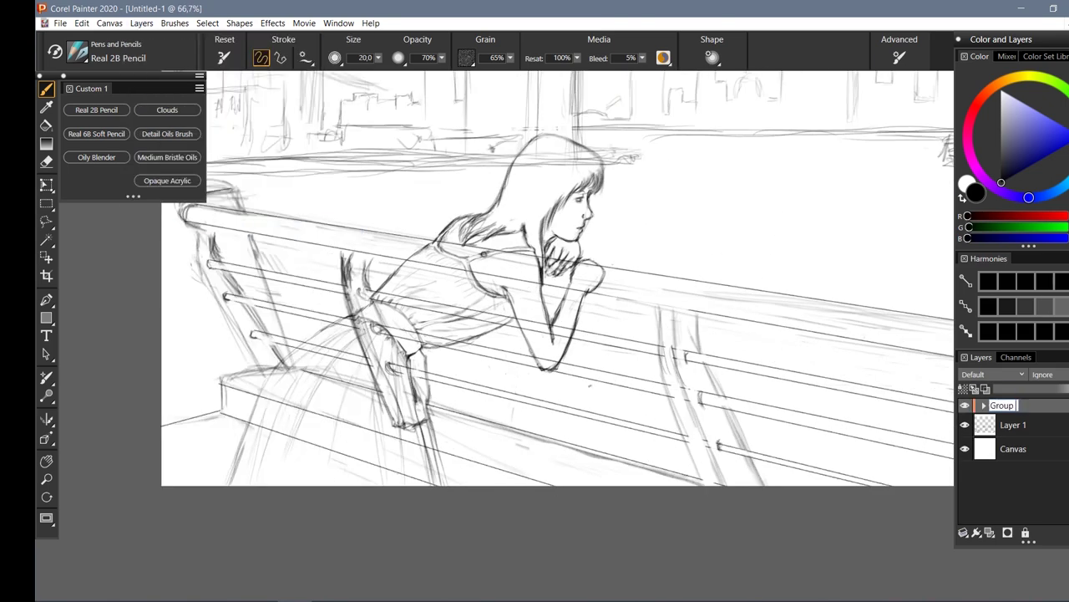
type("girl")
key("Return")
Fill the woman's silhouette with flat medium blue on a new layer using the Opaque Acrylic brush, and collapse the girl group
left_click(1029, 124)
left_click(167, 180)
key("ctrl+shift+n")
left_click_drag(518, 284, 547, 357)
mouse_move(589, 263)
left_mouse_down()
mouse_move(547, 359)
mouse_move(518, 251)
mouse_move(577, 214)
mouse_move(585, 150)
mouse_move(509, 200)
mouse_move(451, 301)
mouse_move(359, 351)
mouse_move(334, 476)
mouse_move(243, 468)
mouse_move(417, 477)
mouse_move(422, 367)
mouse_move(443, 477)
left_mouse_up()
key("ctrl+minus")
key("ctrl+minus")
key("ctrl+minus")
left_click(984, 405)
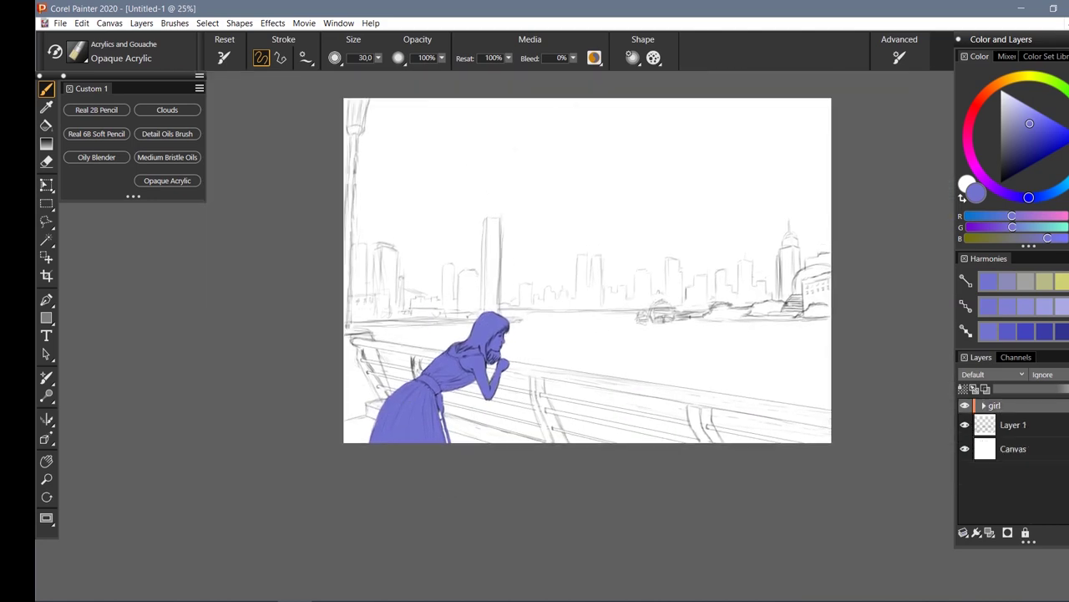
Create a layer group named Barrier and add a new layer inside it
left_click(142, 22)
left_click(167, 227)
type("Barrier")
key("Return")
key("ctrl+shift+n")
Hide the girl group and block in the first railing posts and the handrail's near lower edge in dark blue
key("ctrl+plus")
mouse_move(522, 391)
left_mouse_down()
mouse_move(531, 439)
mouse_move(556, 478)
left_mouse_up()
left_click(965, 406)
left_click_drag(917, 455, 829, 440)
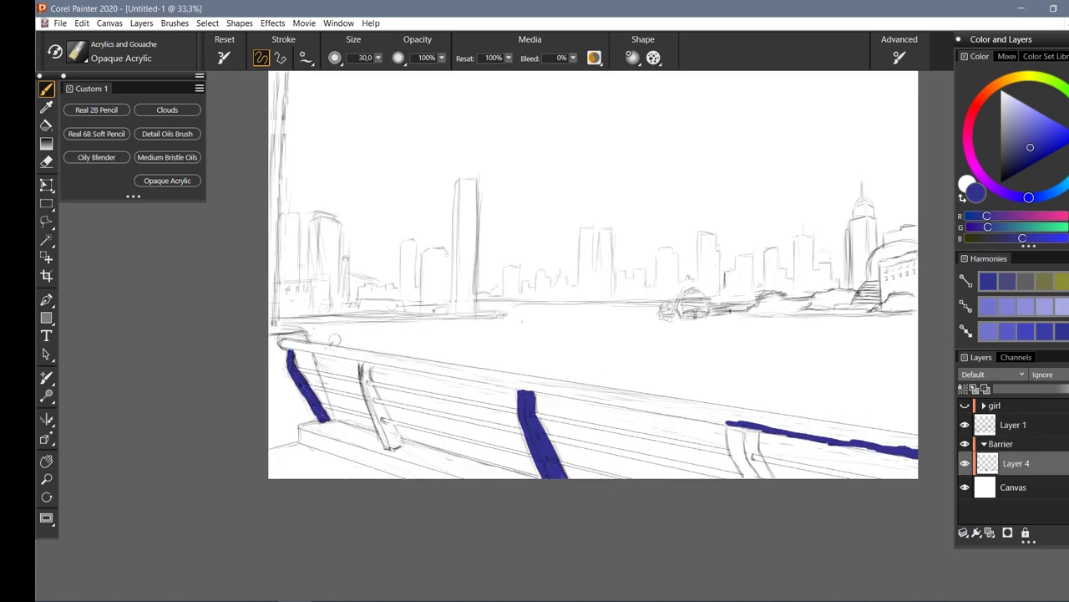
Paint the far end of the handrail and the crossbars between the first two posts in dark blue
scroll(385, 390, "up", 1)
left_click_drag(320, 436, 258, 431)
key("n")
key("b")
mouse_move(322, 316)
left_mouse_down()
mouse_move(177, 297)
mouse_move(339, 324)
left_mouse_up()
key("n")
key("b")
left_click_drag(384, 409, 365, 411)
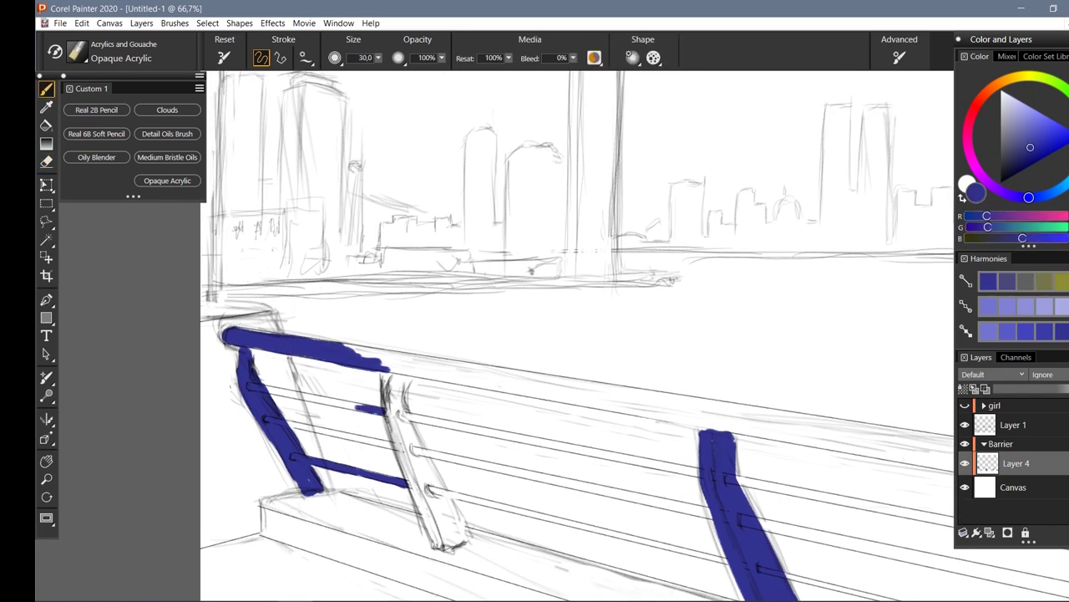
Fill in the second railing post and extend the dark blue handrail to the third post
left_click_drag(391, 377, 416, 485)
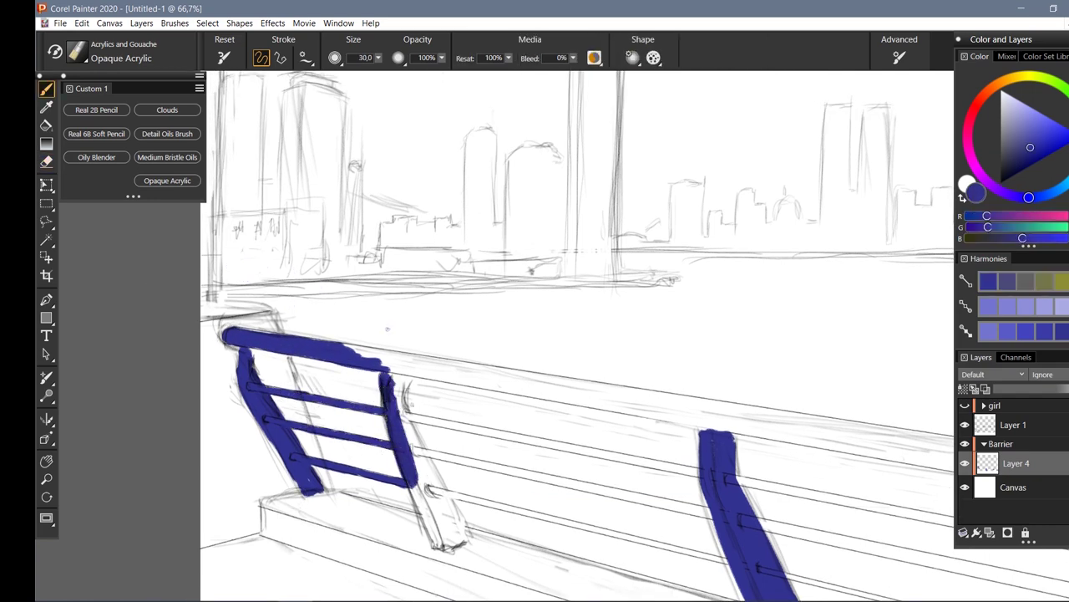
left_click_drag(399, 405, 464, 543)
left_click_drag(422, 485, 455, 539)
left_click_drag(402, 361, 365, 349)
mouse_move(695, 417)
left_mouse_down()
mouse_move(734, 421)
mouse_move(409, 364)
mouse_move(687, 400)
left_mouse_up()
left_click_drag(595, 387, 394, 359)
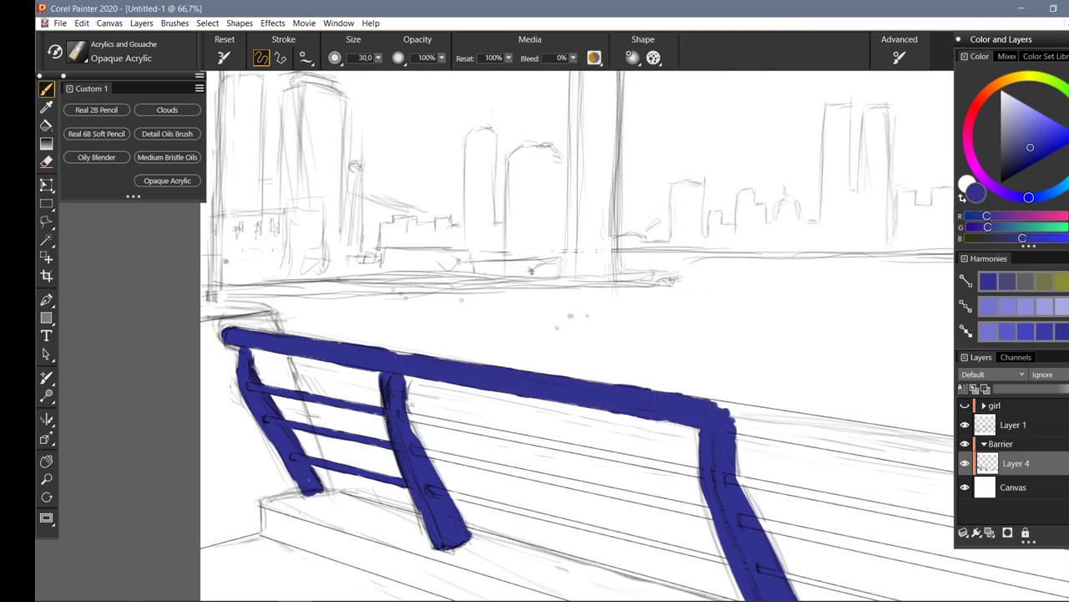
Paint the three crossbars between the second and third posts, cleaning their edges with the eraser
left_click_drag(699, 471, 403, 409)
key("n")
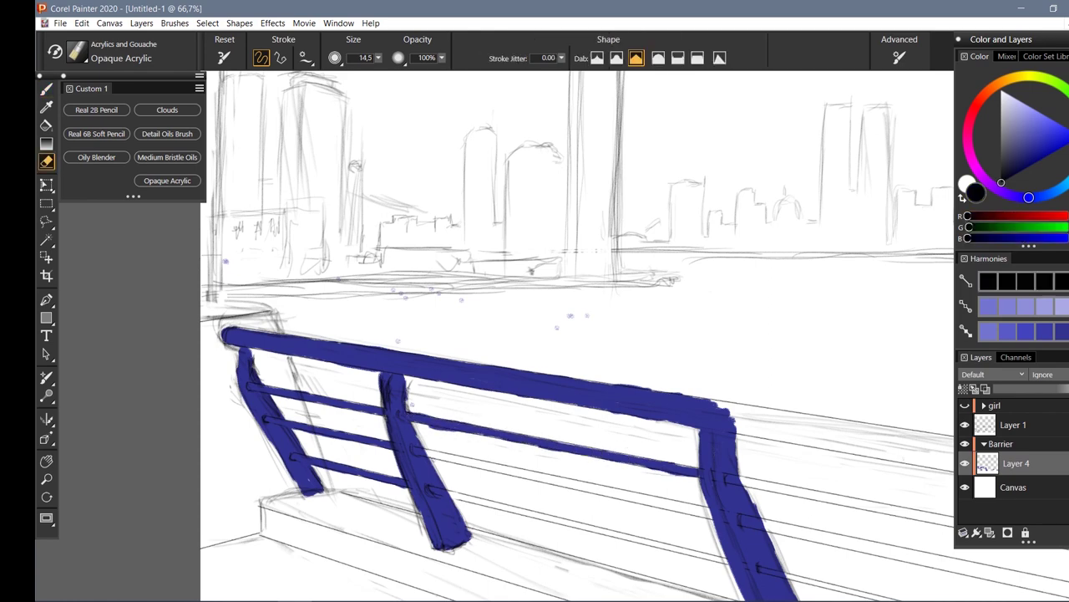
key("b")
left_click_drag(715, 505, 413, 446)
key("n")
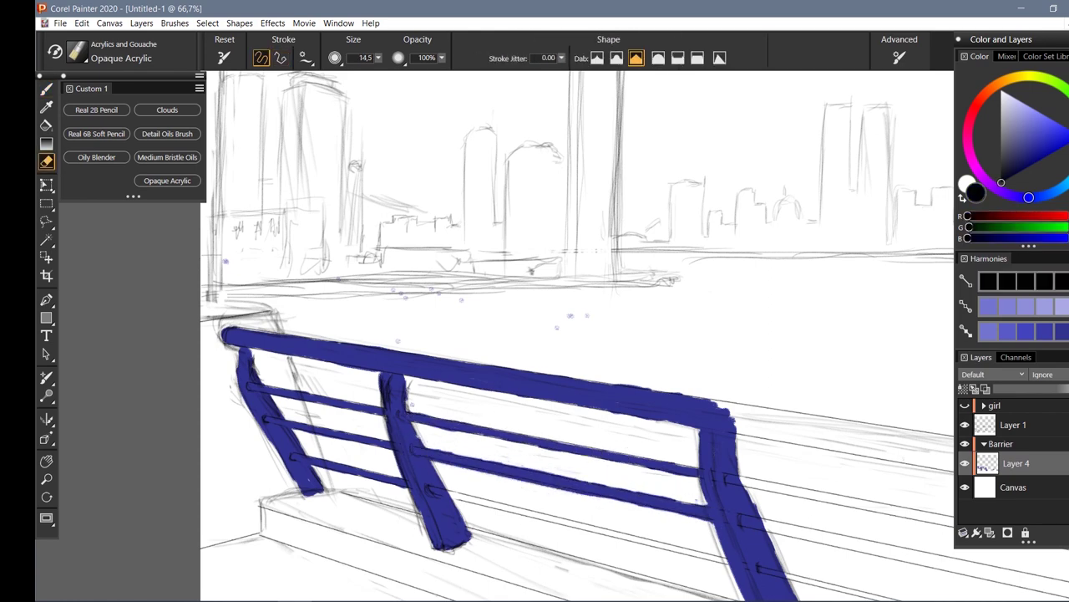
key("b")
key("n")
key("b")
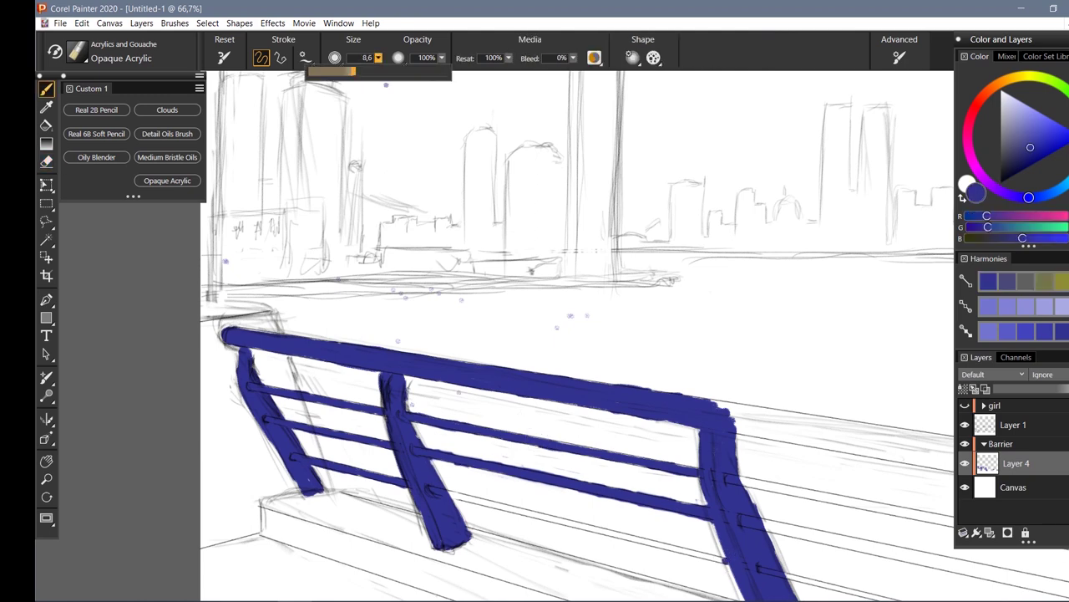
left_click_drag(451, 494, 727, 564)
key("n")
key("b")
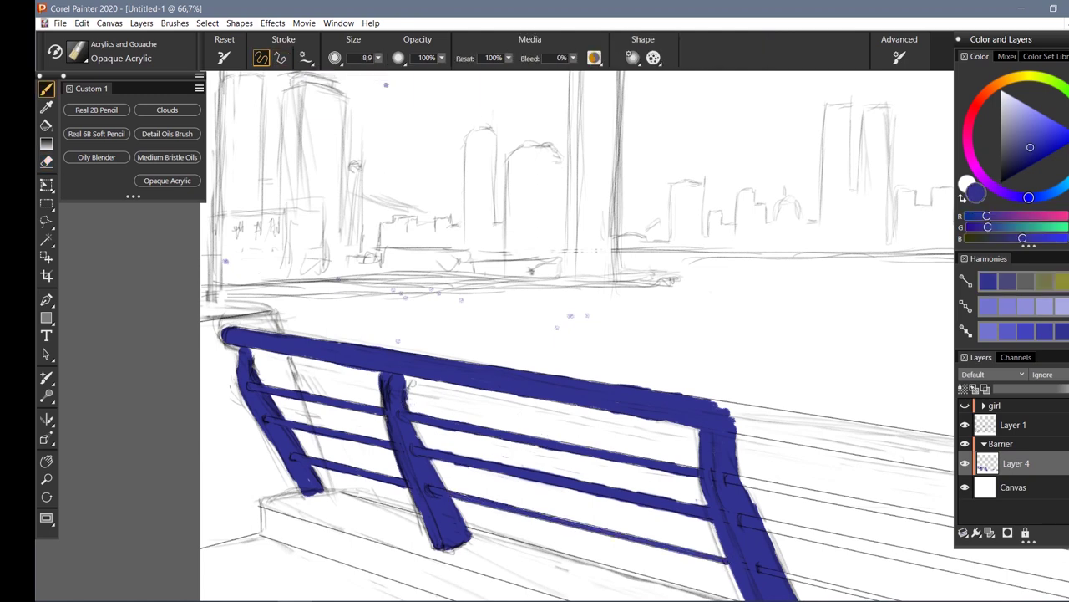
Enlarge the brush, paint the fourth post and the lowest crossbar pieces, and block in the handrail's near section
key("ctrl+minus")
key("]")
key("]")
key("]")
left_click_drag(324, 457, 428, 486)
mouse_move(620, 409)
left_mouse_down()
mouse_move(626, 484)
mouse_move(603, 483)
mouse_move(656, 484)
left_mouse_up()
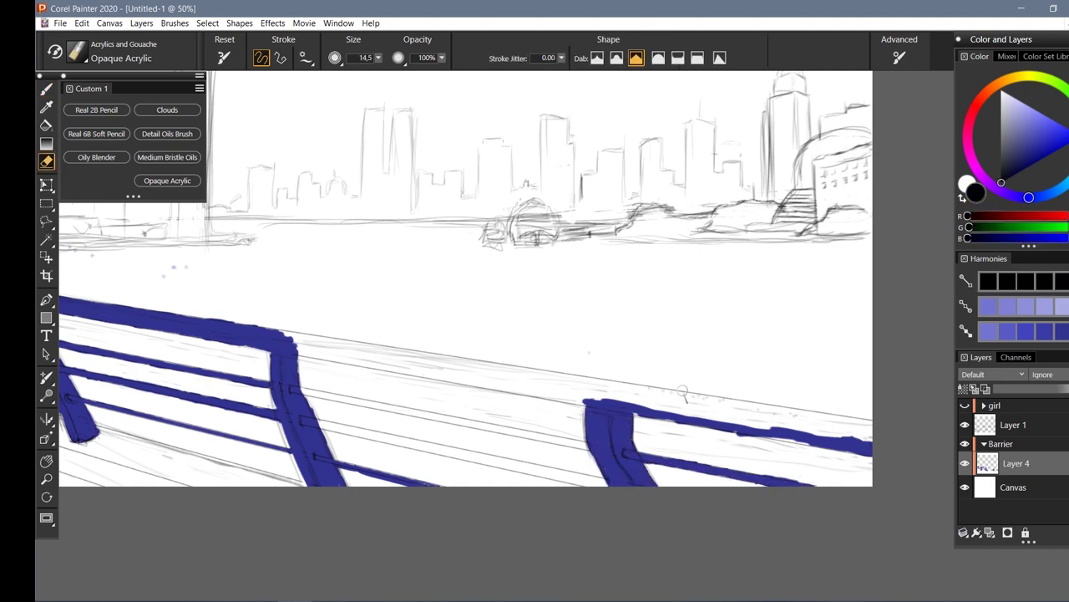
left_click_drag(869, 443, 635, 409)
mouse_move(852, 417)
left_mouse_down()
mouse_move(602, 406)
mouse_move(304, 356)
left_mouse_up()
Fill the remaining gaps in the handrail between the third and fourth posts up to its top edge
key("n")
key("b")
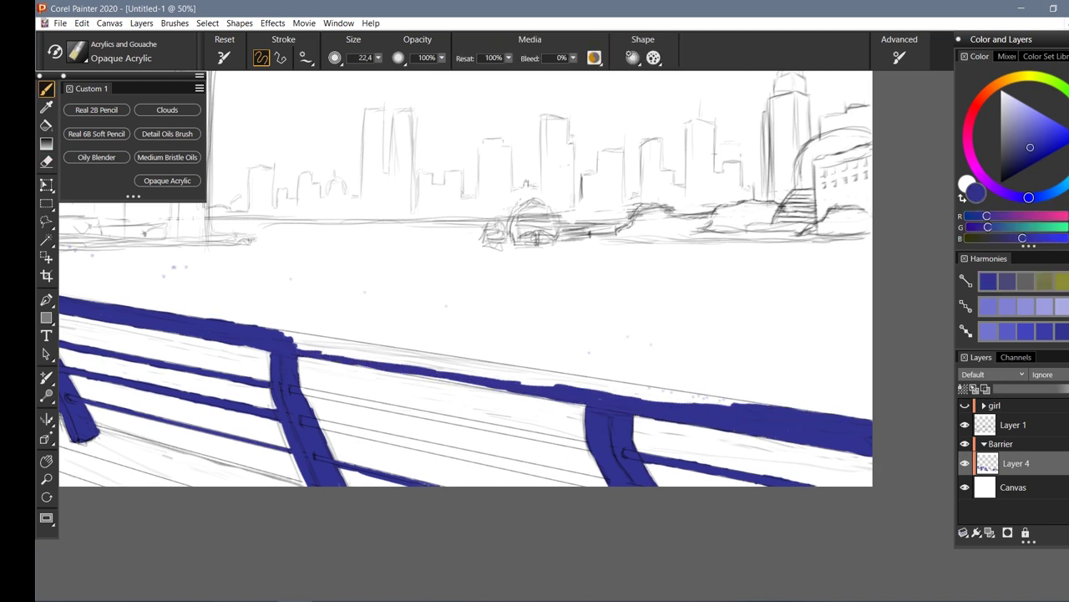
left_click_drag(769, 399, 500, 382)
mouse_move(660, 388)
left_mouse_down()
mouse_move(351, 355)
mouse_move(551, 380)
mouse_move(276, 334)
left_mouse_up()
key("n")
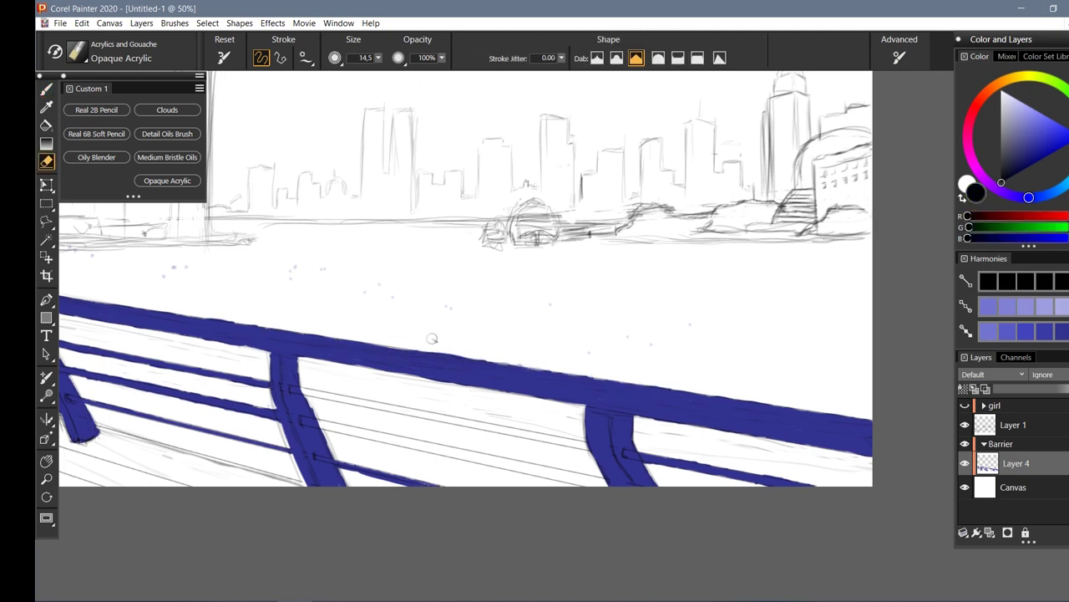
Paint the upper crossbars between the third and fourth railing posts in dark blue
key("b")
left_click_drag(585, 443, 305, 393)
left_click_drag(602, 478, 322, 426)
scroll(569, 338, "down", 4)
scroll(569, 339, "up", 3)
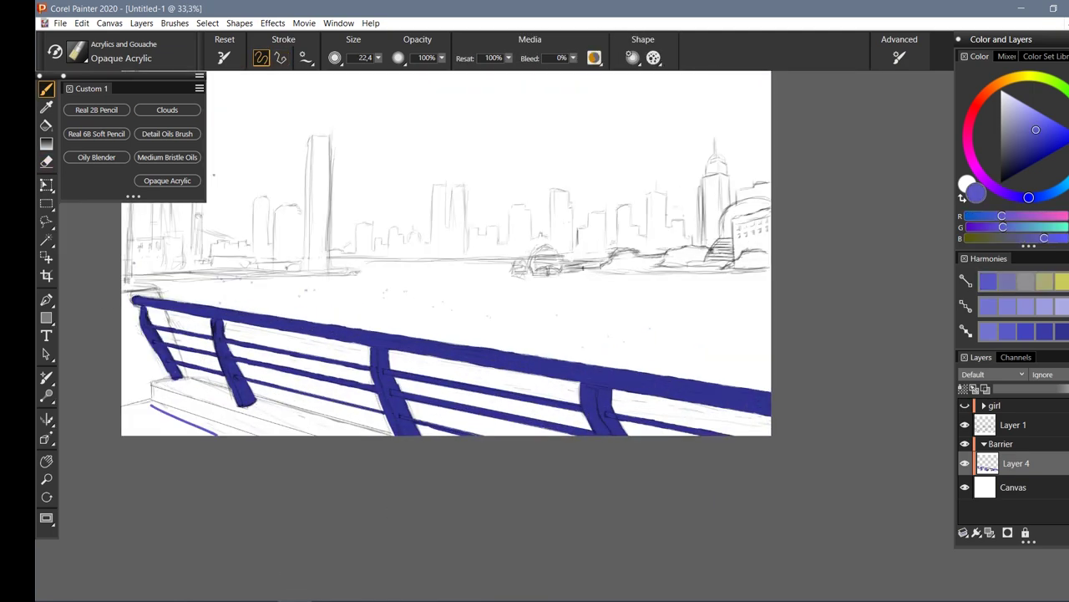
Fill the stone ledge and ground behind the railing with a lighter blue on a new layer
key("ctrl+shift+n")
mouse_move(130, 397)
left_mouse_down()
mouse_move(375, 439)
mouse_move(150, 311)
mouse_move(138, 368)
left_mouse_up()
left_click_drag(150, 310, 321, 415)
Sample the railing's dark blue and paint the street lamp and its pole on a new layer
left_click(320, 416, "alt")
key("ctrl+shift+n")
left_click_drag(305, 132, 299, 384)
left_click_drag(315, 84, 297, 234)
Name the new layer Sky and fill the selected area above the horizon with light grey
key("e")
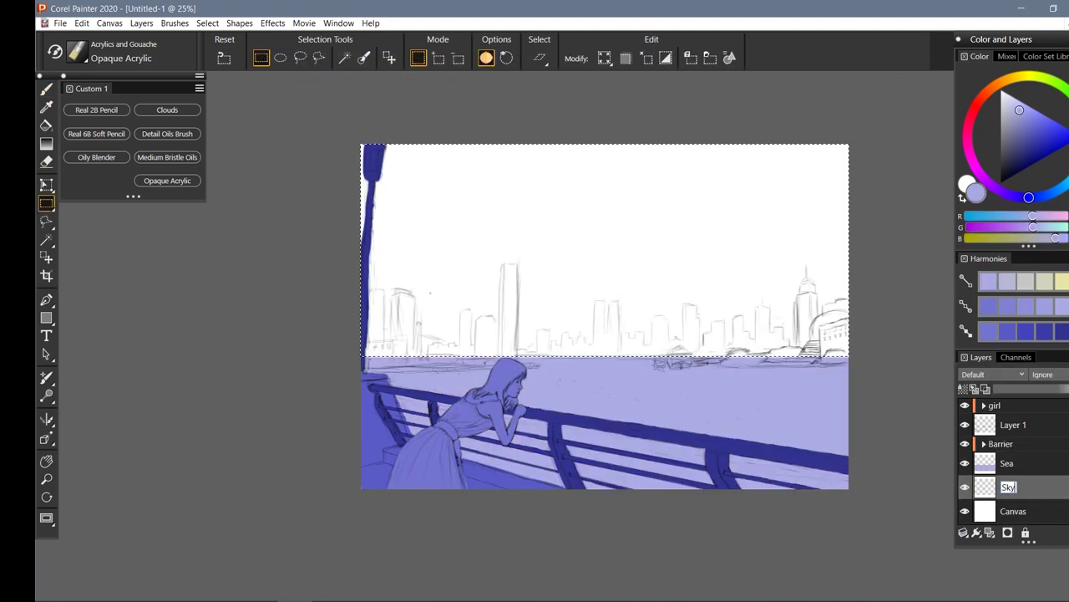
key("Return")
key("k")
left_click(604, 250)
key("b")
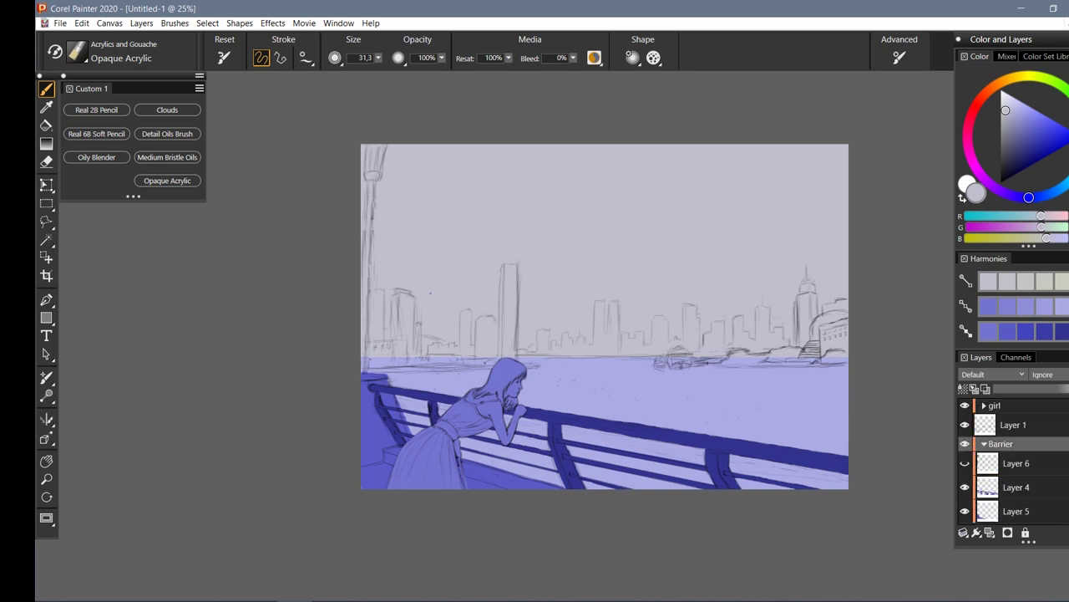
Rename the background sketch layer Draw and create a City group containing a new layer
left_click(1013, 424)
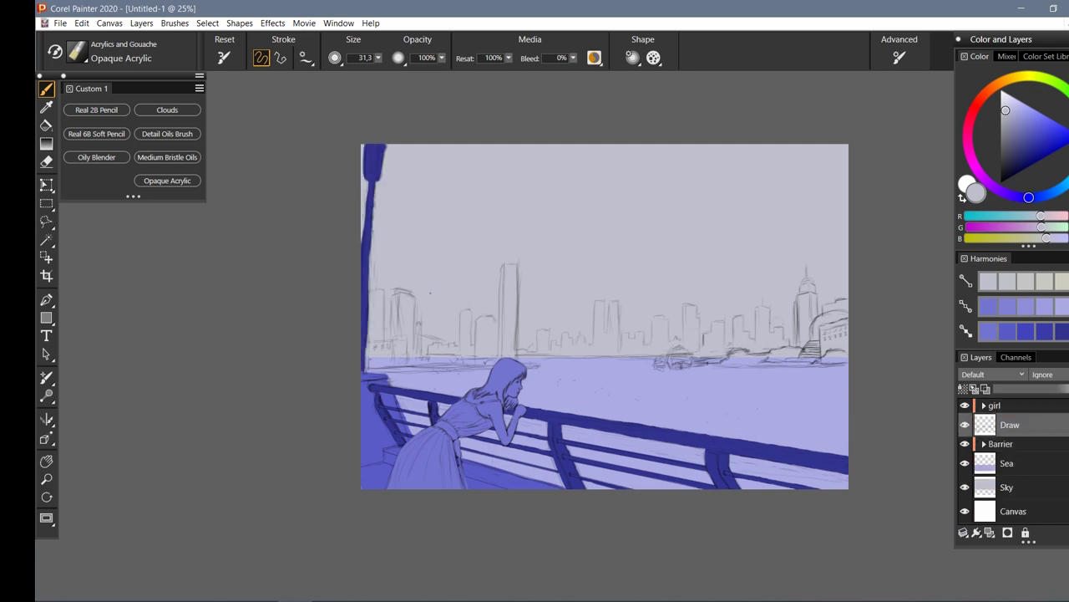
key("ctrl+g")
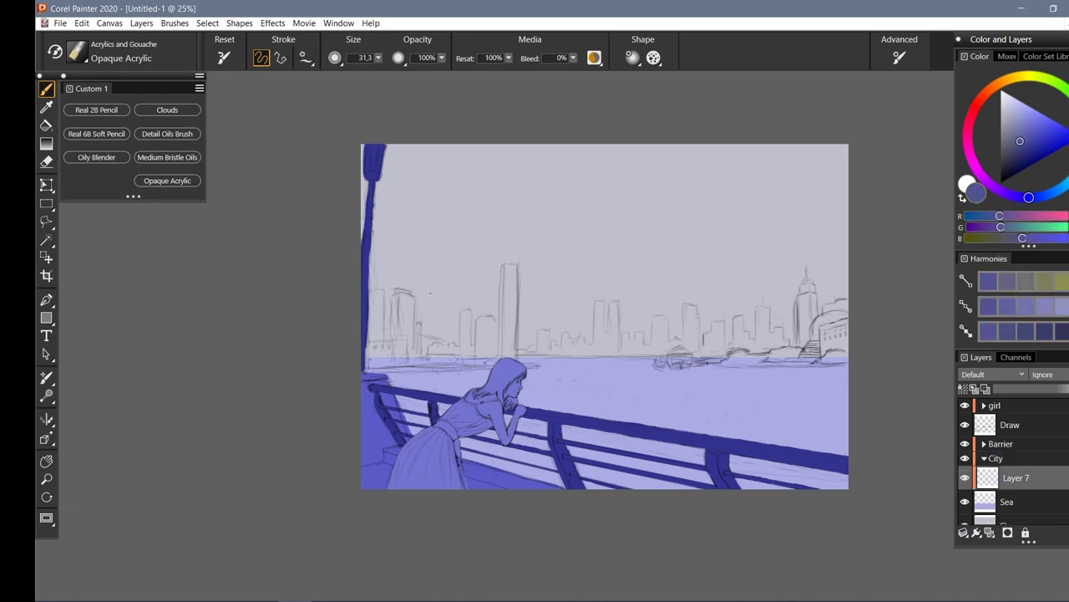
Paint the tiered building, its low shoreline and the tall spired tower at the skyline's far right in greyish blue on Layer 7
key("ctrl+plus")
key("ctrl+plus")
key("ctrl+plus")
scroll(501, 335, "right", 10)
left_click_drag(794, 334, 815, 417)
left_click_drag(736, 359, 819, 418)
left_click_drag(752, 259, 811, 359)
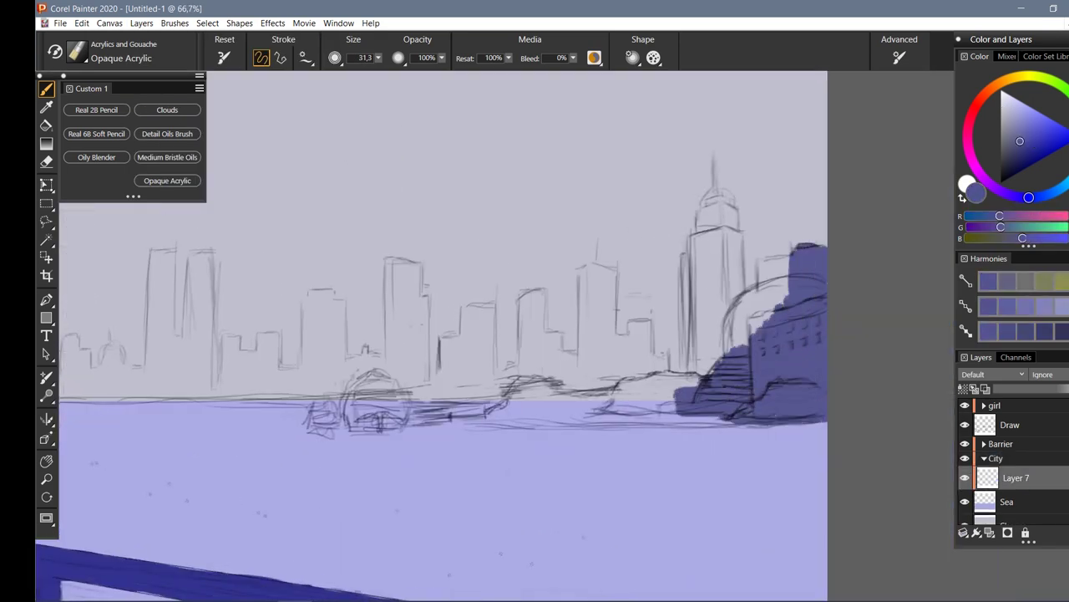
left_click_drag(718, 225, 735, 351)
left_click_drag(752, 267, 702, 317)
left_click_drag(702, 251, 726, 209)
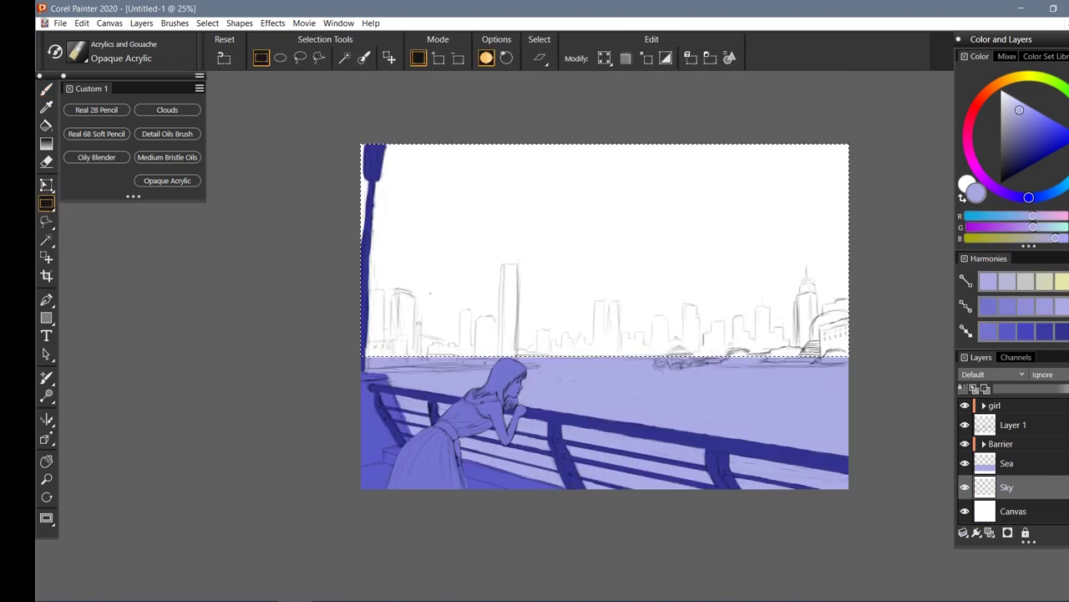
Fill the selected area above the horizon with light grey on the Sky layer and clear the selection
key("k")
left_click(604, 254)
key("b")
key("ctrl+d")
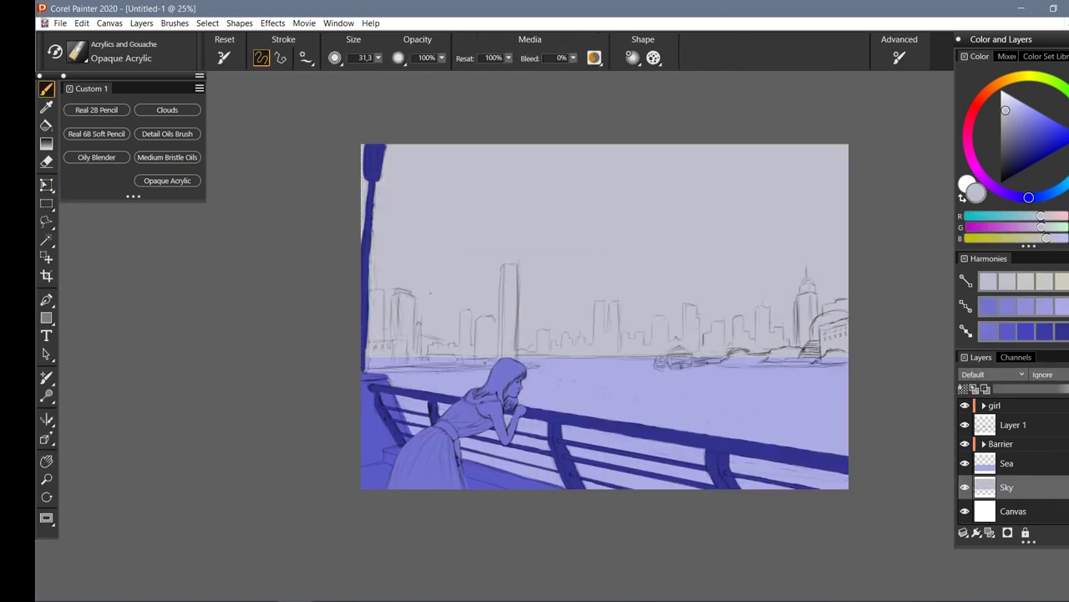
Rename the background sketch layer Draw and create a City group with a new layer inside it below Barrier
left_click(1007, 405)
left_click(984, 443)
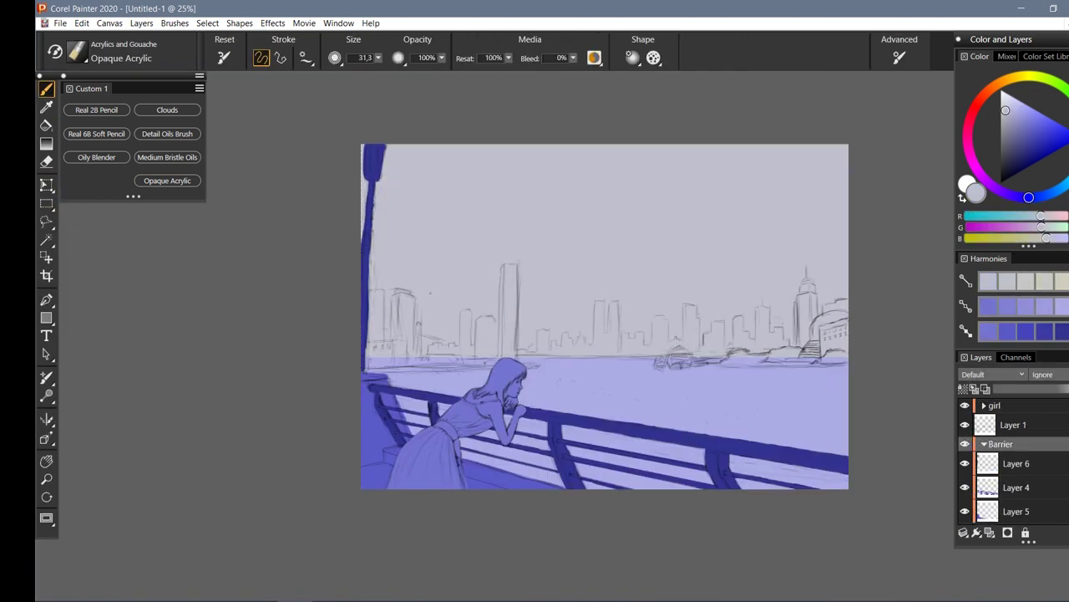
left_click(985, 444)
left_click(1014, 424)
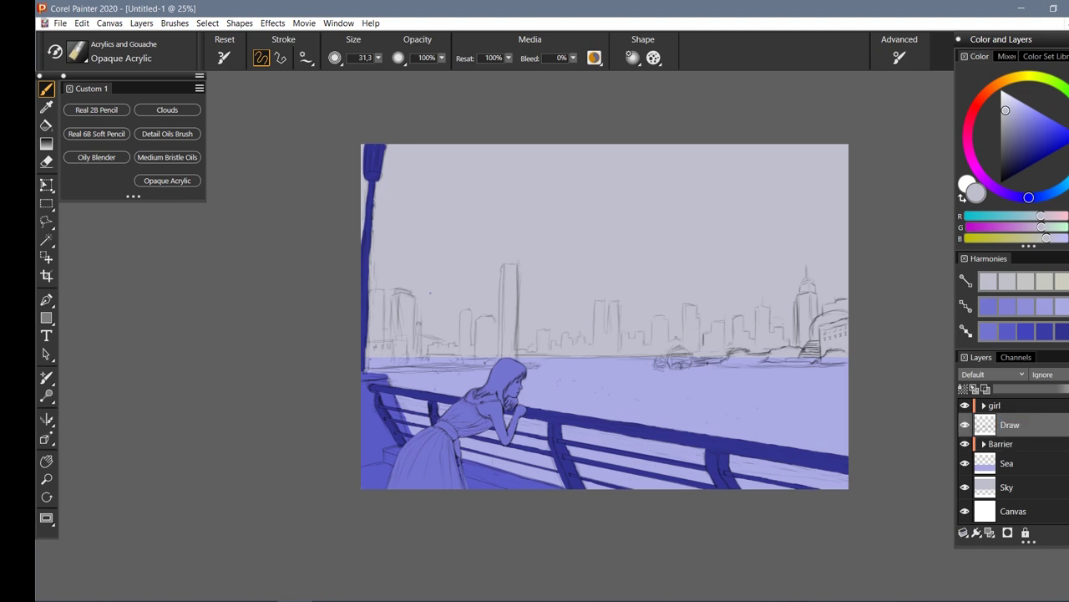
left_click(141, 22)
left_click(167, 237)
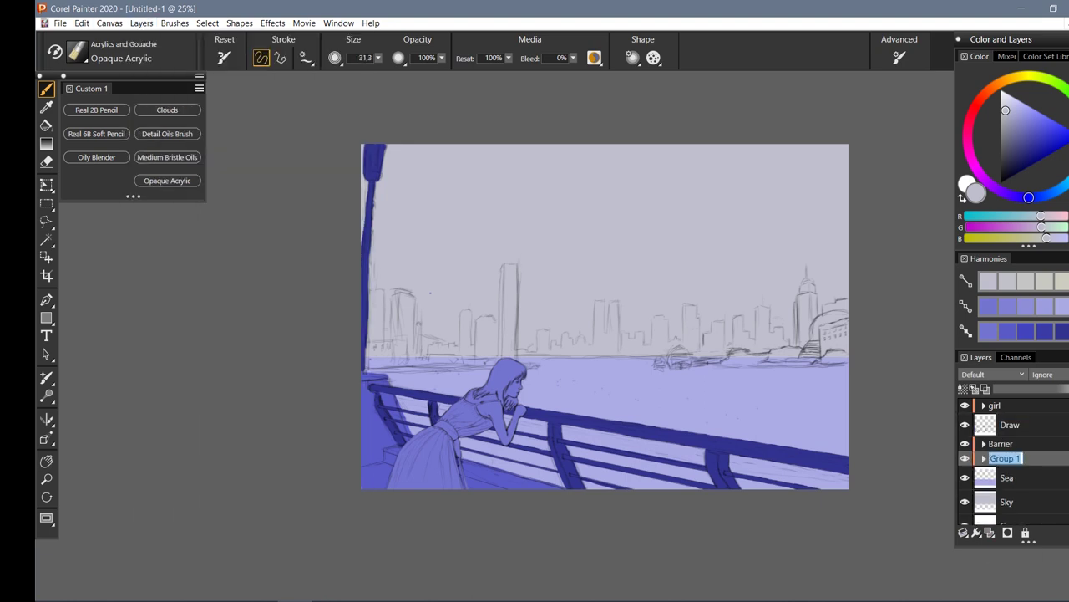
key("ctrl+shift+n")
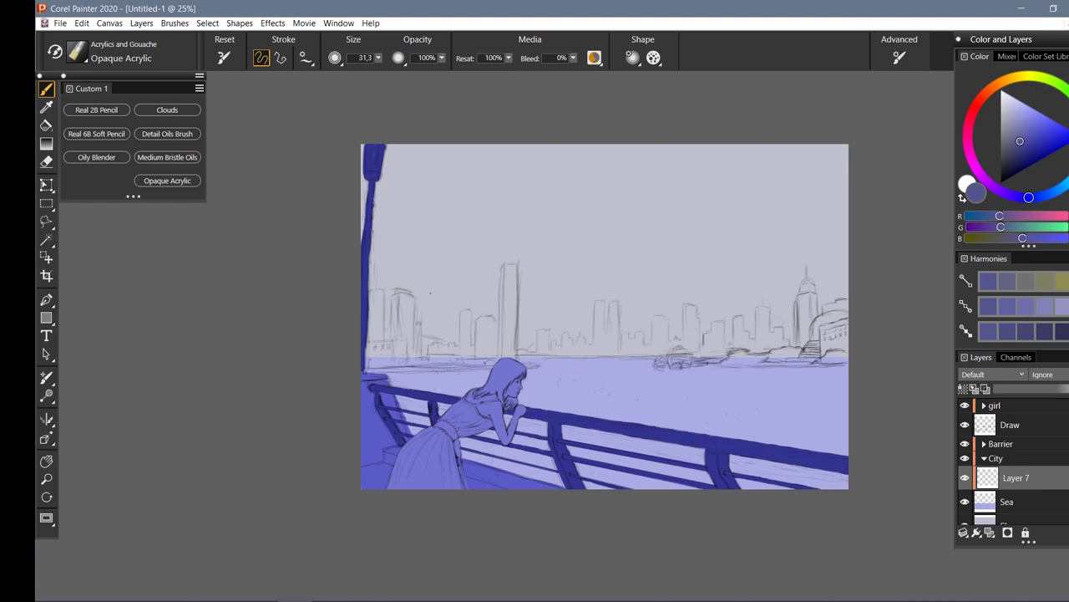
Paint the rounded shapes and low shoreline on the far right bank in greyish blue, and hide the girl group
scroll(864, 332, "up", 3)
mouse_move(809, 351)
left_mouse_down()
mouse_move(777, 401)
mouse_move(802, 251)
mouse_move(735, 234)
mouse_move(781, 263)
mouse_move(719, 197)
mouse_move(689, 368)
mouse_move(618, 401)
mouse_move(501, 410)
left_mouse_up()
mouse_move(422, 384)
left_mouse_down()
mouse_move(373, 379)
mouse_move(322, 420)
left_mouse_up()
left_click_drag(125, 407, 543, 396)
left_click(965, 406)
Block in the tallest tower on the left bank and its base in greyish blue with Opaque Acrylic
left_click_drag(292, 422, 380, 420)
mouse_move(355, 146)
left_mouse_down()
mouse_move(351, 414)
mouse_move(328, 368)
left_mouse_up()
left_click_drag(322, 284, 327, 417)
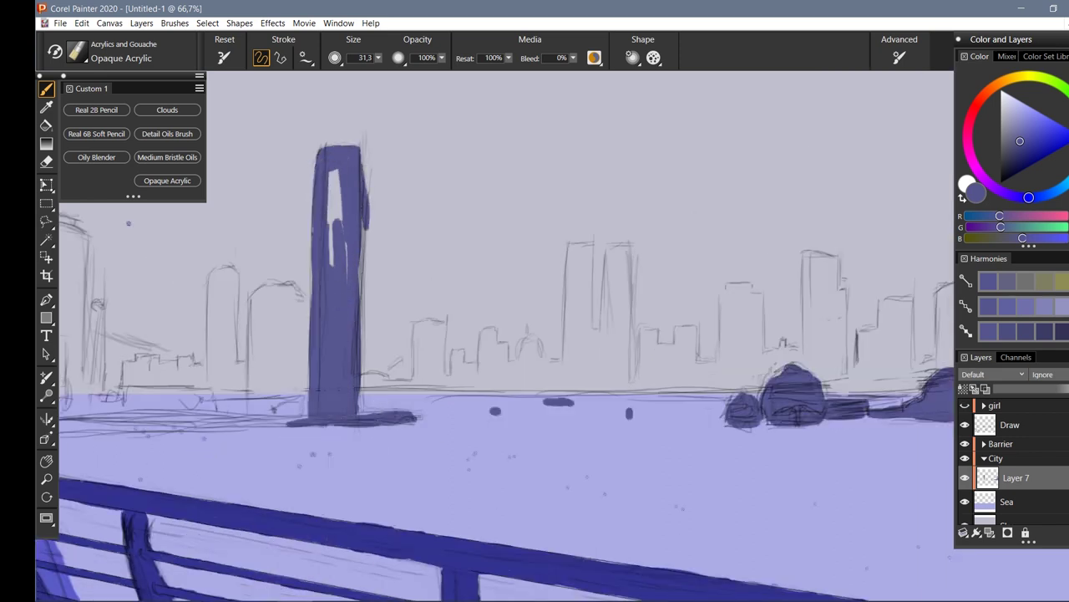
left_click_drag(335, 172, 336, 310)
key("n")
key("b")
Block in the lower buildings beside the tall tower and along the left shoreline in the same greyish blue
left_click_drag(276, 359, 284, 418)
mouse_move(305, 367)
left_mouse_down()
mouse_move(259, 292)
mouse_move(263, 418)
left_mouse_up()
mouse_move(226, 368)
left_mouse_down()
mouse_move(214, 291)
mouse_move(212, 393)
left_mouse_up()
key("n")
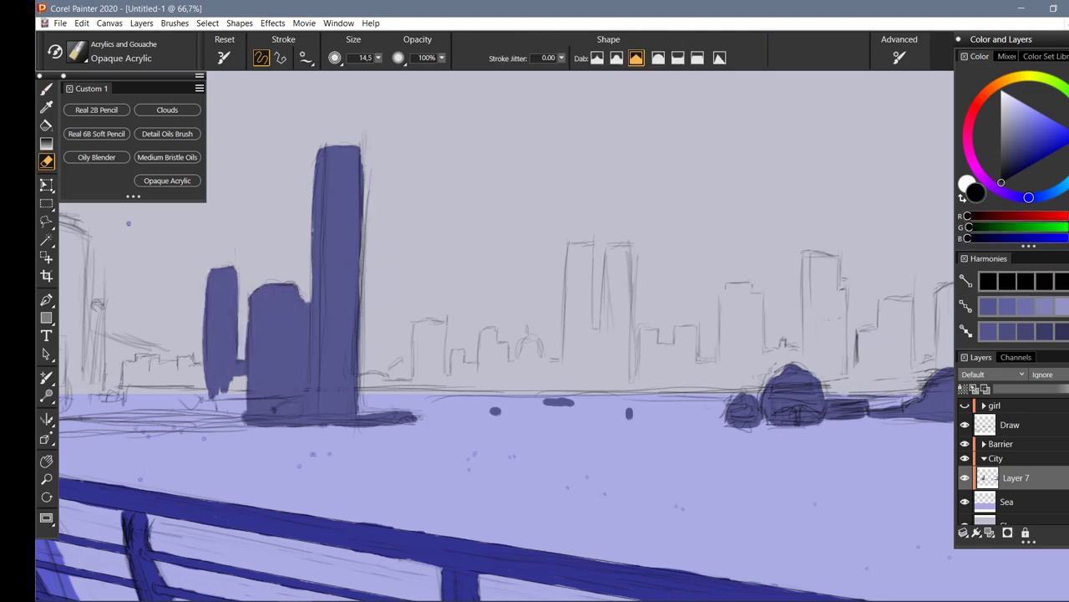
key("b")
left_click_drag(125, 410, 242, 397)
mouse_move(137, 359)
left_mouse_down()
mouse_move(205, 372)
mouse_move(472, 368)
left_mouse_up()
left_click_drag(534, 427, 309, 424)
left_click_drag(472, 380, 346, 409)
Paint the distant skyline between the two banks in a lighter blue on a new layer beneath the darker buildings
mouse_move(334, 221)
left_mouse_down()
mouse_move(334, 414)
mouse_move(330, 305)
left_mouse_up()
mouse_move(386, 314)
left_mouse_down()
mouse_move(438, 239)
mouse_move(385, 380)
left_mouse_up()
mouse_move(431, 243)
left_mouse_down()
mouse_move(430, 392)
mouse_move(414, 380)
left_mouse_up()
left_click_drag(455, 310, 455, 401)
key("ctrl+minus")
key("ctrl+minus")
key("ctrl+minus")
key("ctrl+shift+n")
key("ctrl+0")
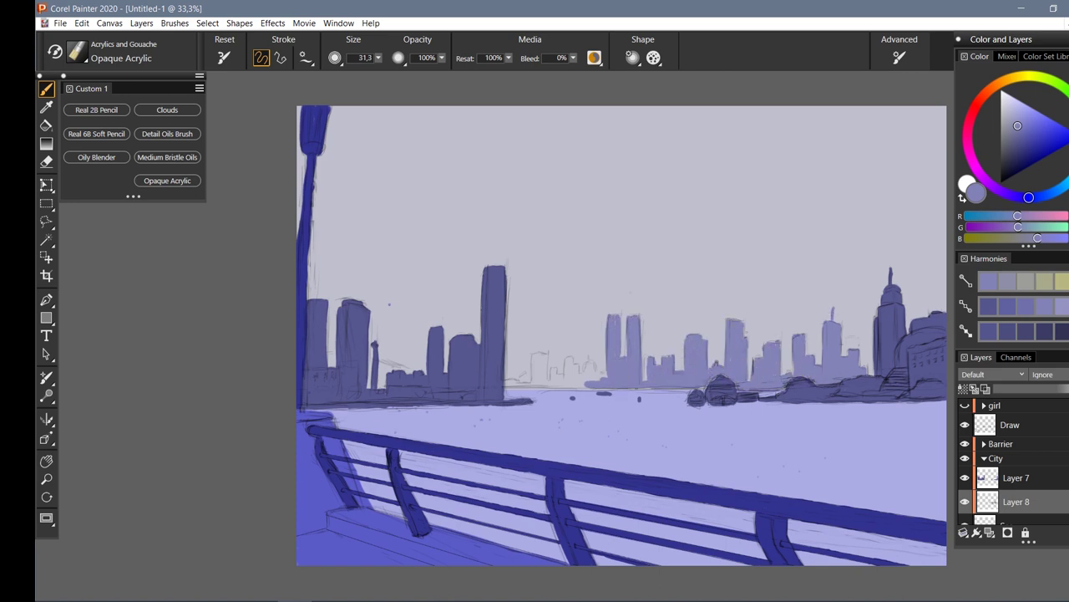
key("n")
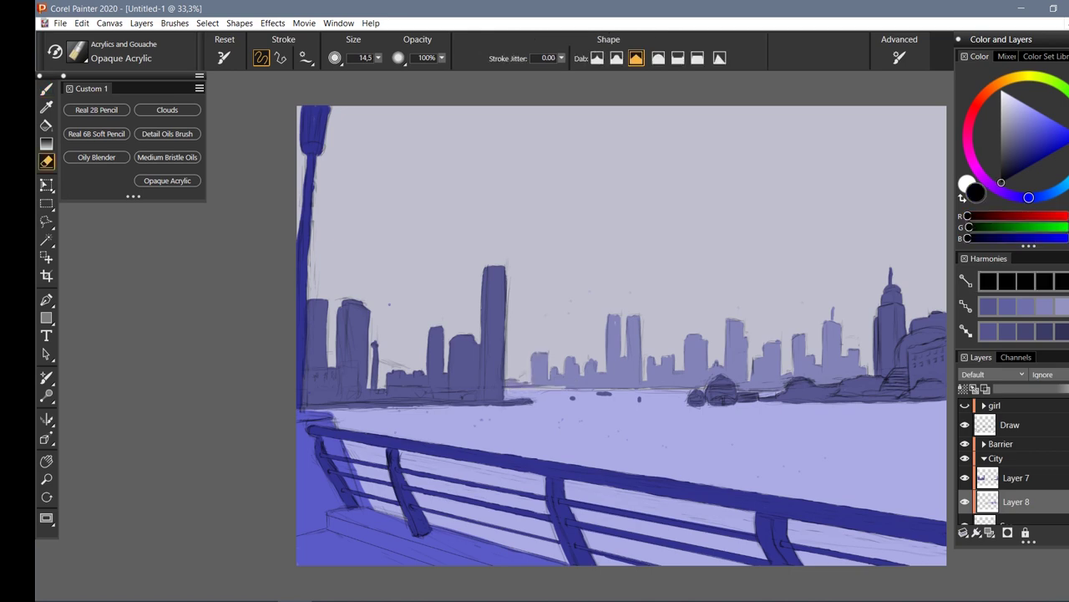
key("ctrl+minus")
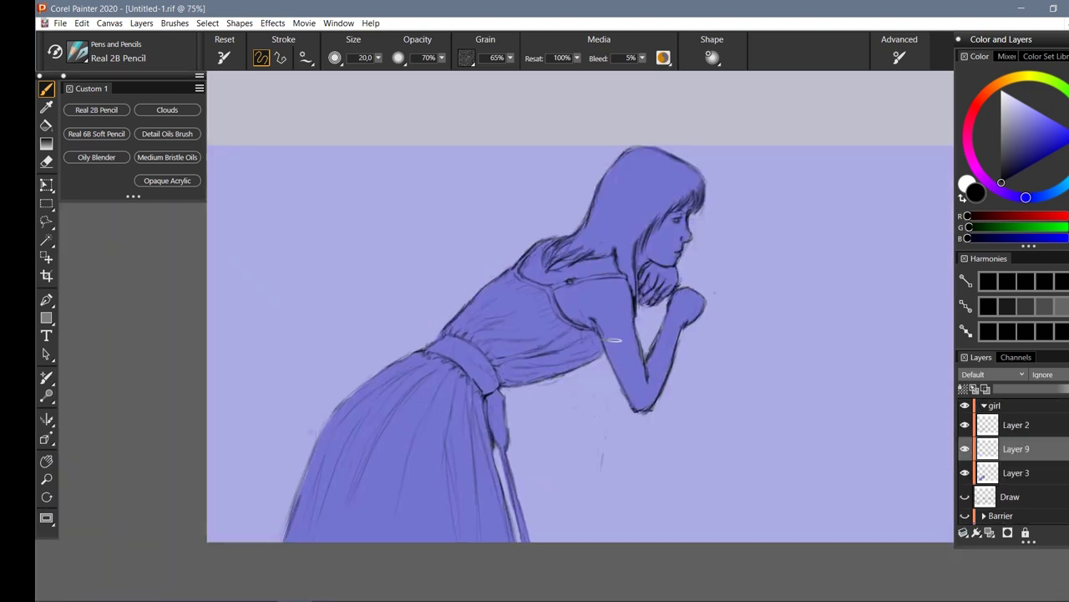
Select the girl's silhouette and block in her back and arms in dark grey with Medium Bristle Oils on Layer 9
left_click(976, 106)
left_click(1002, 148)
left_click(167, 157)
mouse_move(614, 283)
left_mouse_down()
mouse_move(617, 330)
mouse_move(680, 303)
mouse_move(647, 393)
left_mouse_up()
key("w")
key("b")
mouse_move(597, 322)
left_mouse_down()
mouse_move(585, 267)
mouse_move(535, 251)
left_mouse_up()
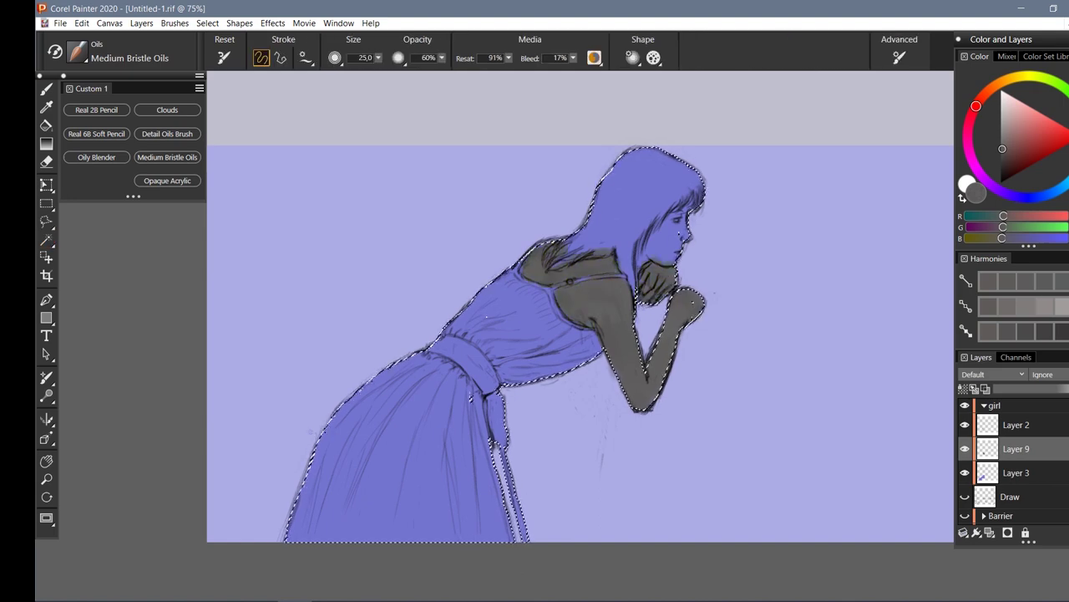
Block in the girl's face in the same dark grey and clear the silhouette selection
left_click_drag(652, 284, 677, 238)
left_click(593, 291, "alt")
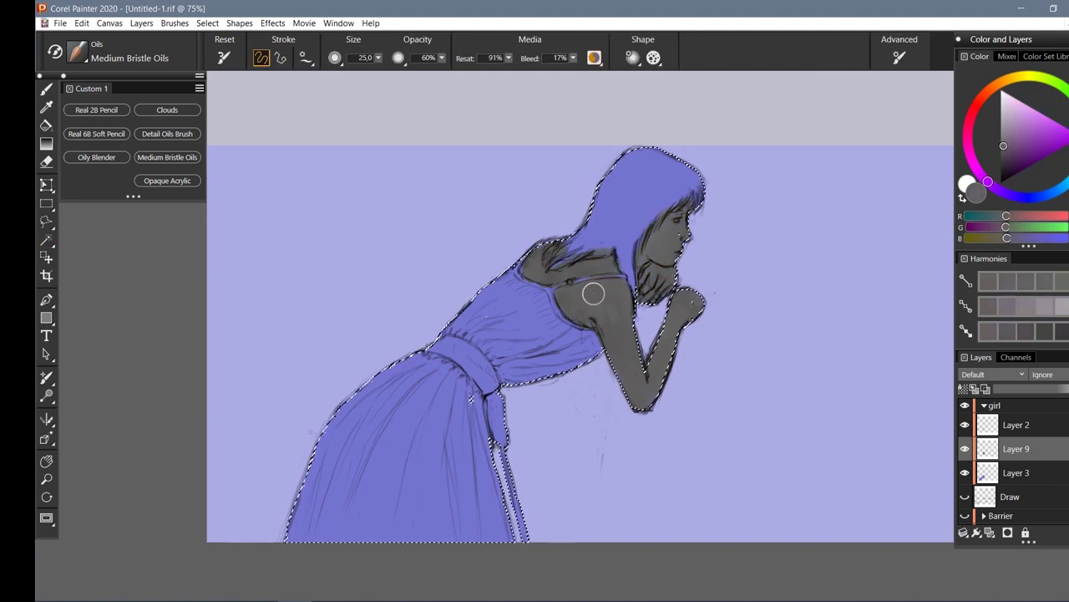
key("ctrl+d")
key("n")
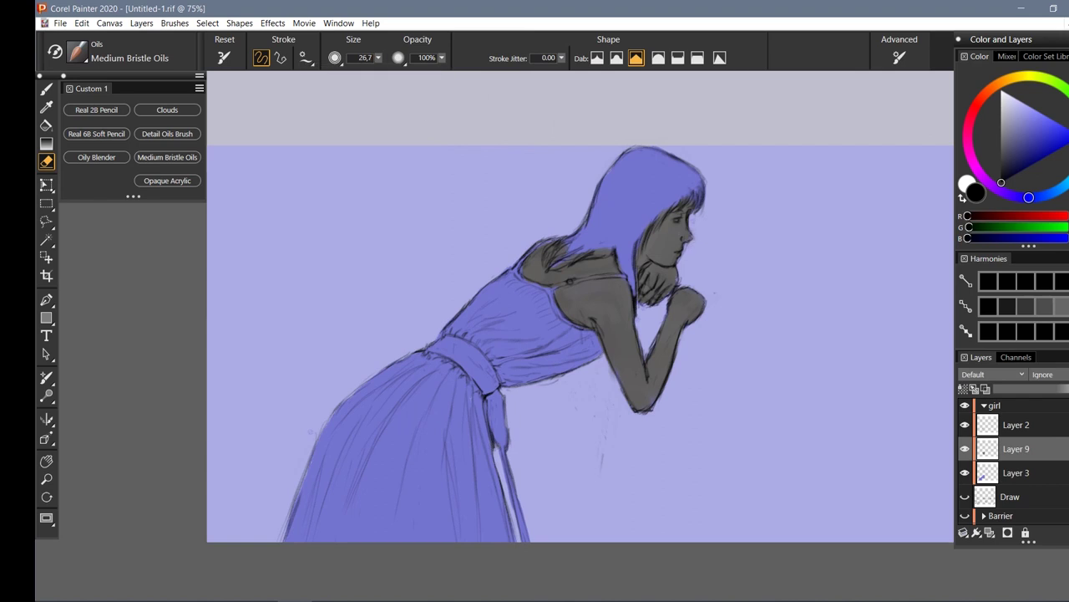
Paint lighter warm grey tones on the girl's upper back and shoulder with a 10.4 Medium Bristle Oils brush
key("b")
left_click(596, 275, "alt")
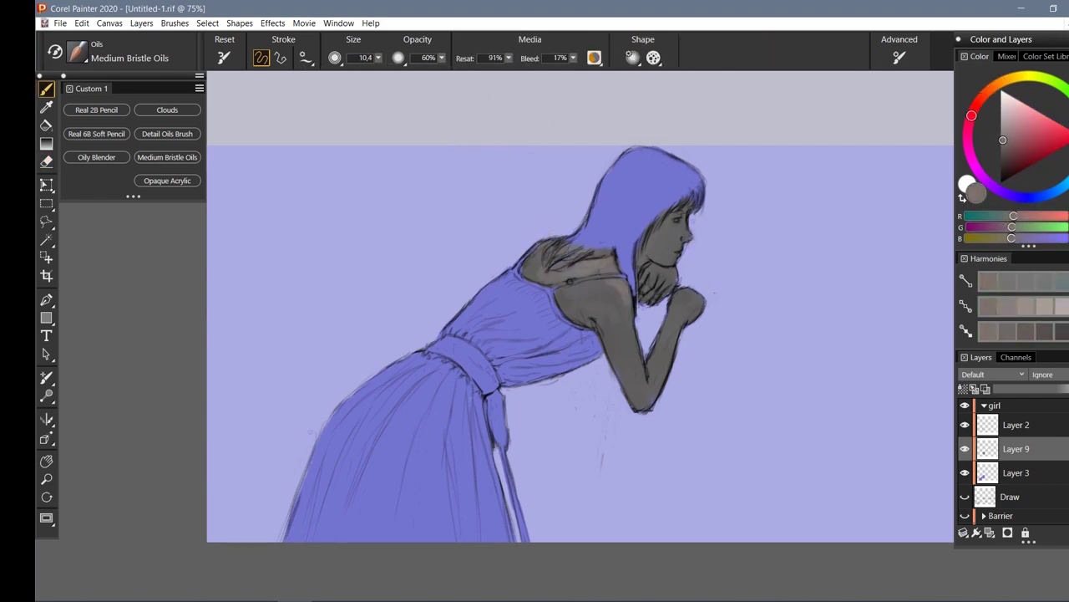
left_click(569, 280, "alt")
left_click_drag(558, 266, 548, 275)
Shade the girl's upper arm and forearm darker, and lighten her raised fist with a pale pinkish grey
left_click(627, 350, "alt")
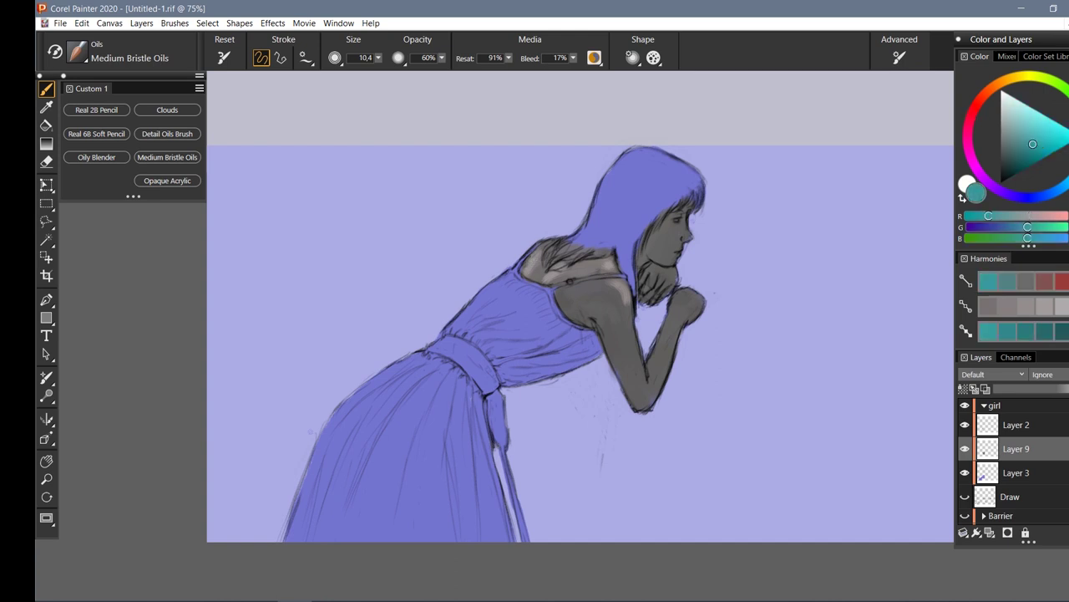
left_click_drag(598, 321, 660, 384)
left_click(692, 290, "alt")
left_click_drag(681, 314, 693, 290)
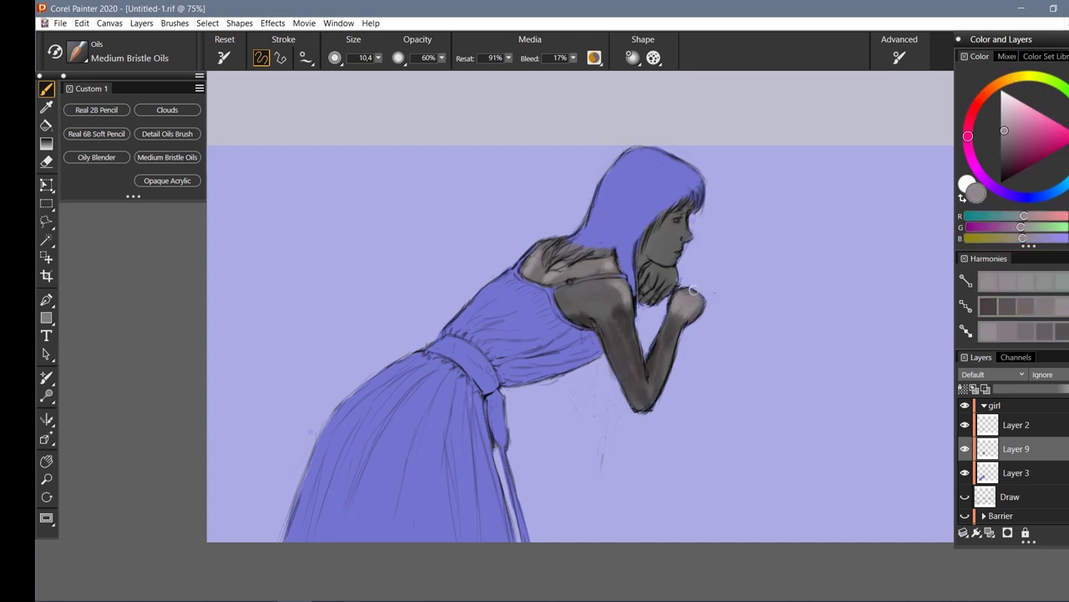
Model the girl's face and chin-supporting hand with sampled dark and light skin tones, using a smaller brush for details
left_click(673, 262, "alt")
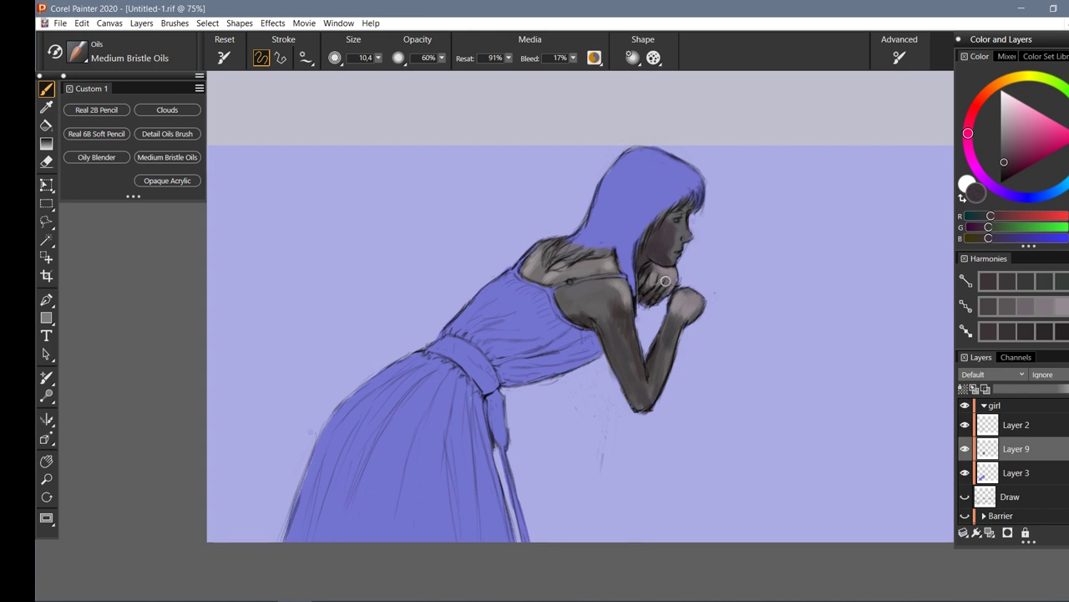
left_click(646, 241, "alt")
left_click(684, 208, "alt")
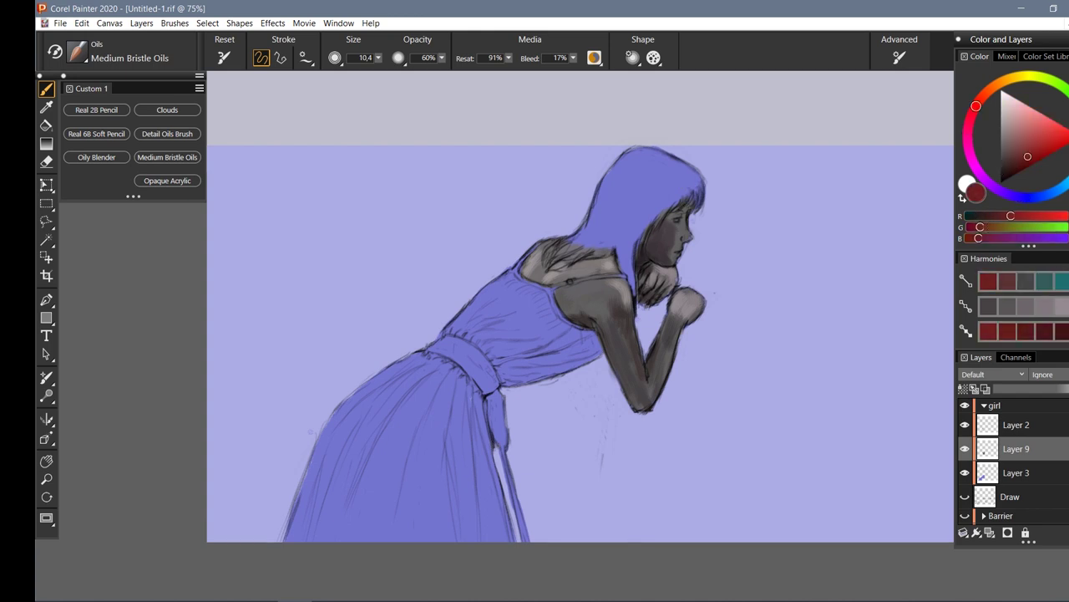
key("bracketleft")
key("bracketleft")
left_click(667, 272, "alt")
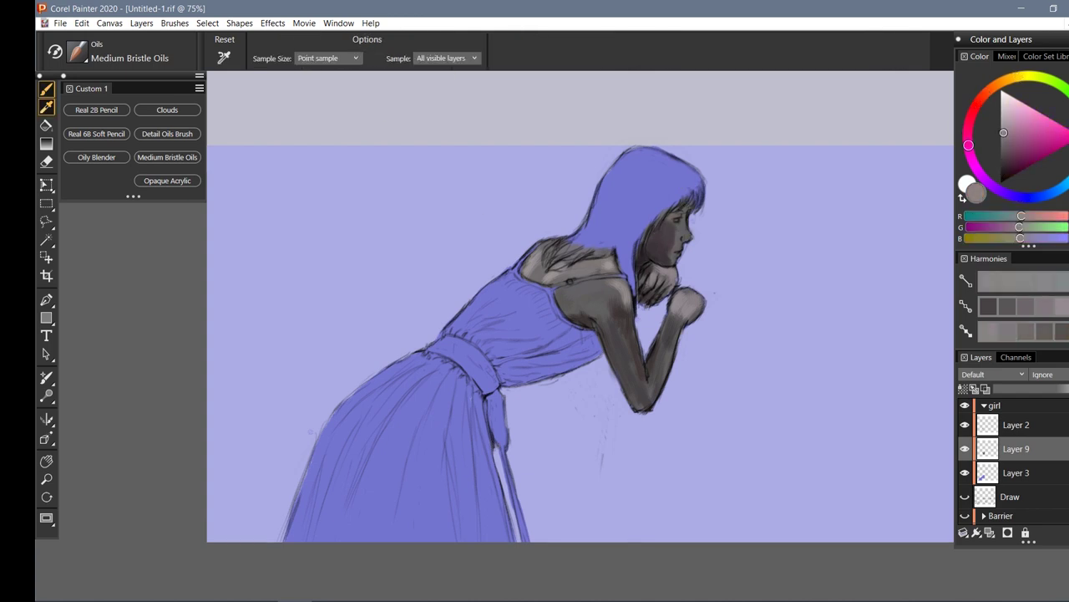
left_click(676, 248, "alt")
Choose the Oily Blender for softening the skin tones, and add the Grainy Water blender to the Custom 1 palette
left_click(96, 157)
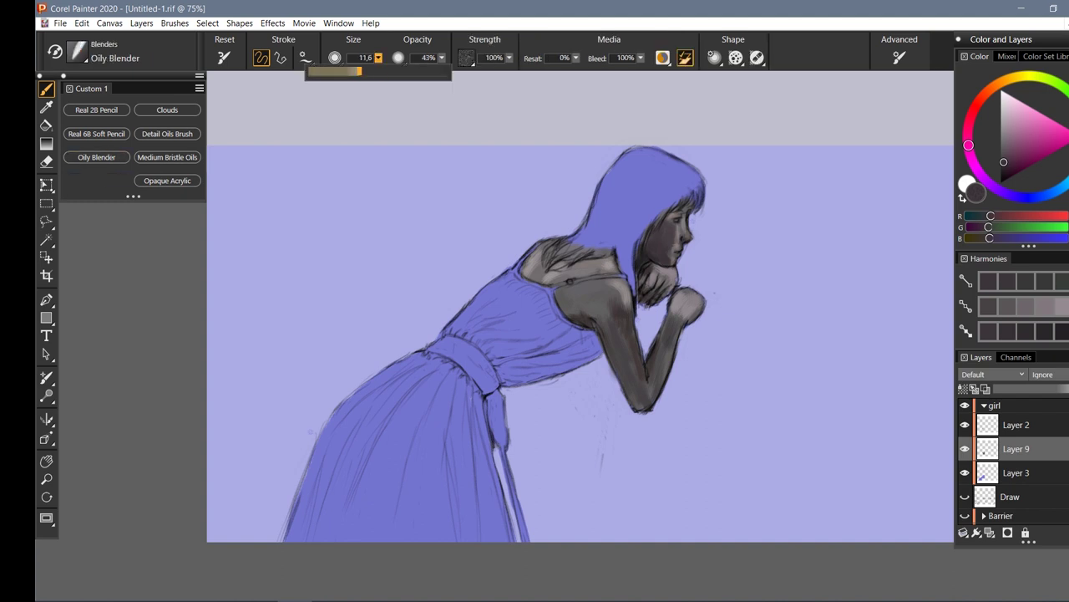
left_click(75, 52)
left_click_drag(76, 52, 96, 180)
right_click(83, 178)
key("Escape")
key("bracketright")
key("bracketright")
key("bracketright")
Create a new layer above the skin and paint the girl's fringe in bluish black with the Detail Oils Brush
key("ctrl+shift+n")
left_click(167, 134)
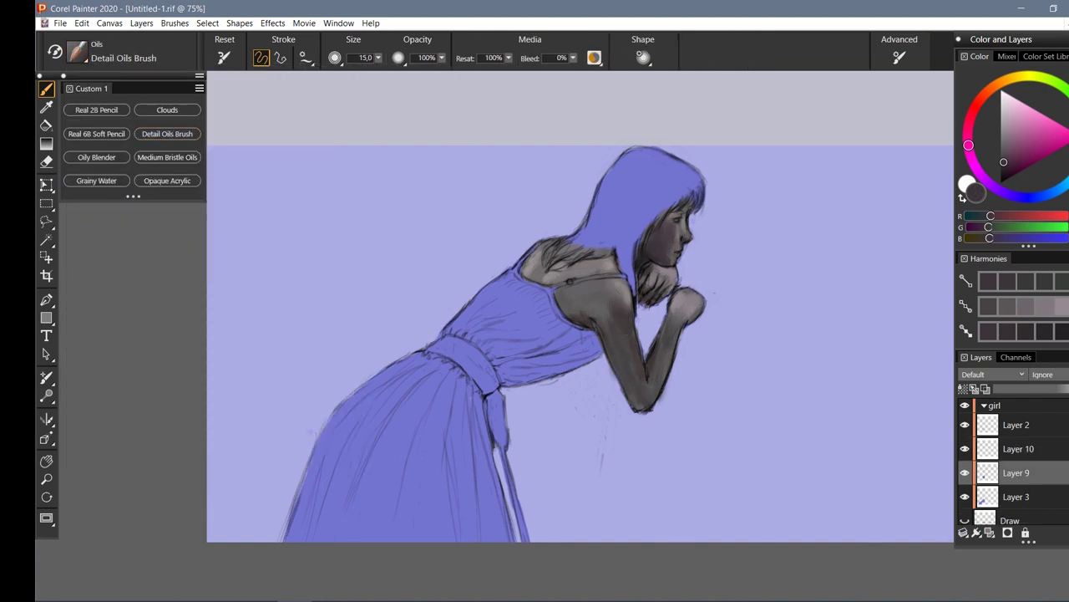
left_click(660, 351, "alt")
left_click(680, 198, "alt")
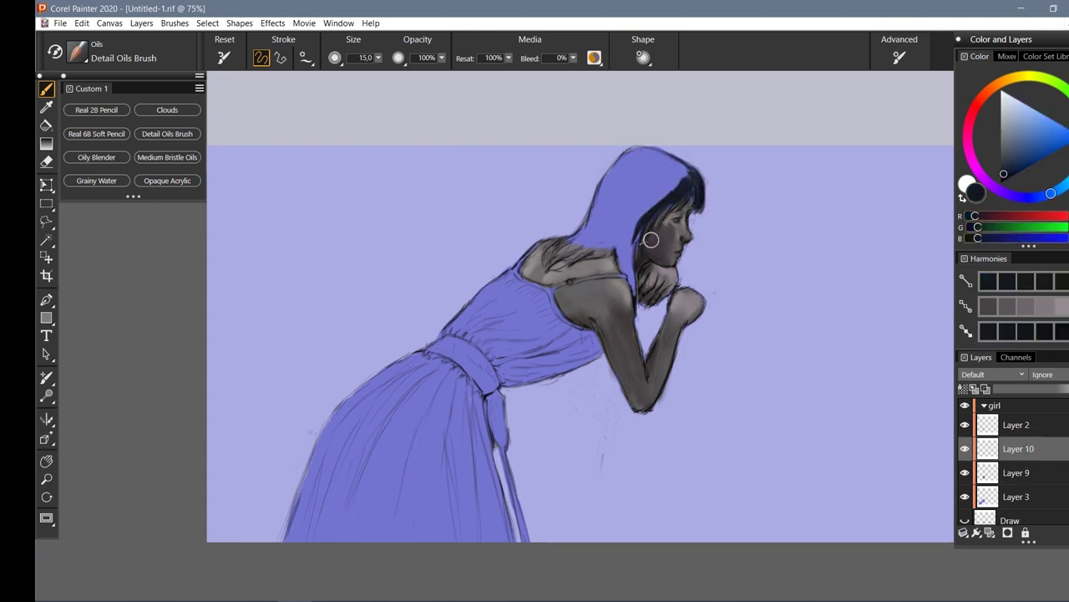
Fill the rest of the girl's hair in near-black with Medium Bristle Oils, refining the strands at small sizes up to 6.2
left_click(167, 157)
mouse_move(677, 175)
left_mouse_down()
mouse_move(625, 150)
mouse_move(618, 217)
mouse_move(557, 242)
left_mouse_up()
key("bracketleft")
key("bracketleft")
key("bracketleft")
key("bracketleft")
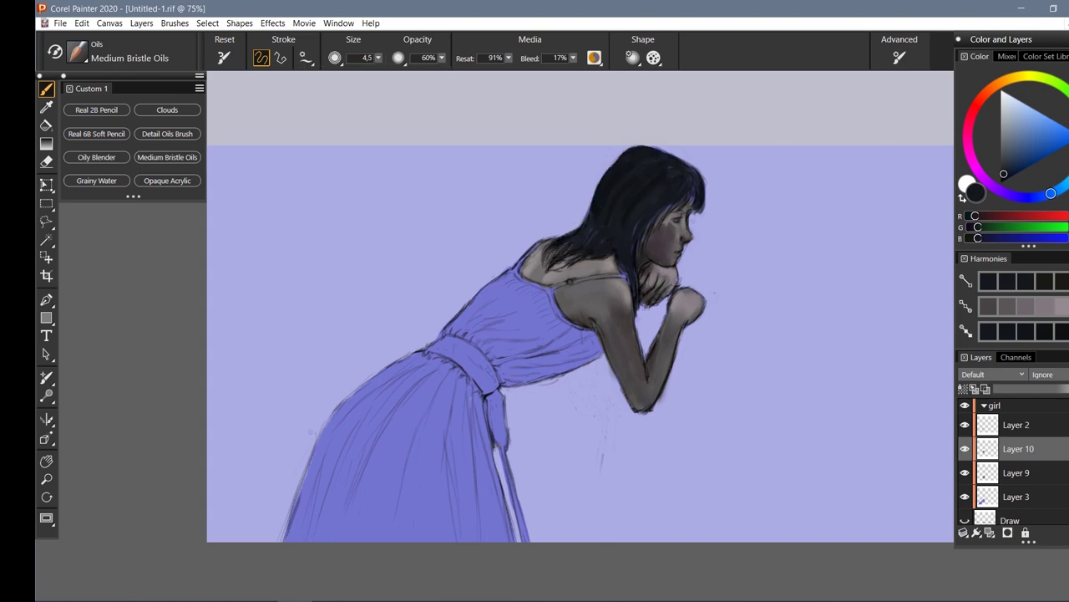
key("bracketright")
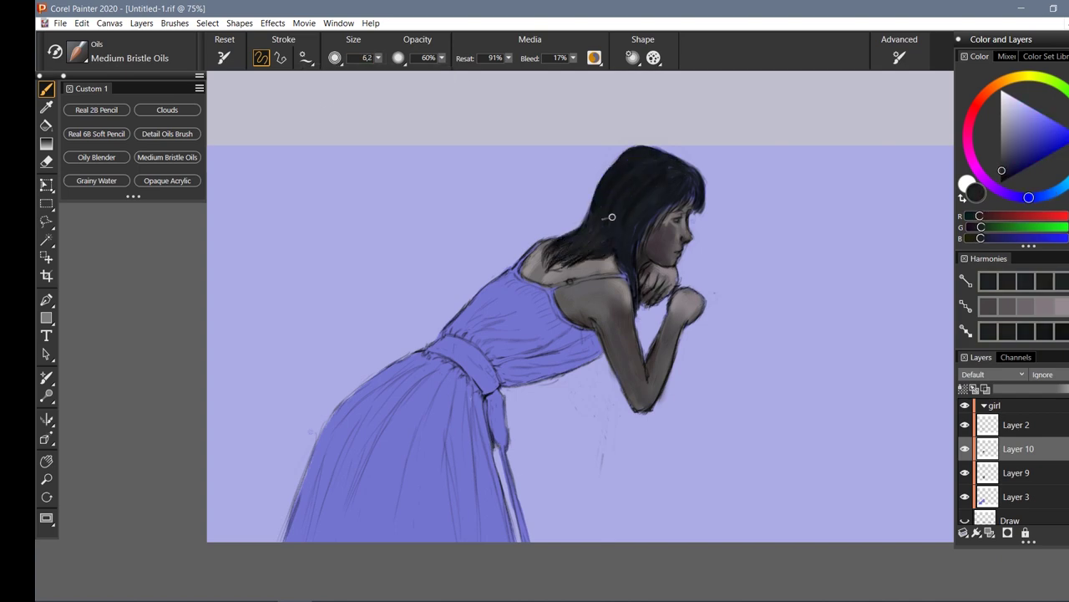
Hide the girl's flat base Layer 3 and refine the hair strands using the Detail Oils Brush at size 8.8
key("ctrl+plus")
left_click(965, 496)
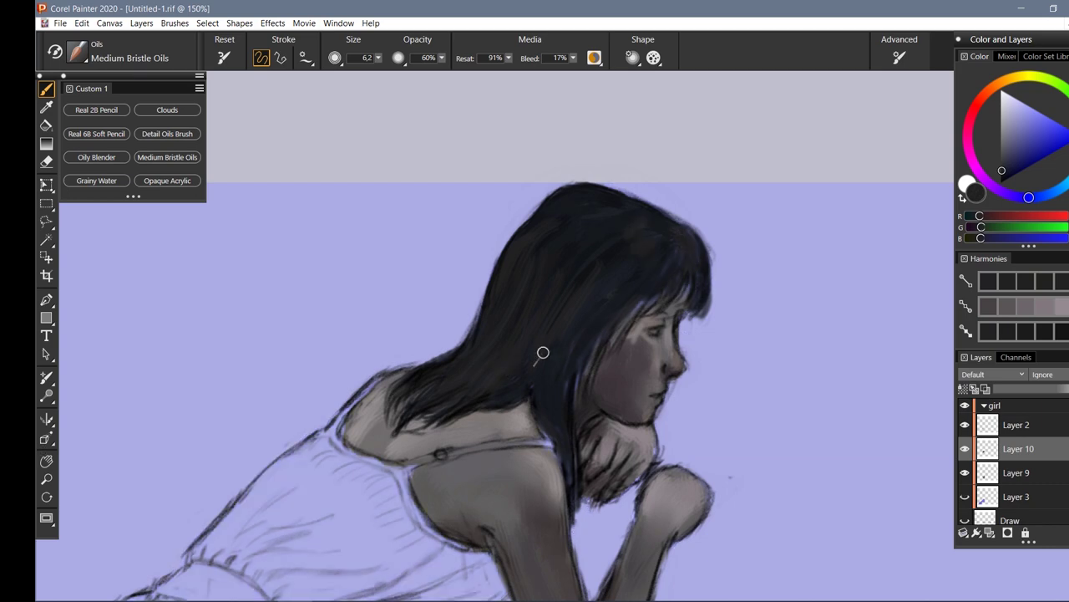
left_click(167, 133)
left_click(378, 58)
key("bracketright")
key("bracketright")
key("bracketright")
key("bracketright")
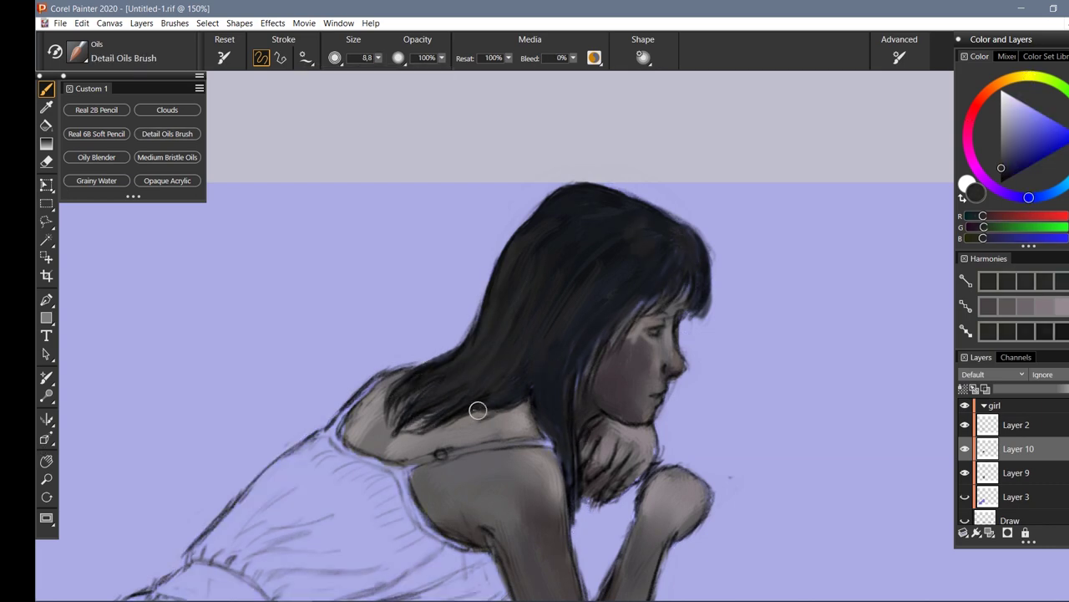
Add dark grey and reddish-brown highlights to the hair, mainly along the front edge of the fringe
left_click(468, 310, "alt")
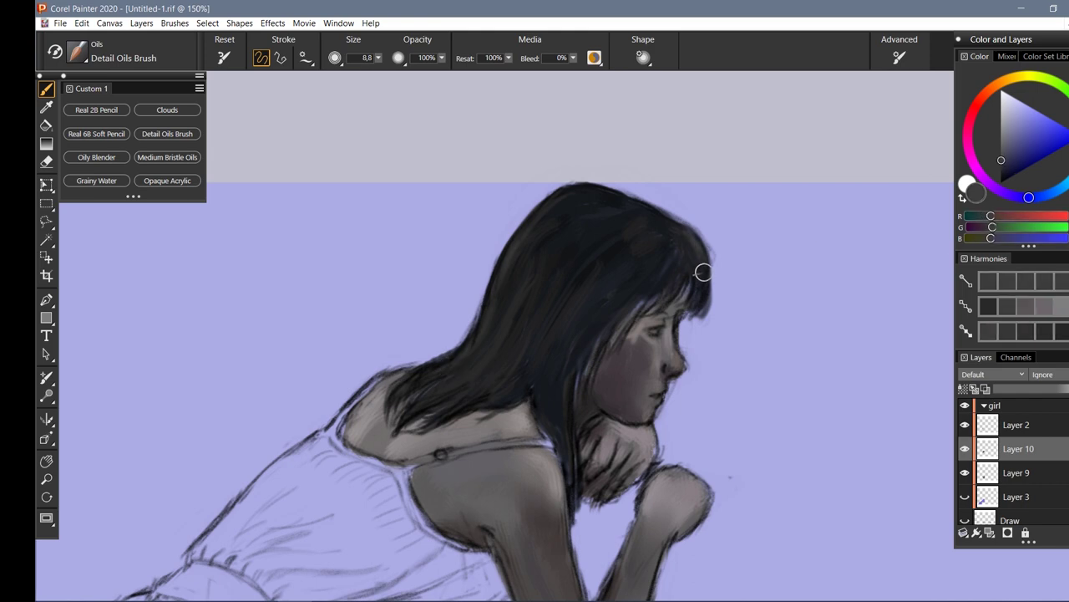
left_click(568, 247, "alt")
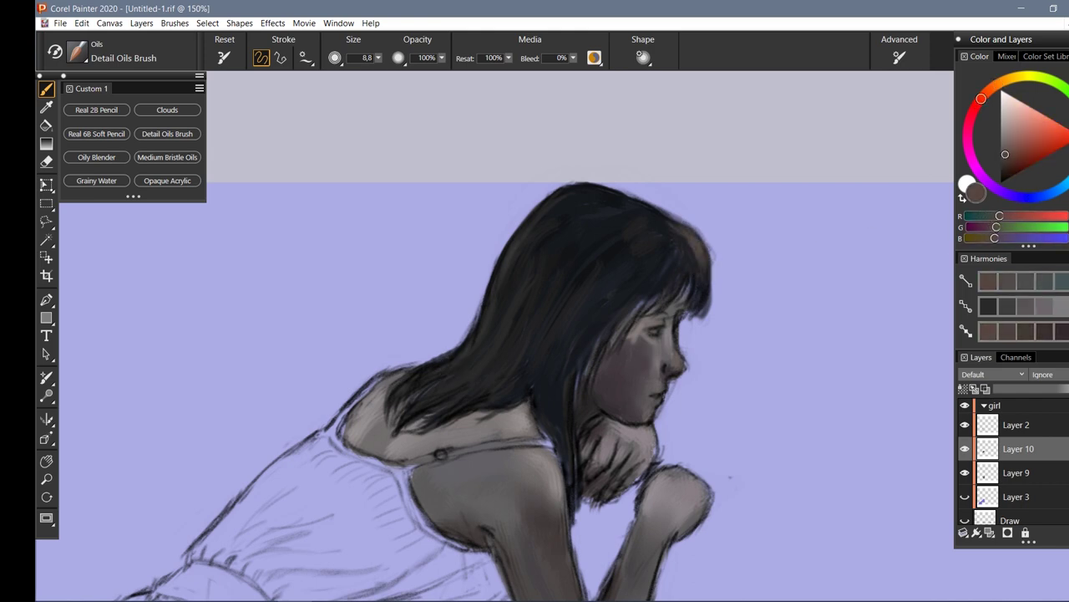
left_click(688, 301, "alt")
scroll(569, 334, "down", 3)
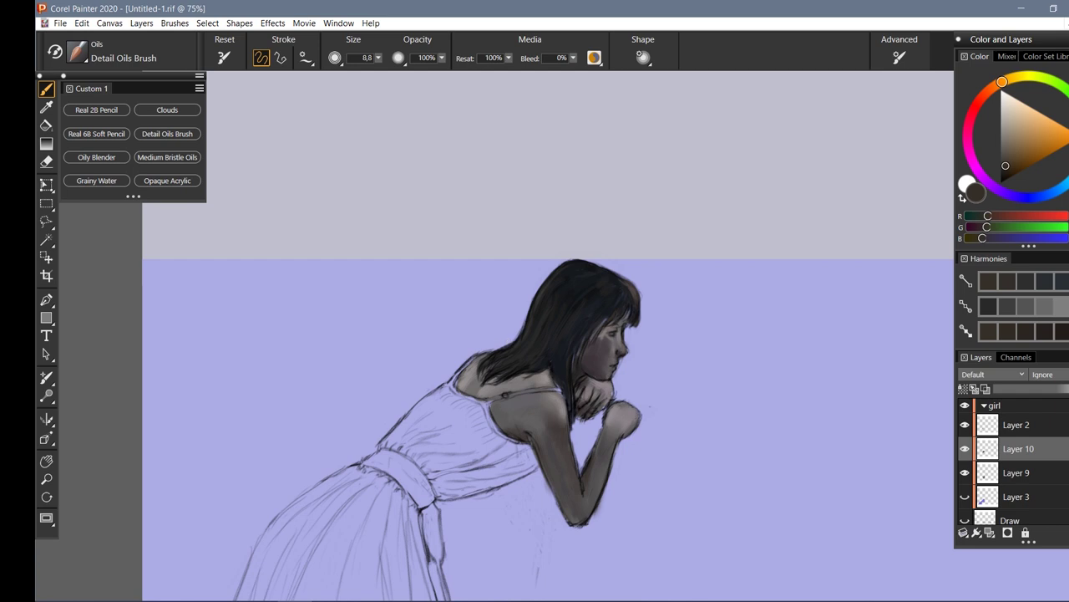
Paint a dark yellowish-brown tone on the girl's cheek on Layer 9 with Medium Bristle Oils
left_click(1016, 472)
left_click(167, 157)
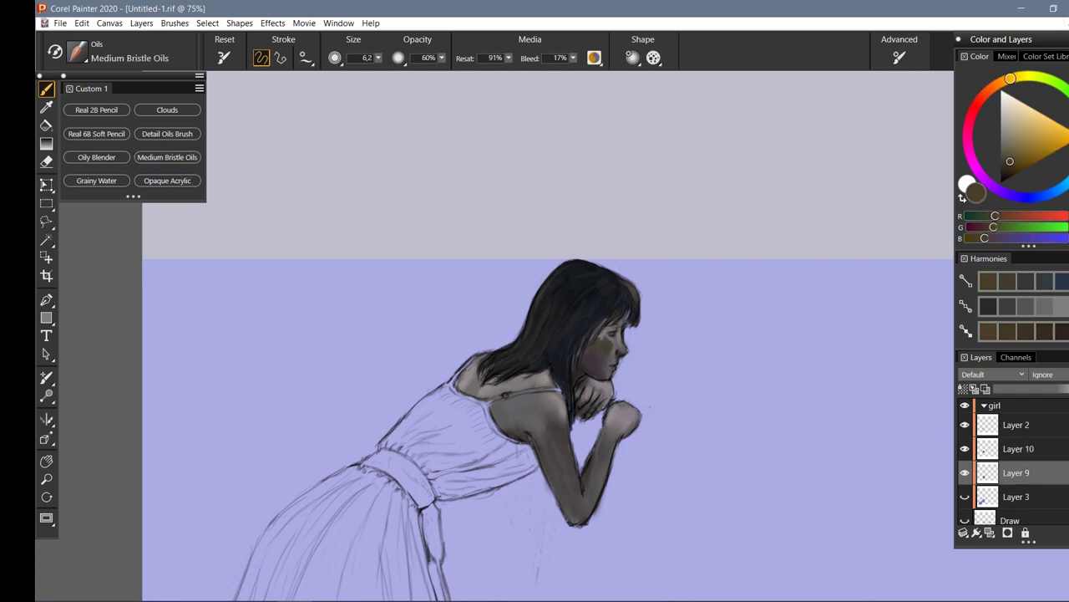
left_click(614, 334, "alt")
Define the girl's eye with sampled greyish-pink and dark red-brown tones using the Real 6B Soft Pencil
left_click(96, 134)
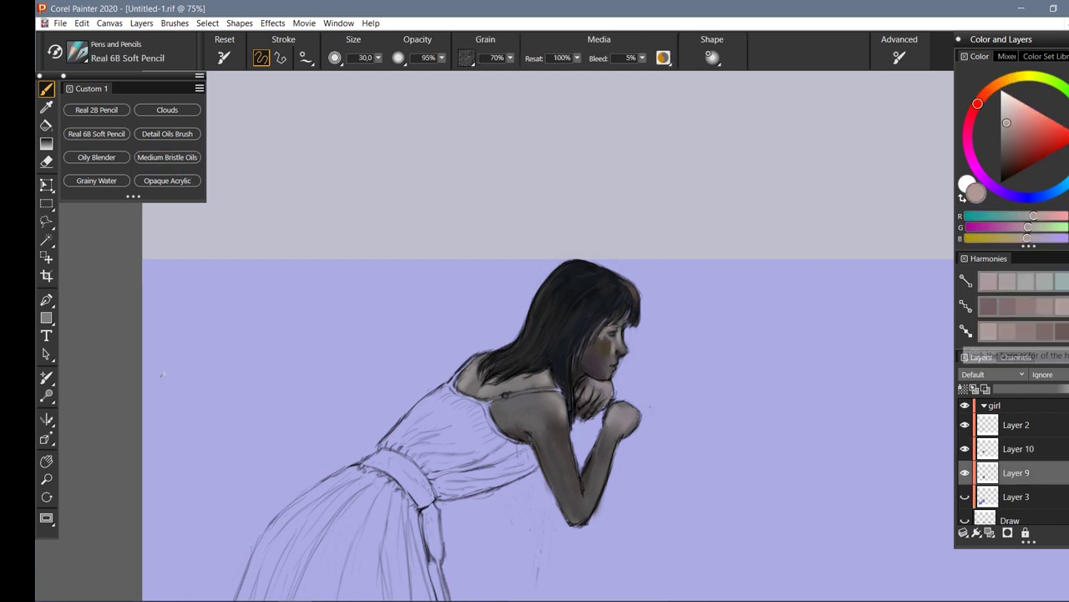
left_click(705, 309, "alt")
left_click(568, 337, "ctrl")
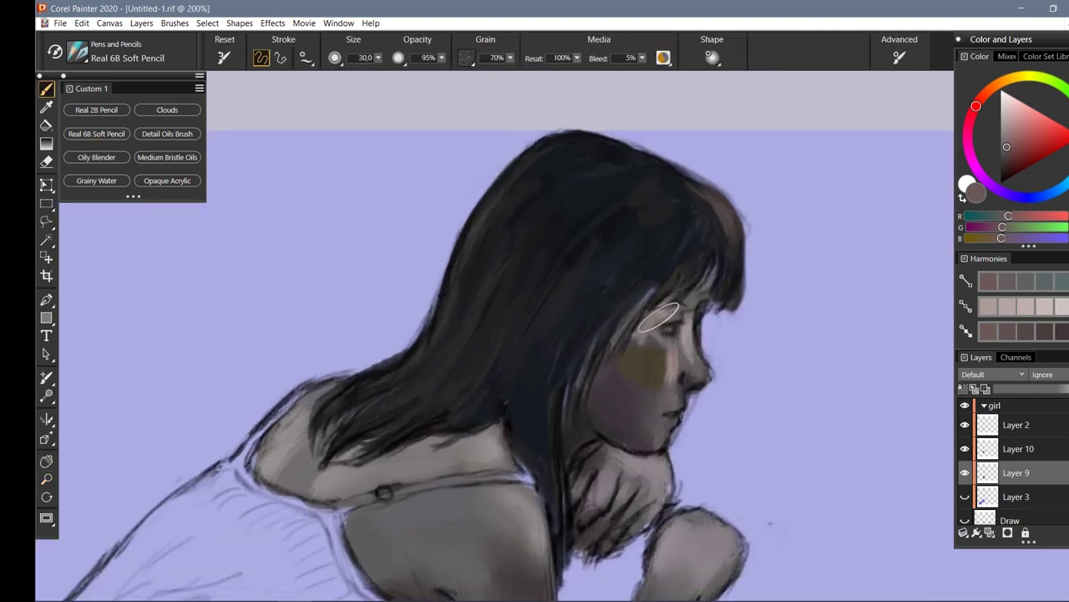
left_click(662, 340, "alt")
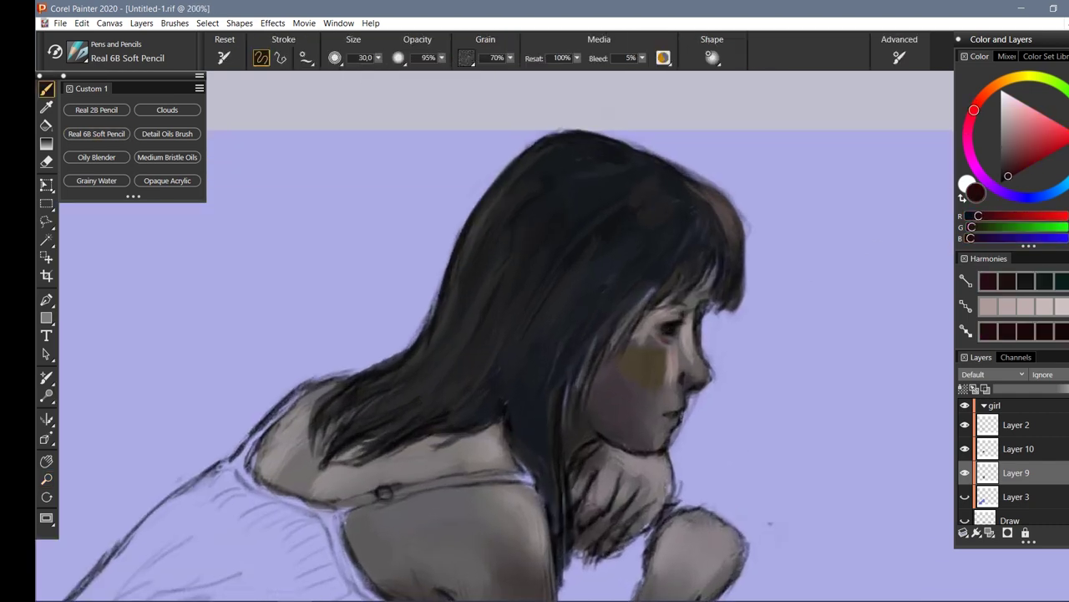
Refine the shading around the girl's eye, nose and cheek with sampled skin tones using the Real 6B Soft Pencil
left_click(683, 335, "alt")
left_click(639, 343, "alt")
left_click(609, 363, "alt")
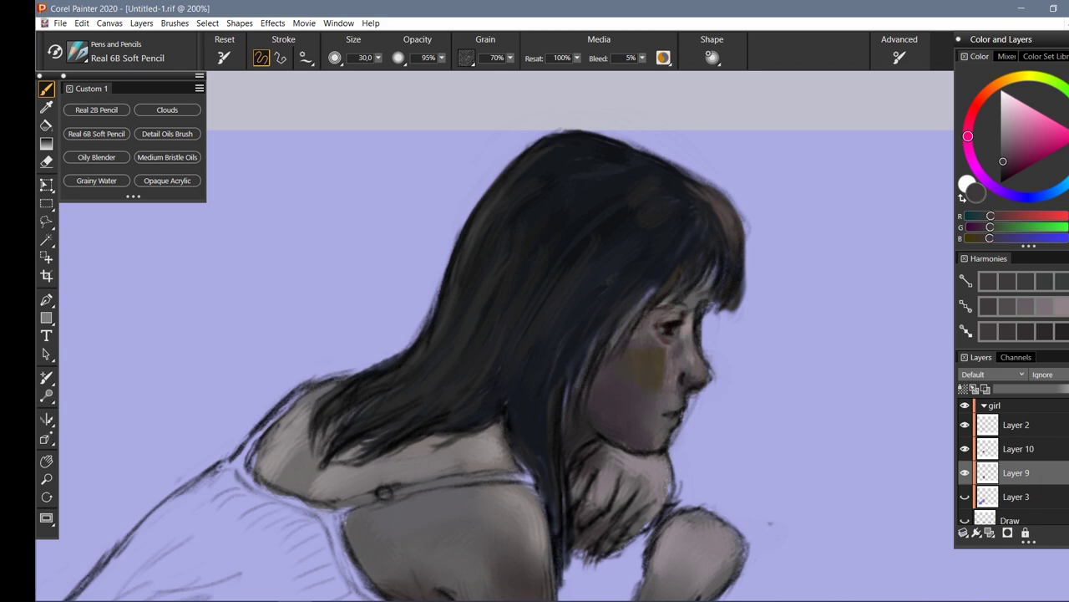
left_click(632, 403, "alt")
key("ctrl+minus")
key("ctrl+minus")
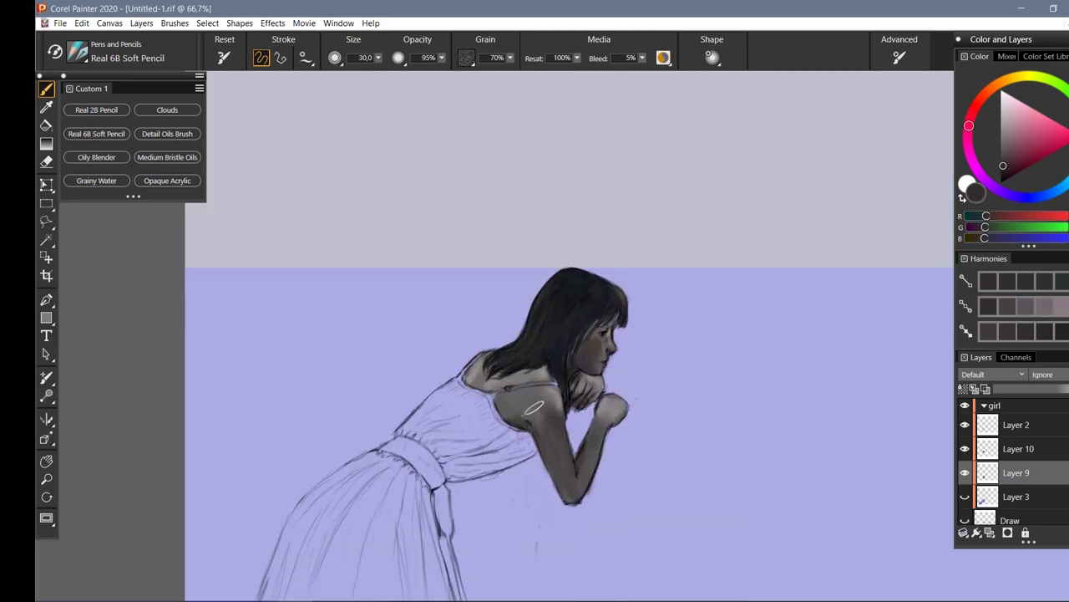
Add a new layer above Layer 9 and block in the dress bodice in greyish blue with Medium Bristle Oils
left_click(167, 157)
left_click(467, 418, "alt")
key("ctrl+shift+n")
mouse_move(451, 459)
left_mouse_down()
mouse_move(484, 414)
mouse_move(455, 434)
left_mouse_up()
key("bracketright")
mouse_move(418, 397)
left_mouse_down()
mouse_move(463, 455)
mouse_move(493, 410)
left_mouse_up()
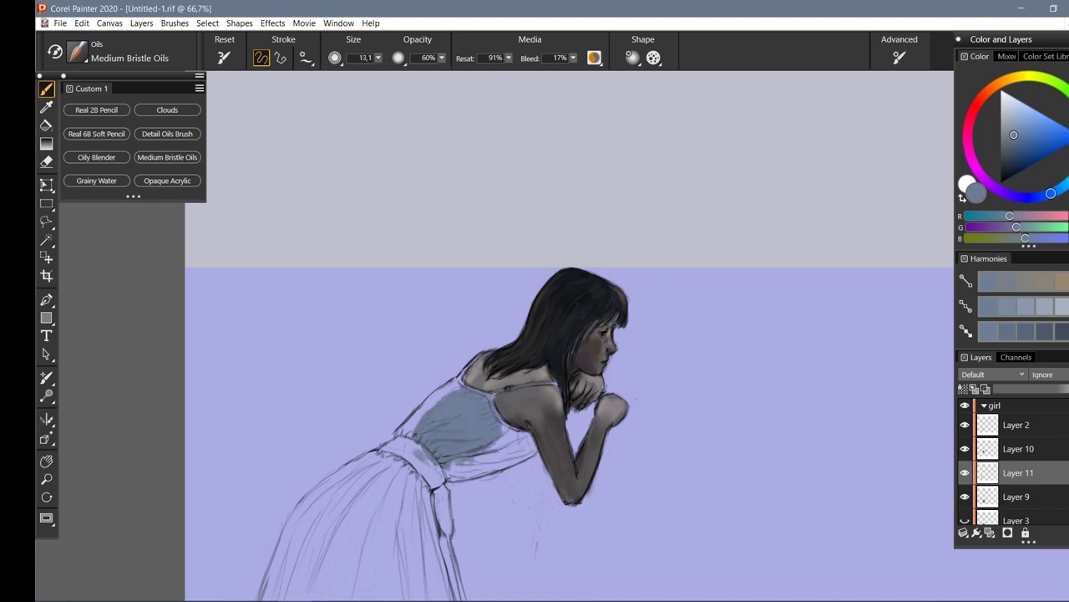
Paint the shaded underside of the bodice in dark grey tones and clean up its edges
left_click(622, 417, "alt")
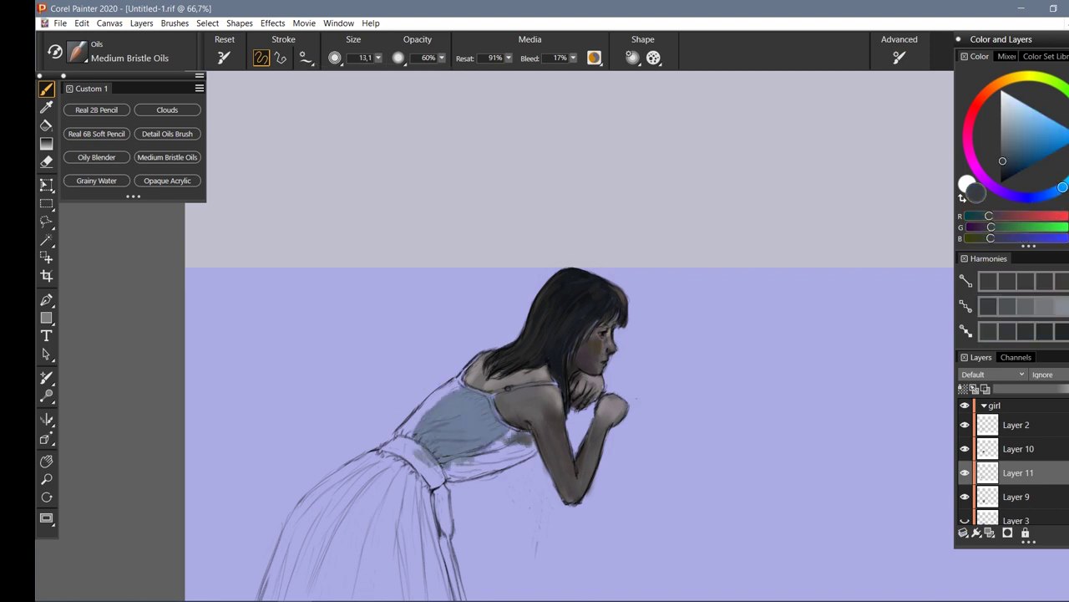
left_click(518, 439, "alt")
left_click_drag(535, 447, 468, 463)
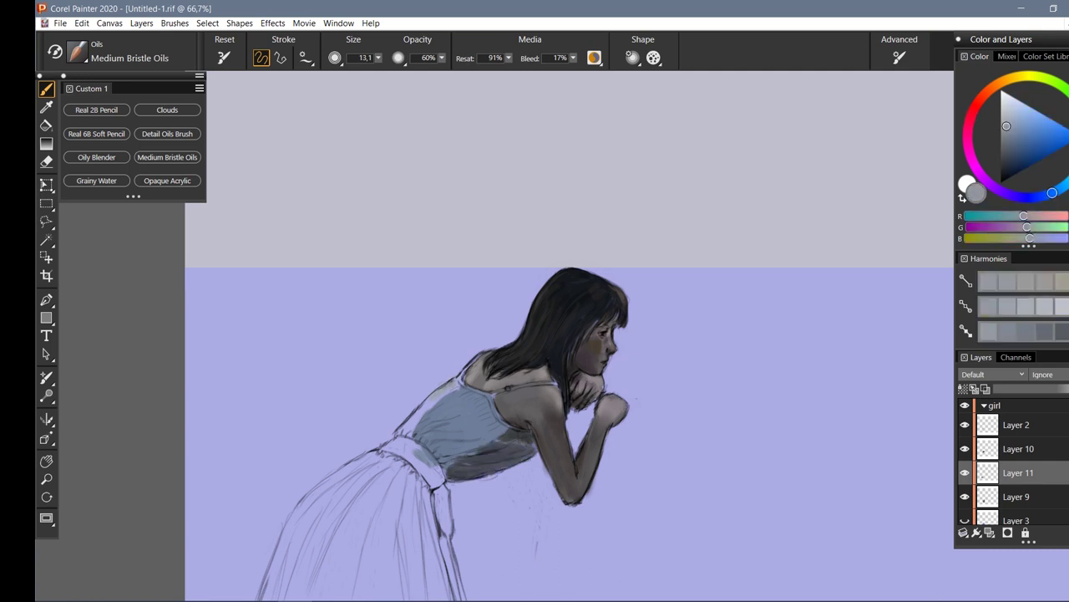
key("ctrl+plus")
key("ctrl+plus")
key("n")
key("b")
key("n")
key("b")
left_click(502, 444, "alt")
left_click_drag(533, 439, 406, 462)
Fill the back edge of the bodice in light grey and outline the neckline and straps in near-white with the Detail Oils Brush
left_click(383, 370, "alt")
left_click(351, 393, "alt")
left_click(167, 133)
left_click_drag(259, 495, 393, 387)
left_click(523, 393, "alt")
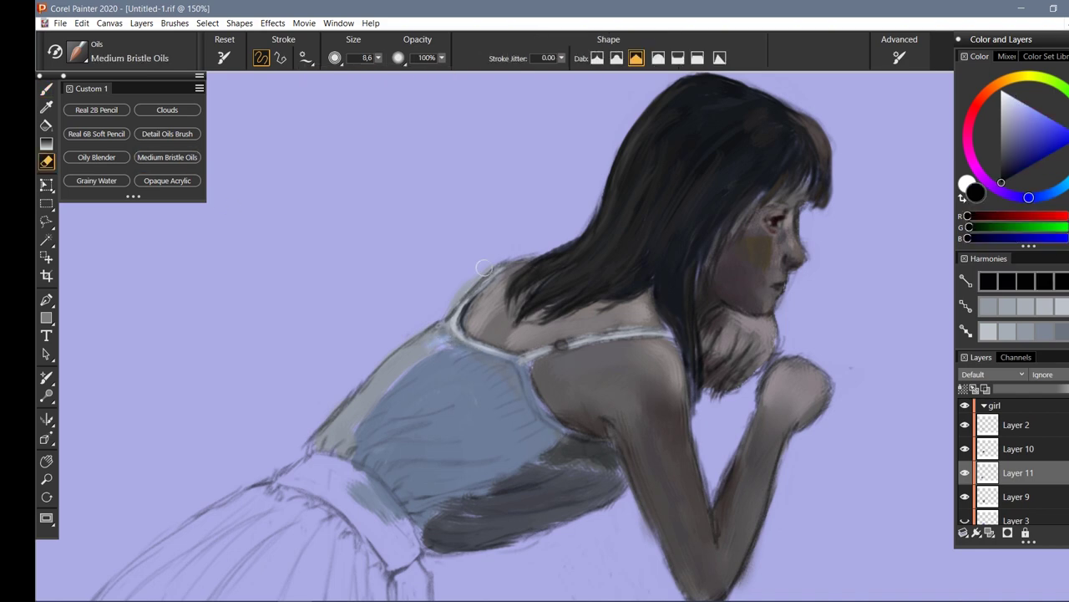
Add pale blue highlights to the bodice's edges and fabric folds at brush size 5.6, and soften them with Grainy Water
left_click(458, 322, "alt")
left_click_drag(535, 355, 550, 430)
mouse_move(459, 329)
left_mouse_down()
mouse_move(392, 364)
mouse_move(317, 442)
left_mouse_up()
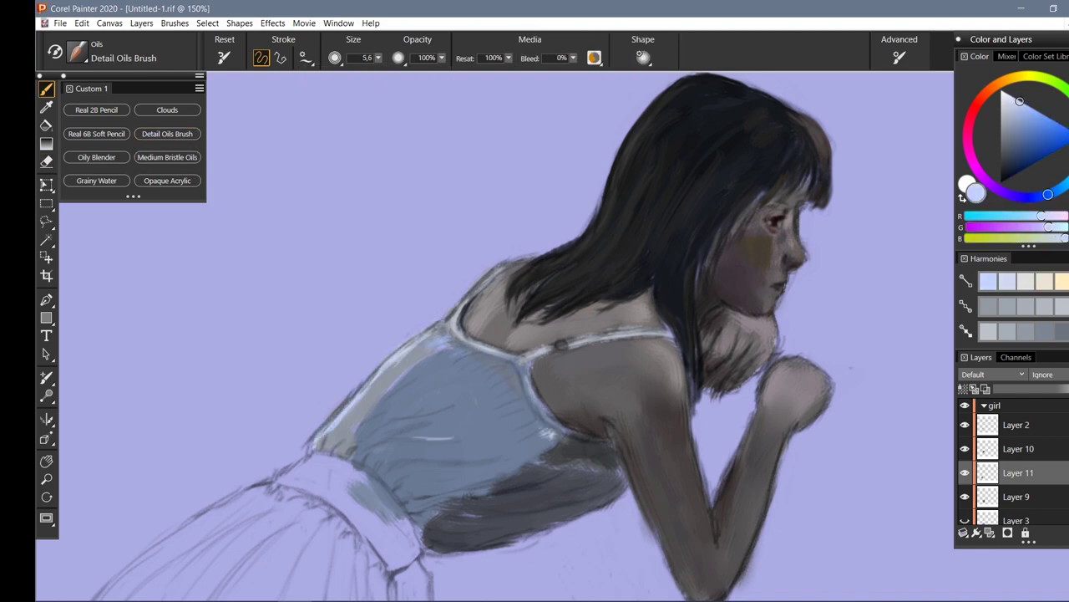
left_click_drag(508, 365, 459, 368)
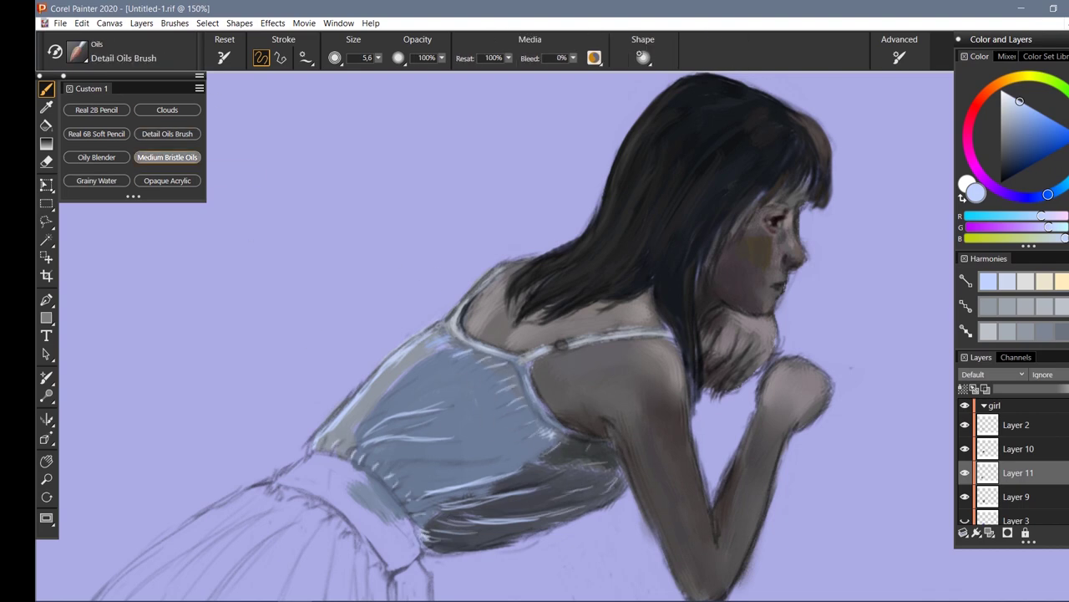
left_click(96, 180)
left_click_drag(559, 518, 477, 476)
Paint the dress's waistband in blue-grey with a lighter back end using Medium Bristle Oils, refine it, and blend it with Grainy Water
key("ctrl+minus")
key("ctrl+minus")
key("ctrl+minus")
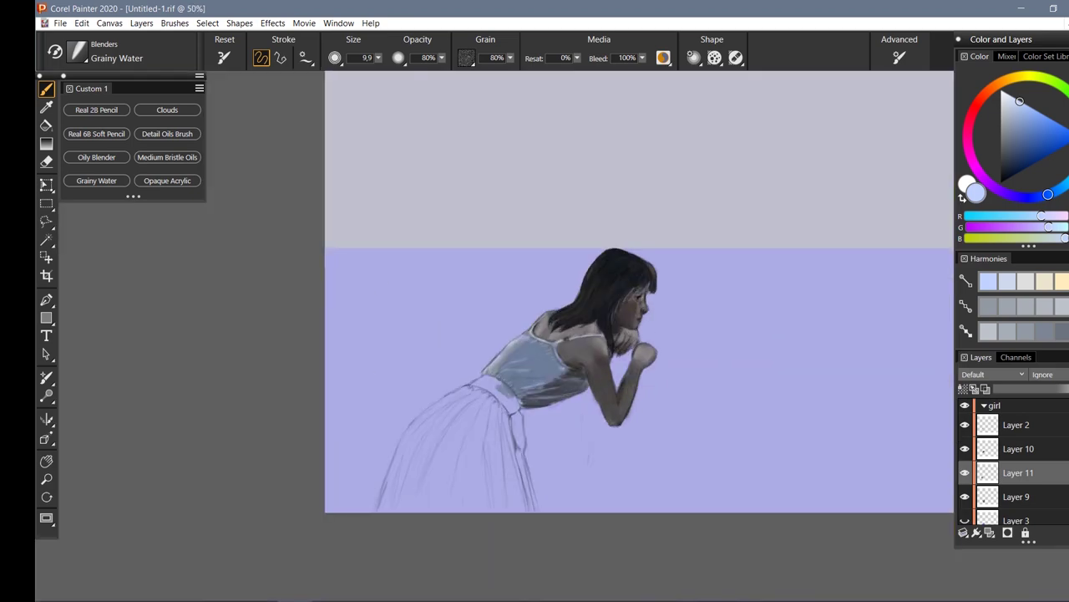
left_click(167, 157)
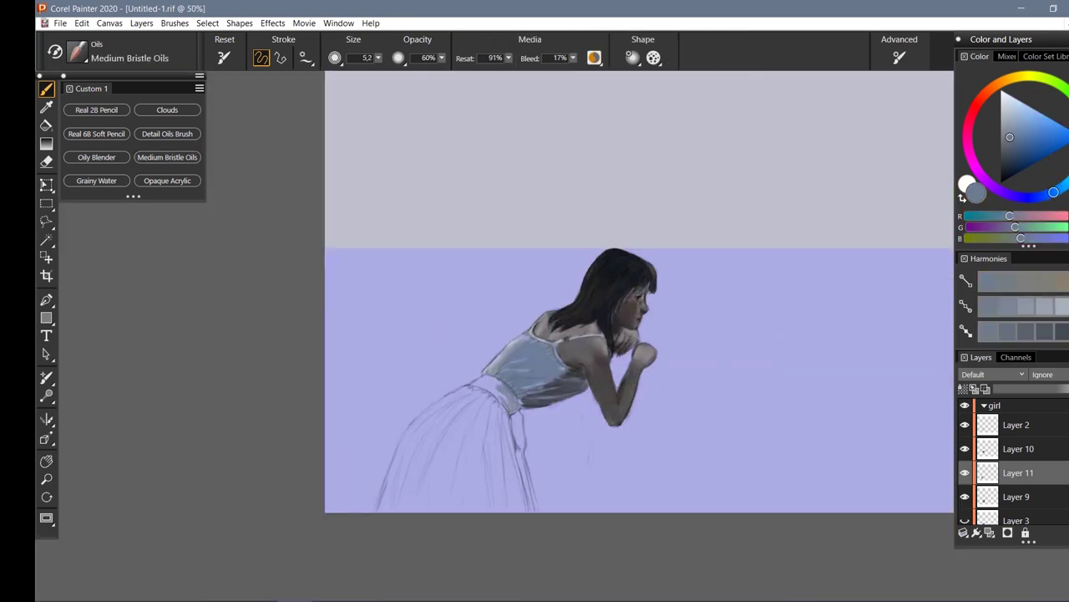
left_click(517, 399, "alt")
left_click_drag(1028, 197, 1049, 194)
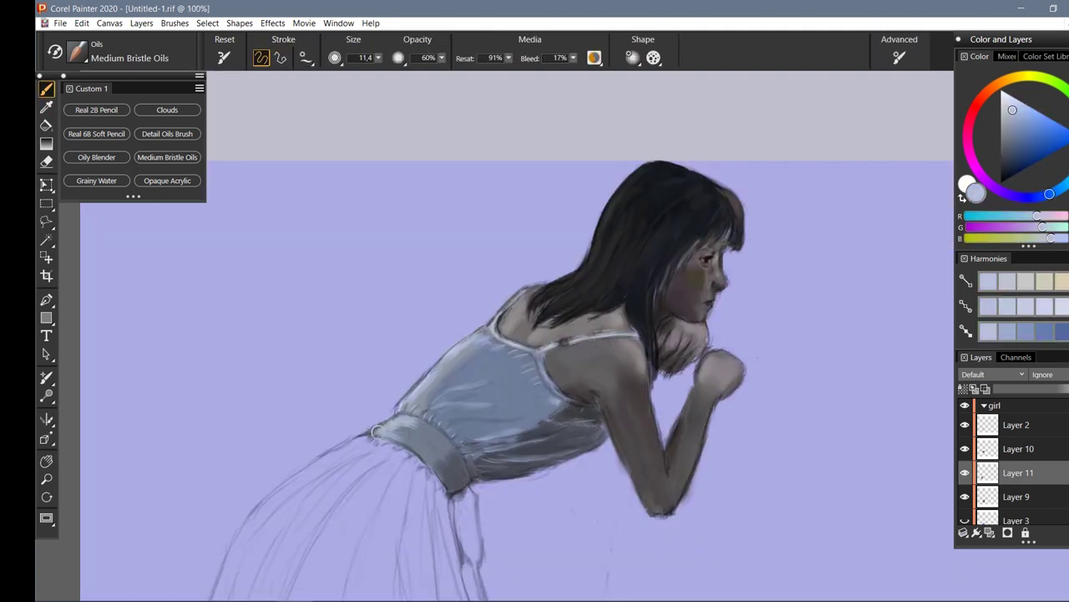
left_click(168, 133)
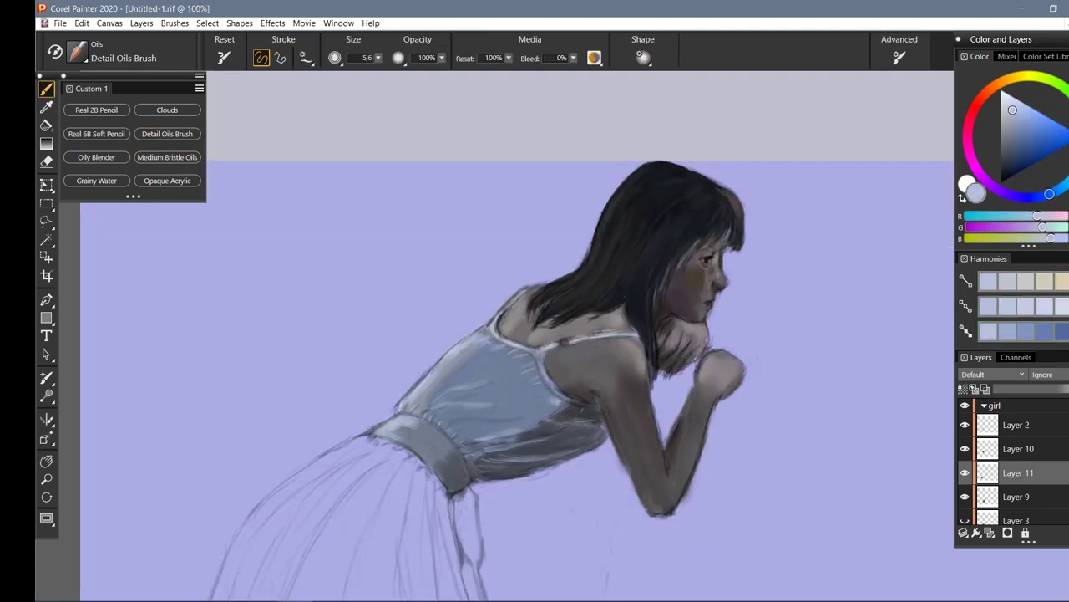
left_click(96, 180)
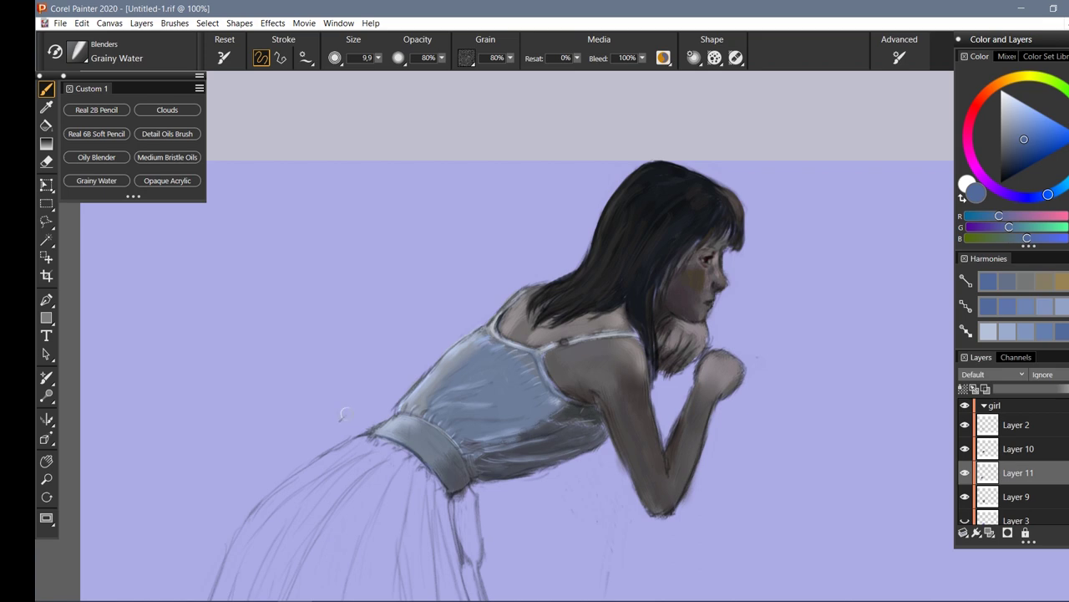
Block in the skirt in a greyish blue sampled from the waistband using Medium Bristle Oils
key("ctrl+minus")
left_click(502, 416, "alt")
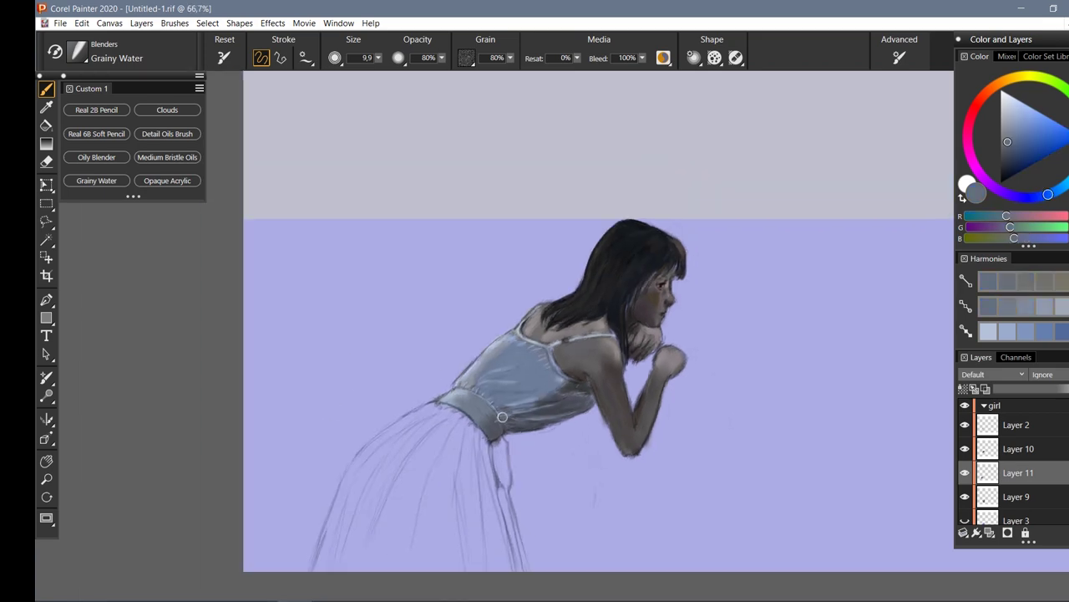
left_click(167, 157)
mouse_move(482, 435)
left_mouse_down()
mouse_move(506, 564)
mouse_move(435, 568)
left_mouse_up()
left_click_drag(451, 411, 368, 568)
mouse_move(417, 410)
left_mouse_down()
mouse_move(317, 568)
mouse_move(329, 580)
mouse_move(406, 449)
left_mouse_up()
Draw light blue-grey pleat highlights down the skirt with the Detail Oils Brush
left_click(406, 448, "alt")
left_click(167, 133)
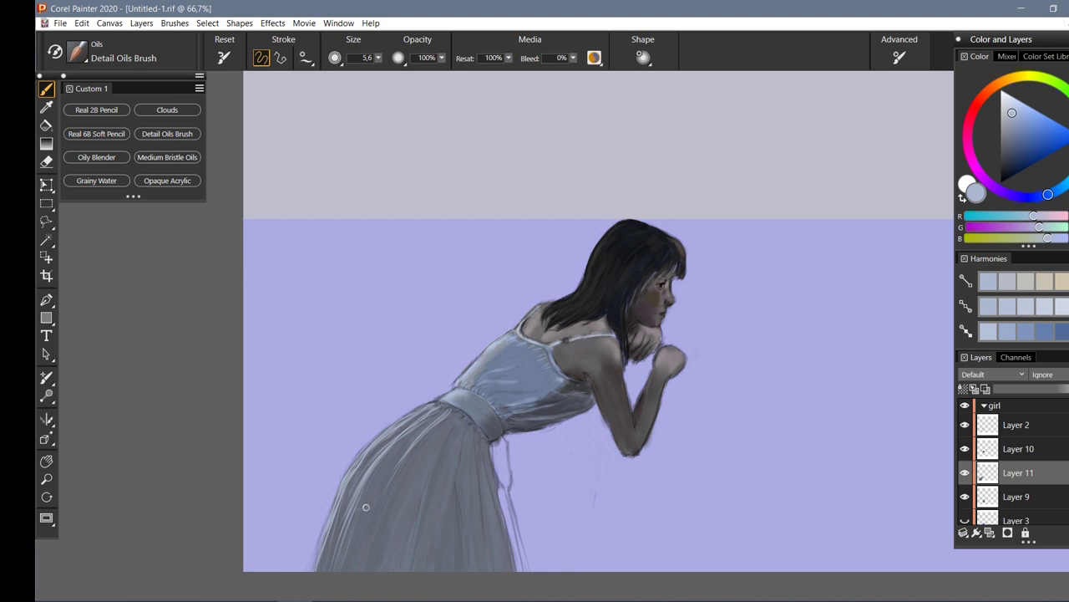
left_click_drag(420, 466, 376, 572)
left_click_drag(410, 497, 381, 572)
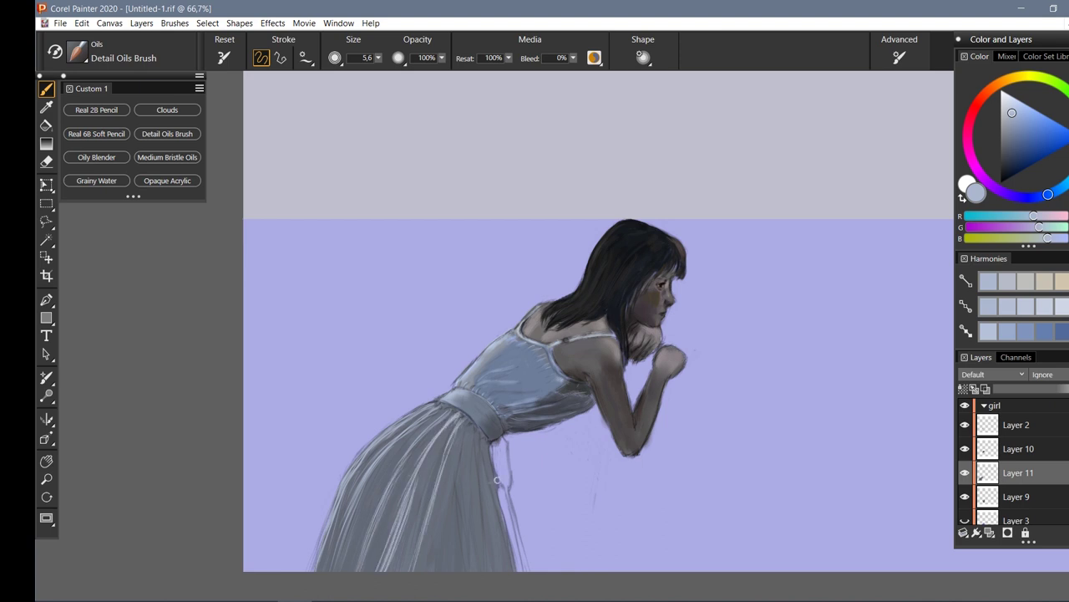
Shade the skirt's pleats with sampled blue and grey tones using Medium Bristle Oils, keeping the front side greyer
left_click(503, 422, "alt")
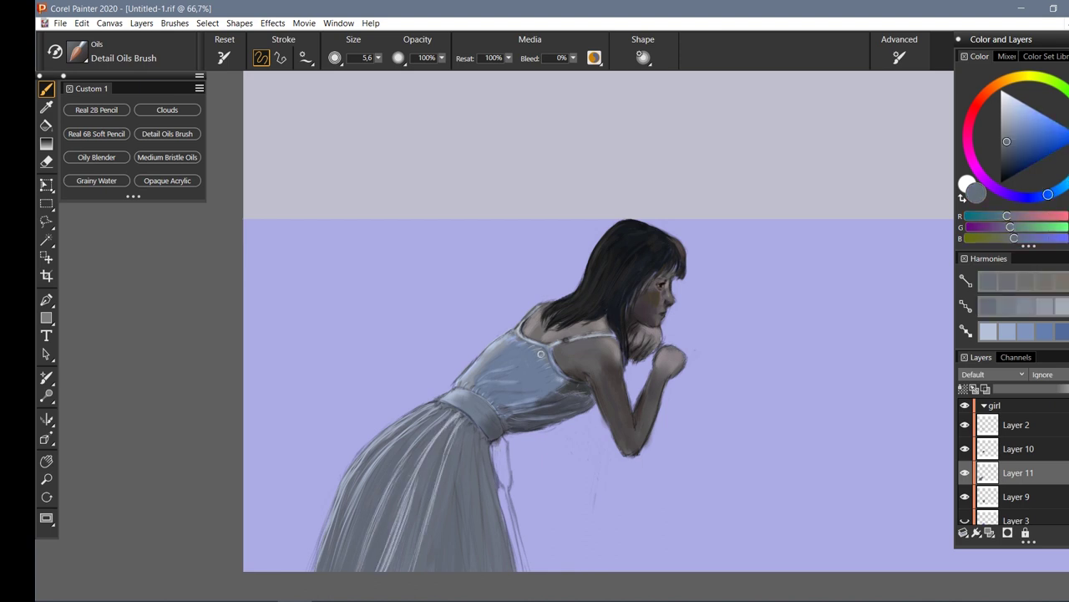
left_click(541, 354, "alt")
left_click(167, 157)
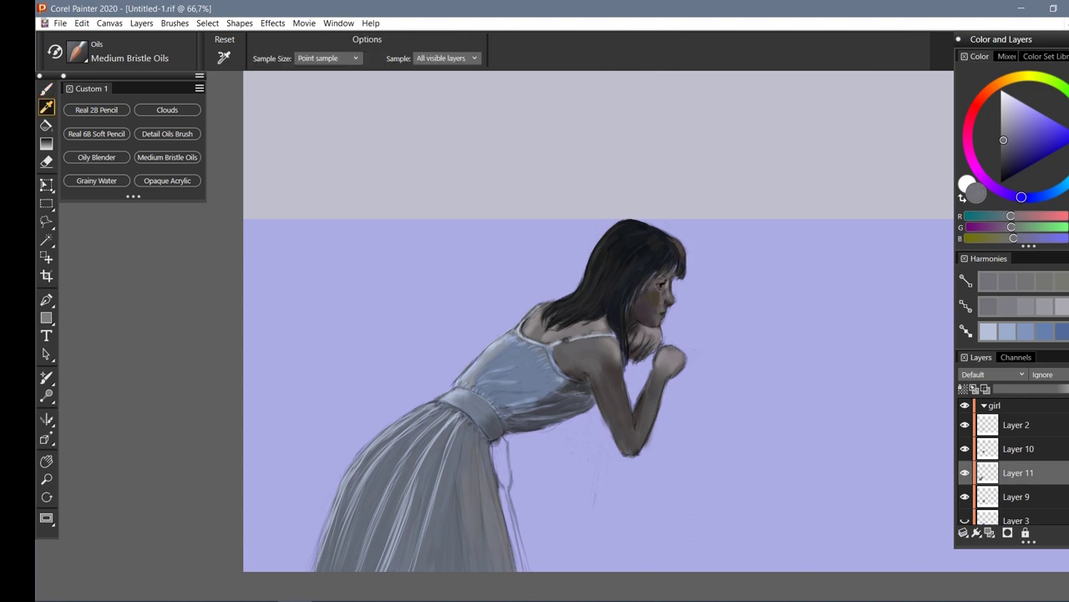
left_click(489, 468, "alt")
left_click_drag(490, 475, 478, 545)
left_click_drag(455, 448, 433, 543)
mouse_move(458, 409)
left_mouse_down()
mouse_move(413, 526)
mouse_move(368, 518)
left_mouse_up()
left_click_drag(410, 423, 349, 501)
left_click(316, 553, "alt")
left_click_drag(426, 424, 361, 518)
mouse_move(441, 436)
left_mouse_down()
mouse_move(381, 528)
mouse_move(434, 535)
left_mouse_up()
Refine the skirt's dark fold lines with the Detail Oils Brush and blend the skirt with Grainy Water
left_click(167, 134)
key("ctrl+plus")
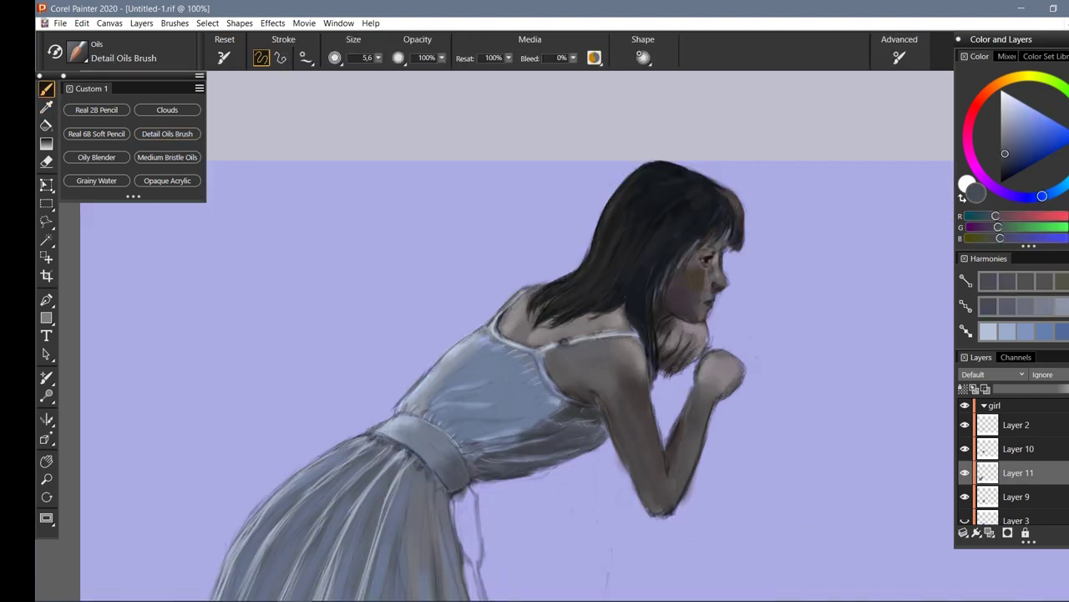
key("ctrl+minus")
key("ctrl+minus")
left_click(96, 180)
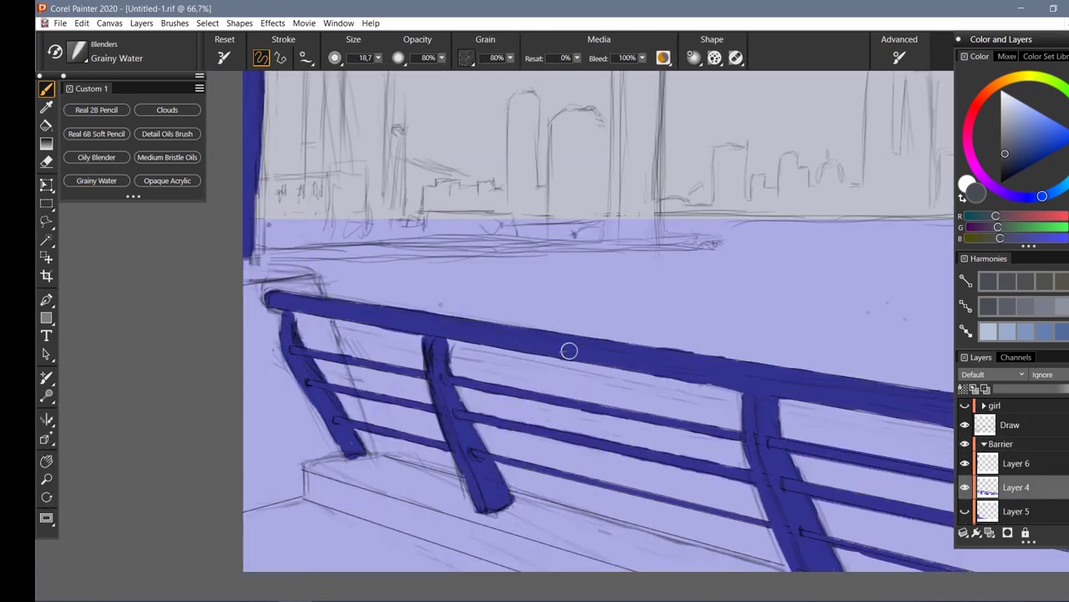
Select the blue railing on Layer 4 with the Magic Wand and paint it near-black with Medium Bristle Oils
key("w")
left_click(569, 351)
left_click(207, 22)
left_click(46, 161)
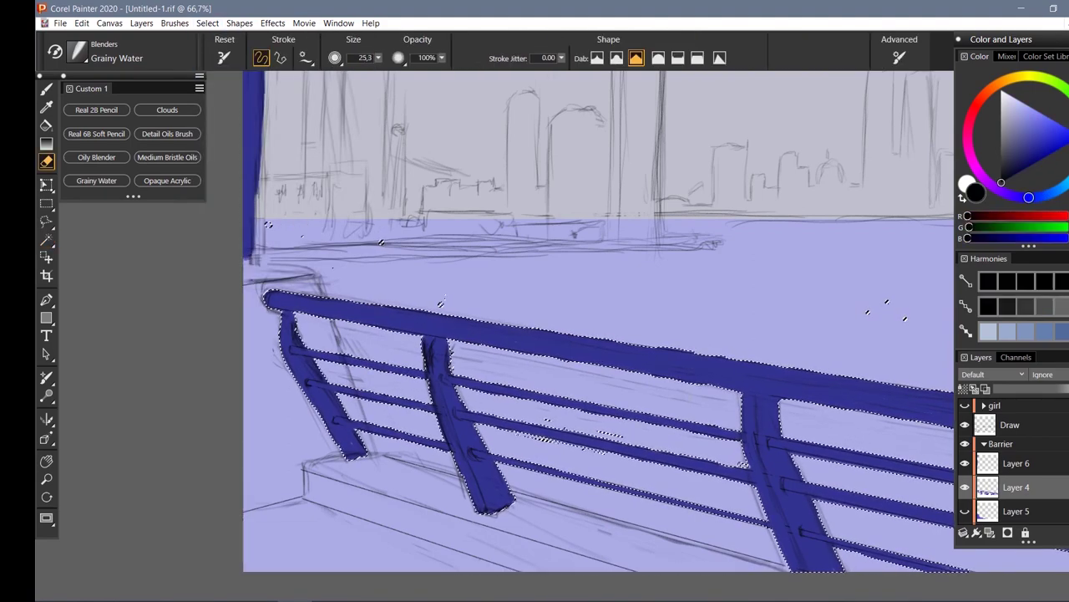
key("w")
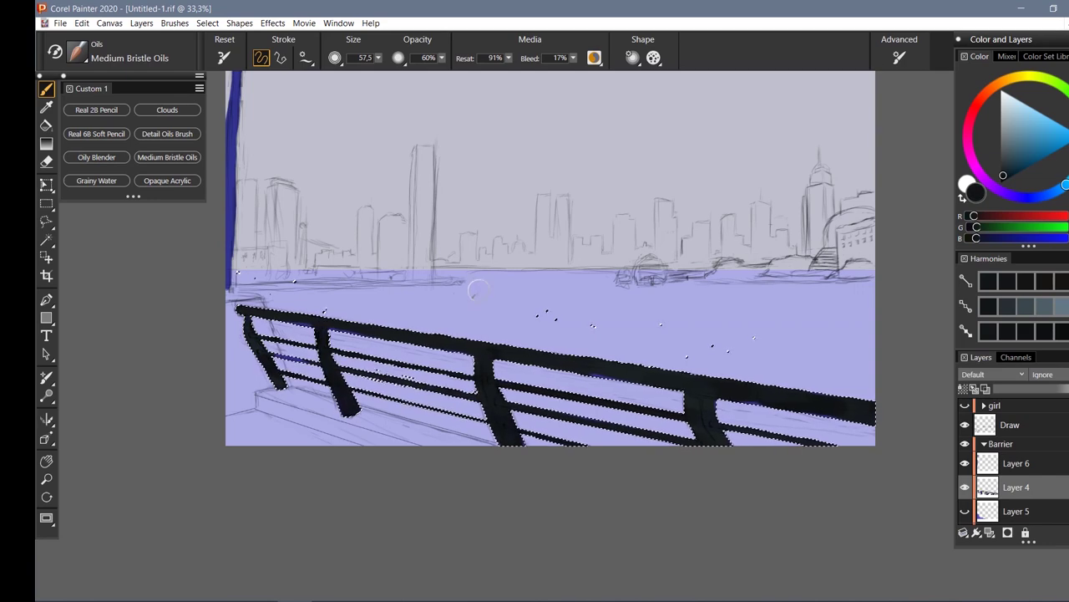
Paint blue-grey highlights along the top handrail with Medium Bristle Oils at size 17.0 and blend them with Grainy Water
key("bracketleft")
key("bracketleft")
key("bracketleft")
key("bracketleft")
left_click(661, 384, "alt")
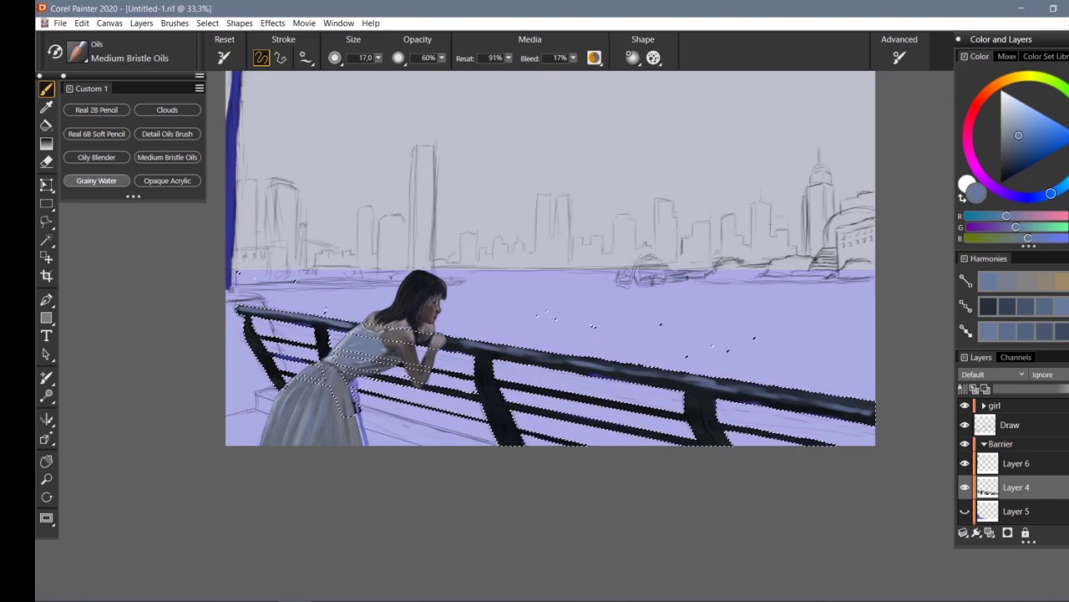
left_click(96, 181)
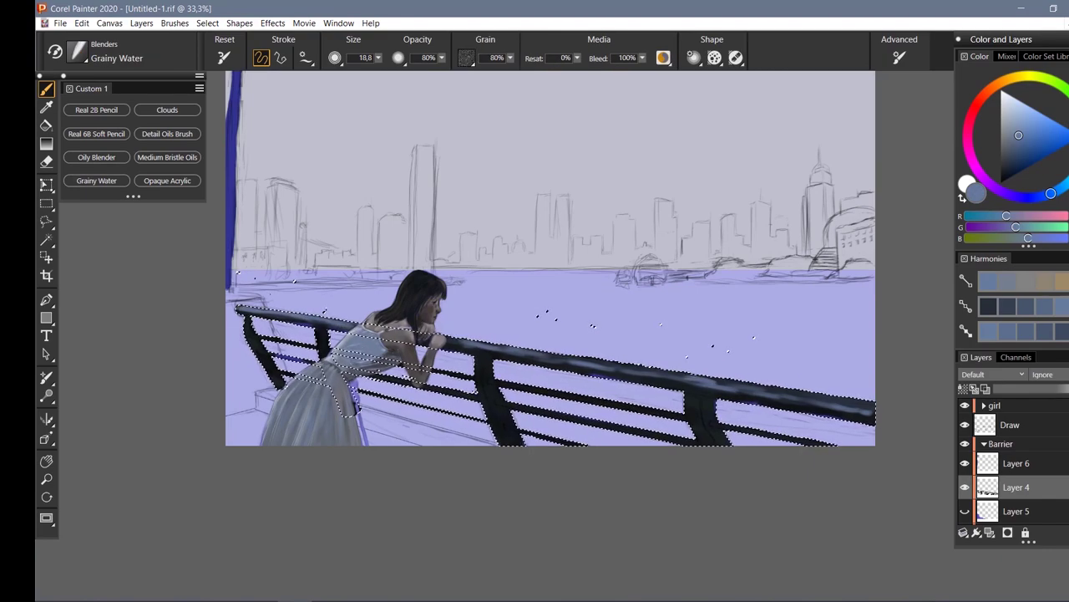
left_click(82, 23)
mouse_move(112, 260)
left_click(275, 275)
left_click(778, 494)
Add blue-grey highlights to the railing's lower bars and posts with the Detail Oils Brush, and soften the post highlights with Grainy Water
left_click(167, 133)
scroll(810, 475, "up", 2)
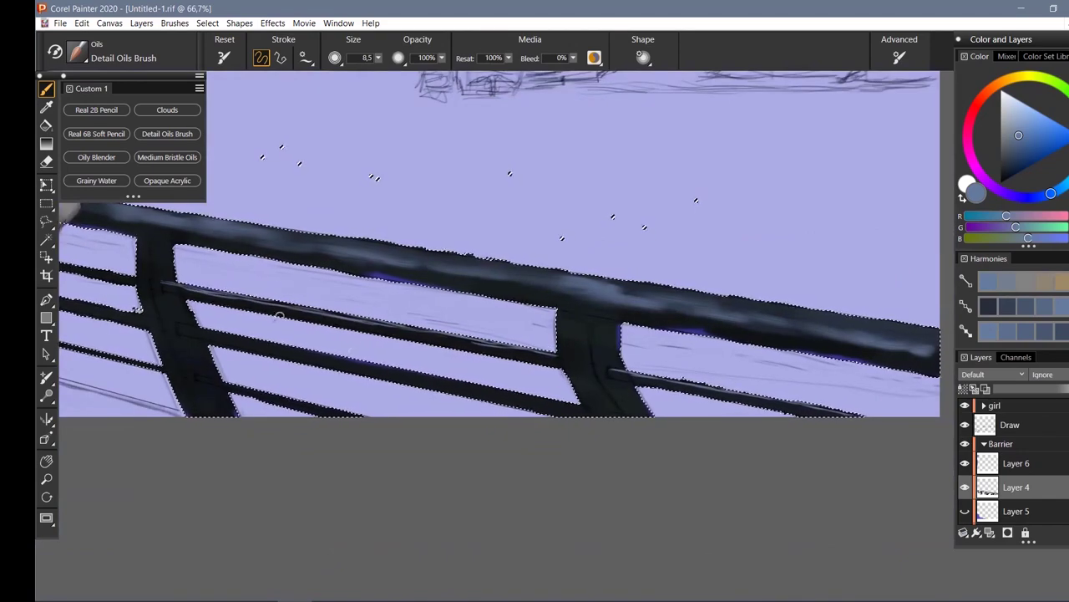
left_click_drag(597, 330, 602, 353)
left_click_drag(520, 389, 278, 346)
left_click_drag(164, 254, 167, 272)
left_click_drag(169, 304, 175, 323)
left_click_drag(189, 351, 195, 368)
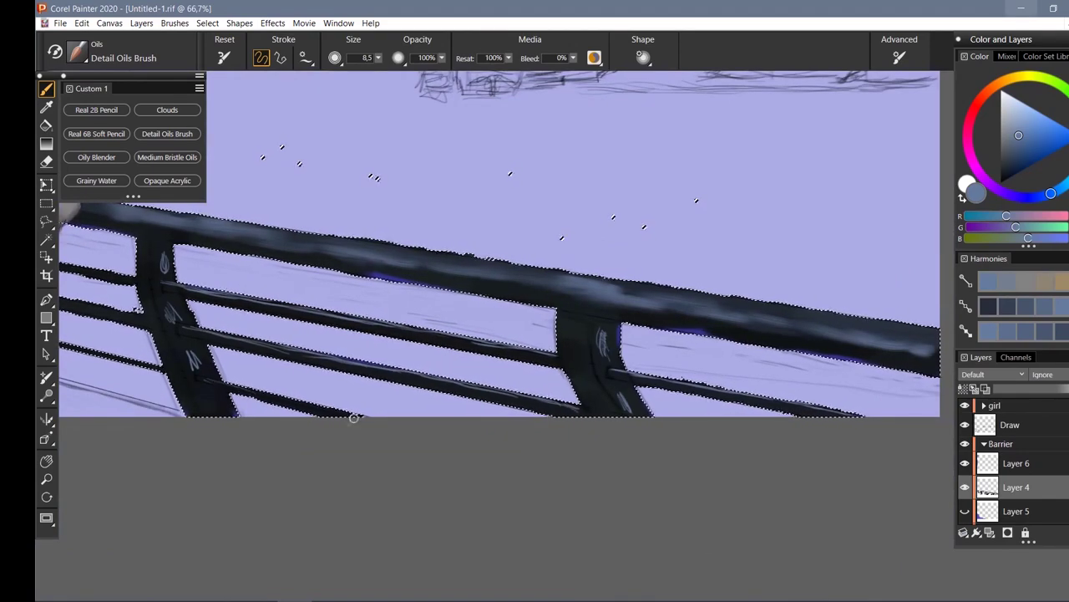
left_click(96, 181)
left_click_drag(164, 276, 186, 358)
Darken the railing with sampled near-black and dark teal tones using Medium Bristle Oils, and smooth the handrail with the Oily Blender
scroll(548, 296, "down", 1)
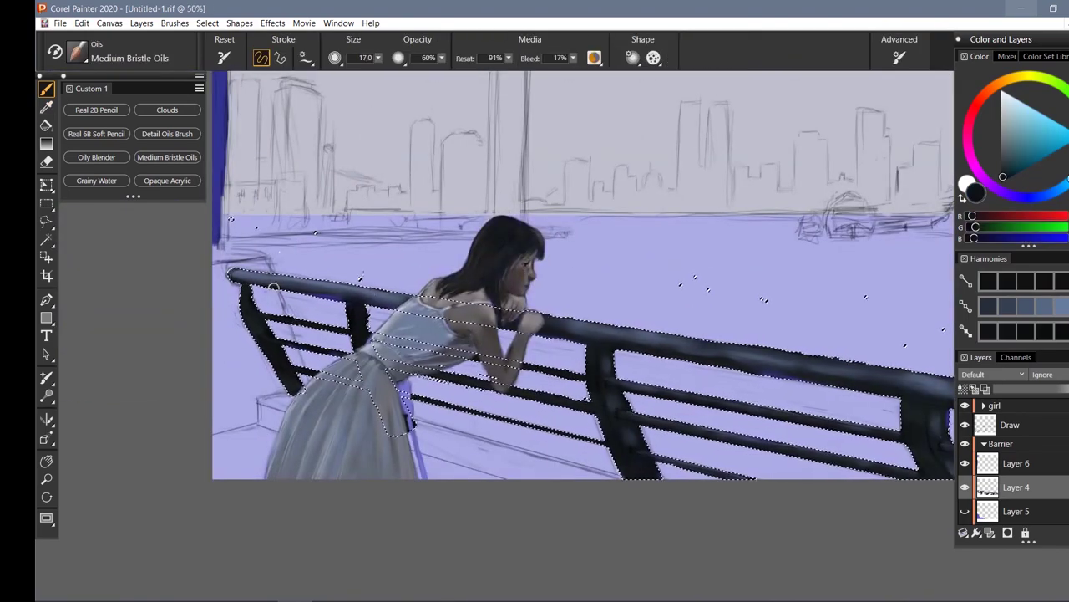
left_click(604, 359, "alt")
left_click_drag(931, 431, 705, 409)
left_click(96, 157)
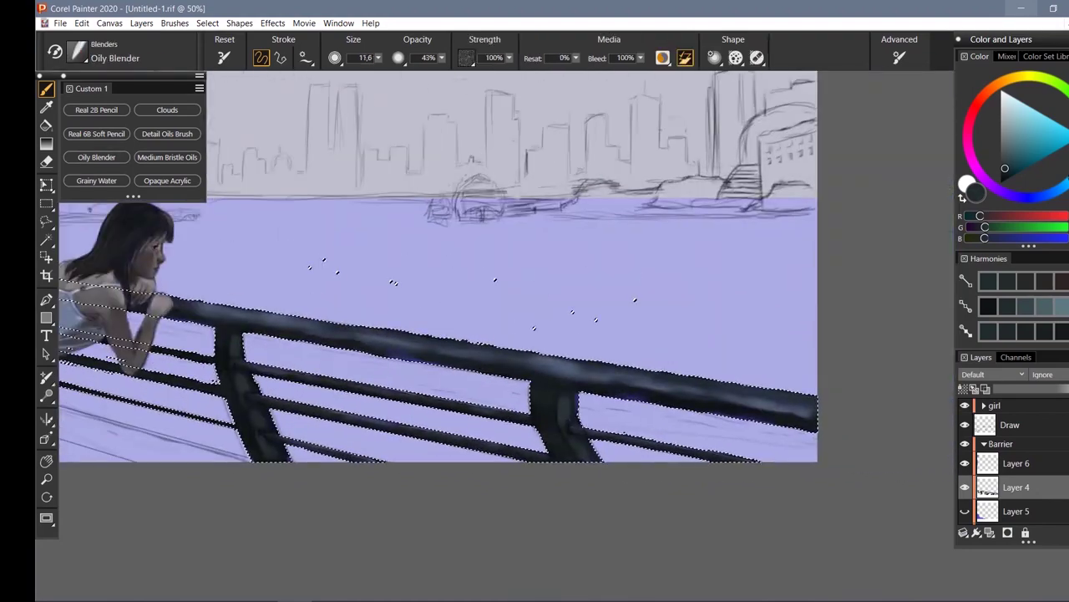
left_click_drag(485, 356, 789, 423)
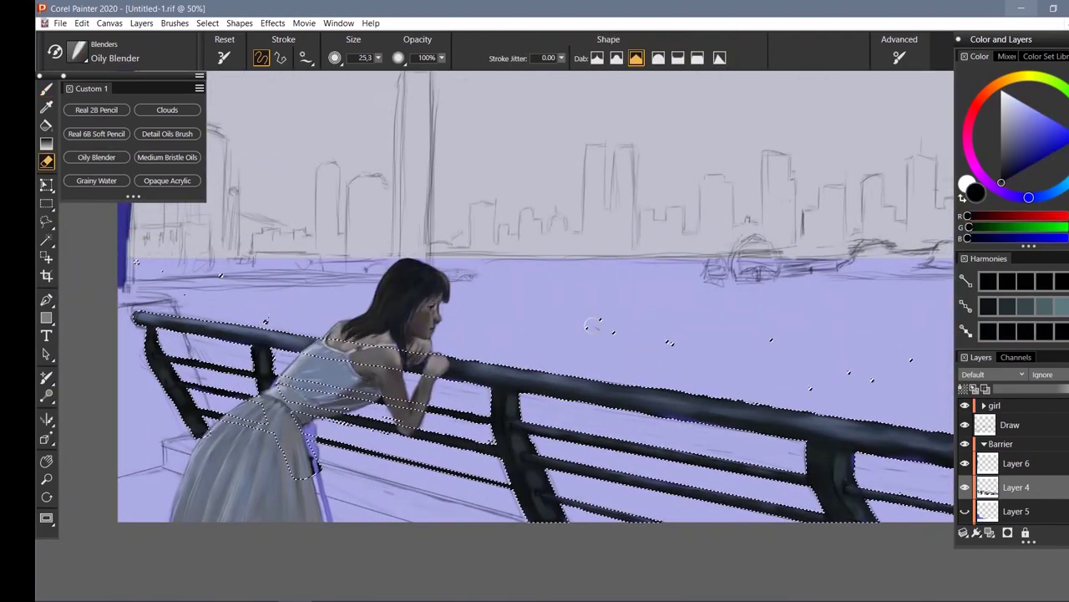
Show Layer 5 in the Barrier group and select its blue embankment area with the Magic Wand
scroll(540, 381, "down", 8)
scroll(540, 381, "up", 6)
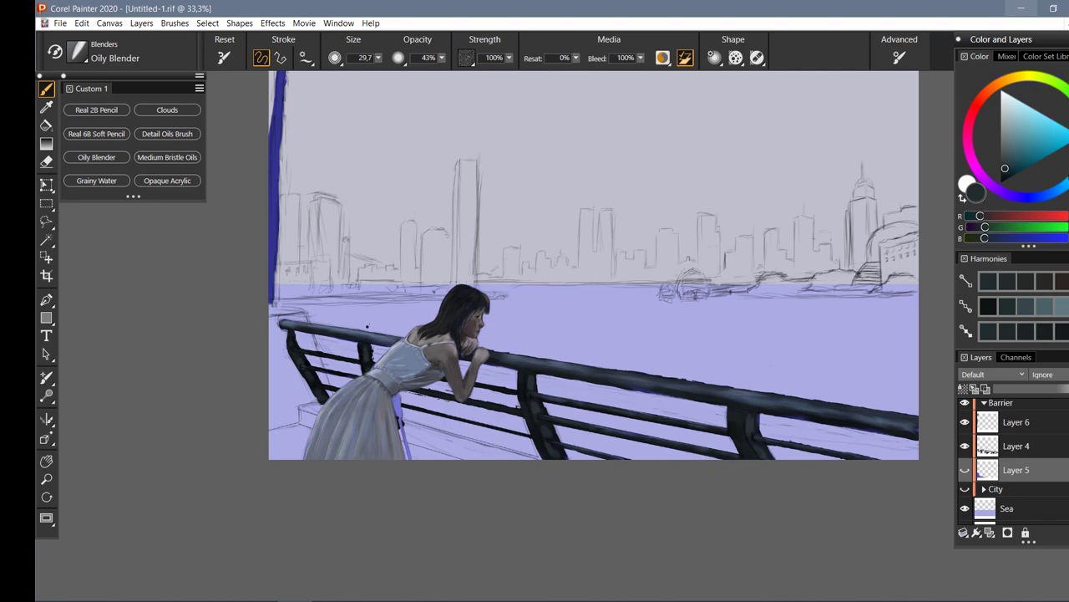
left_click(309, 403, "alt")
left_click(167, 134)
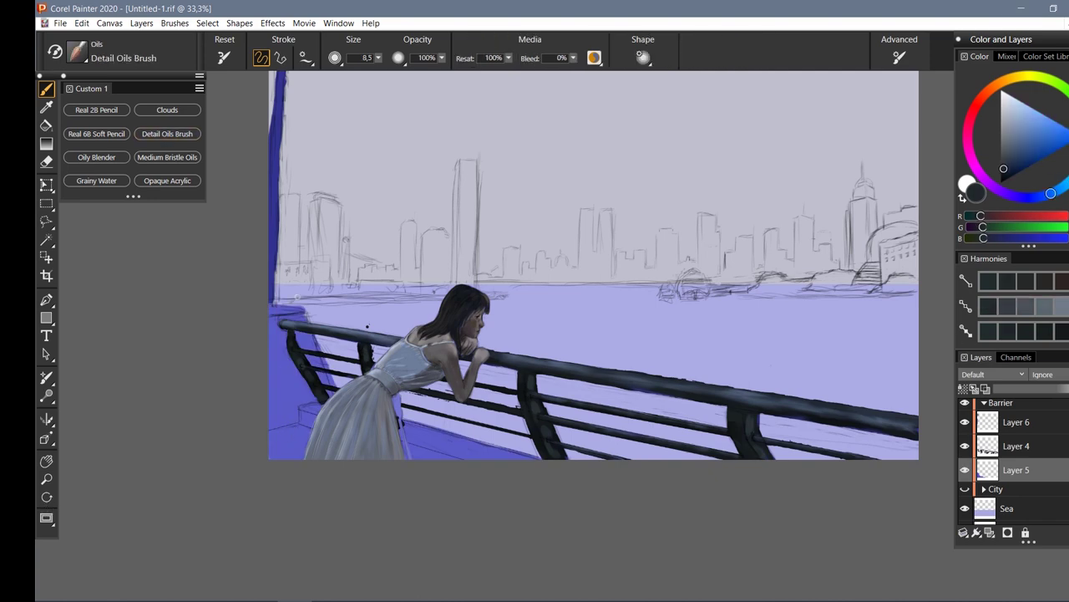
left_click(47, 238)
left_click(292, 393)
key("b")
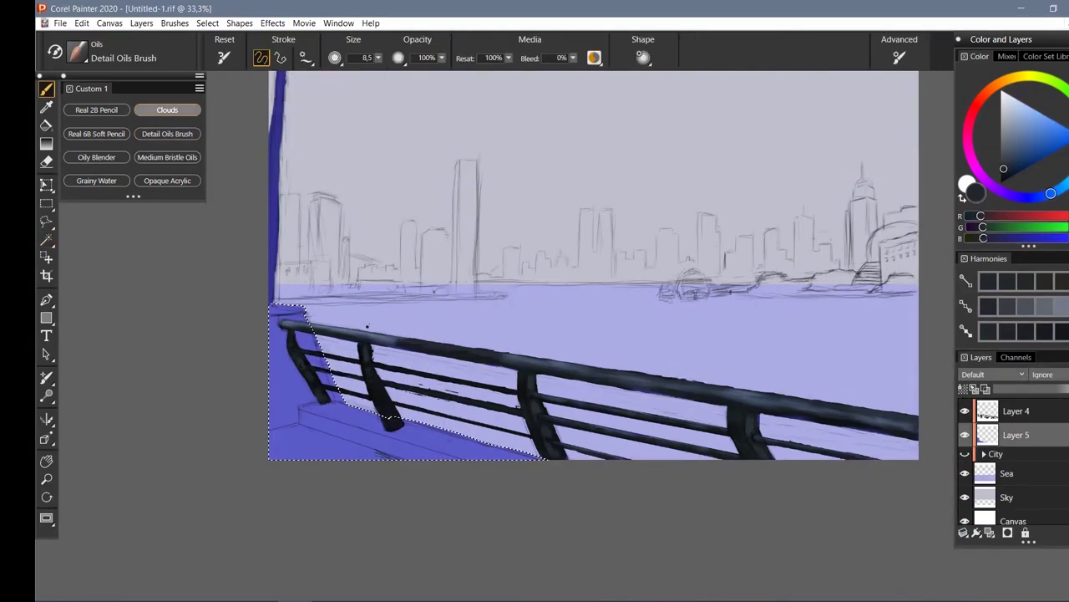
Paint the embankment pillar and ground with dark blue-grey tones using Medium Bristle Oils at size 17.0, and blend them with Grainy Water
left_click(167, 157)
scroll(578, 355, "up", 1)
left_click(203, 518, "alt")
left_click_drag(127, 334, 126, 447)
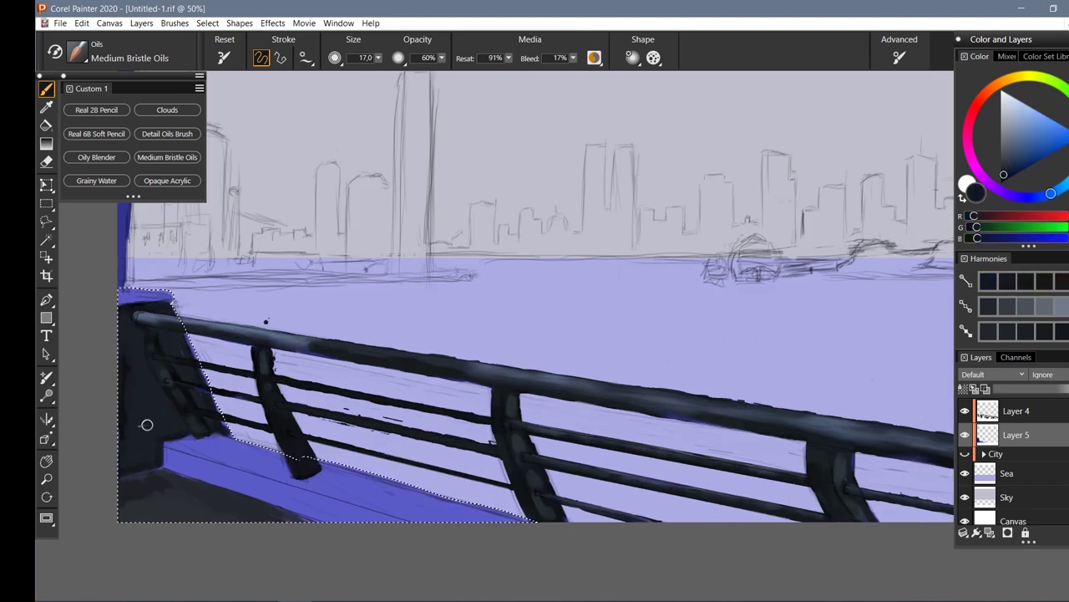
left_click(305, 461, "alt")
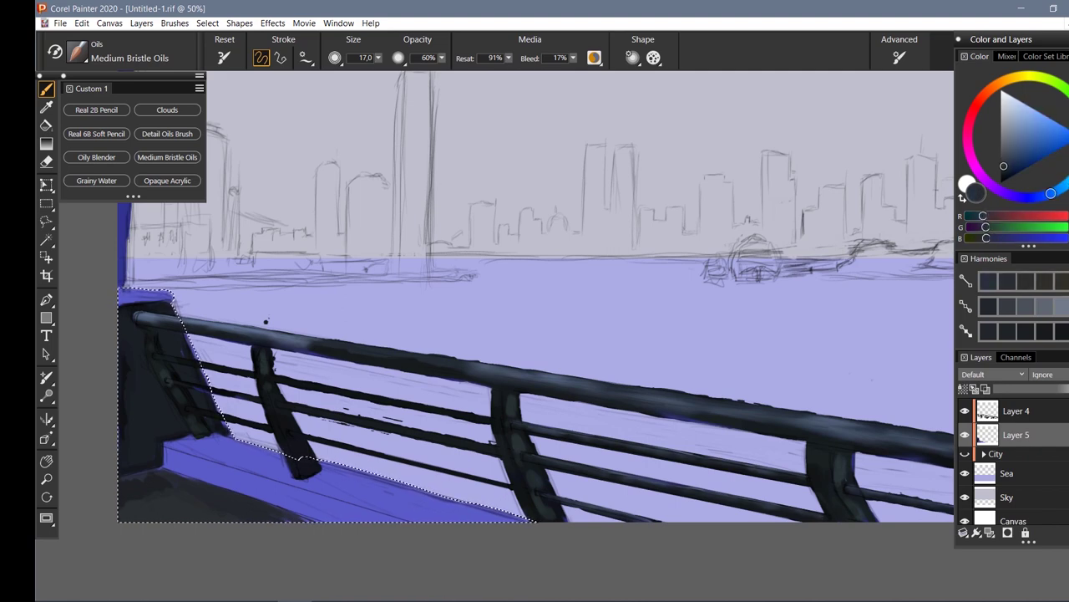
left_click(152, 402, "alt")
left_click(96, 180)
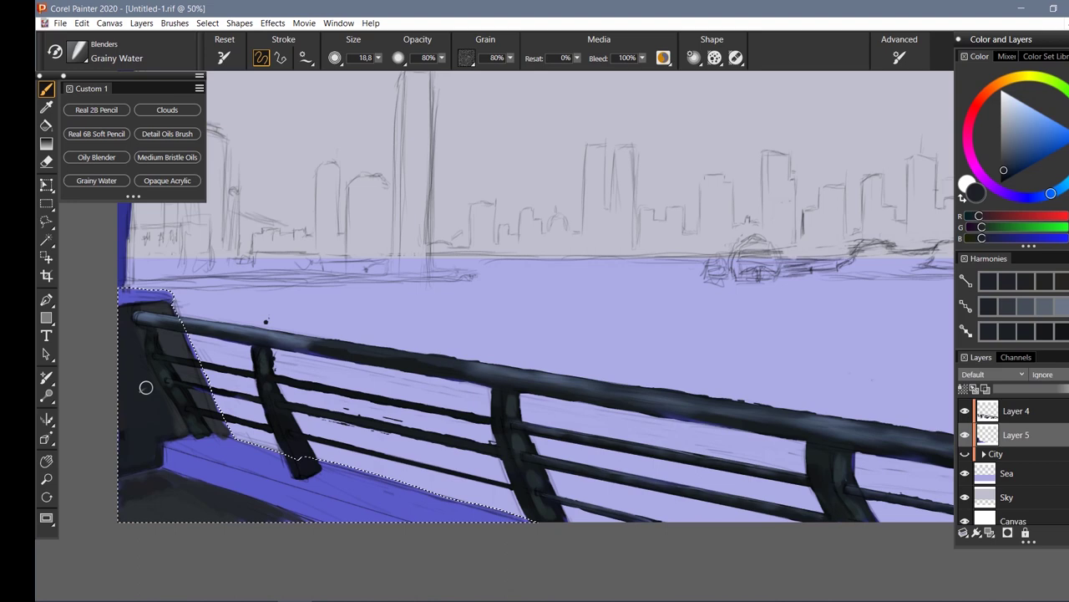
Paint the embankment ledge brownish grey with a dark front face, blend it with Grainy Water, and cover the pillar's top in dark teal
left_click(167, 157)
left_click(486, 511, "alt")
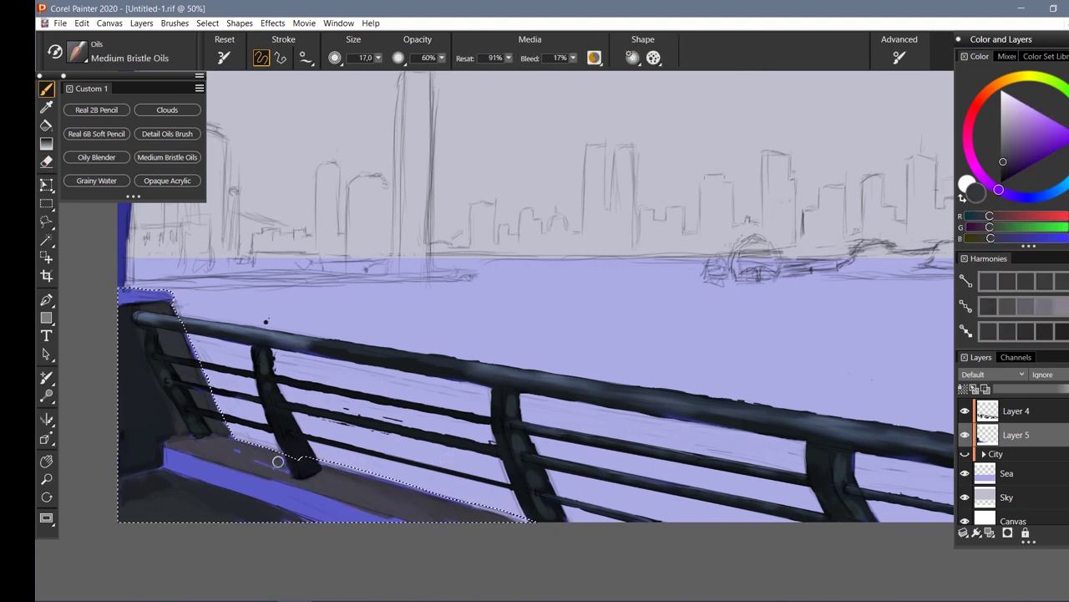
left_click(170, 444, "alt")
left_click(376, 518, "alt")
left_click(96, 180)
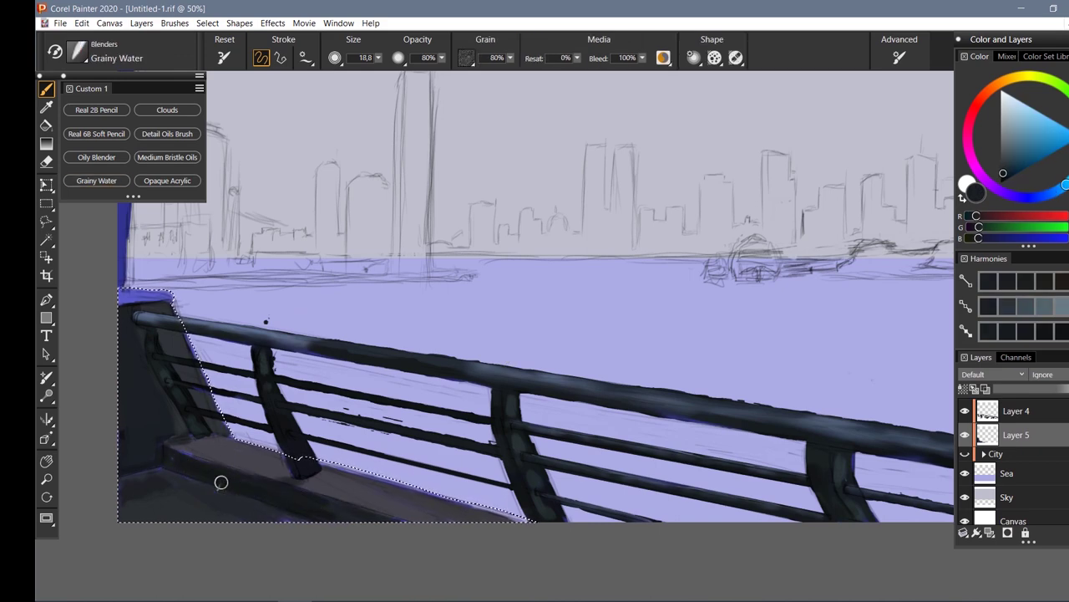
left_click(167, 158)
left_click(132, 293, "alt")
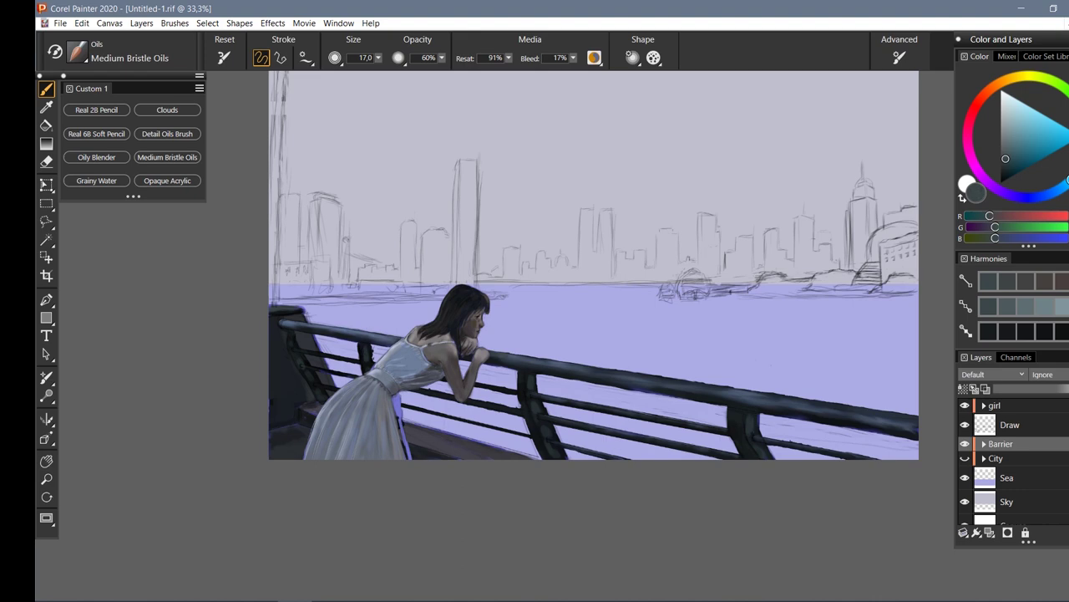
Paint the ribbon hanging behind the dress on Layer 11 with near-white Medium Bristle Oils strokes at size 6.6
key("ctrl+plus")
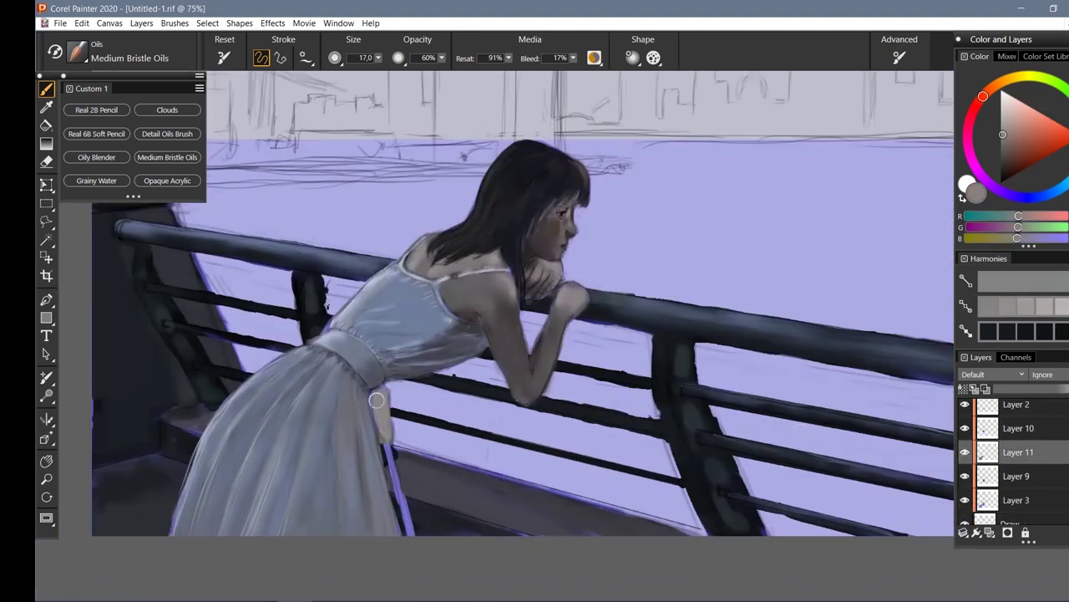
left_click_drag(378, 390, 387, 443)
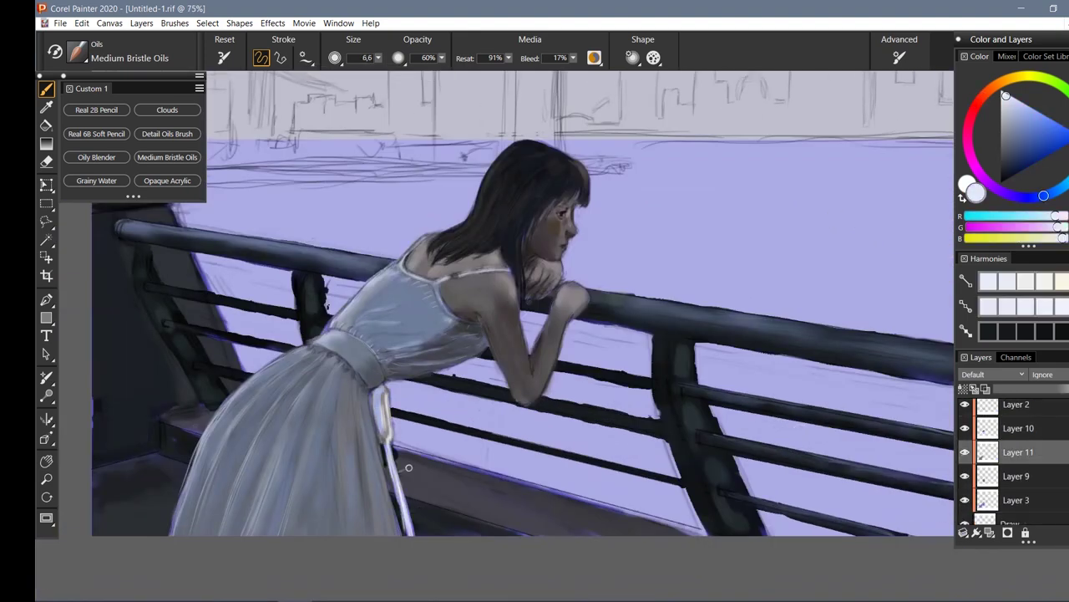
key("ctrl+minus")
key("ctrl+t")
key("Return")
key("ctrl+minus")
key("ctrl+minus")
key("ctrl+minus")
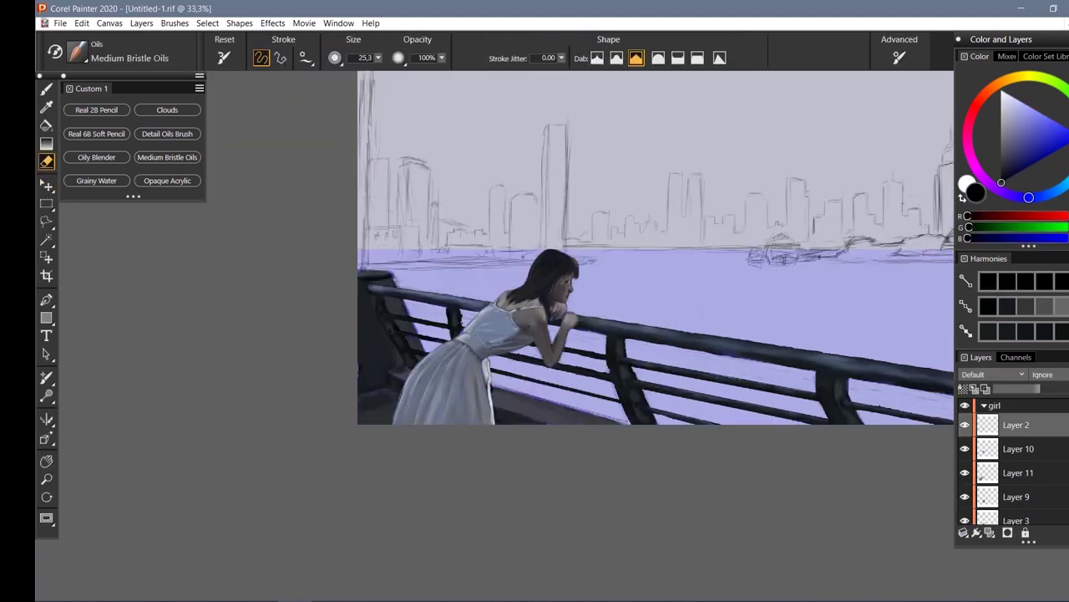
Paint the lamp post's pole and collar in dark blue-grey on Layer 6 of the Barrier group
key("f")
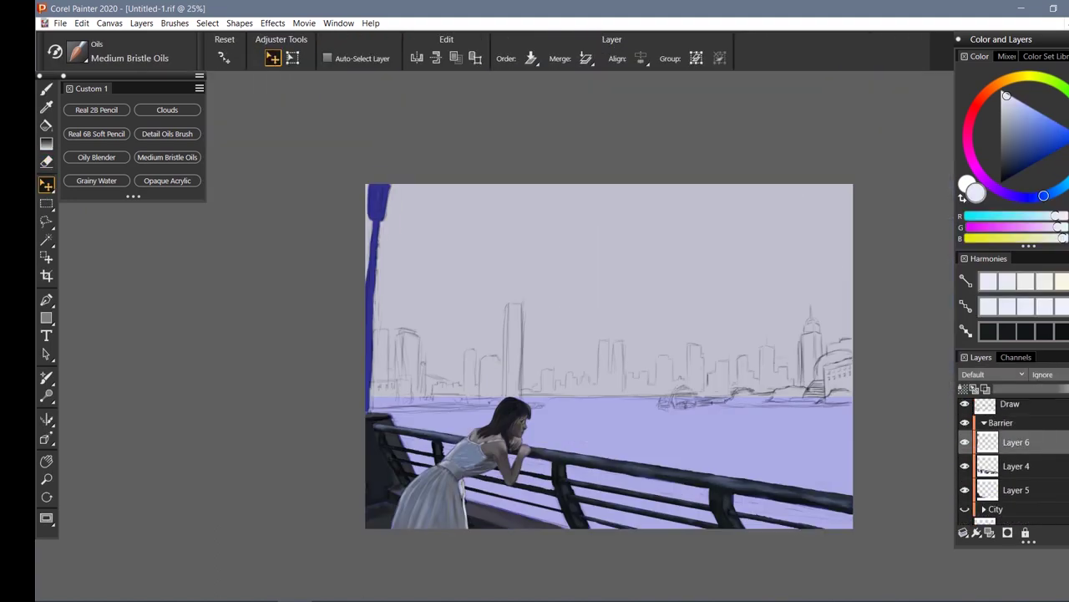
left_click_drag(1007, 96, 1007, 167)
key("b")
left_click_drag(373, 225, 370, 413)
scroll(375, 247, "up", 3)
mouse_move(318, 276)
left_mouse_down()
mouse_move(330, 110)
mouse_move(341, 179)
left_mouse_up()
Paint the lantern's glass panes in warm grey with Medium Bristle Oils at size 18.4
left_click(167, 134)
left_click_drag(1006, 166, 1005, 125)
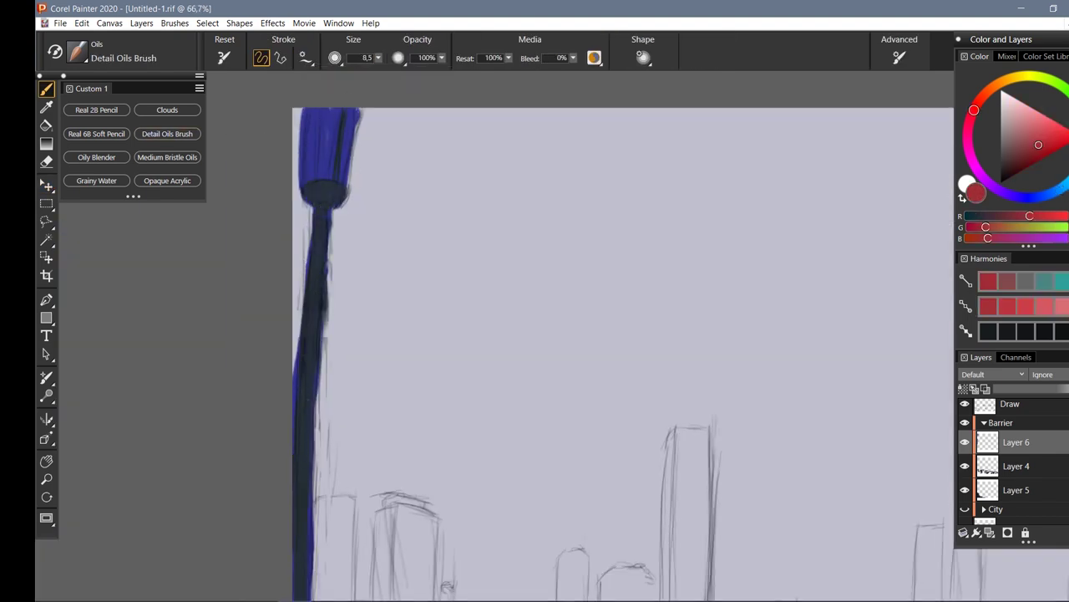
left_click_drag(1059, 190, 1004, 81)
left_click(167, 158)
left_click_drag(361, 109, 354, 179)
mouse_move(302, 108)
left_mouse_down()
mouse_move(311, 180)
mouse_move(326, 179)
left_mouse_up()
left_click(351, 146, "alt")
left_click_drag(301, 110, 304, 177)
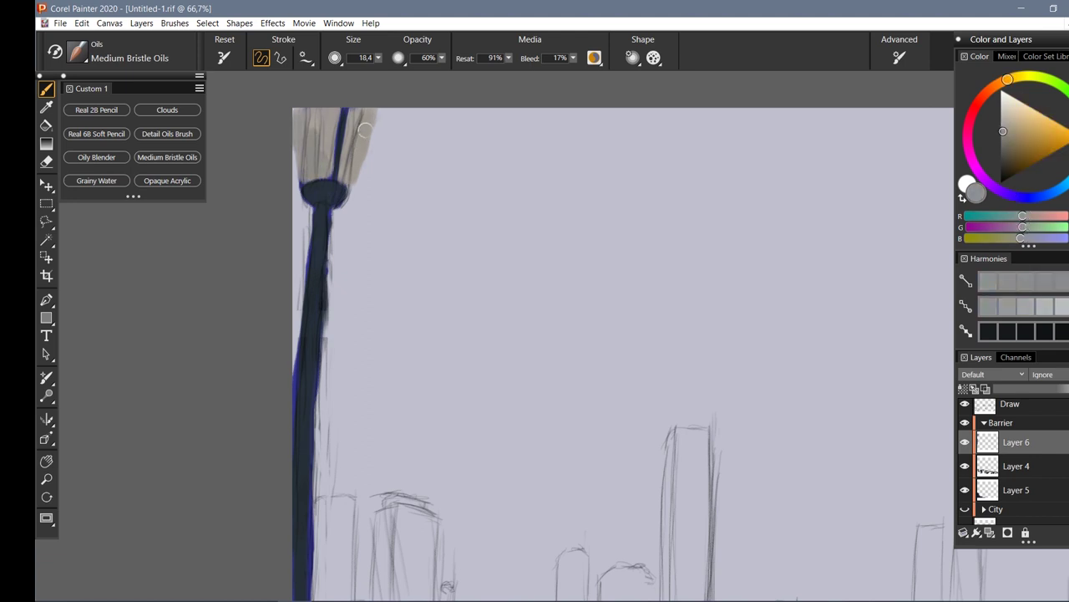
Add thin blue-grey and dark frame bars over the lantern glass with Medium Bristle Oils at size 6.9
left_click(318, 234, "alt")
mouse_move(320, 108)
left_mouse_down()
mouse_move(324, 179)
mouse_move(331, 146)
mouse_move(349, 165)
left_mouse_up()
left_click(443, 137, "alt")
key("n")
left_click(369, 144, "alt")
key("b")
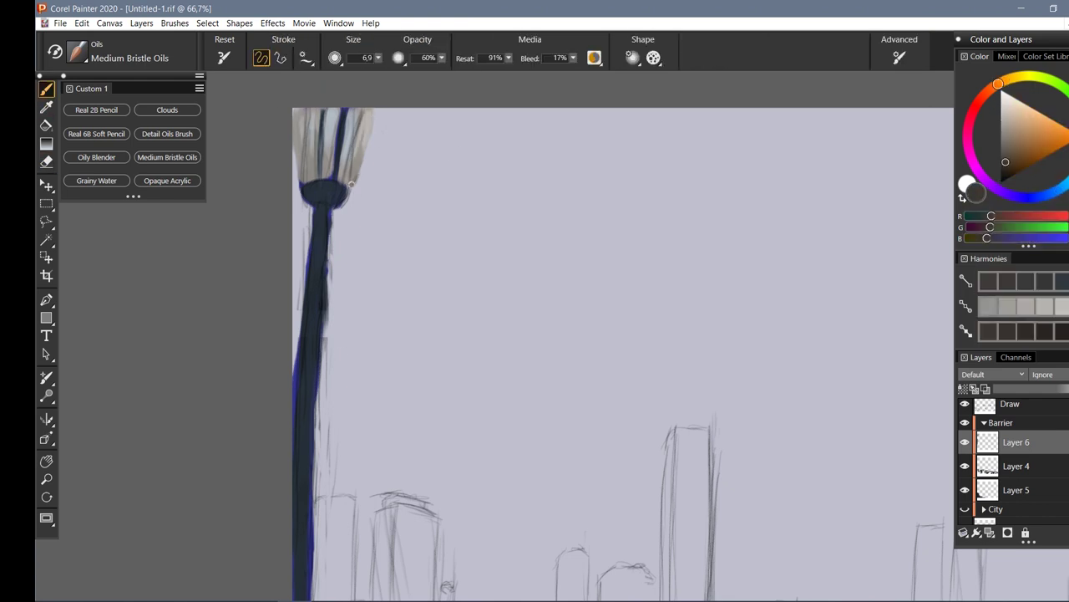
Refine the lamp post's pole with sampled dark and muted blue strokes using Medium Bristle Oils at size 6.2
left_click(327, 301, "alt")
key("ctrl+minus")
key("ctrl+minus")
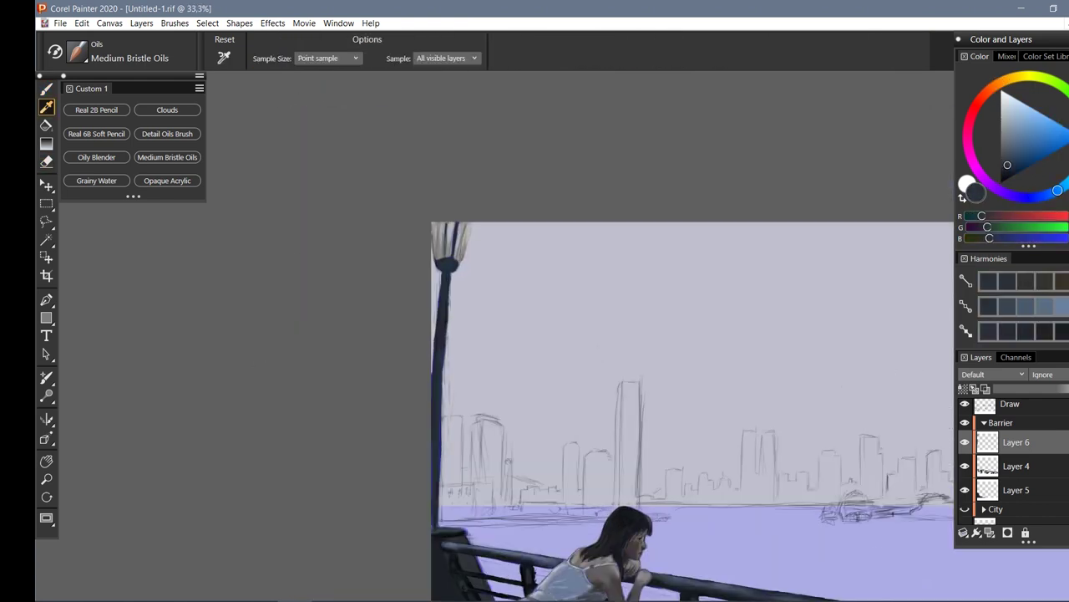
key("ctrl+plus")
key("ctrl+plus")
key("ctrl+plus")
left_click(309, 172, "alt")
left_click_drag(297, 193, 278, 585)
key("ctrl+minus")
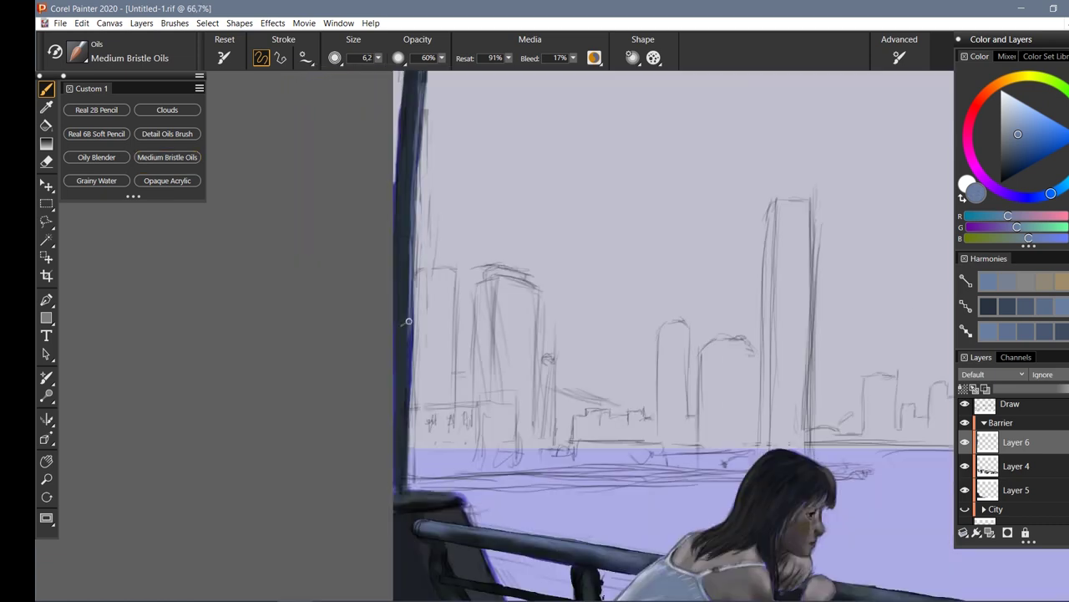
Smooth the lamp post's collar and pole on Layer 6 with Grainy Water at size 18.8
key("d")
key("n")
key("ctrl+minus")
scroll(458, 181, "up", 3)
left_click(1016, 463)
left_click(97, 180)
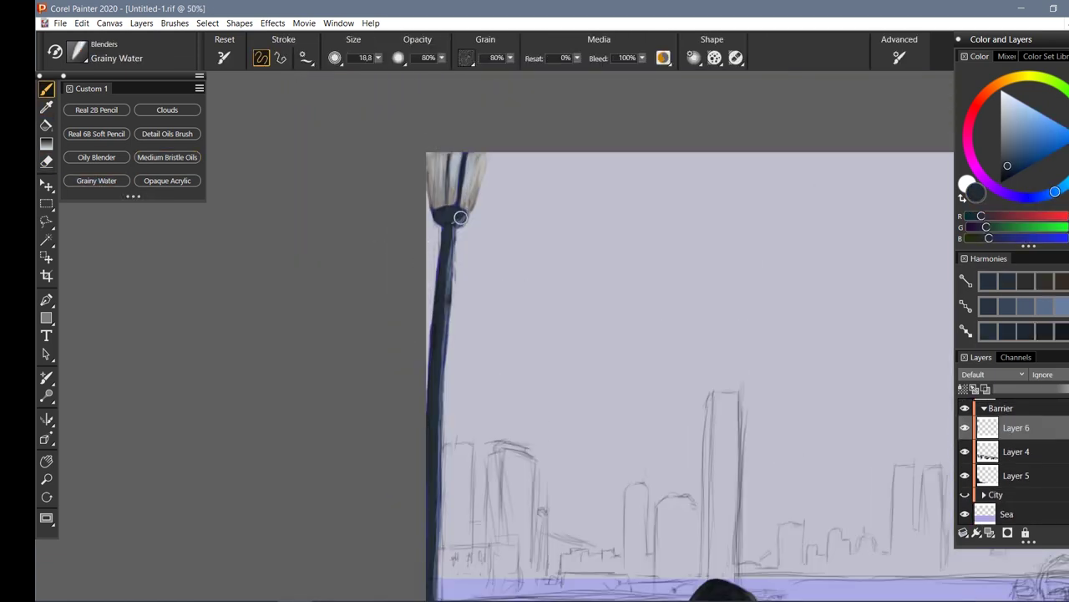
key("ctrl+minus")
left_click_drag(371, 229, 352, 273)
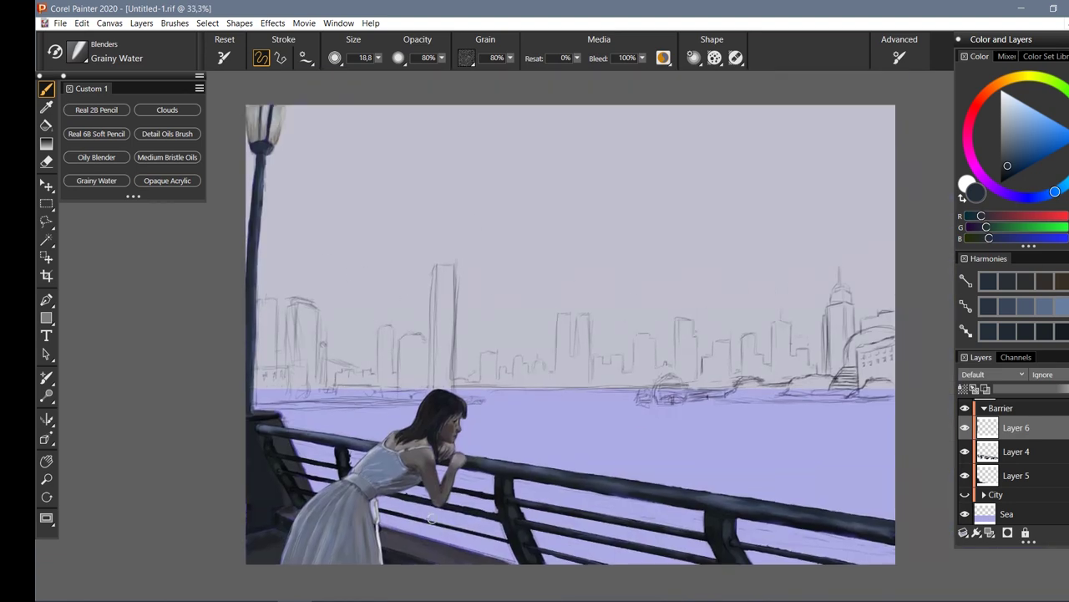
Select the woman's bent arm on Layer 9 with the Lasso, reshape it with a free transform, and commit the transformation
scroll(1011, 459, "up", 3)
left_click(1016, 452)
key("l")
mouse_move(430, 460)
left_mouse_down()
mouse_move(464, 518)
mouse_move(416, 467)
left_mouse_up()
key("ctrl+t")
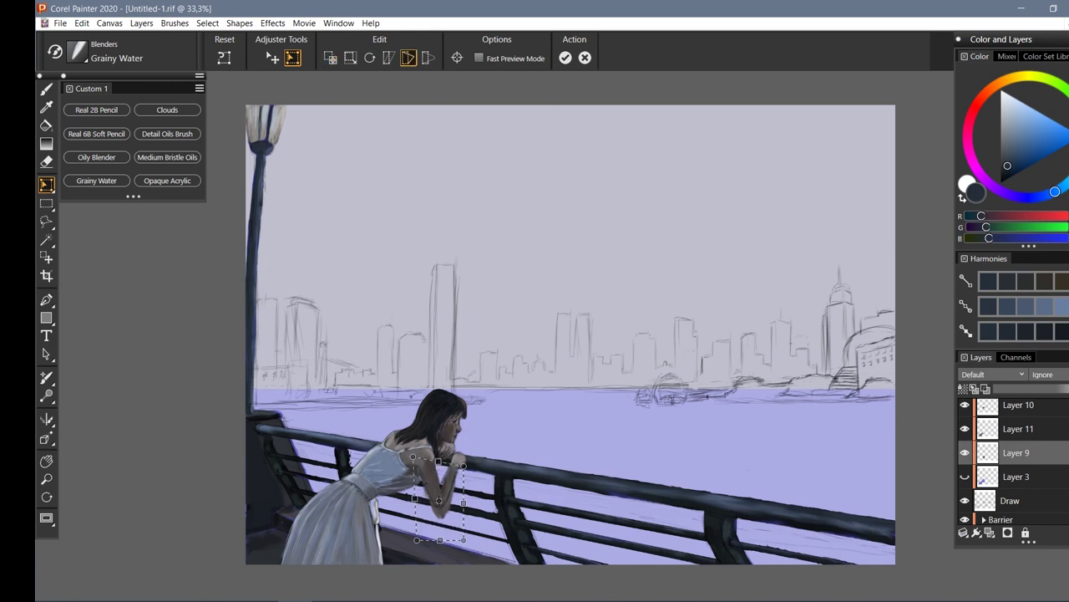
scroll(1011, 460, "up", 2)
left_click(1016, 424)
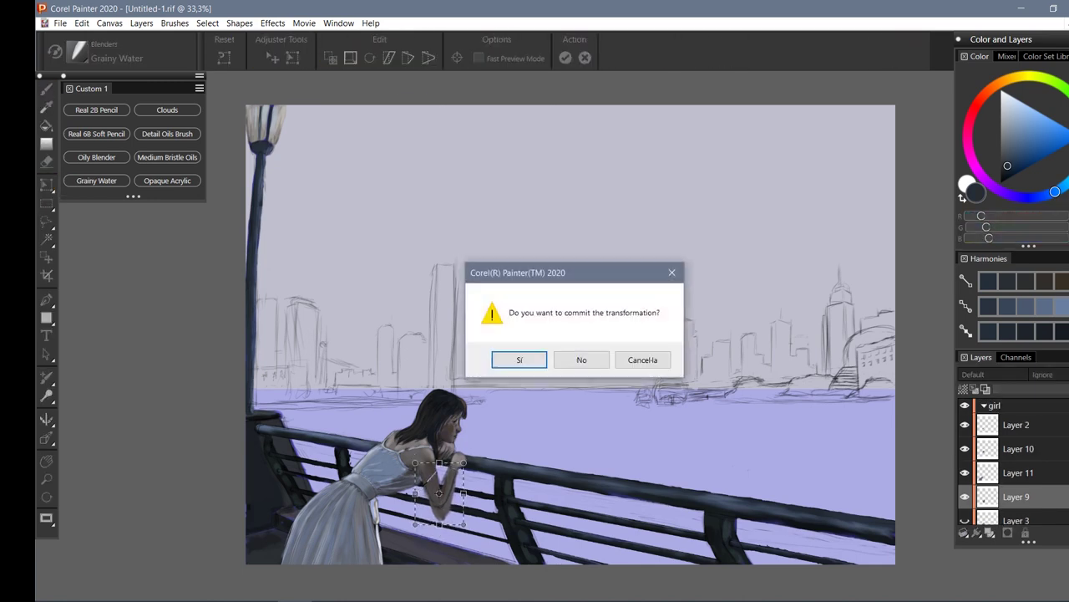
key("Return")
Touch up the area around the woman's reshaped arm on Layer 9 with the Eraser at size 25.3
left_click(96, 157)
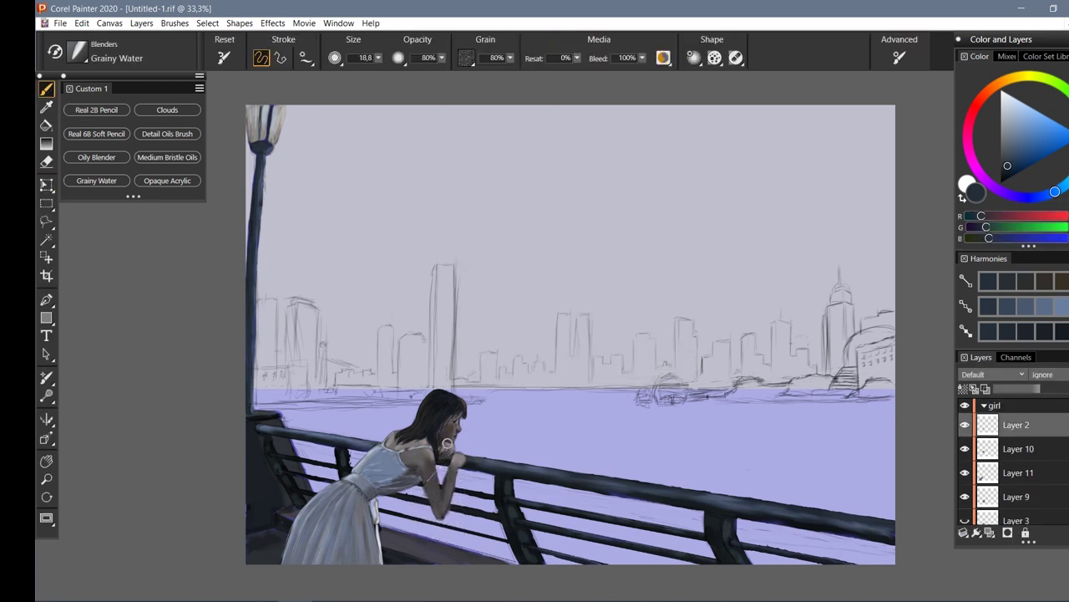
scroll(1016, 459, "down", 2)
left_click(1016, 438)
left_click(1016, 462)
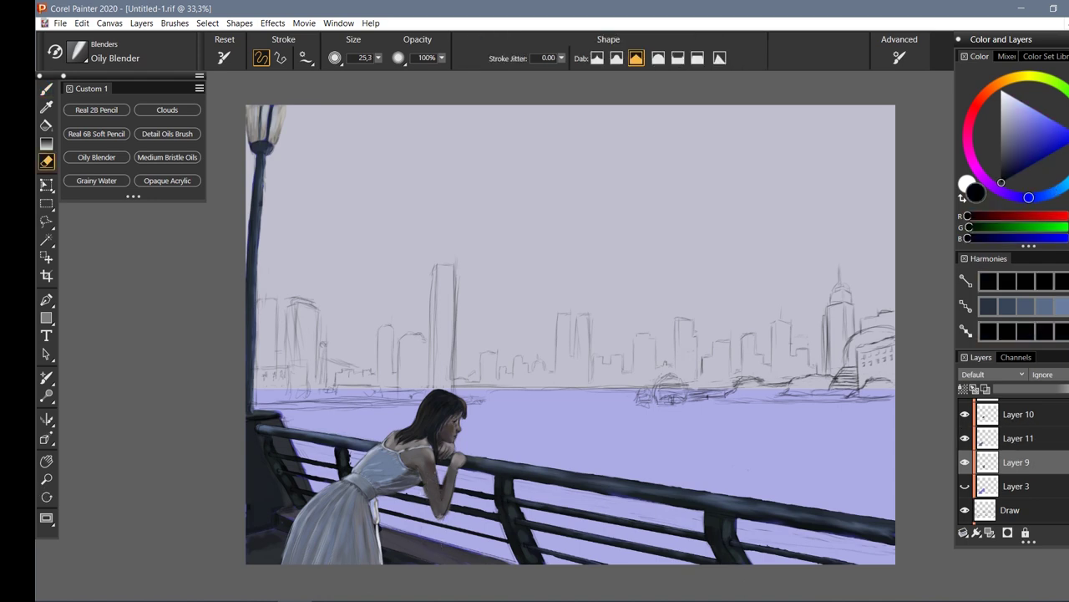
scroll(1016, 464, "down", 3)
left_click(1016, 465)
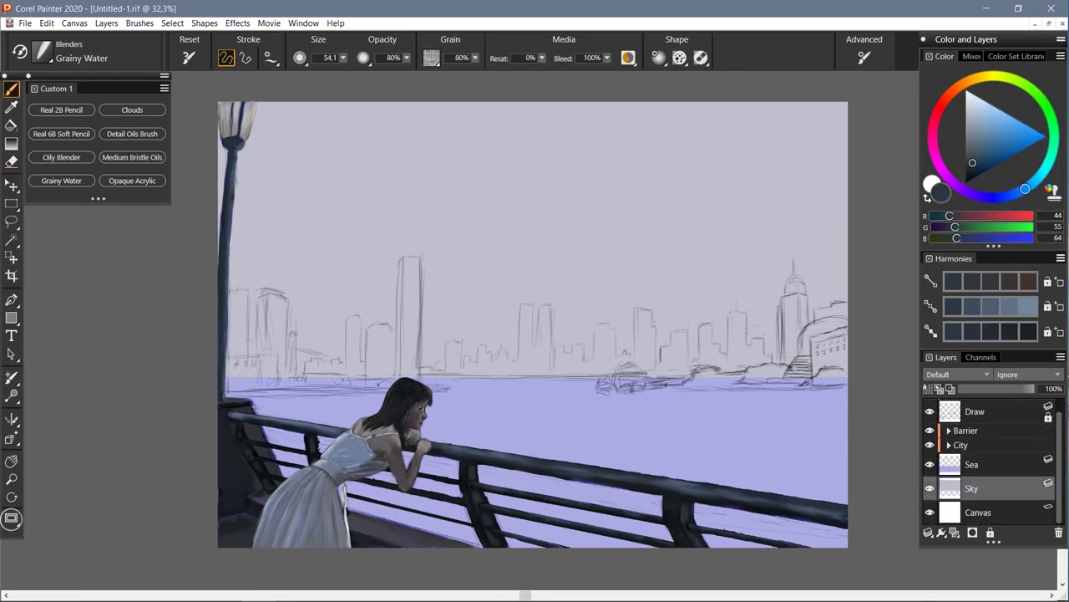
Fill the Sky layer with a vertical linear gradient from grey-blue at the top to warm beige (190, 180, 171) at the horizon
key("g")
mouse_move(488, 102)
left_mouse_down()
mouse_move(485, 375)
mouse_move(485, 103)
left_mouse_up()
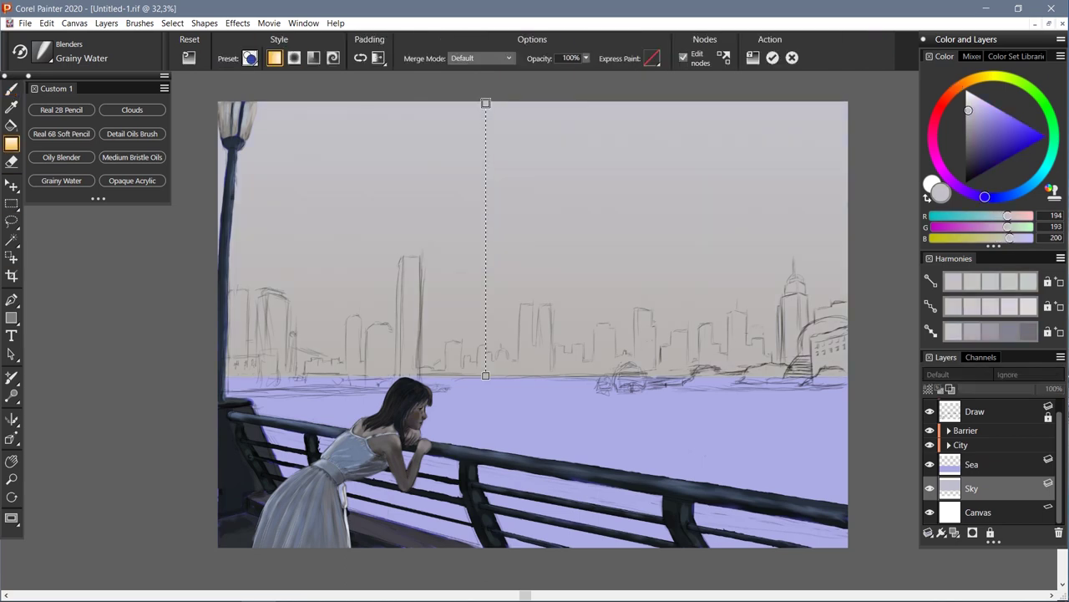
left_click_drag(485, 375, 487, 375)
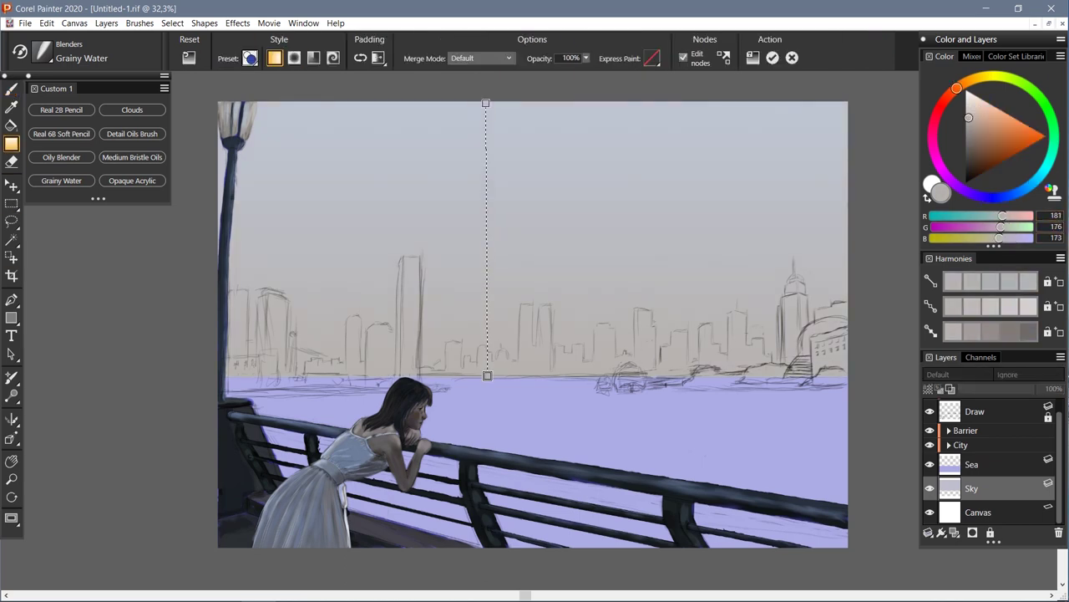
left_click_drag(956, 88, 962, 84)
left_click(772, 58)
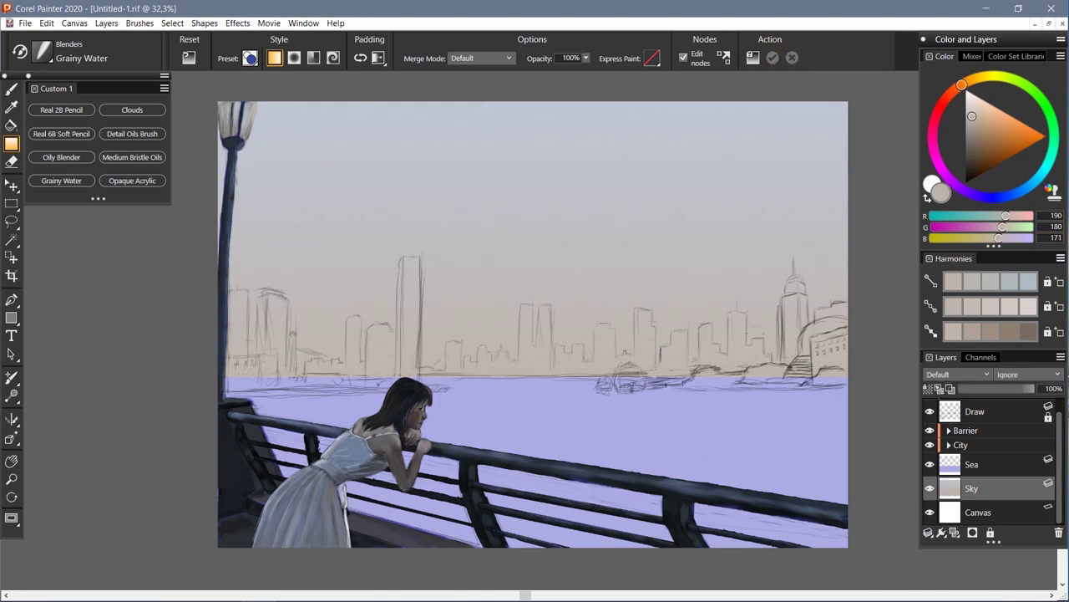
Create a layer named Cloud above Sky and start a cloud band along the sky's upper right edge with the Clouds brush at size 43.0
key("ctrl+shift+n")
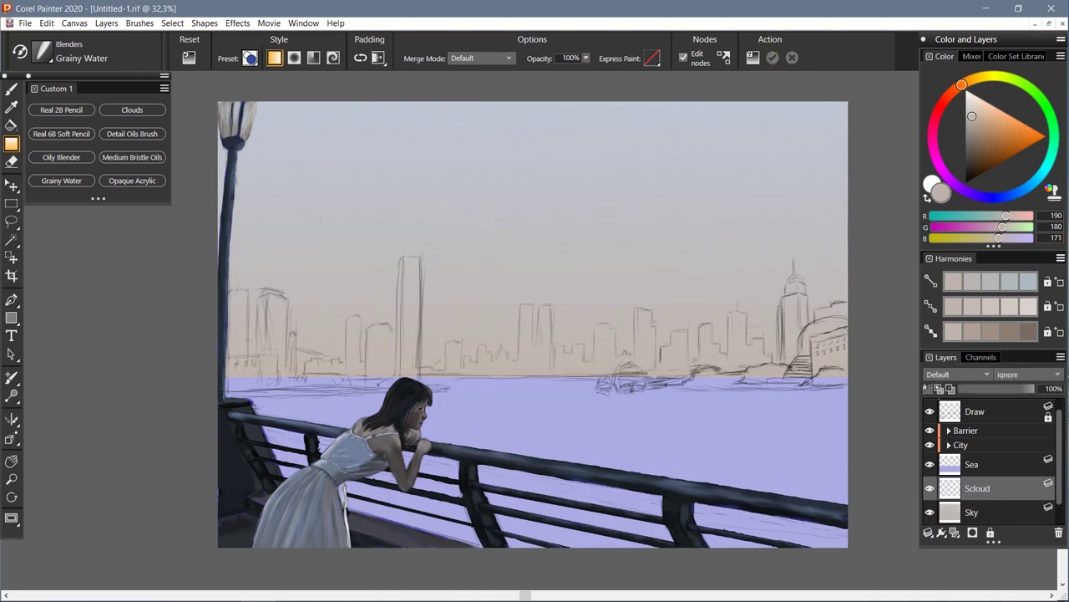
left_click(132, 110)
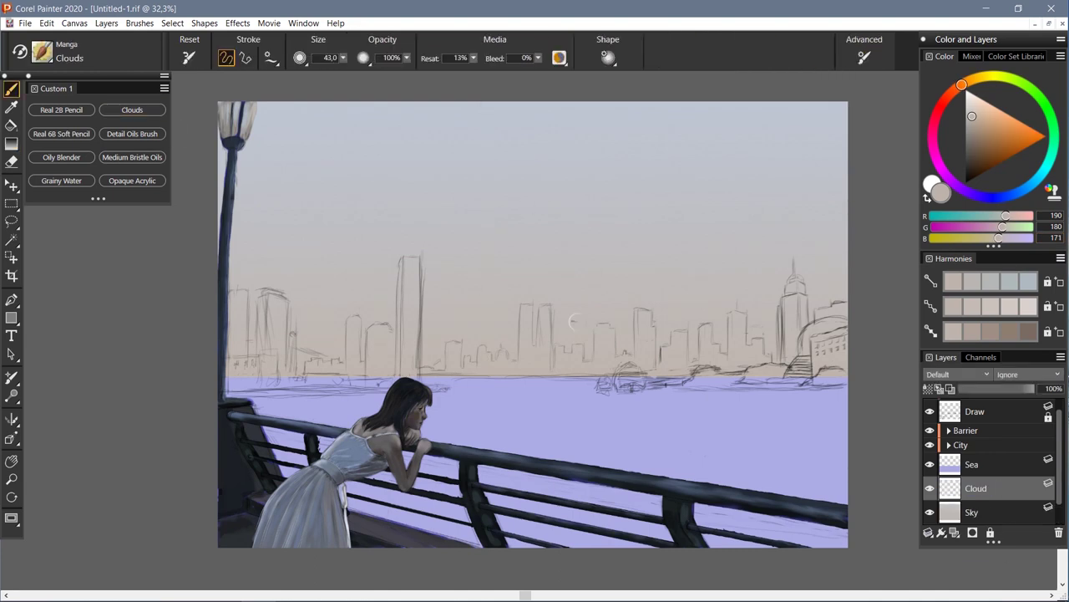
left_click(762, 128, "alt")
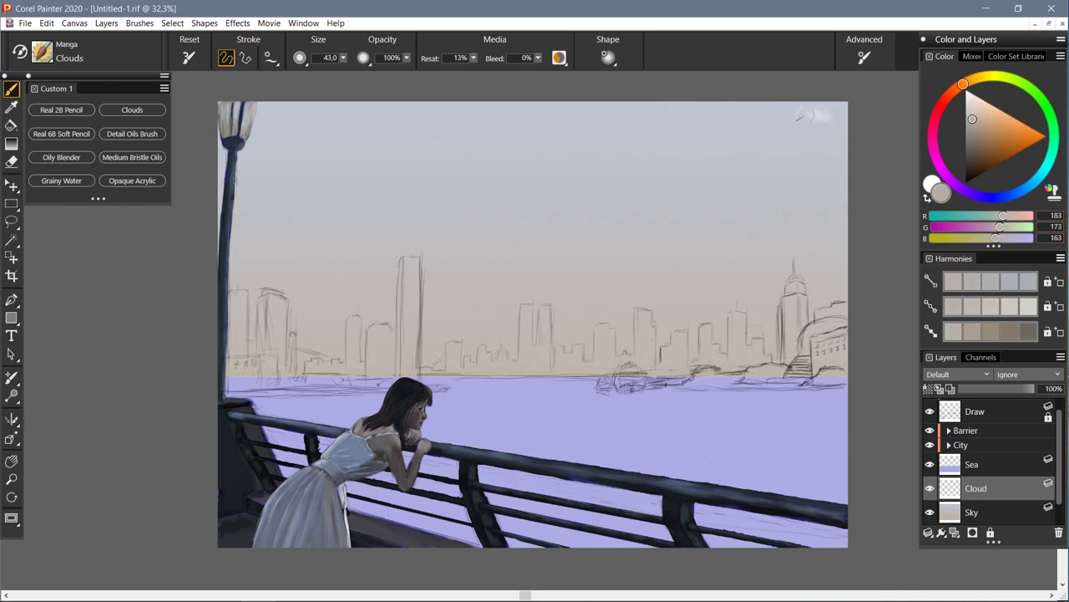
left_click_drag(771, 114, 685, 107)
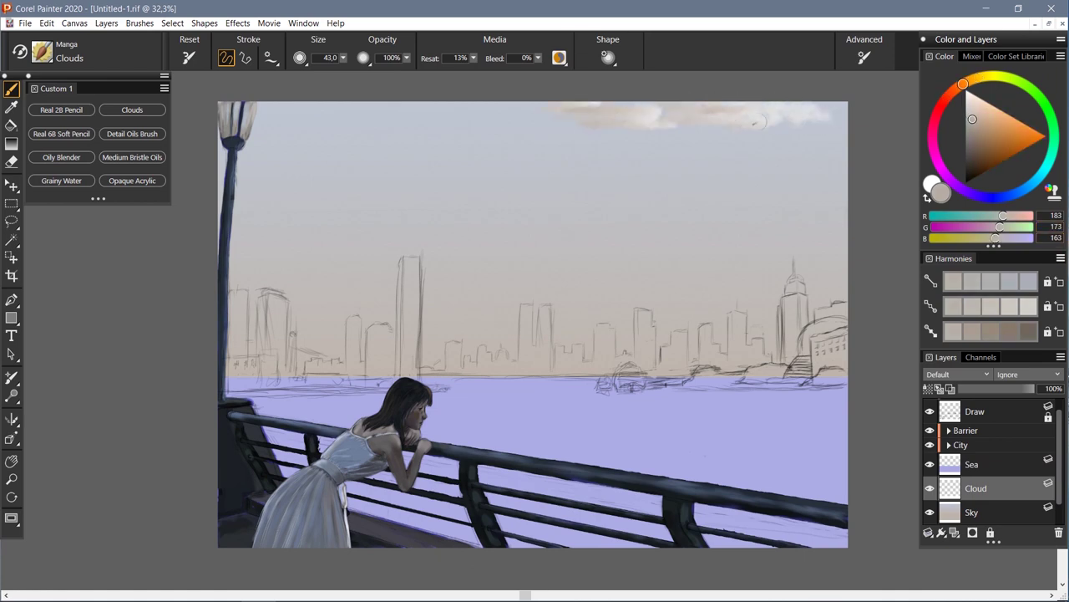
Sample beige-grey from the cloud band and extend it leftward and down into a thick cloud bank in the sky's upper right corner
left_click(661, 117, "alt")
left_click_drag(664, 106, 584, 115)
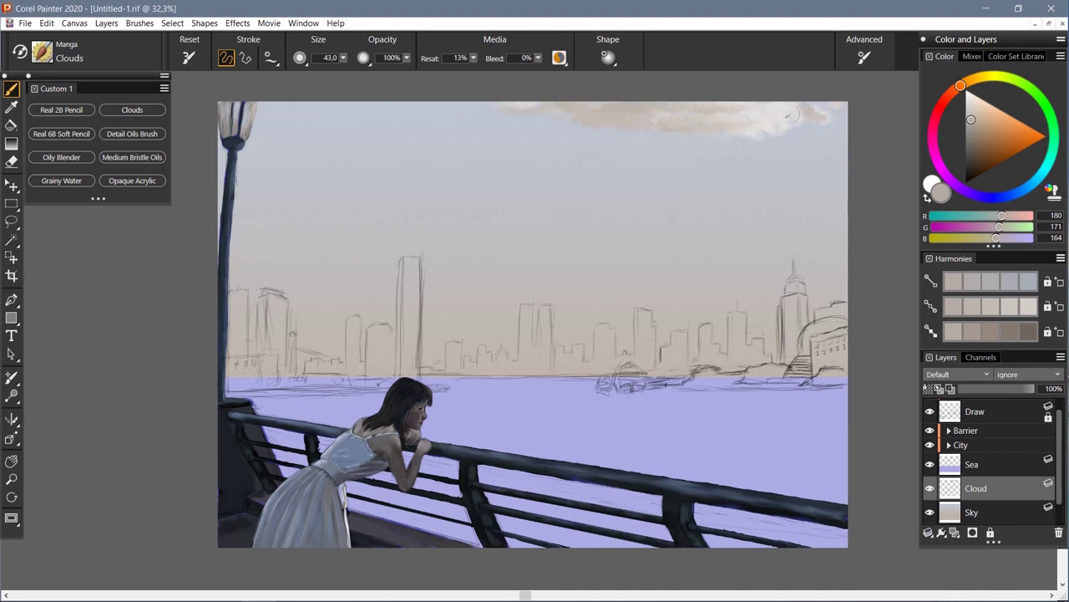
left_click_drag(805, 103, 691, 107)
left_click_drag(750, 153, 656, 138)
mouse_move(831, 161)
left_mouse_down()
mouse_move(740, 117)
mouse_move(756, 156)
left_mouse_up()
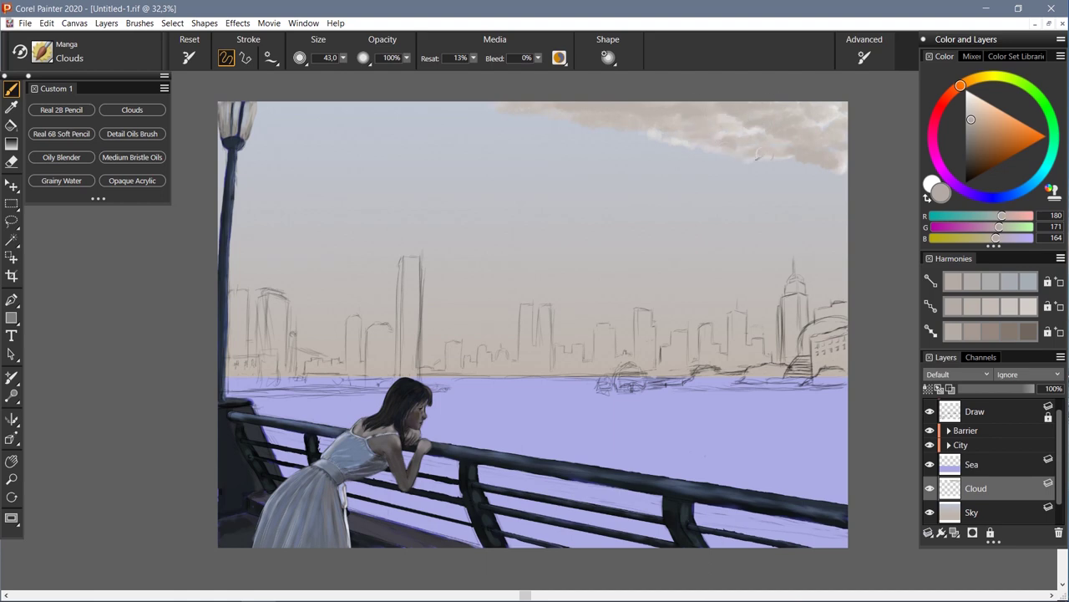
Paint pale yellow highlights (253, 248, 206) along the cloud bank's lower edge with the Clouds brush at size 16.1
mouse_move(960, 86)
left_mouse_down()
mouse_move(943, 108)
mouse_move(987, 76)
left_mouse_up()
left_click(980, 98)
key("bracketleft")
key("bracketleft")
key("bracketleft")
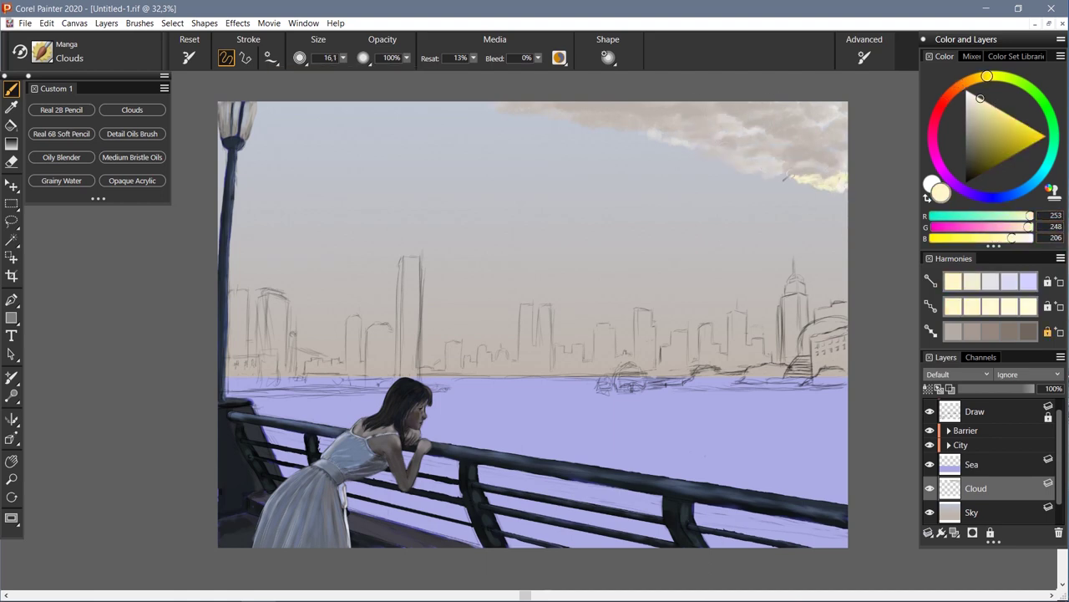
left_click(830, 184, "alt")
left_click(739, 170, "alt")
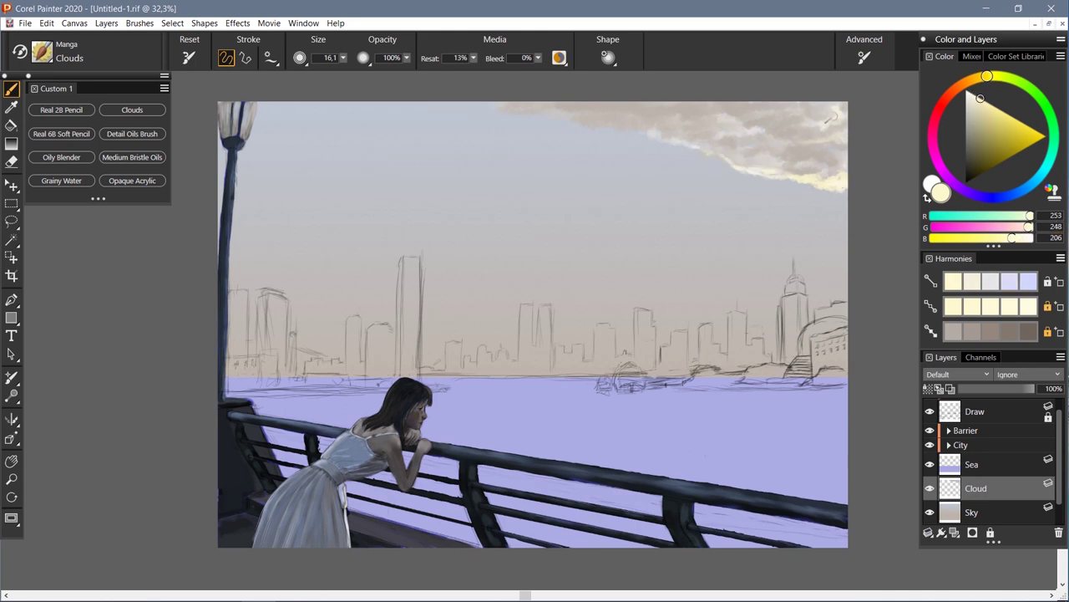
Paint broad, soft beige-grey clouds sweeping diagonally down to the skyline with the Clouds brush at size 150.8
key("bracketright")
key("bracketright")
key("bracketright")
key("bracketright")
key("bracketright")
key("bracketright")
key("bracketright")
left_click(694, 113, "alt")
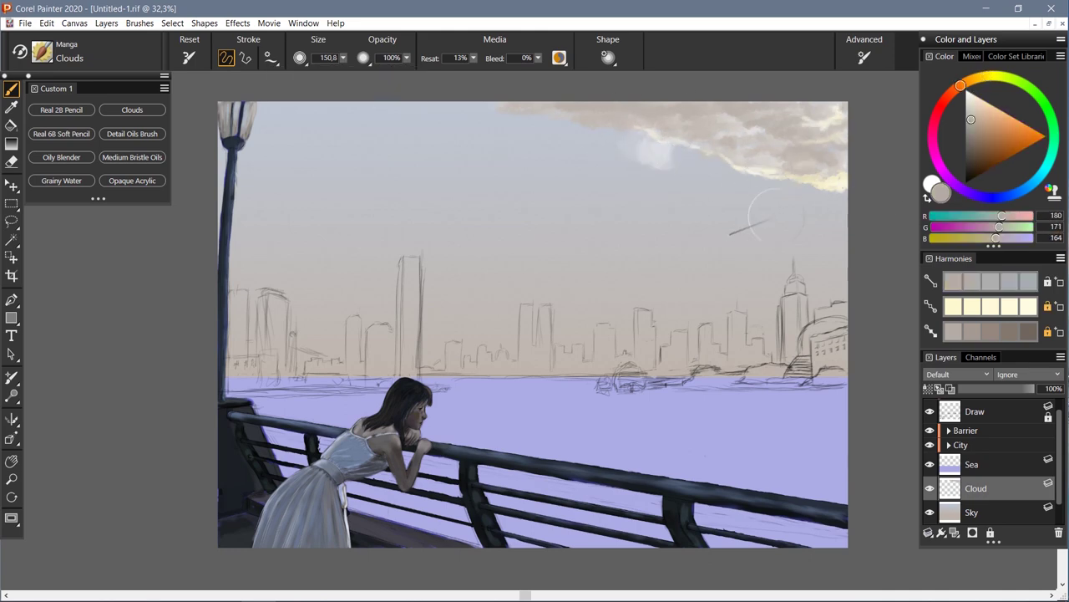
mouse_move(786, 201)
left_mouse_down()
mouse_move(798, 258)
mouse_move(593, 338)
left_mouse_up()
left_click(593, 338, "alt")
mouse_move(836, 300)
left_mouse_down()
mouse_move(677, 347)
mouse_move(635, 326)
mouse_move(334, 342)
left_mouse_up()
Paint a peach glow above the right skyline and sweep a whitish cloud band diagonally down to the left skyline with the Clouds brush at size 150.8
type("244")
key("Tab")
type("209")
key("Tab")
mouse_move(809, 240)
left_mouse_down()
mouse_move(711, 239)
mouse_move(668, 251)
left_mouse_up()
left_click(693, 184, "alt")
left_click_drag(694, 184, 834, 157)
mouse_move(672, 267)
left_mouse_down()
mouse_move(627, 232)
mouse_move(251, 310)
left_mouse_up()
Paint pale yellow highlights (254, 252, 209) along and below the cloud bank's lower edge with the Clouds brush at size 16.6
left_click_drag(965, 82, 992, 76)
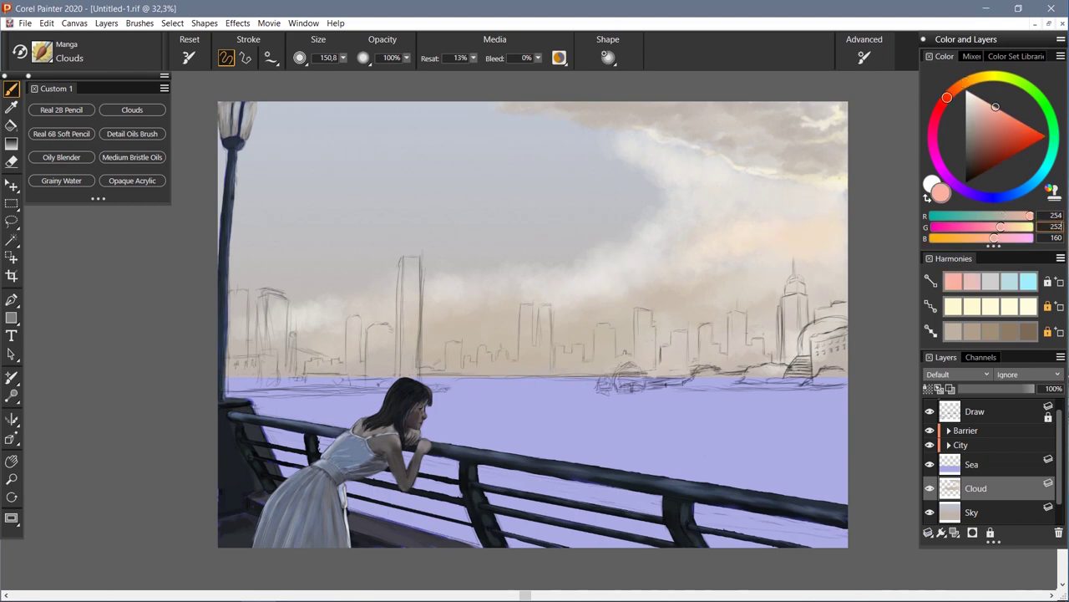
left_click(981, 97)
left_click(835, 178, "alt")
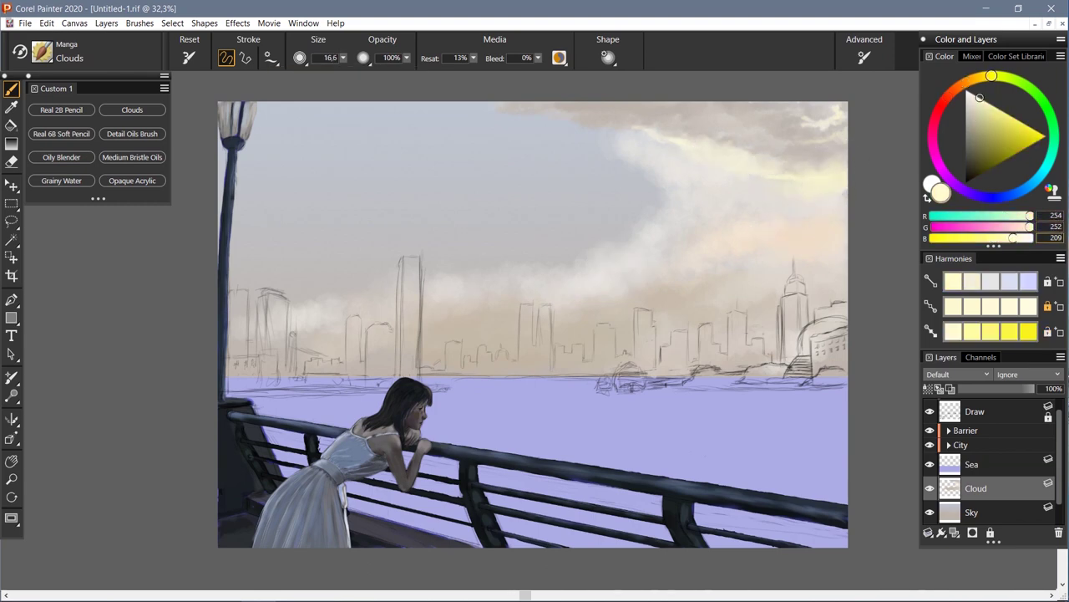
left_click(814, 179, "alt")
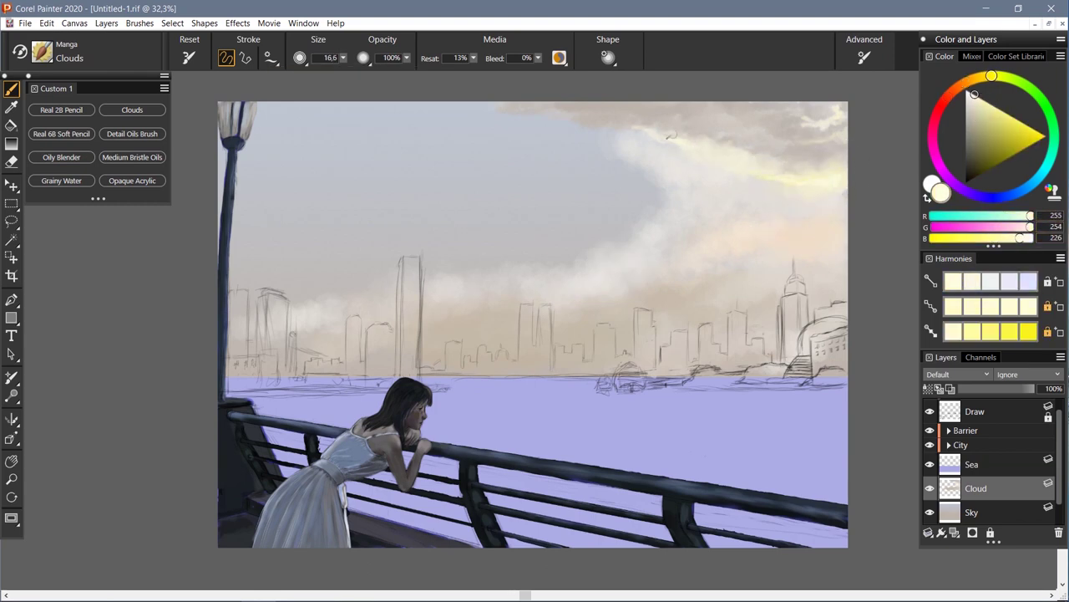
left_click_drag(819, 123, 795, 127)
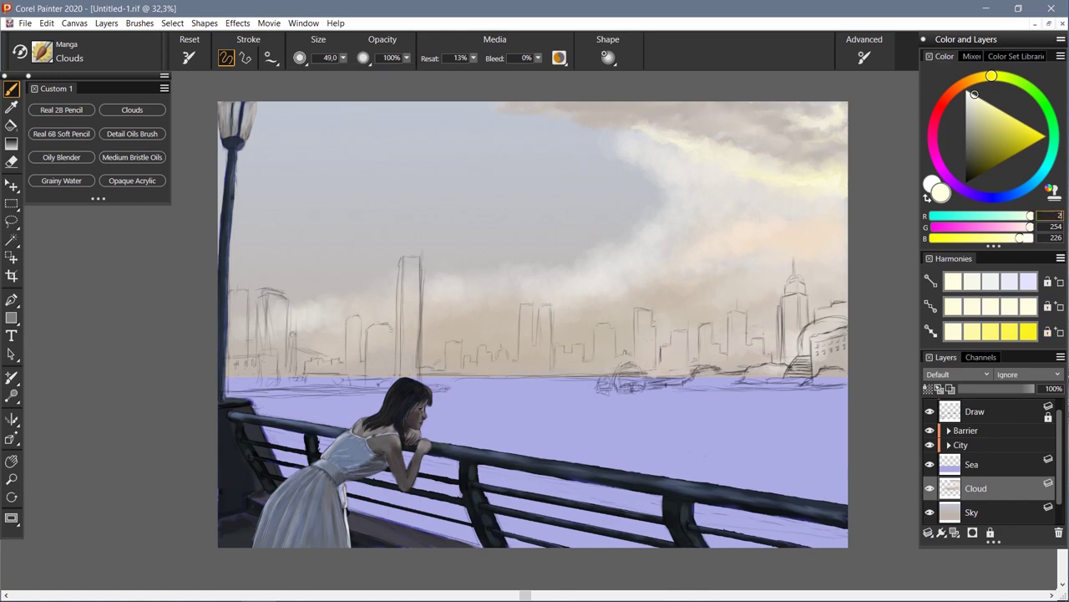
Sample light grey (205, 200, 197) and extend the cloud band behind the left skyline with the Clouds brush at size 146.9
left_click(585, 246, "alt")
key("]")
key("]")
key("]")
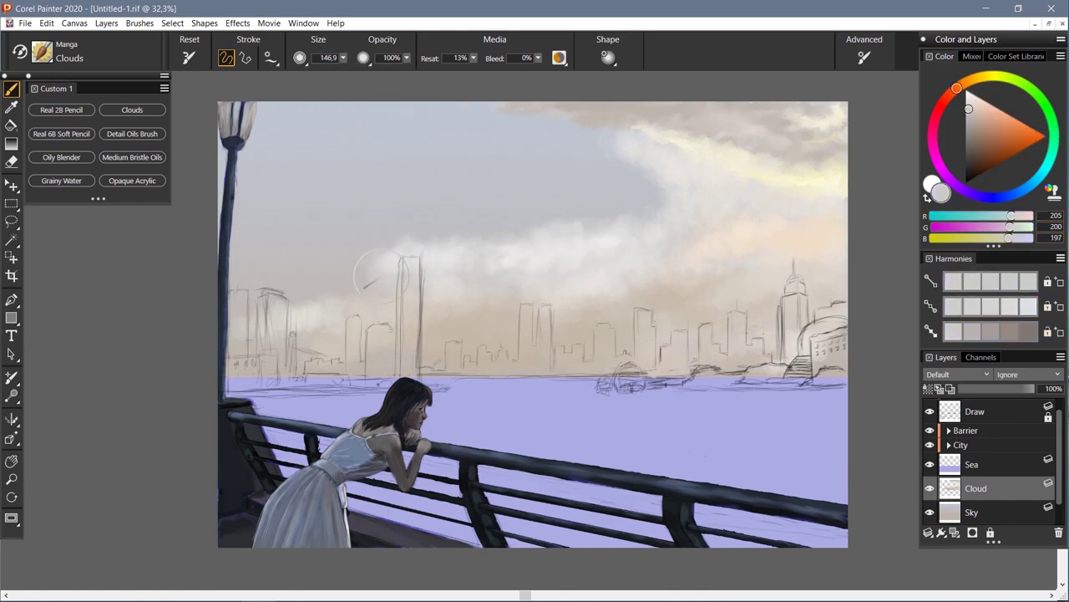
left_click_drag(367, 280, 238, 288)
Start a thin wispy cloud beside the lamp post in light grey (225, 221, 219) with the Clouds brush at size 15.1
left_click(286, 209, "alt")
key("[")
key("[")
key("[")
key("[")
key("[")
key("[")
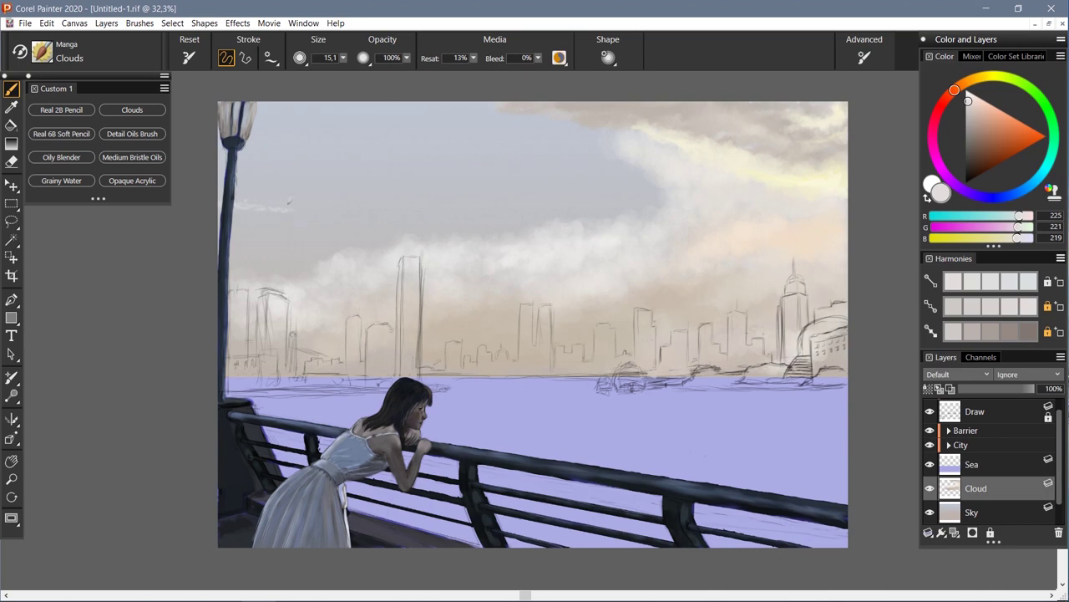
Build up the wisp beside the lamp post and add wispy clouds along the sky's upper left edge with the Clouds brush at size 41.2
left_click(266, 203, "alt")
key("]")
key("]")
key("]")
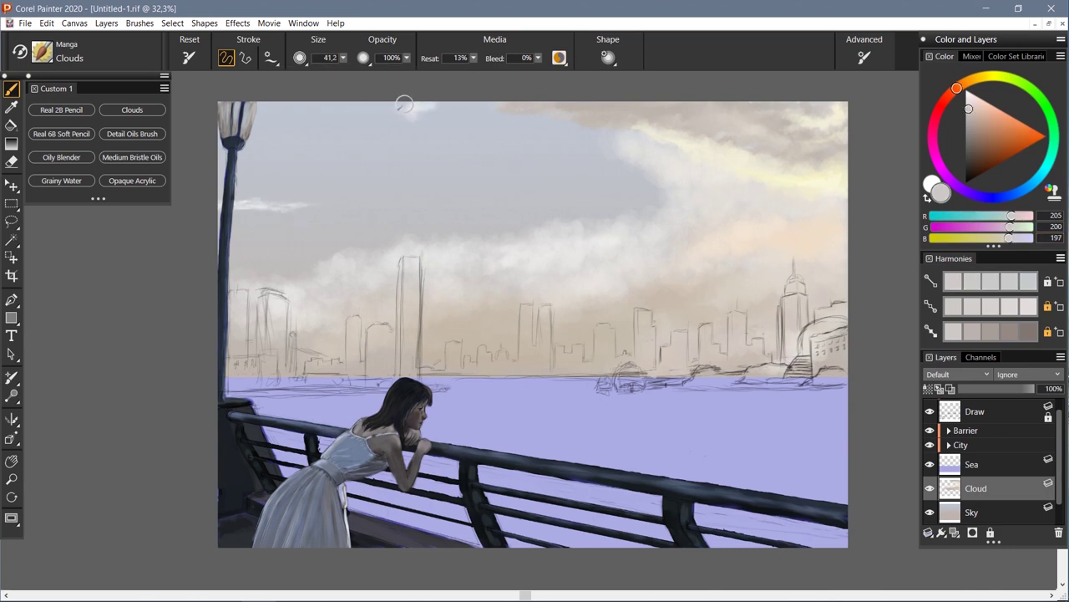
left_click(625, 151, "alt")
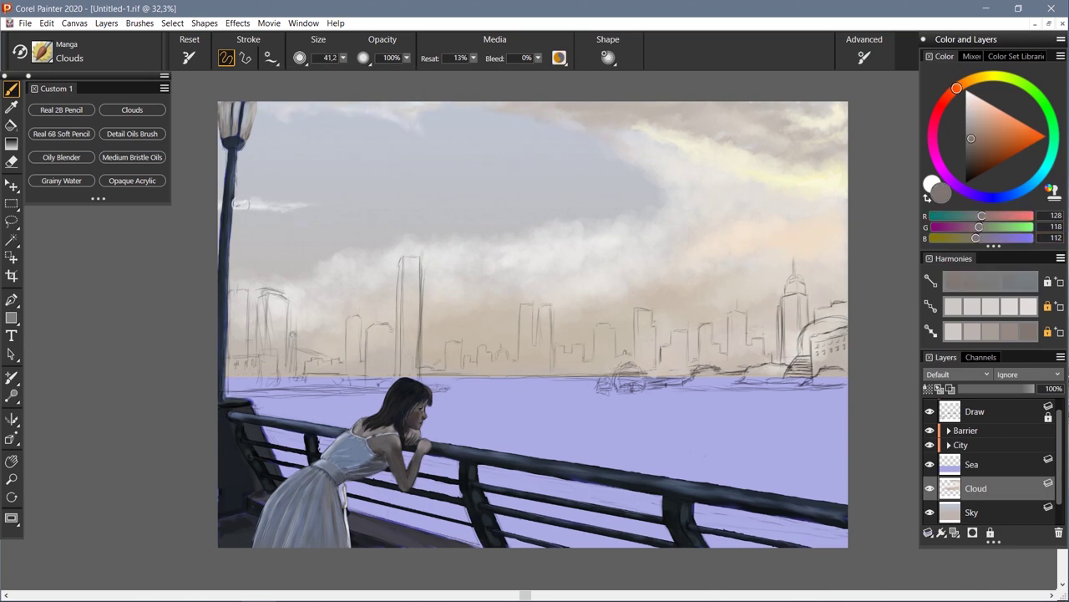
left_click(576, 224, "alt")
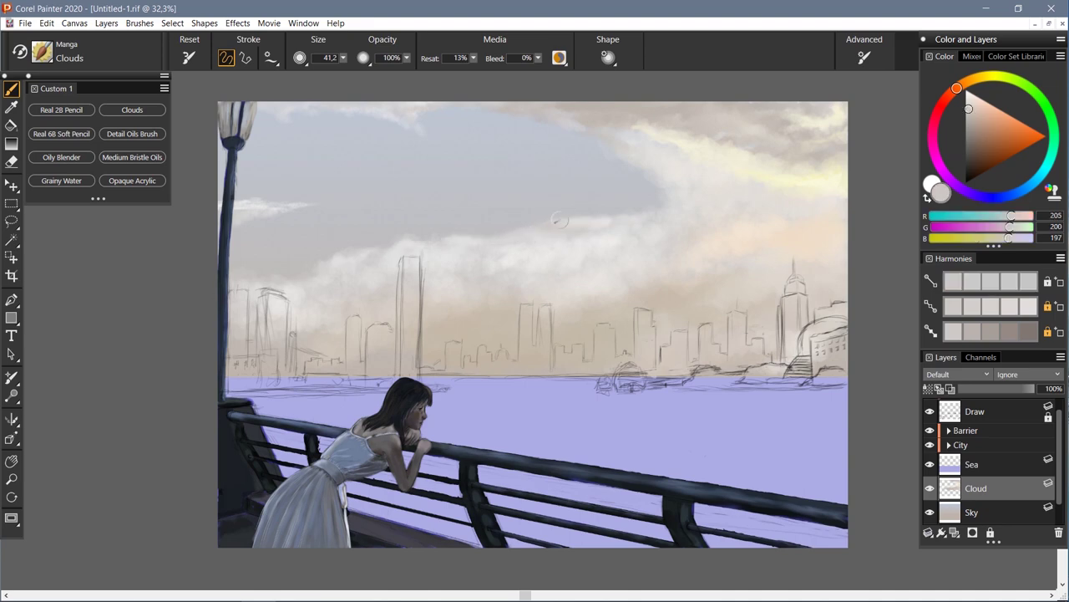
Paint an orange streak (240, 185, 128) in the clouds above the right skyline with the Clouds brush at size 18.1
left_click(964, 84)
left_click(1001, 114)
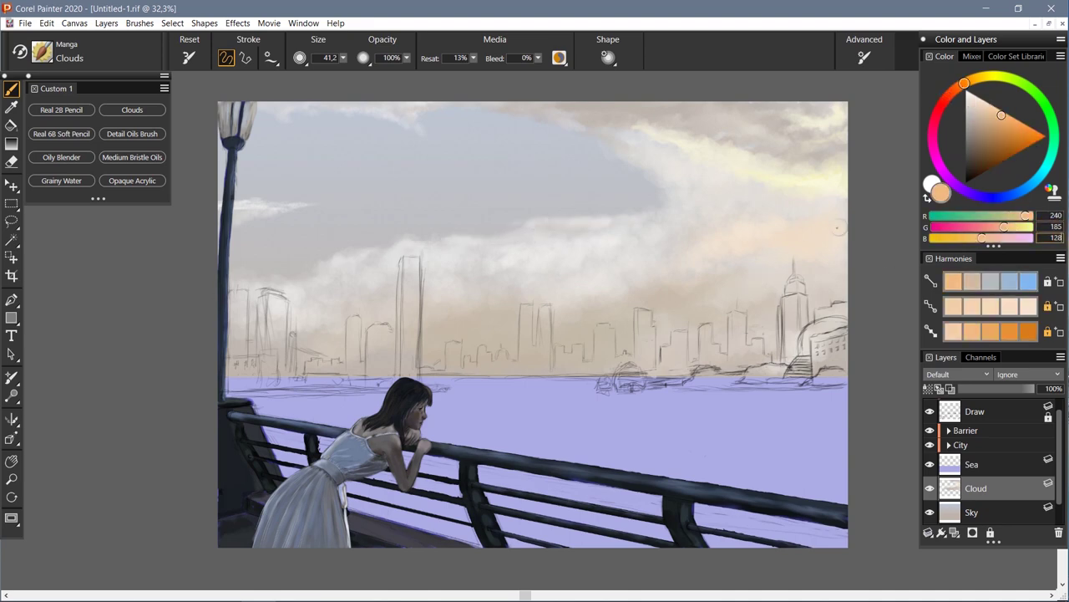
key("[")
key("[")
key("[")
key("[")
key("[")
Paint small off-white wisps across the open blue-grey sky beside the cloud bank with the Clouds brush at size 28.9
left_click(844, 179, "alt")
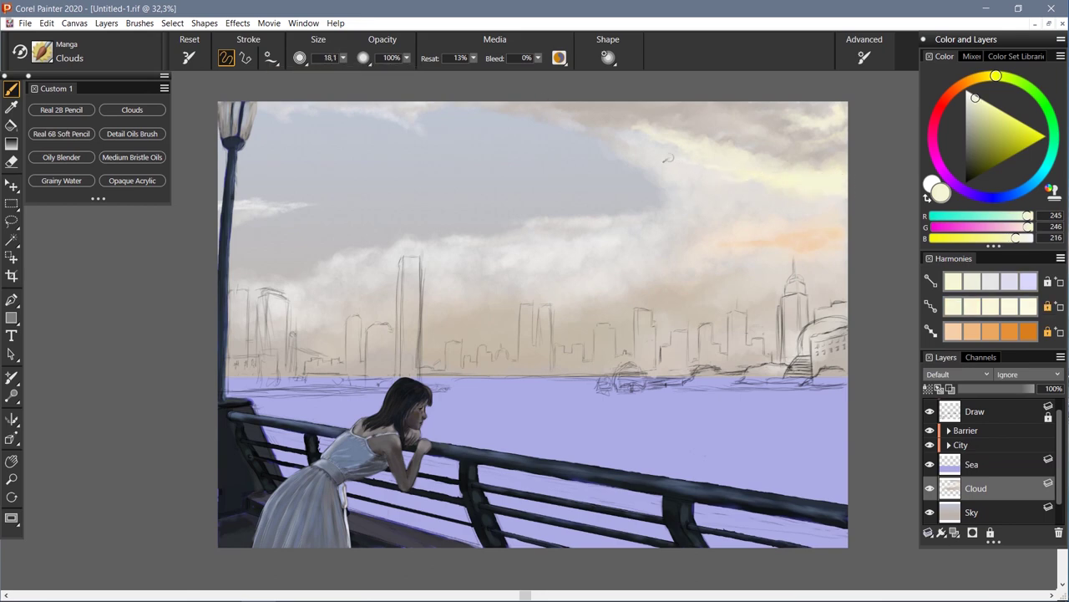
left_click(581, 157, "alt")
key("]")
key("]")
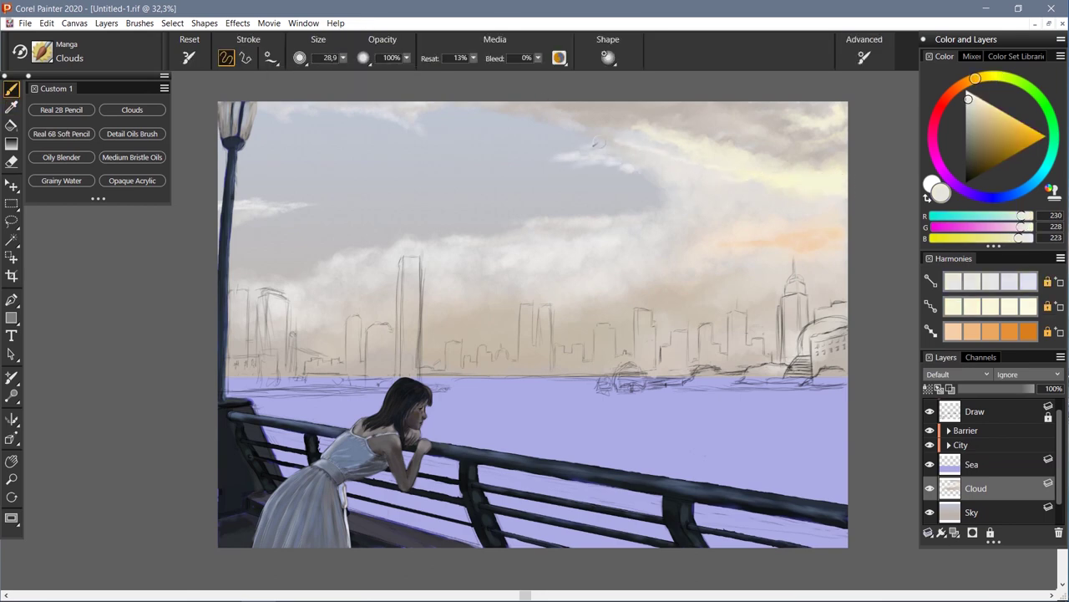
left_click(496, 151, "alt")
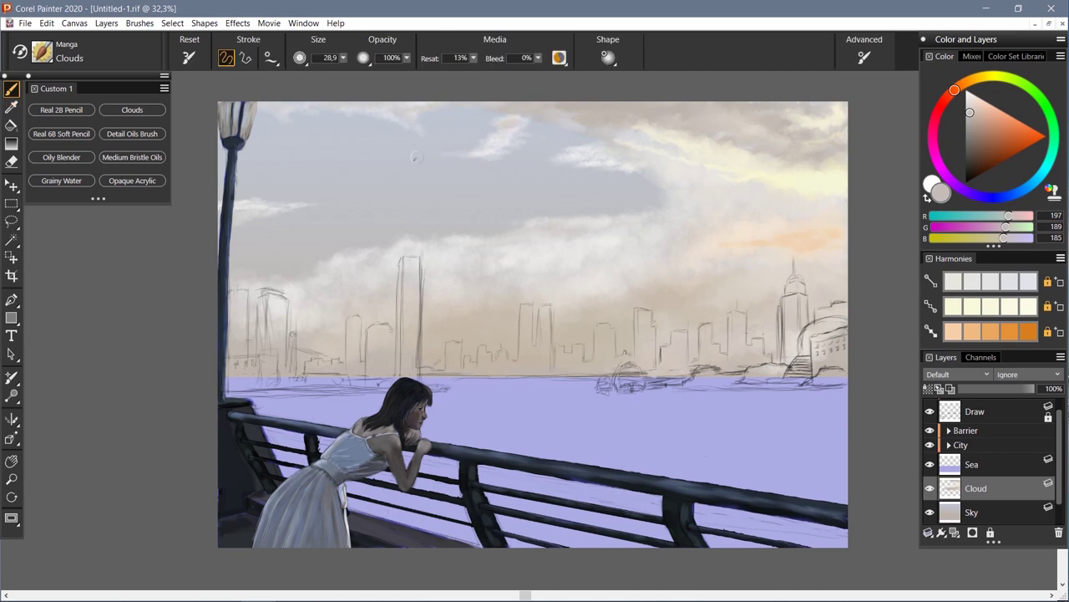
Add soft peach streaks (248, 220, 192) above the orange one and blend sampled sky tones into the neighbouring clouds
left_click_drag(825, 204, 798, 213)
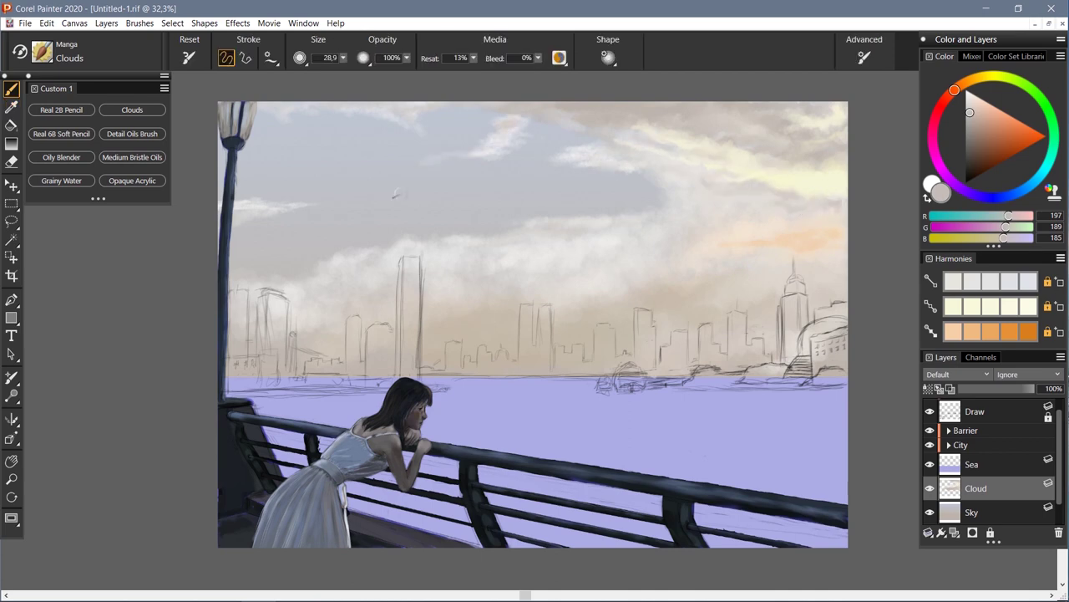
left_click(817, 208, "alt")
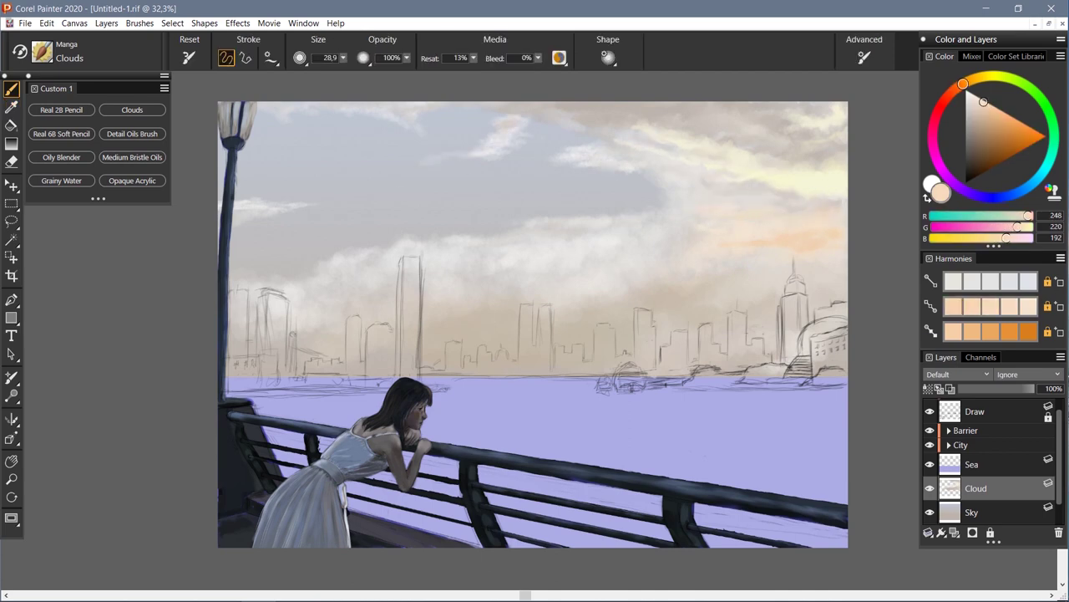
left_click(767, 282, "alt")
left_click(633, 176, "alt")
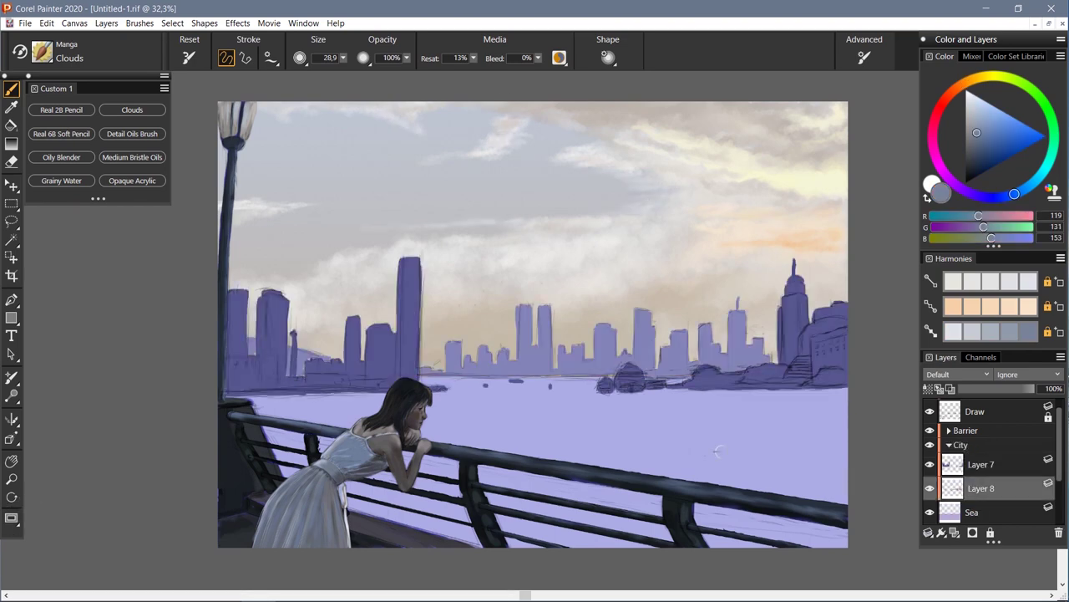
On Layer 8 of the City group, paint the twin towers' upper parts beige (181, 168, 154) with Medium Bristle Oils at size 13.2
scroll(519, 336, "up", 2)
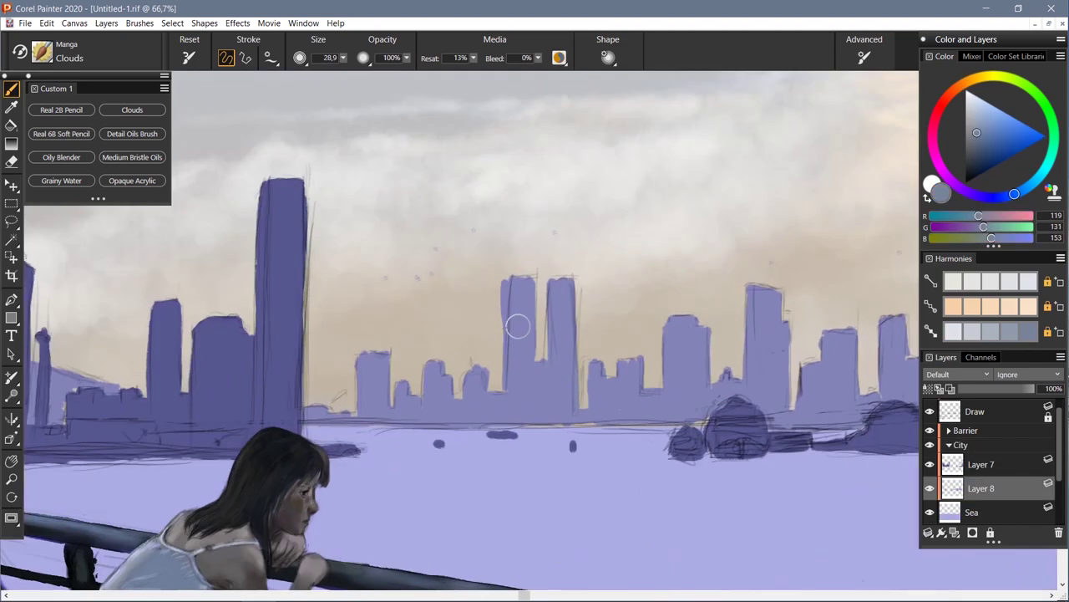
left_click(544, 263, "alt")
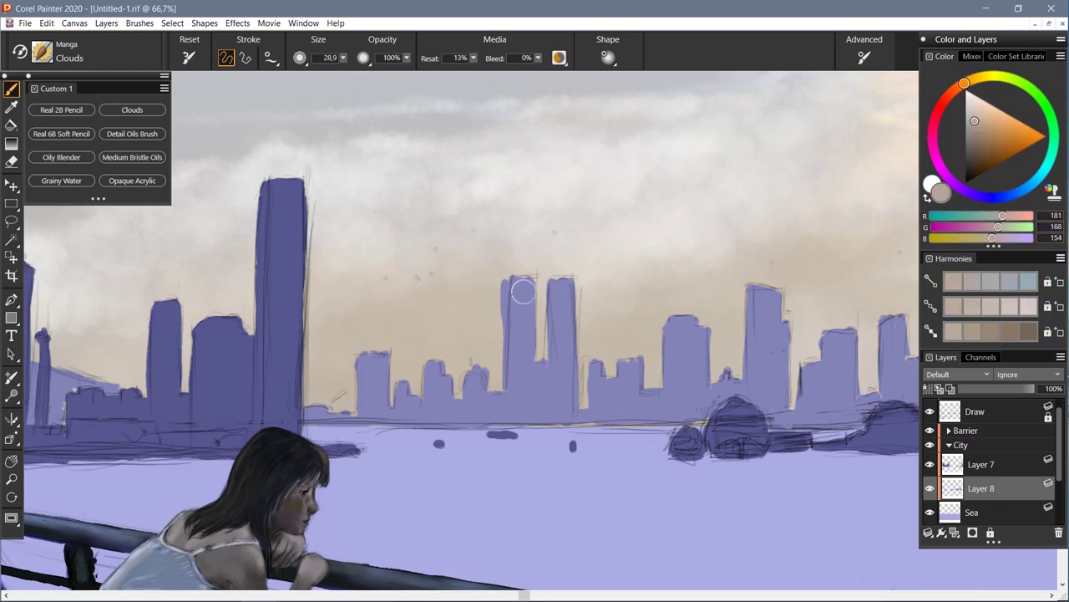
left_click(132, 157)
left_click_drag(561, 281, 560, 368)
mouse_move(523, 278)
left_mouse_down()
mouse_move(521, 368)
mouse_move(500, 332)
left_mouse_up()
key("n")
key("b")
left_click_drag(570, 413, 574, 287)
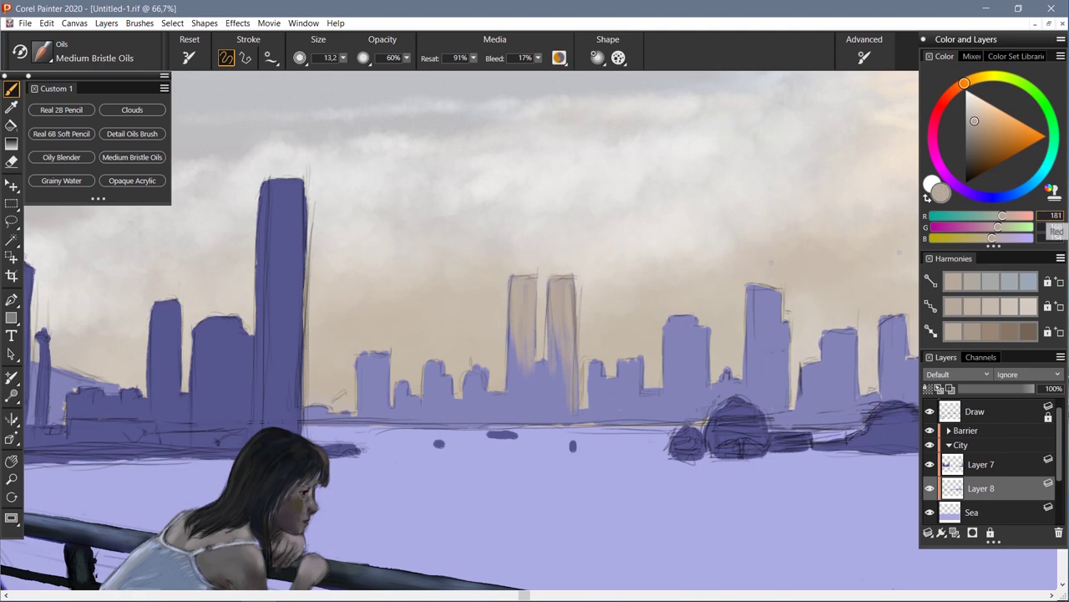
Cover the twin towers' lower parts in warm grey (155, 151, 145) and paint the distant shoreline strip in sampled grey
left_click(559, 351, "alt")
left_click_drag(562, 356, 560, 427)
left_click_drag(532, 365, 529, 429)
left_click_drag(518, 421, 512, 330)
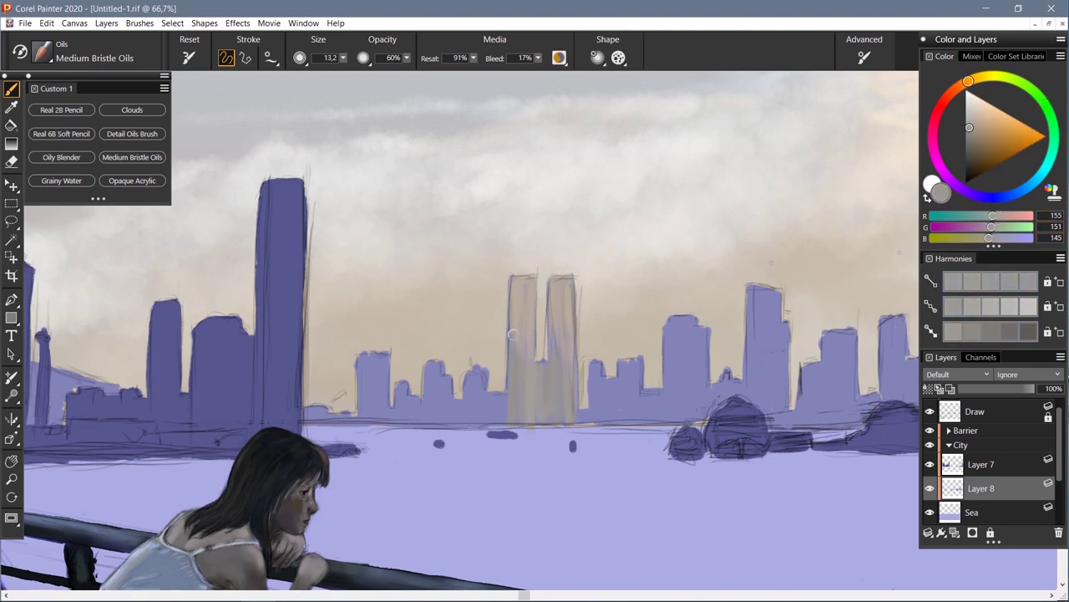
left_click(863, 425, "alt")
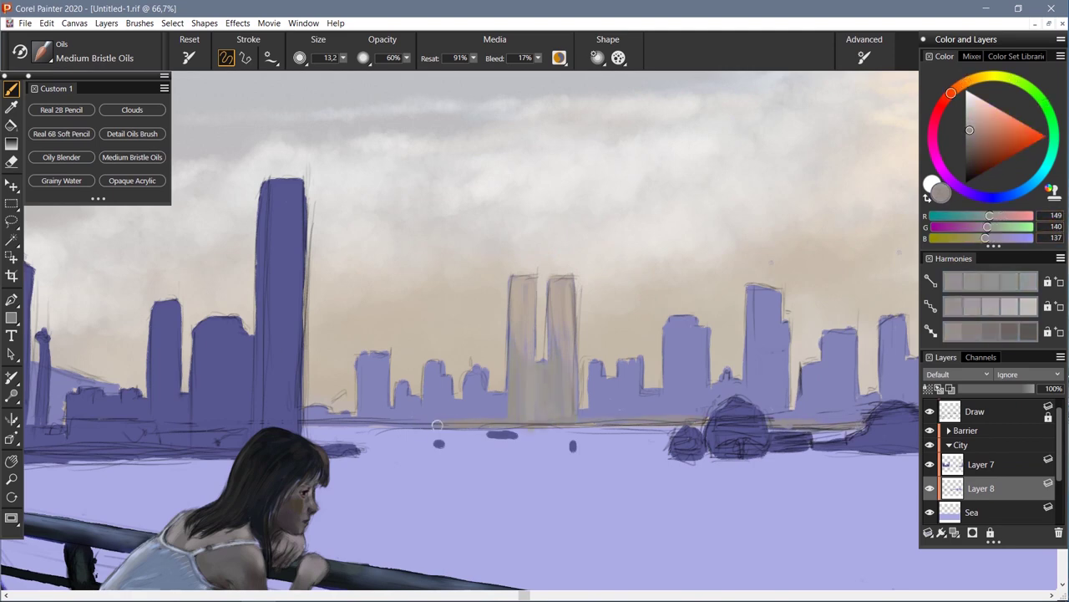
Block in the low buildings just right of the twin towers in warm grey (154, 149, 143) with Medium Bristle Oils
left_click(566, 376, "alt")
left_click_drag(594, 359, 589, 407)
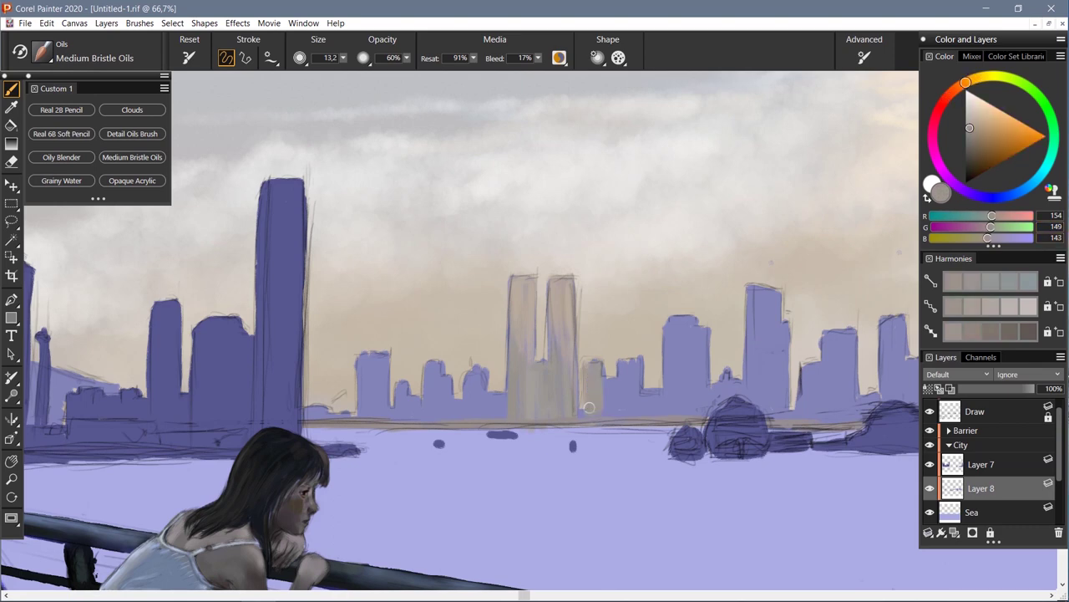
left_click_drag(635, 377, 629, 420)
left_click_drag(616, 419, 606, 351)
left_click(585, 384, "alt")
left_click_drag(651, 386, 650, 414)
Block in the broad, step-topped tower right of the low buildings with sampled warm greys
left_click(675, 387, "alt")
left_click_drag(678, 317, 687, 414)
left_click(681, 368, "alt")
left_click_drag(701, 324, 707, 391)
left_click(709, 355, "alt")
Paint the small domed building behind the round trees and the tall tower beside it in sampled beige-grey
left_click(727, 367, "alt")
left_click_drag(739, 383, 701, 417)
left_click(685, 351, "alt")
mouse_move(779, 290)
left_mouse_down()
mouse_move(761, 391)
mouse_move(768, 332)
left_mouse_up()
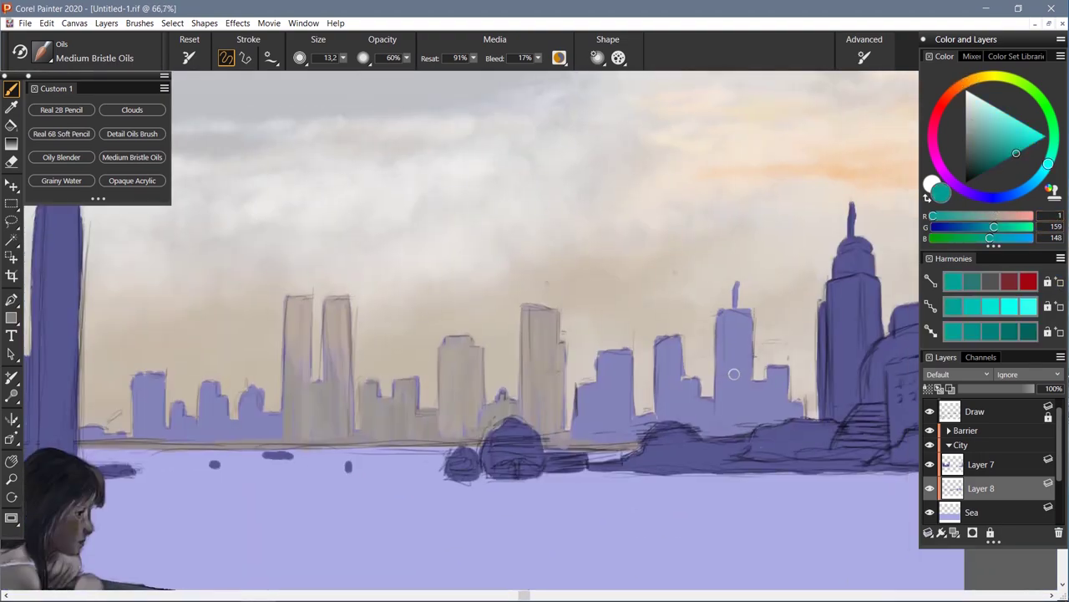
Block in the antenna-topped distant tower and the low buildings on its right with sampled beige-greys
left_click(728, 275, "alt")
mouse_move(735, 284)
left_mouse_down()
mouse_move(735, 312)
mouse_move(722, 315)
mouse_move(745, 320)
mouse_move(744, 386)
left_mouse_up()
left_click(728, 276, "alt")
left_click(729, 275, "alt")
left_click(728, 318, "alt")
left_click(735, 367, "alt")
left_click_drag(720, 314, 744, 435)
left_click(726, 328, "alt")
left_click(723, 311, "alt")
left_click(735, 359, "alt")
left_click_drag(795, 401, 786, 418)
left_click_drag(781, 372, 760, 426)
Cover the narrow stepped building left of the former antenna tower in beige-grey, starting from sampled sky beige (181, 168, 154)
key("ctrl+minus")
key("ctrl+minus")
key("ctrl+minus")
key("ctrl+plus")
key("ctrl+plus")
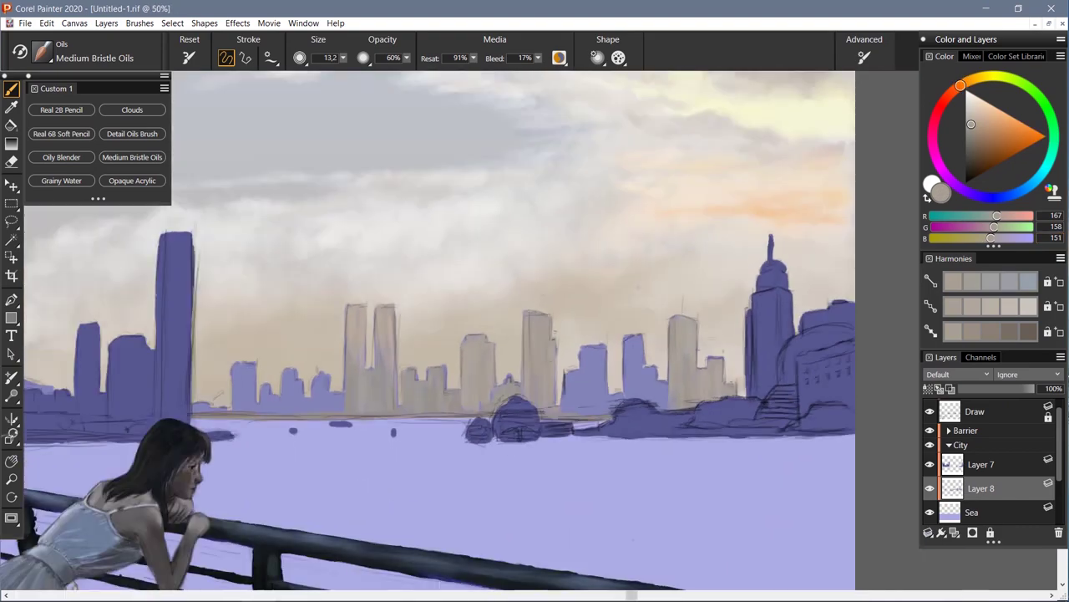
key("ctrl+plus")
left_click(674, 284, "alt")
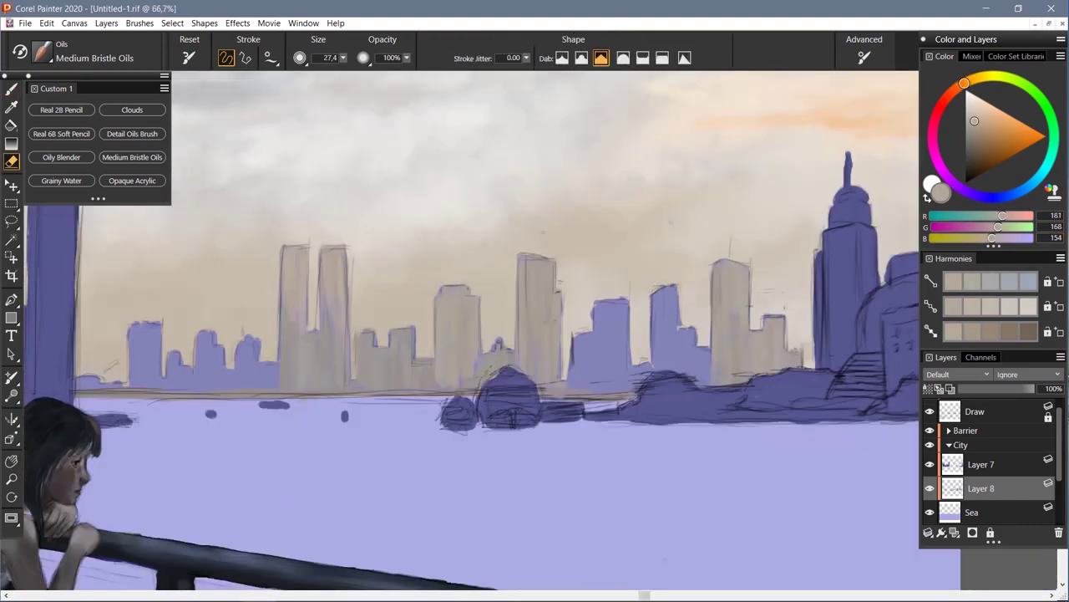
mouse_move(673, 291)
left_mouse_down()
mouse_move(672, 334)
mouse_move(677, 326)
mouse_move(693, 381)
left_mouse_up()
left_click(681, 328, "alt")
left_click_drag(660, 343, 681, 372)
left_click(517, 302, "alt")
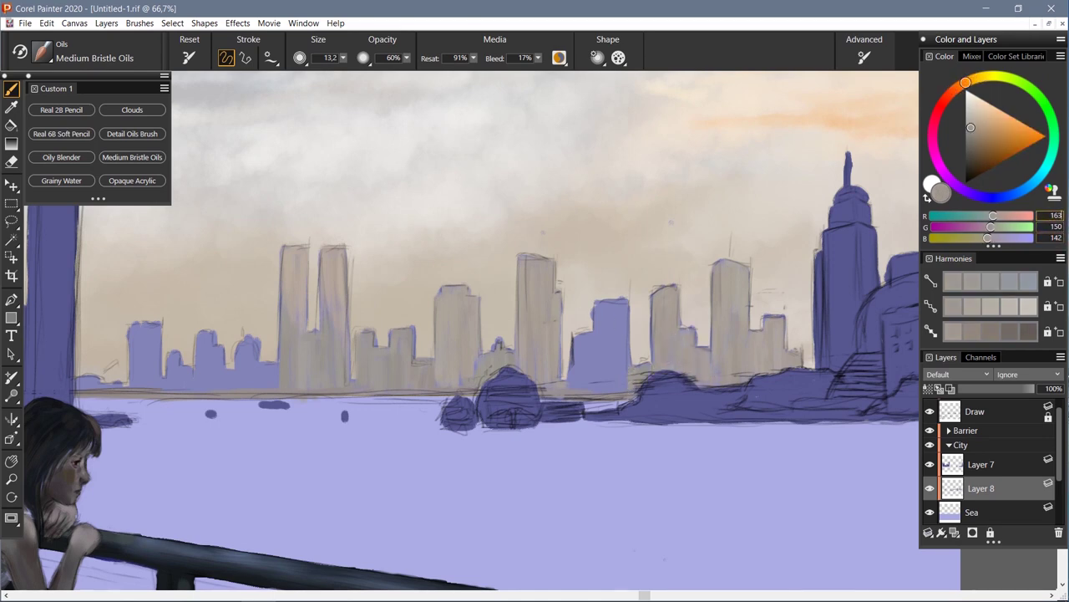
Paint over the remaining purple stepped building right of the round trees in warm grey with Medium Bristle Oils
left_click(577, 334, "alt")
left_click_drag(610, 301, 610, 384)
left_click_drag(576, 334, 591, 380)
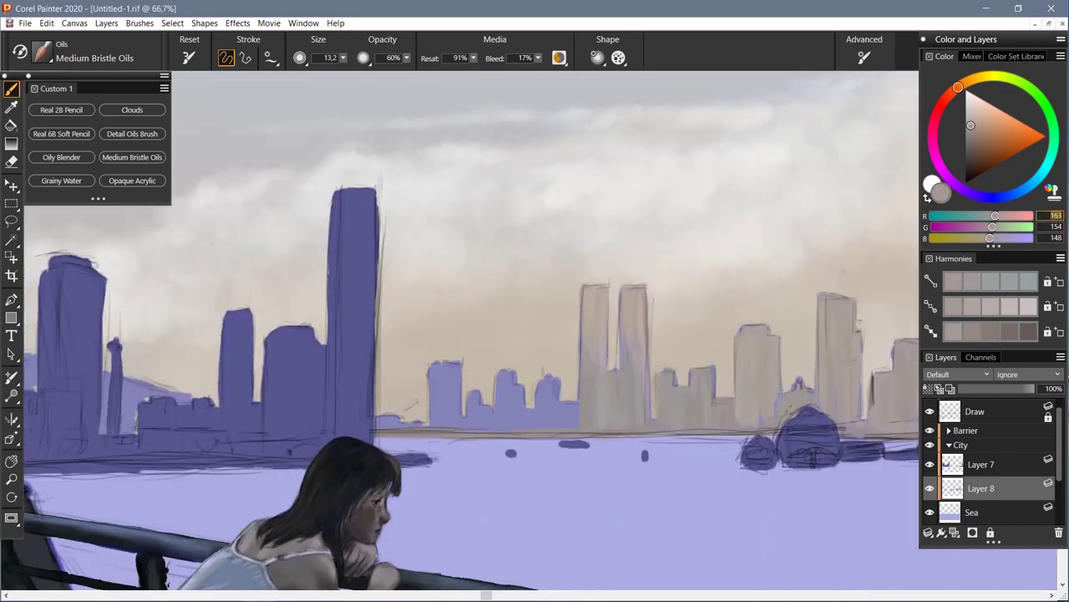
Block in the small spired building left of the twin towers in warm grey and refine its top with the Detail Oils Brush at size 15.0
left_click(574, 411, "alt")
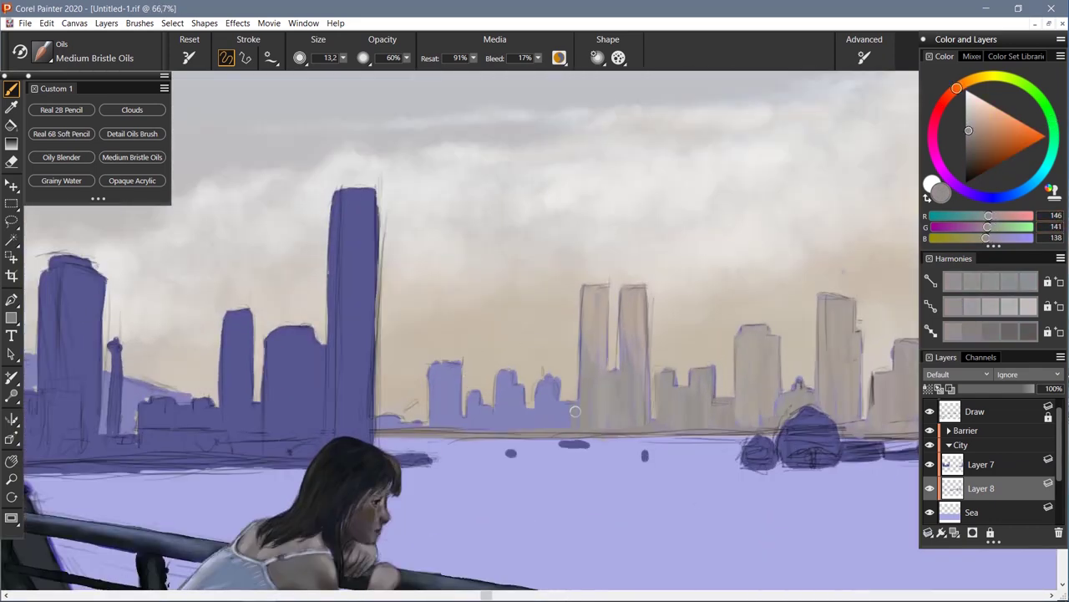
left_click(547, 392, "alt")
left_click_drag(547, 411, 543, 382)
left_click(132, 133)
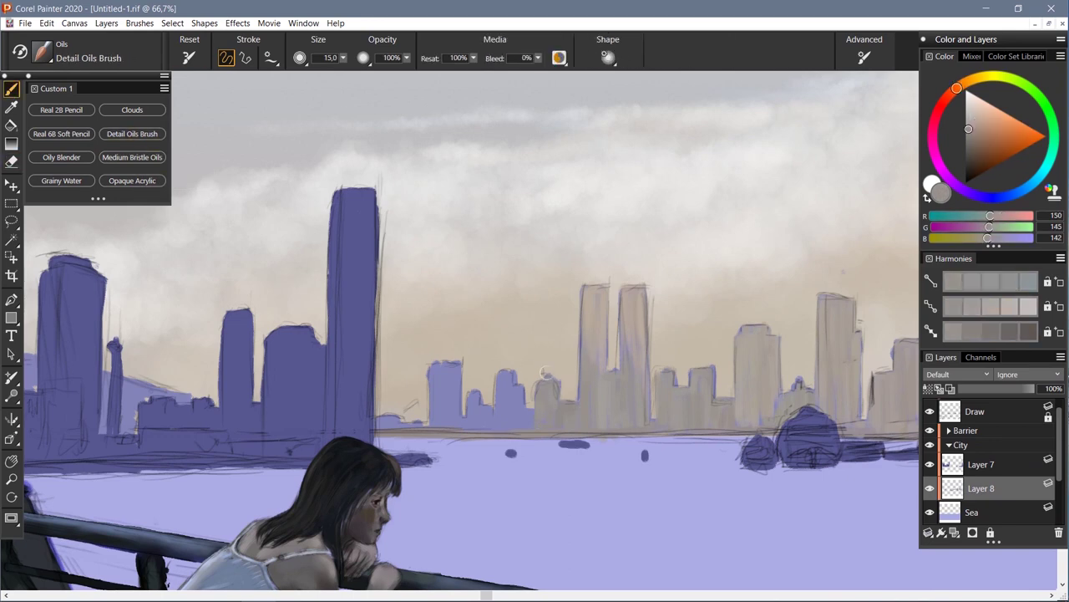
Cover the round-topped building in grey with Medium Bristle Oils at size 25.0 and shade it with the Detail Oils Brush in darker grey (111, 110, 109)
left_click(132, 157)
left_click(521, 413, "alt")
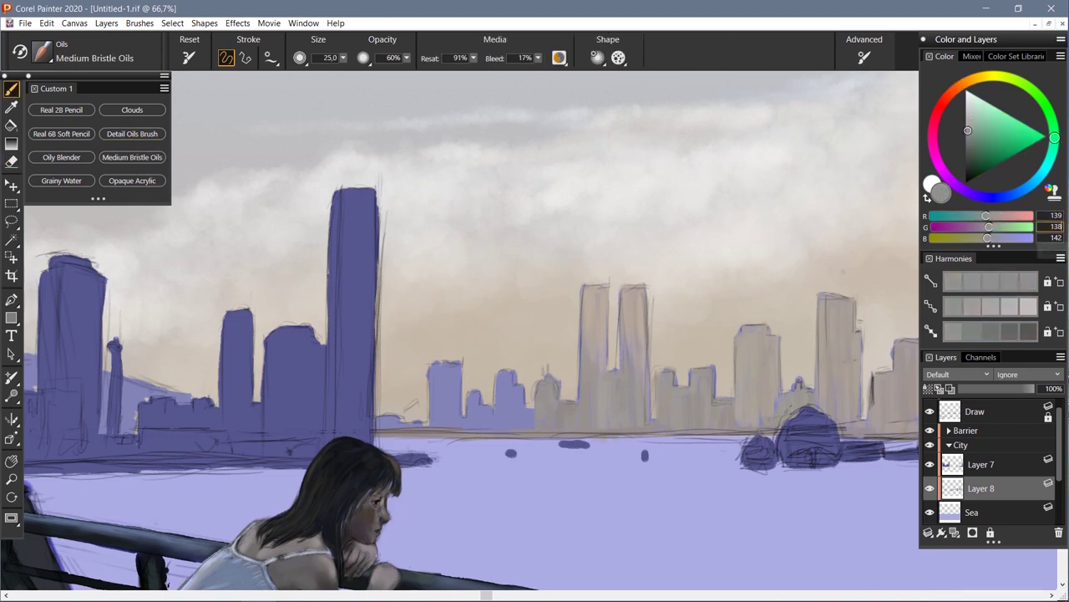
key("slash")
left_click(507, 407, "alt")
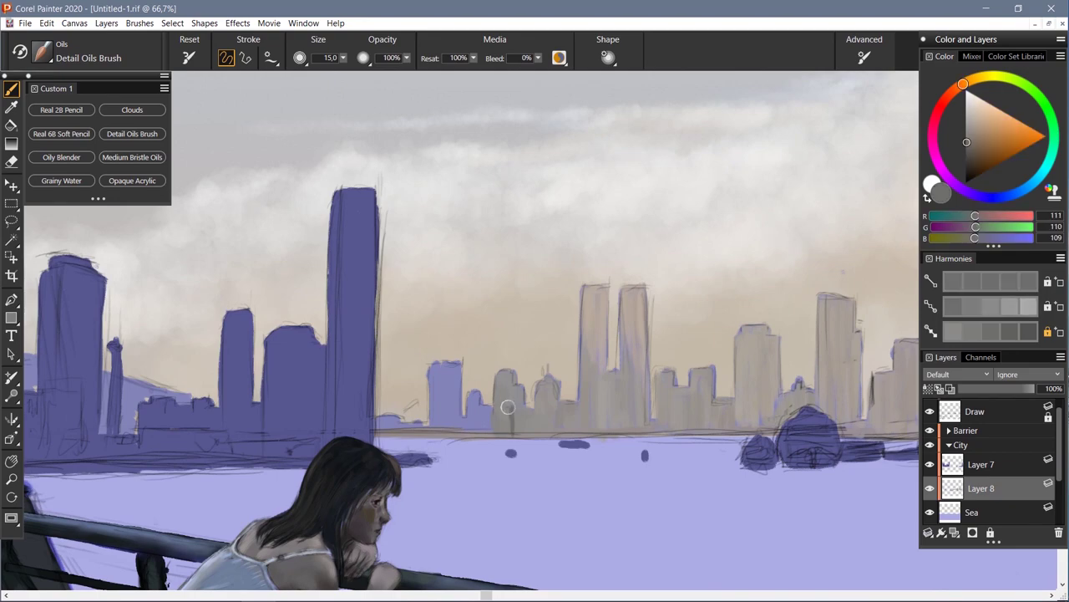
left_click(520, 403, "alt")
left_click_drag(502, 413, 523, 411)
Block in the flat-topped building at the left end of the distant row in neutral grey and return to Medium Bristle Oils at size 25.0
key("ctrl+0")
key("ctrl+0")
left_click(1049, 215)
type("144")
key("Tab")
type("142")
key("Tab")
type("143")
key("Tab")
key("slash")
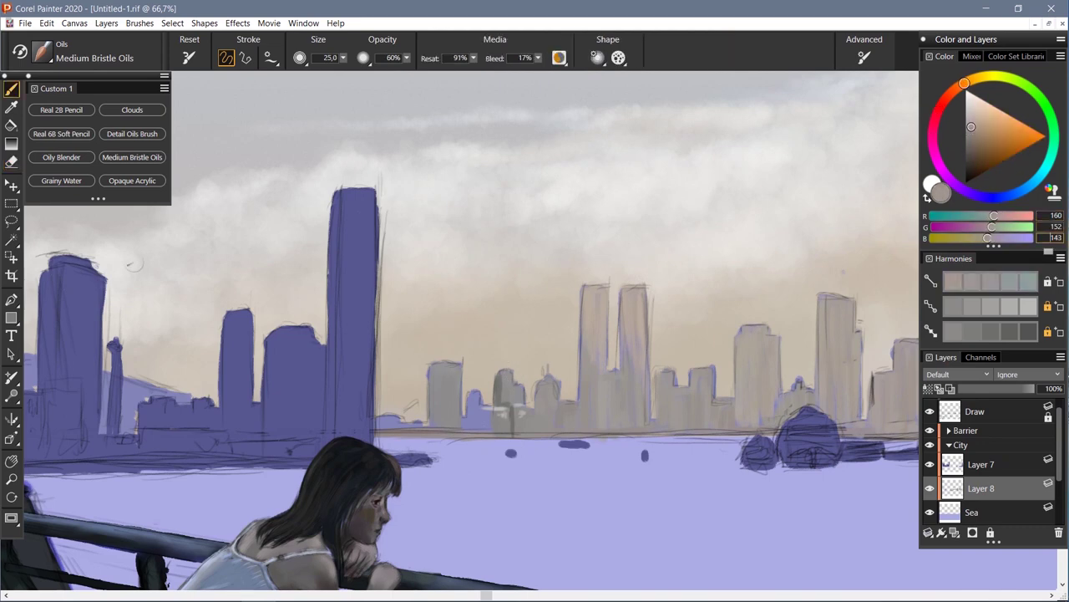
Paint the small building between the flat-topped and round-topped ones, plus the low shore strip beside them, in sampled greys
left_click(473, 407, "alt")
left_click(480, 422, "alt")
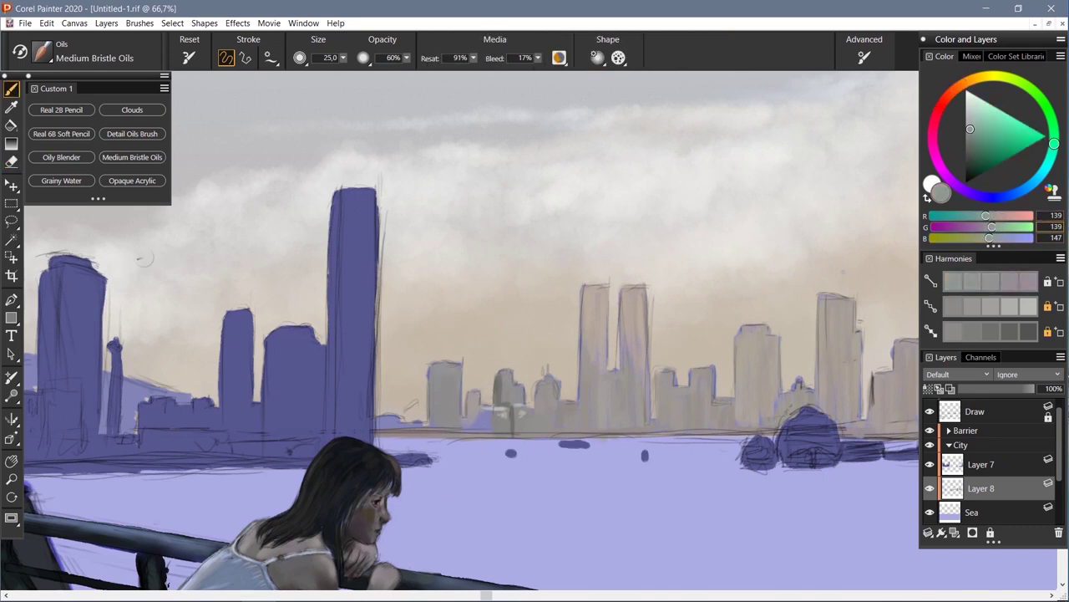
left_click(460, 407, "alt")
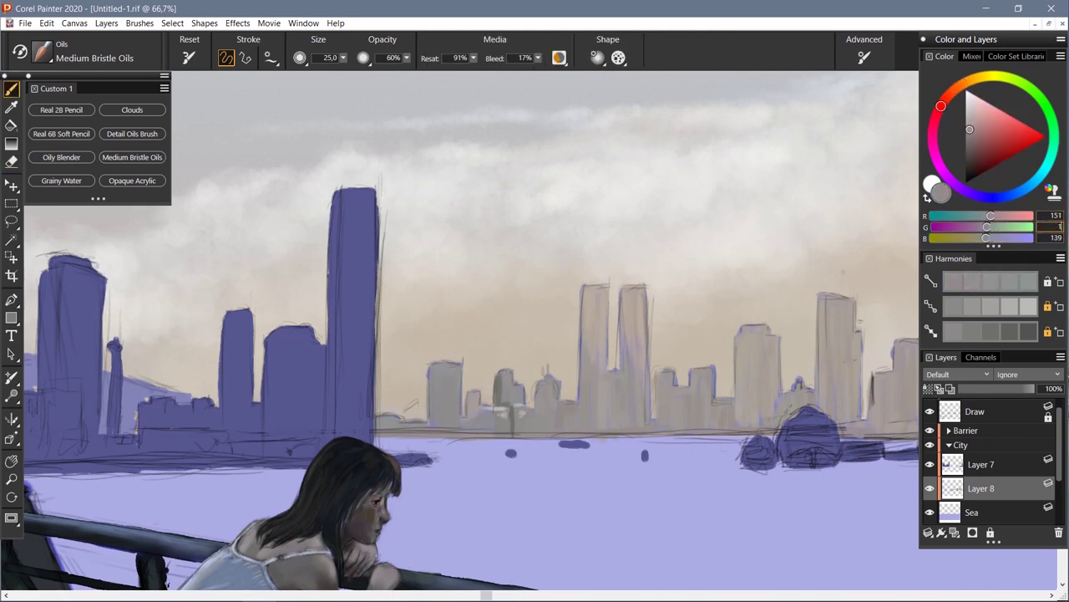
Paint the distant hill behind the purple buildings at the city's left end in sampled blue-greys with Medium Bristle Oils
left_click_drag(115, 384, 336, 394)
left_click(322, 383, "alt")
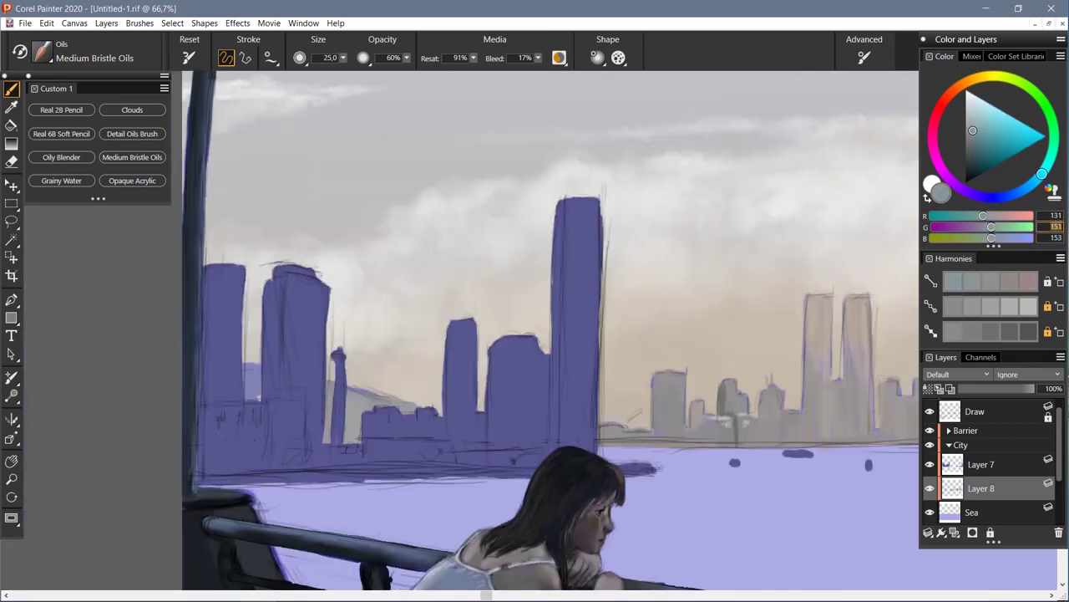
key("ctrl+minus")
key("ctrl+minus")
Blend the distant row of buildings with Grainy Water at size 13.3 and the Oily Blender at size 30.0
left_click(61, 181)
key("ctrl+plus")
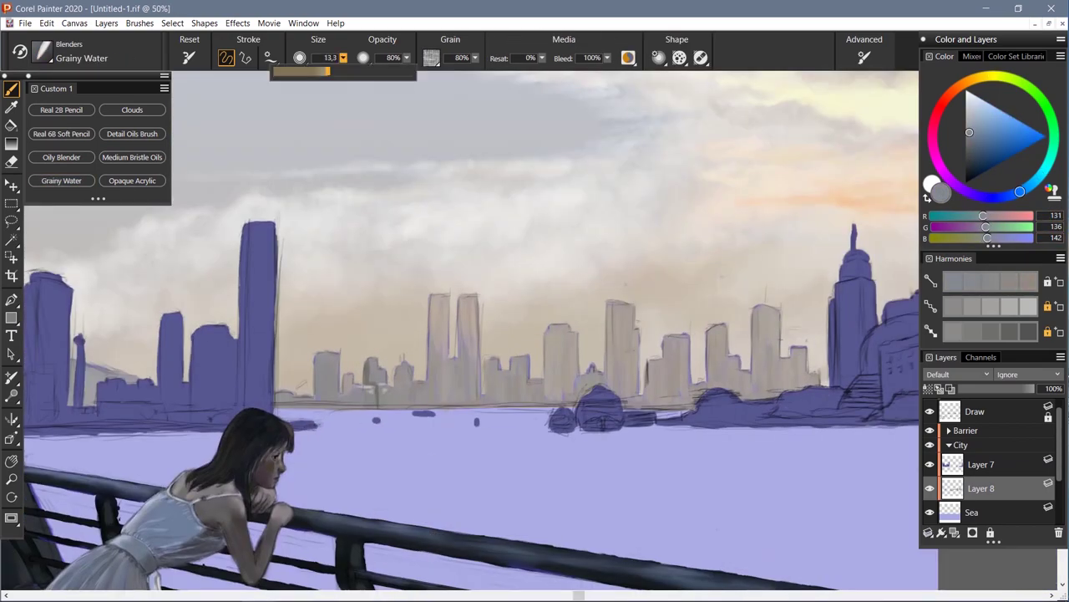
left_click(61, 158)
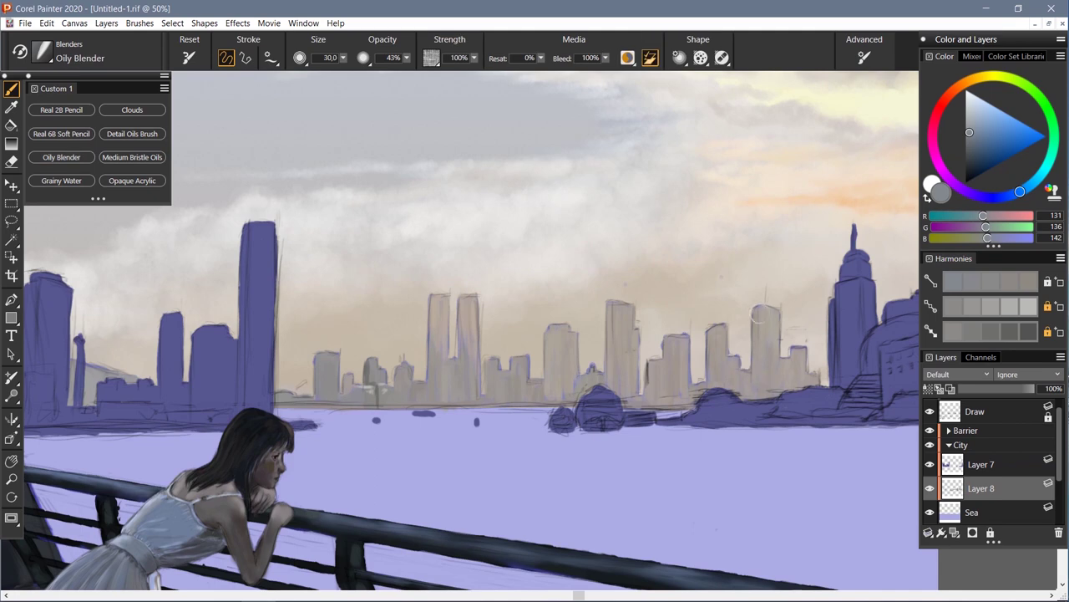
Unlock the Draw layer and clean stray marks around the distant buildings with the Eraser at size 27.4
left_click(1048, 416)
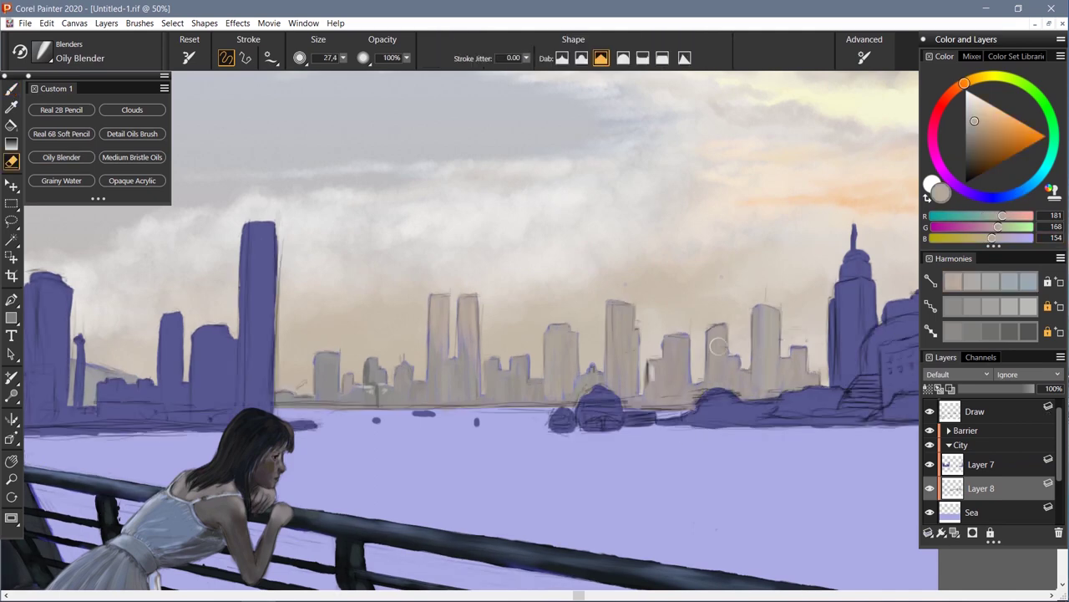
left_click(977, 411)
key("ctrl+z")
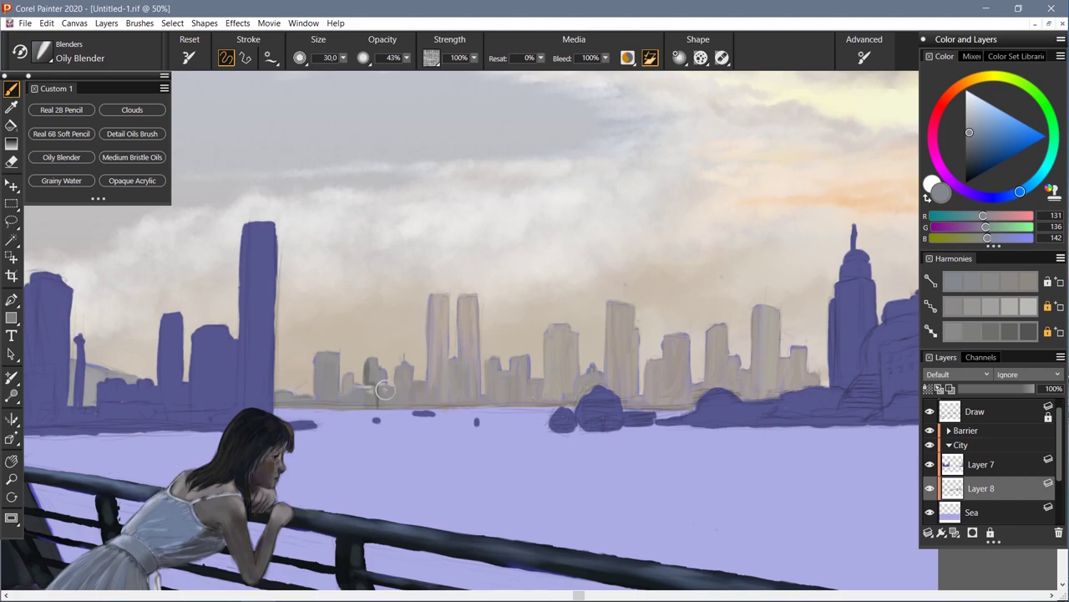
key("1")
key("ctrl+minus")
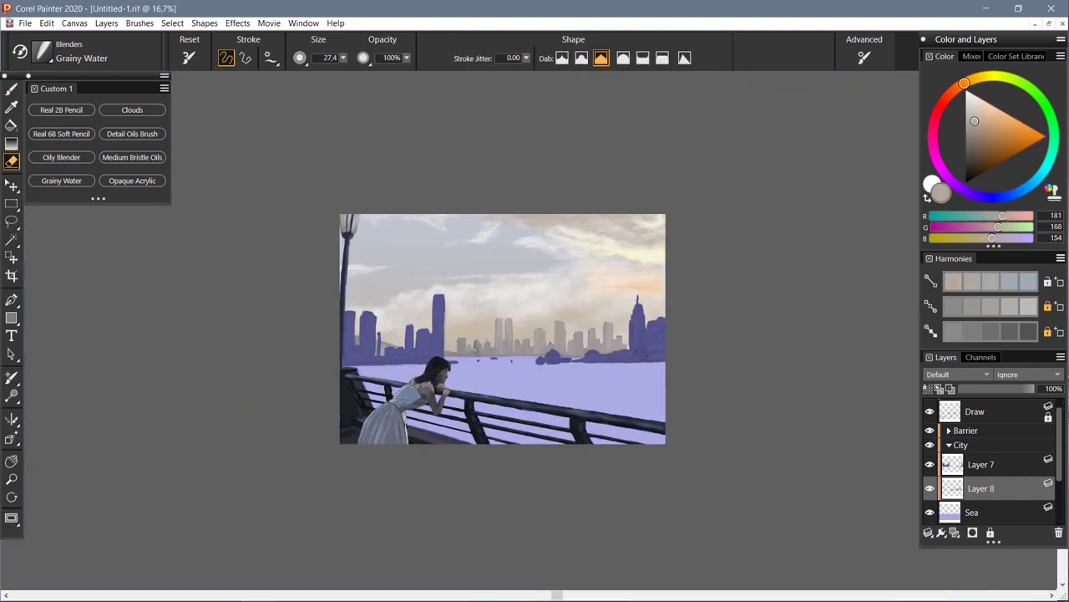
Block in the windowed building and the dark ground at its base on Layer 7 in sampled greys with Medium Bristle Oils at size 25.0
scroll(696, 354, "up", 3)
left_click(697, 354, "alt")
key("2")
mouse_move(660, 299)
left_mouse_down()
mouse_move(659, 374)
mouse_move(634, 336)
mouse_move(655, 372)
mouse_move(605, 392)
mouse_move(654, 412)
mouse_move(624, 403)
left_mouse_up()
left_click(619, 385, "alt")
left_click(653, 386, "alt")
left_click(597, 403, "alt")
left_click(596, 403, "alt")
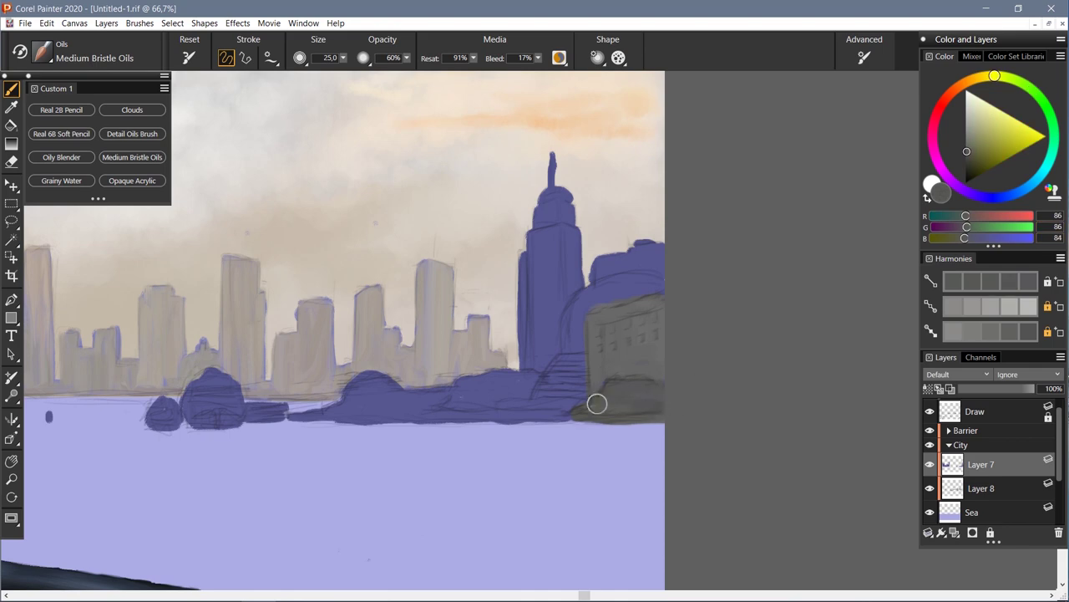
Paint the shoreline's dark lower edge in grey (61, 61, 61) at size 6.3 and extend the ground strip above it in sampled olive-greys
key("3")
left_click(132, 157)
left_click_drag(661, 421, 336, 418)
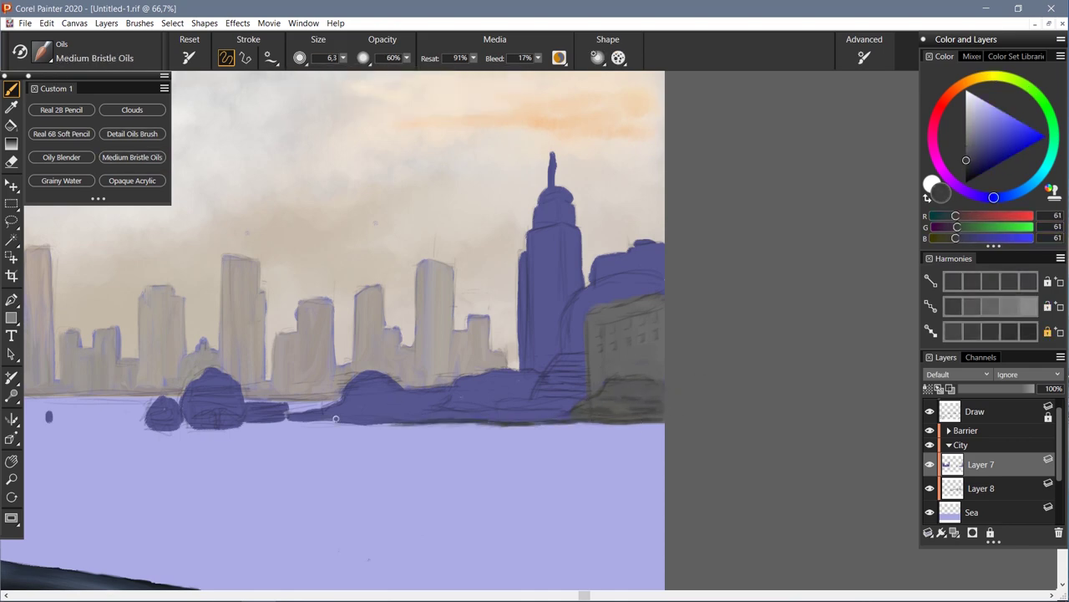
left_click(566, 420, "alt")
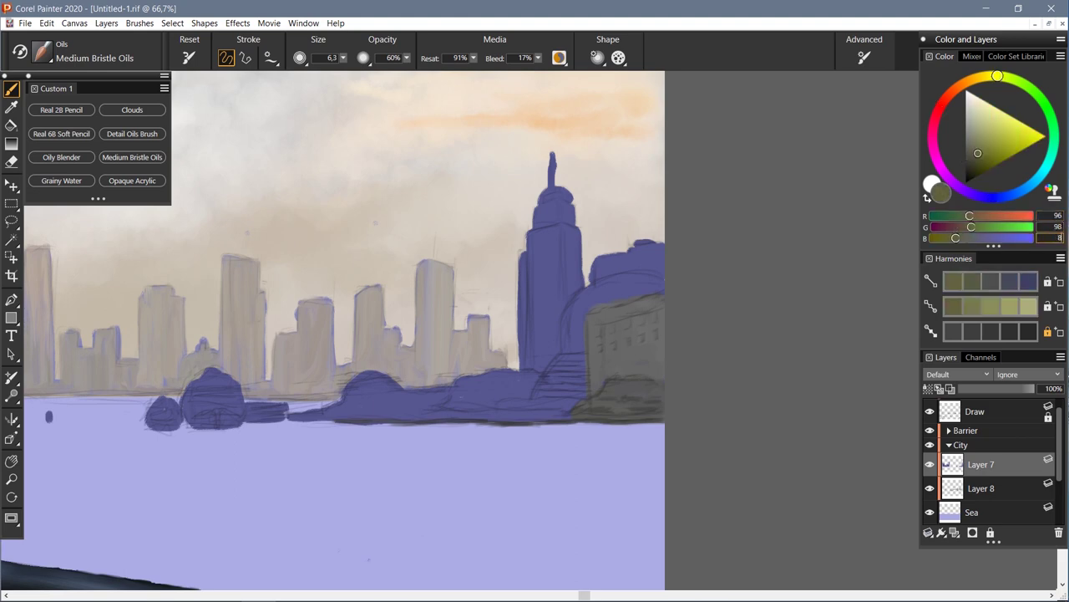
left_click(567, 406, "alt")
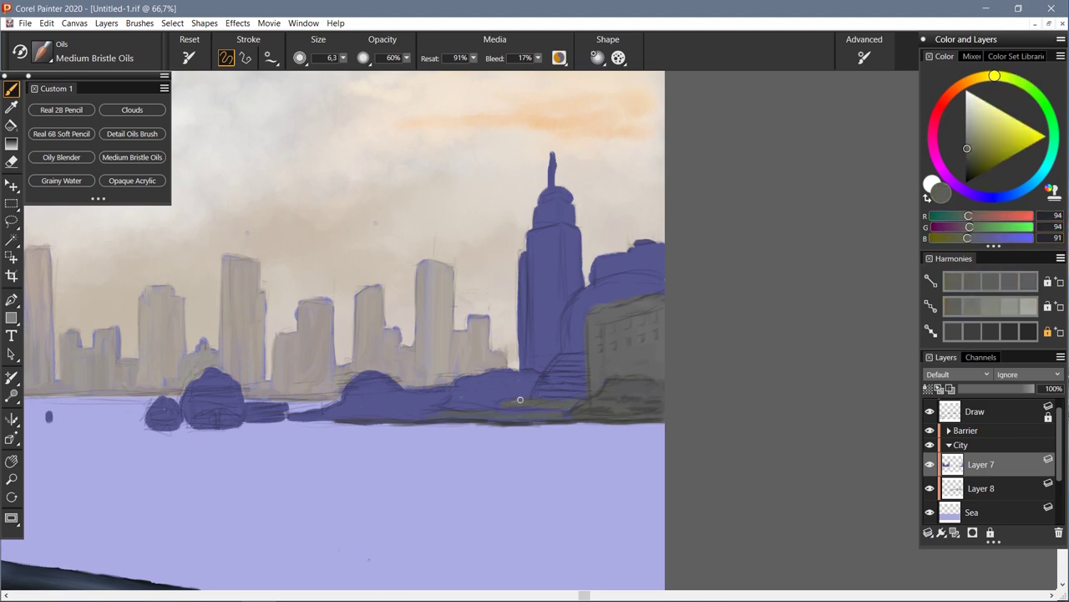
Paint the stairs beside the windowed building as light grey treads separated by dark grey (61, 61, 61) at size 6.3
left_click(568, 363, "alt")
left_click(564, 393, "alt")
left_click(572, 398, "alt")
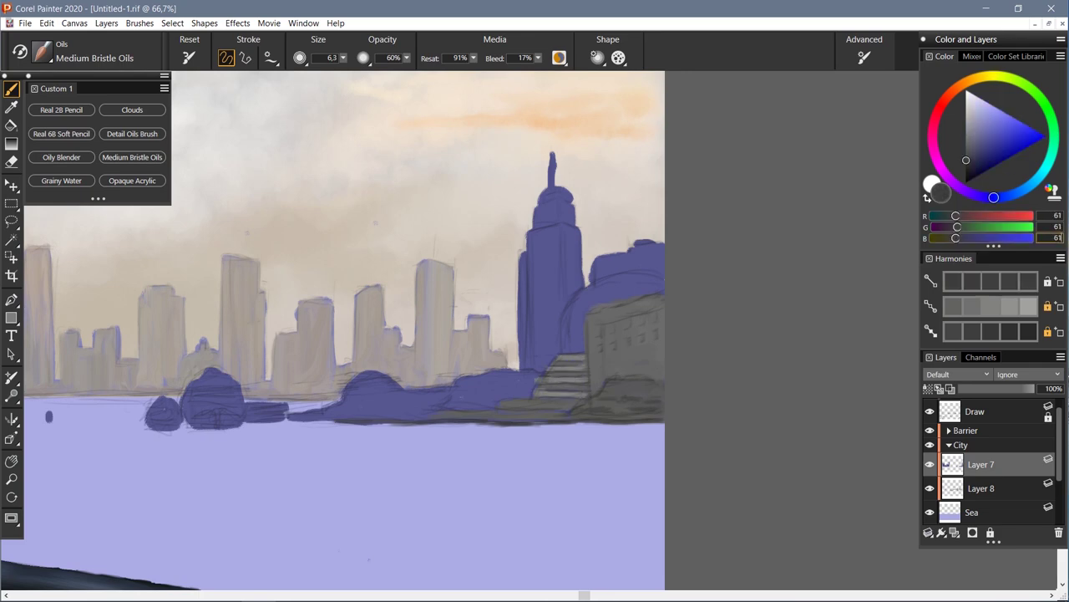
left_click(642, 358, "alt")
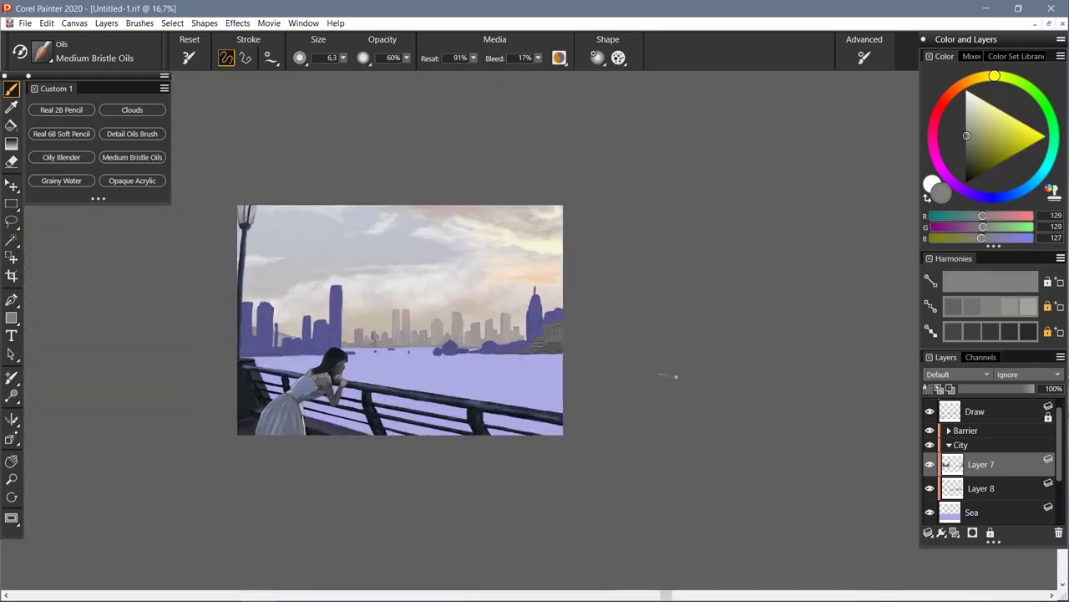
Cover the domed roof behind the windowed building in sampled greys, enlarging Medium Bristle Oils to size 25.0
scroll(674, 375, "up", 3)
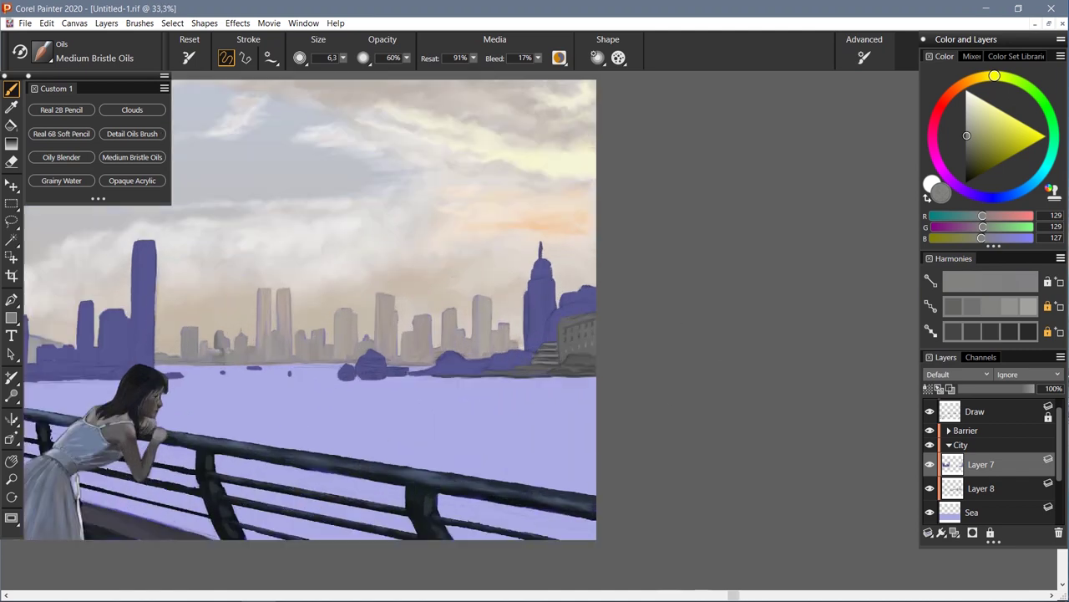
scroll(514, 339, "up", 1)
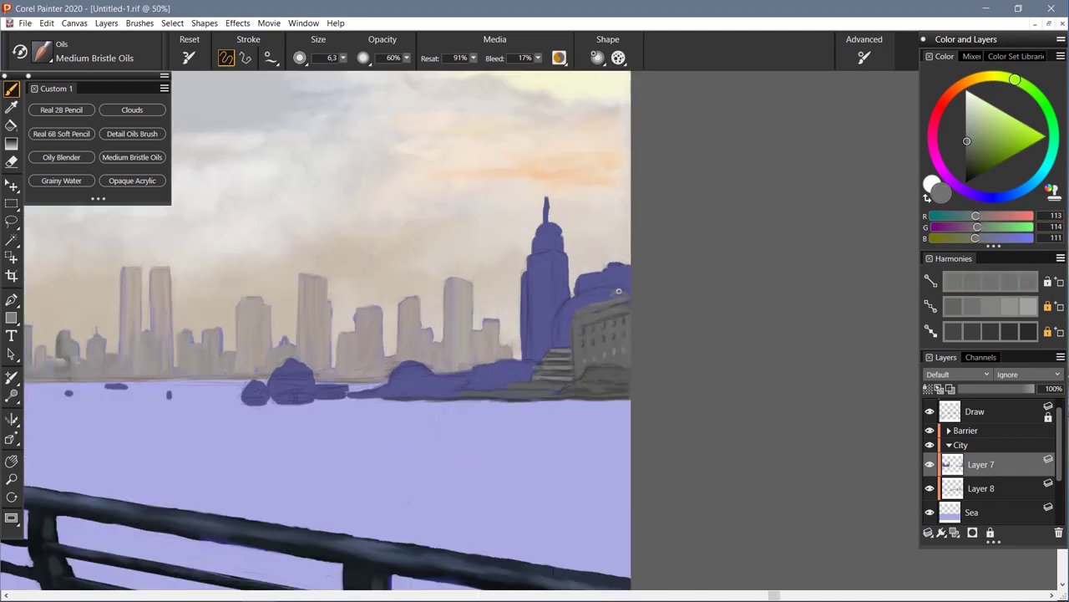
left_click(562, 330, "alt")
left_click(595, 293, "alt")
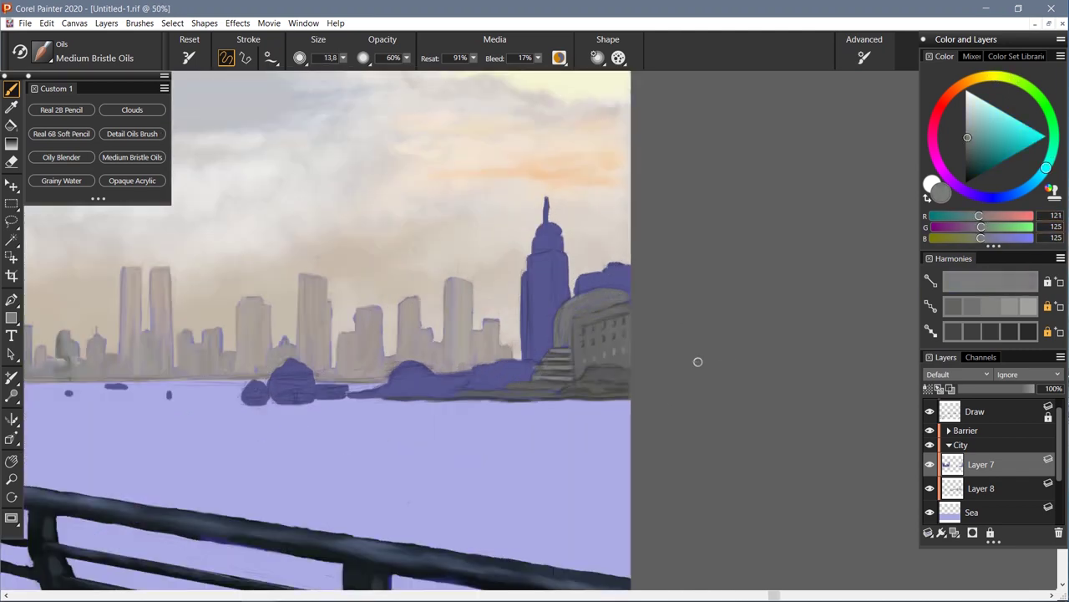
left_click(577, 311, "alt")
left_click(591, 310, "alt")
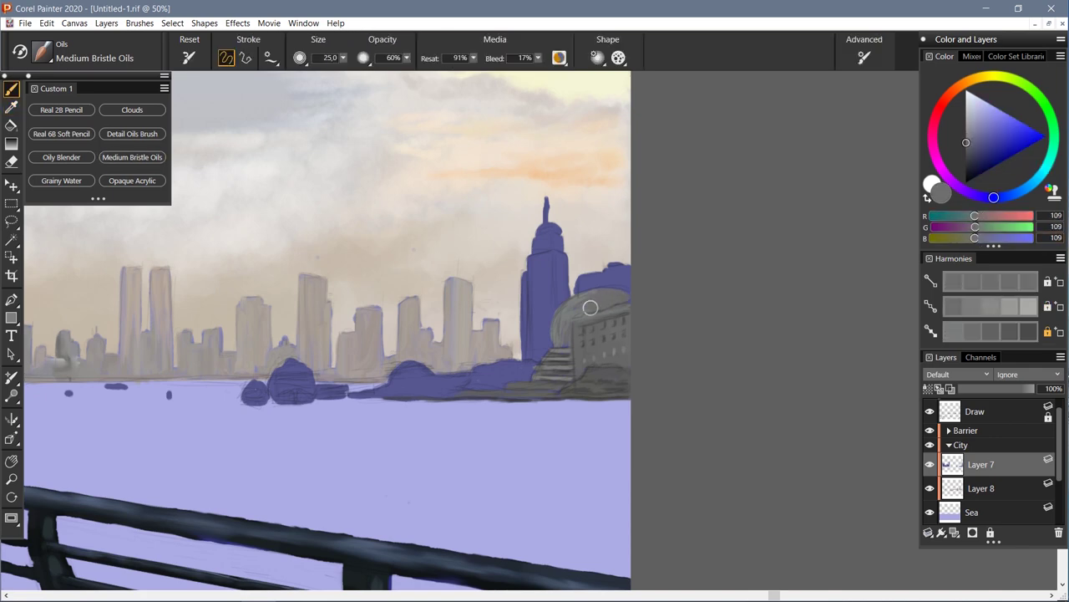
Block in the building behind the domed roof in sampled greys with a warmer grey (149, 134, 128) on its left side
left_click(614, 269, "alt")
left_click_drag(622, 272, 577, 288)
key("n")
key("b")
left_click(591, 348, "alt")
left_click(582, 282, "alt")
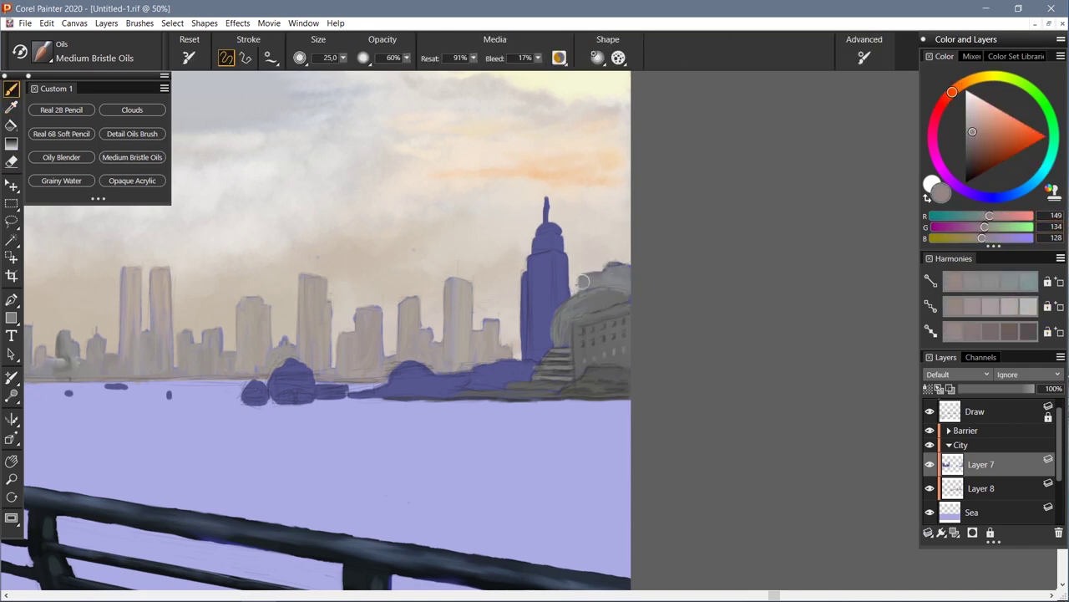
Cover the body of the tall tower beside the dome in sampled greys with Medium Bristle Oils at size 25.0
left_click(555, 251, "alt")
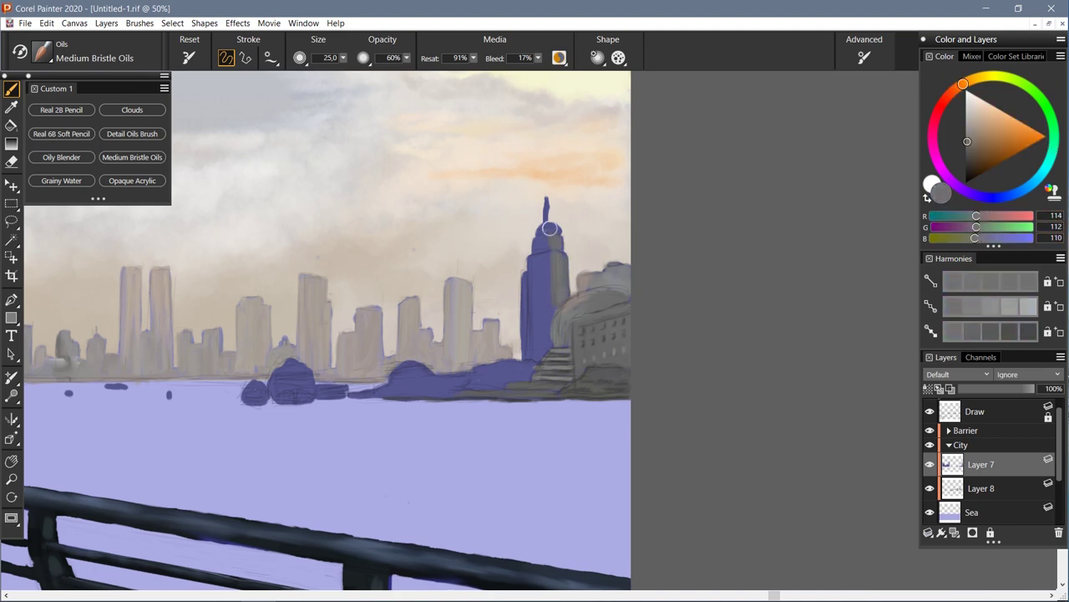
key("n")
scroll(526, 330, "up", 1)
key("b")
left_click(569, 183, "alt")
left_click(585, 275, "alt")
Finish the tall tower's base, upper tier and left wing in grey and erase its purple spire
left_click(132, 157)
mouse_move(547, 318)
left_mouse_down()
mouse_move(544, 222)
mouse_move(543, 368)
left_mouse_up()
left_click_drag(556, 209, 556, 176)
left_click(557, 239, "alt")
mouse_move(520, 246)
left_mouse_down()
mouse_move(520, 376)
mouse_move(521, 276)
left_mouse_up()
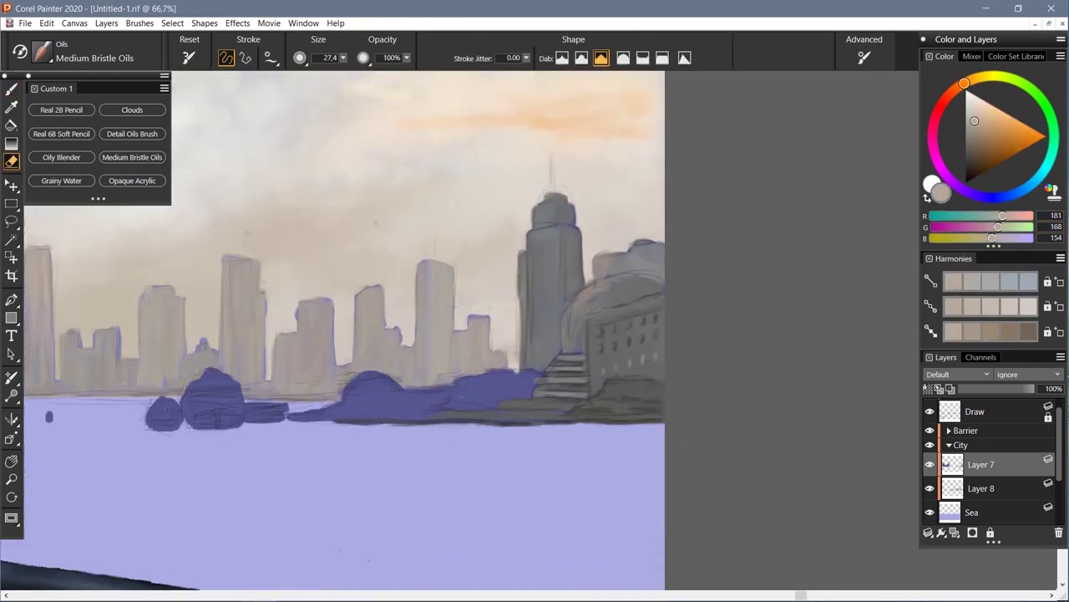
Paint a thin spire with angled supports on the tall tower in grey (150, 147, 142) using the Detail Oils Brush at size 6.6
left_click(585, 172, "alt")
left_click(132, 133)
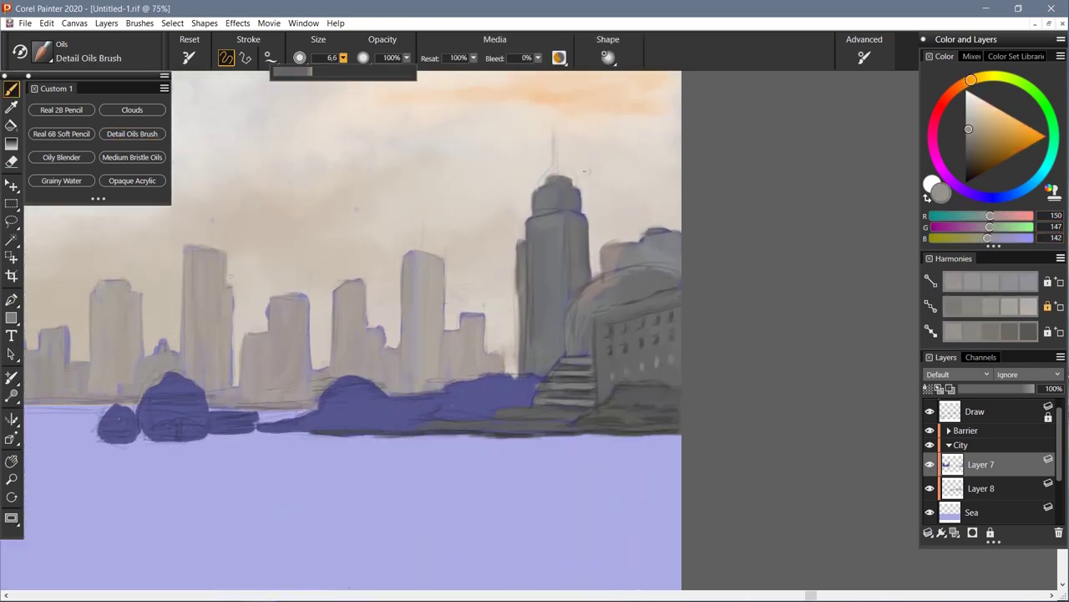
scroll(585, 171, "up", 2)
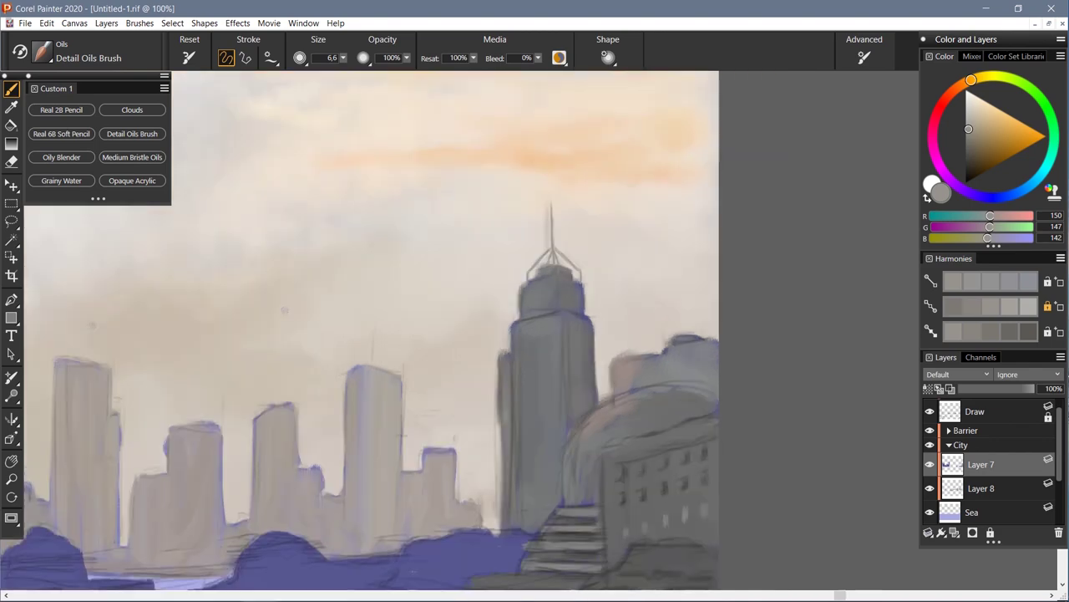
Shade the tall tower in sampled blue-greys with Medium Bristle Oils at size 5.9, then select Layer 8 and Grainy Water at size 13.3
scroll(582, 178, "up", 2)
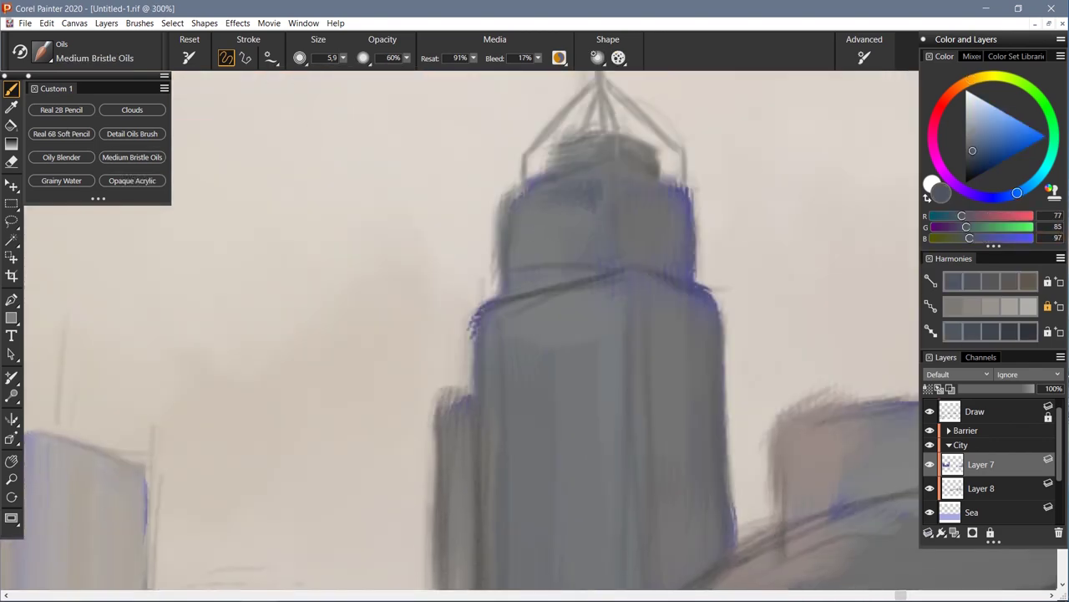
left_click(568, 196, "alt")
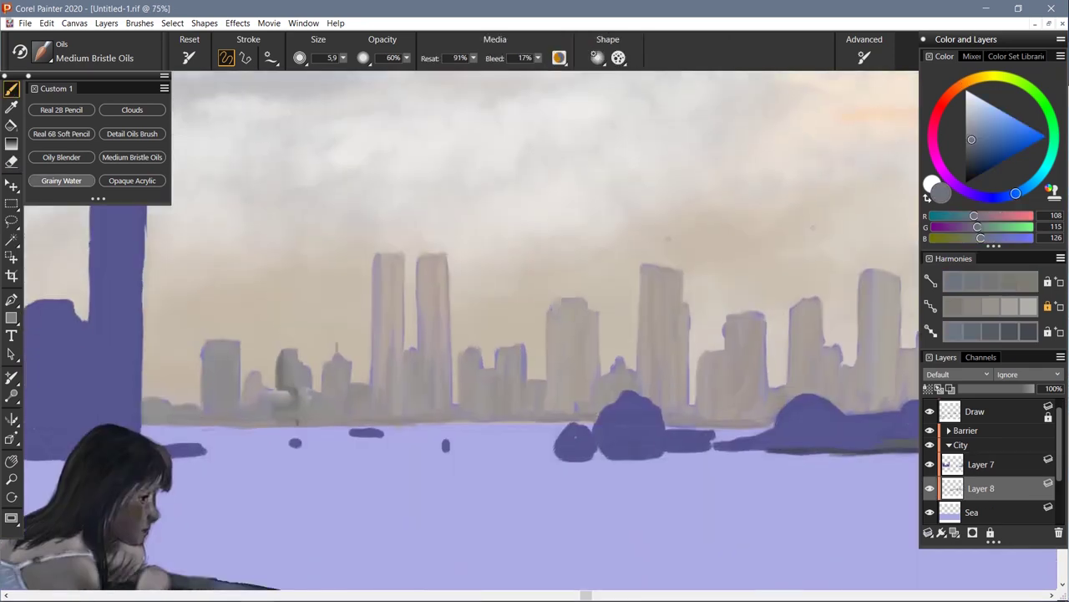
left_click(62, 180)
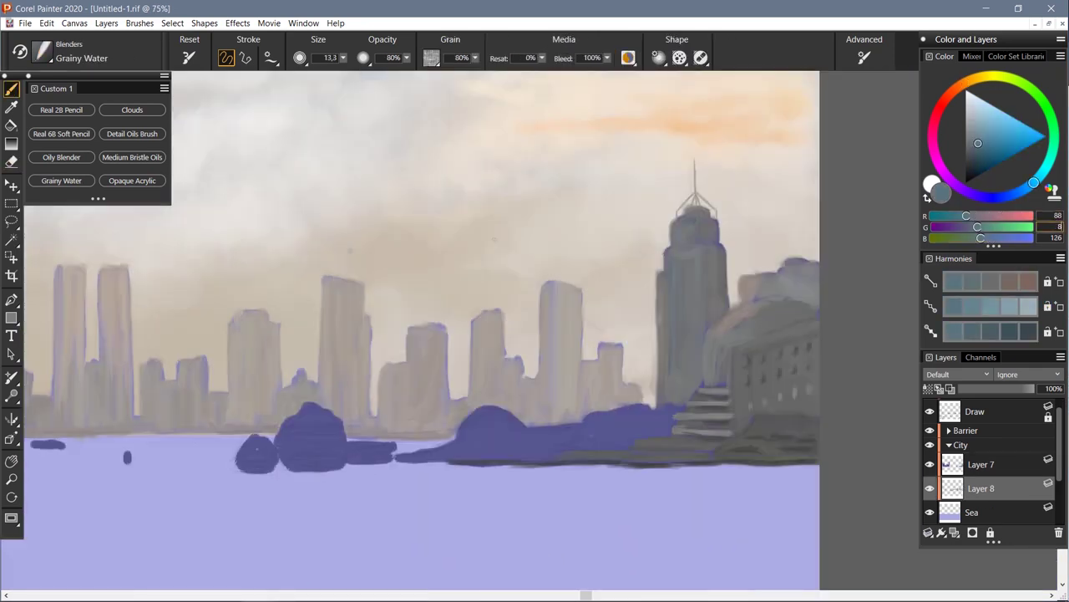
Paint the shrubs beside the stairs on Layer 7 in grey-green (88, 93, 86) at size 12.1 and soften the tower with Grainy Water
left_click(661, 409, "alt")
left_click(132, 157)
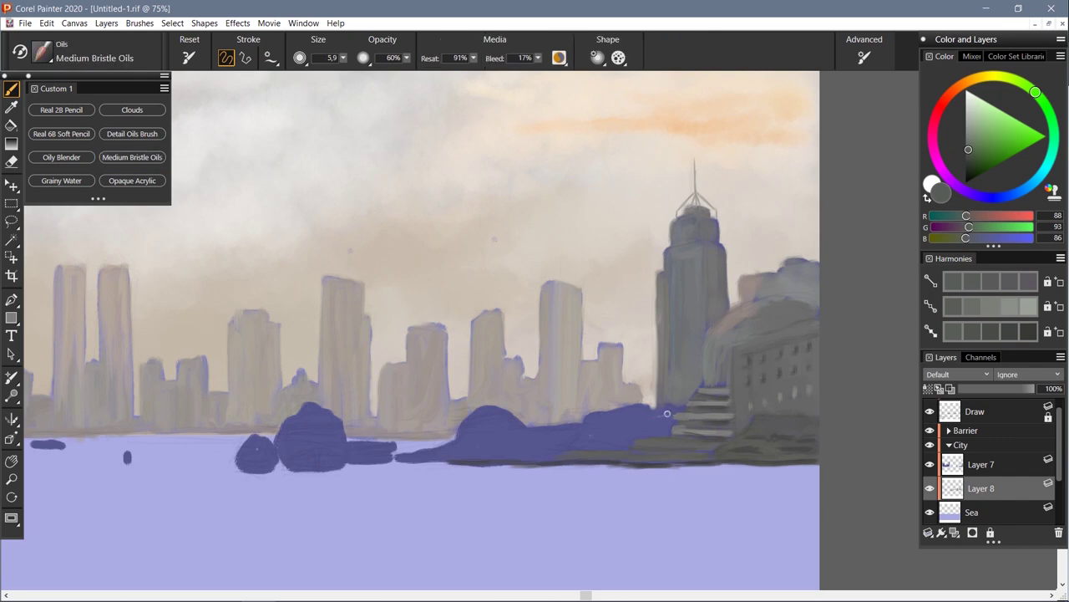
left_click(981, 464)
key("bracketright")
key("bracketright")
key("bracketright")
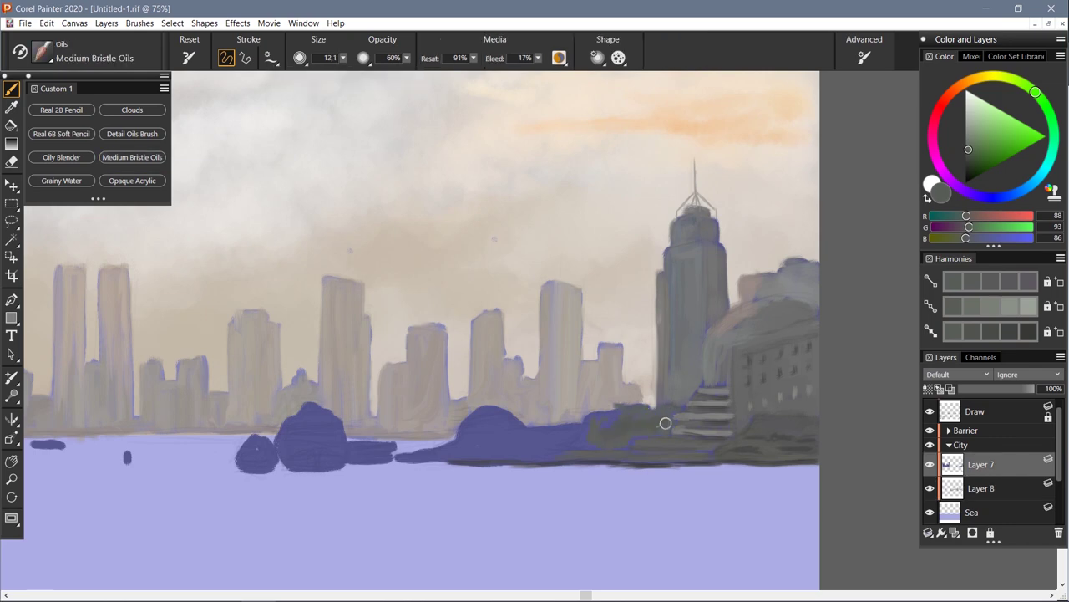
key("n")
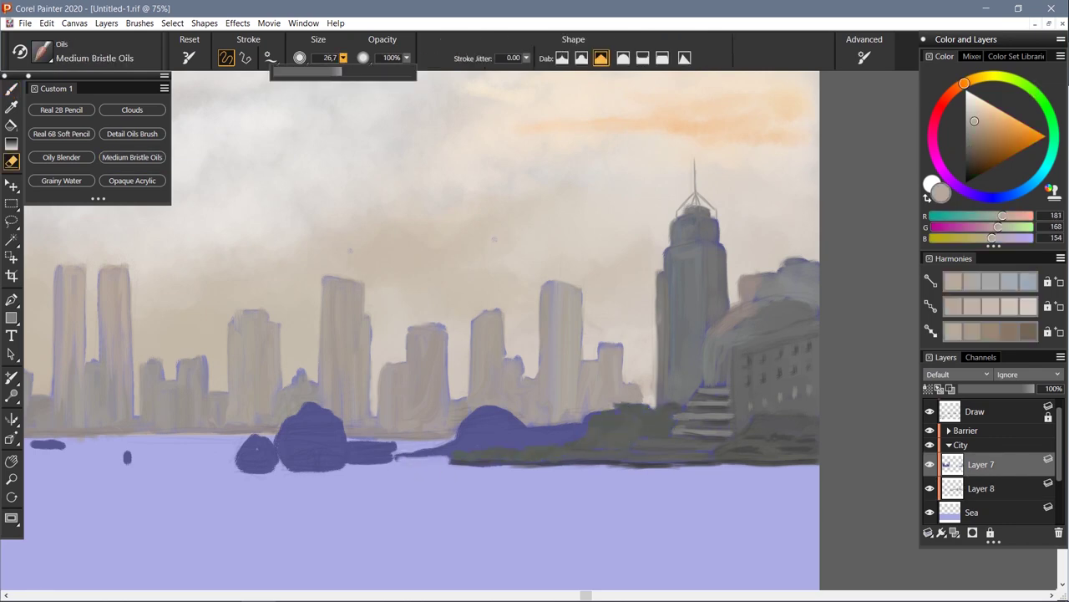
left_click(61, 181)
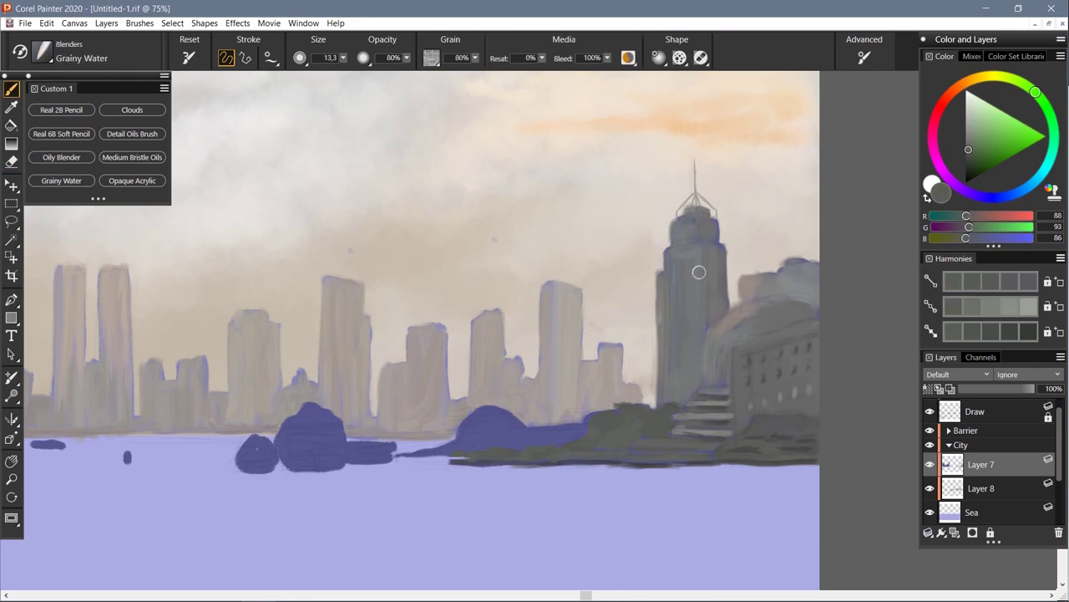
Paint the rounded mound and the low ground beside the shrubs in sampled warm greys with Medium Bristle Oils at size 12.1
left_click(132, 157)
left_click(559, 402, "alt")
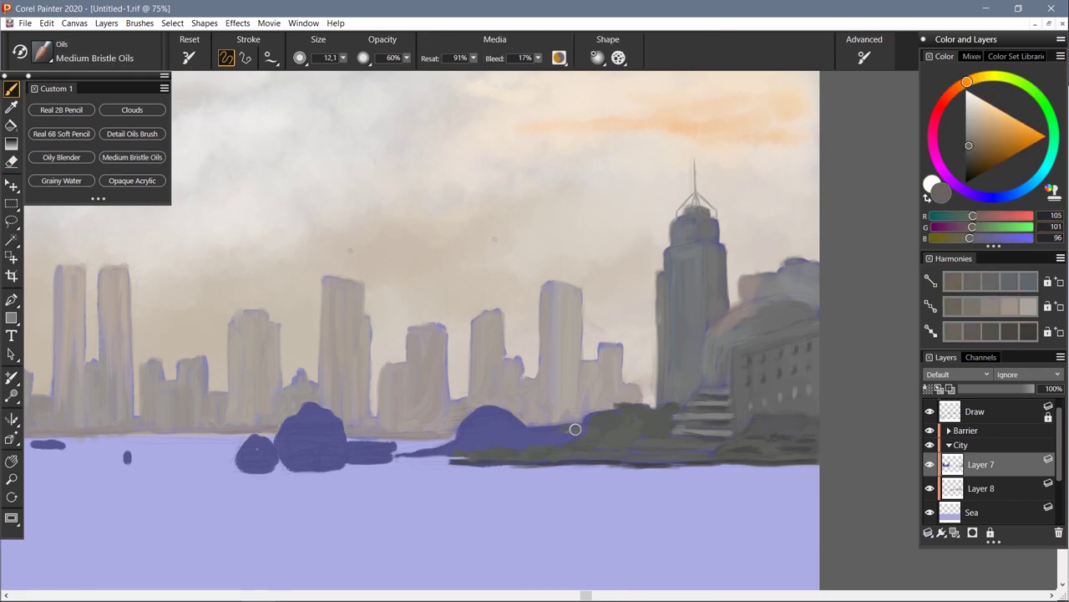
mouse_move(500, 419)
left_mouse_down()
mouse_move(472, 424)
mouse_move(493, 411)
mouse_move(460, 437)
left_mouse_up()
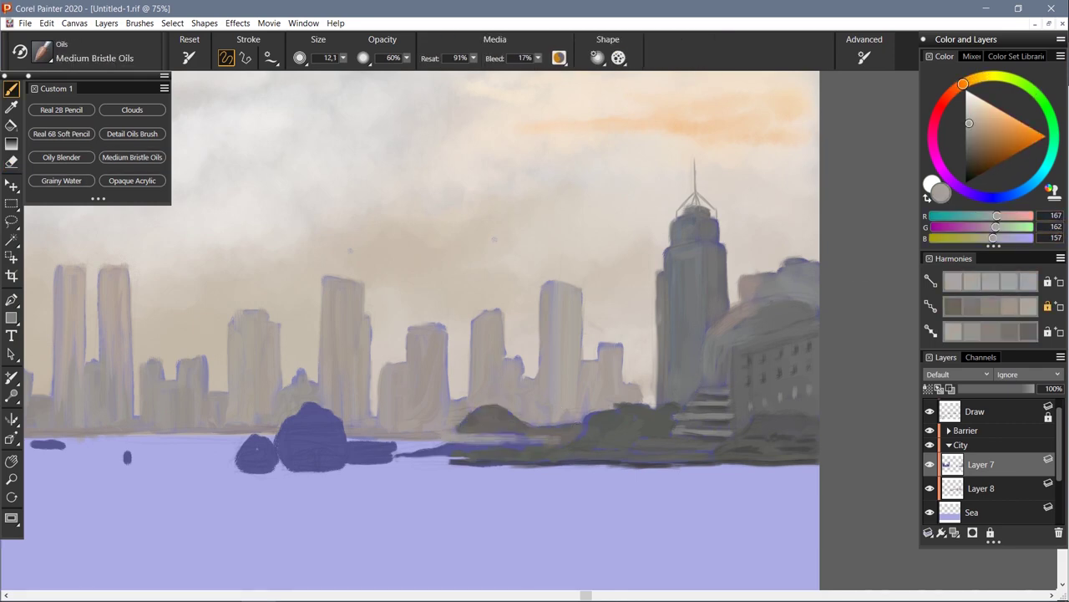
Add pale and dark grey strokes to the shore strip below the mound, using Medium Bristle Oils at sizes 3.5 and 8.3
left_click(132, 134)
left_click(132, 157)
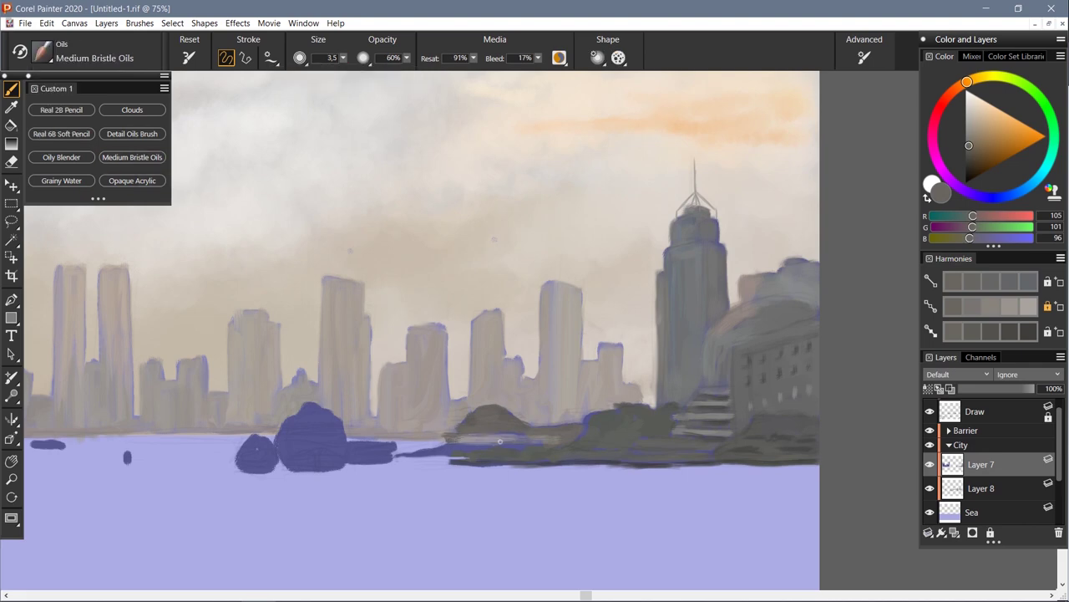
left_click(482, 441, "alt")
left_click_drag(483, 438, 551, 443)
left_click(520, 446, "alt")
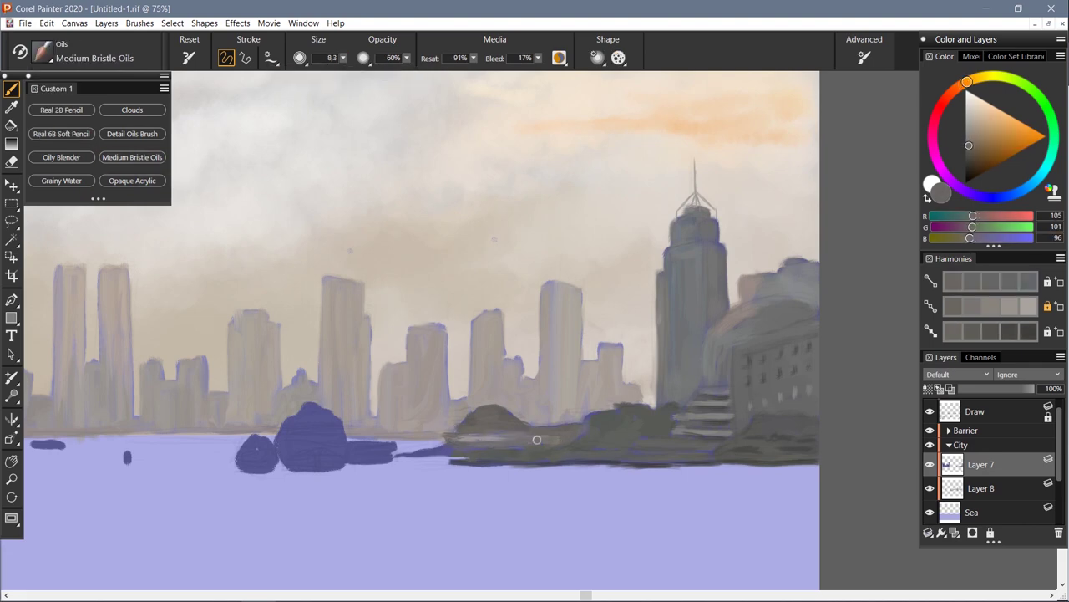
left_click(512, 449, "alt")
Trim the undersides of the two rounded offshore shapes with the Eraser at size 5.9 and paint the larger one grey with pale horizontal bands
key("n")
left_click_drag(343, 468, 237, 471)
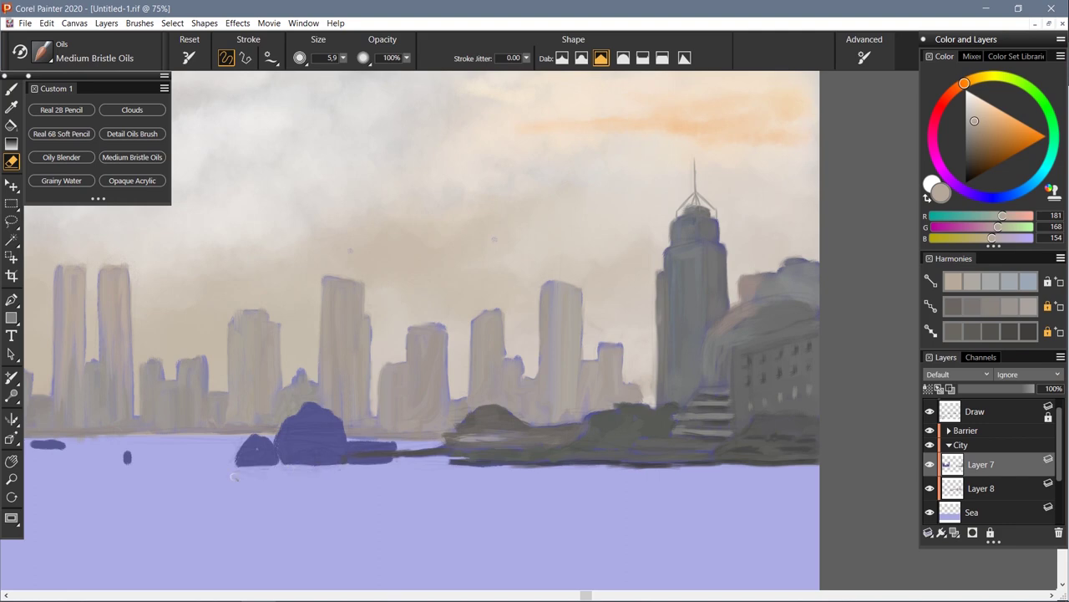
key("b")
left_click(773, 294, "alt")
mouse_move(341, 441)
left_mouse_down()
mouse_move(296, 418)
mouse_move(312, 432)
left_mouse_up()
left_click(495, 364, "alt")
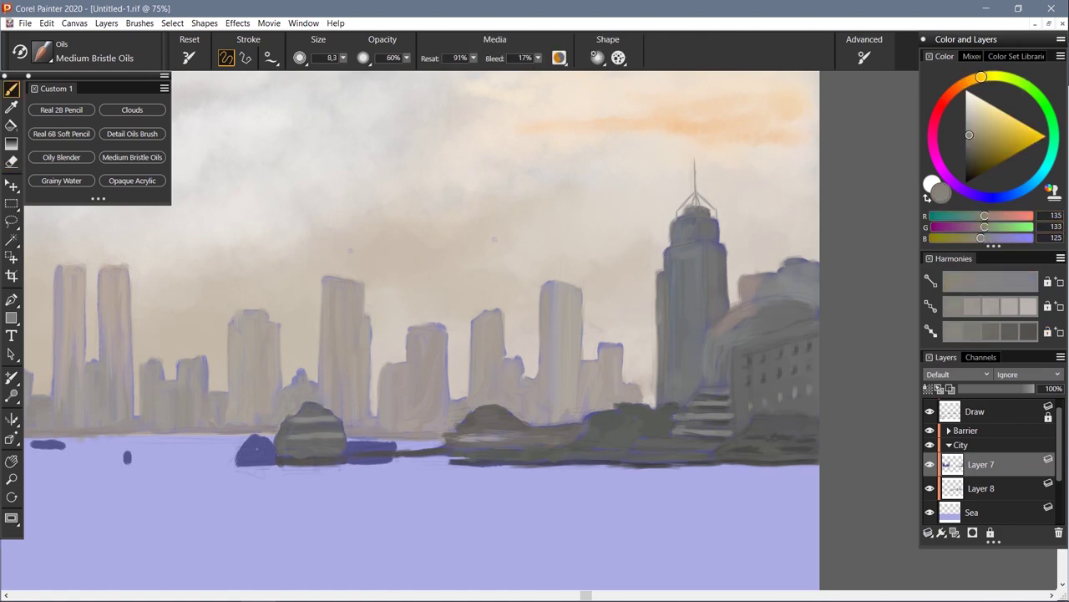
left_click(303, 76, "alt")
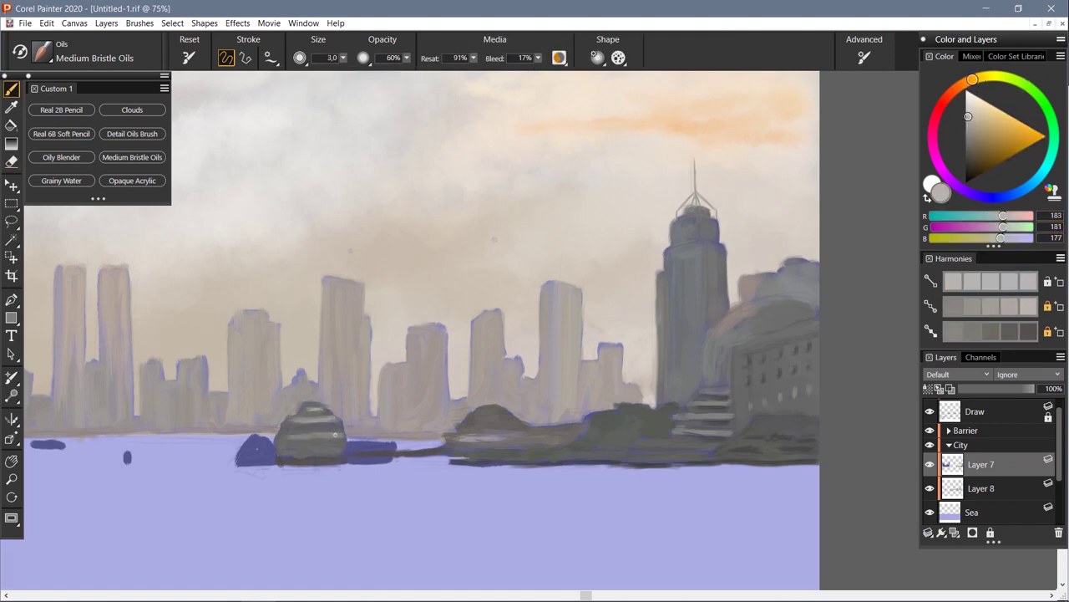
Add sampled dark and pale grey banding to the larger rounded offshore shape using Medium Bristle Oils at size 3.0
left_click(312, 451, "alt")
left_click(289, 447, "alt")
left_click(338, 428, "alt")
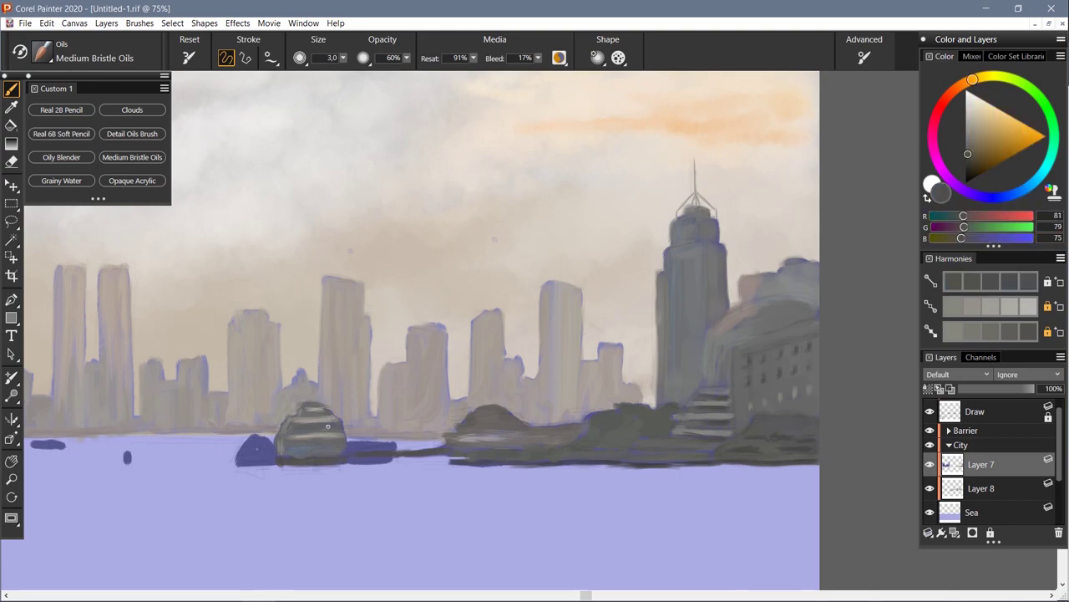
scroll(333, 438, "down", 4)
scroll(460, 399, "up", 3)
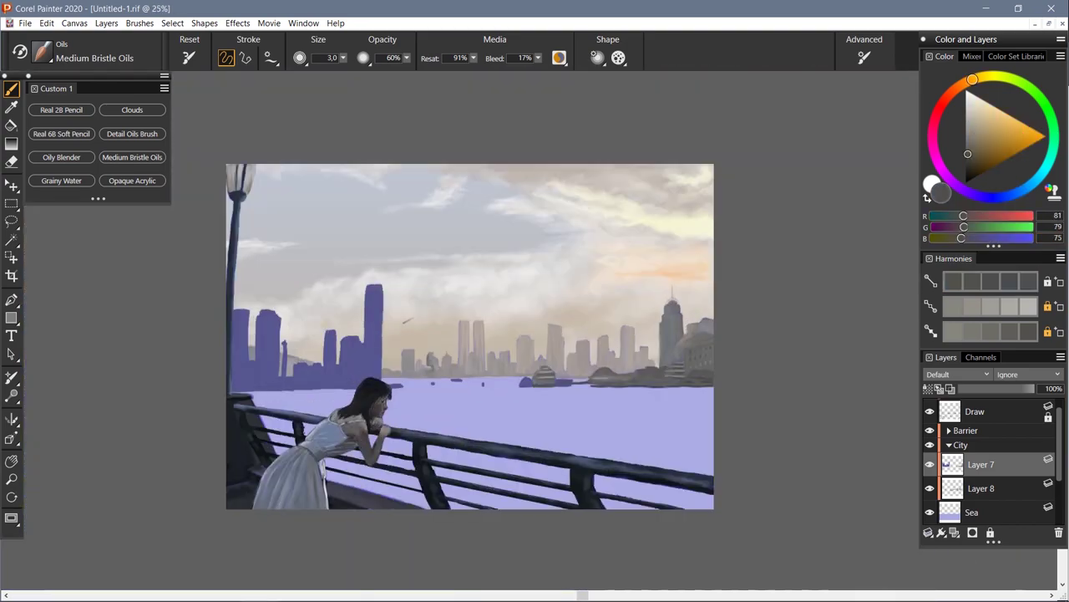
left_click(458, 399, "alt")
scroll(459, 400, "up", 2)
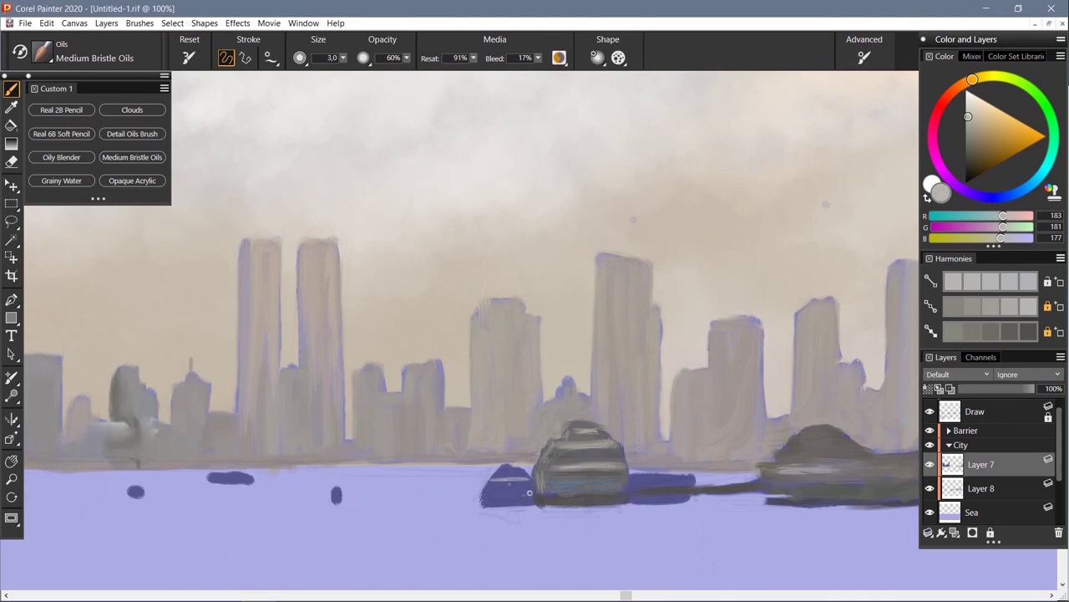
Paint the smaller offshore shape in sampled greys at size 8.3 and colour the little boats dark brown-grey with the Detail Oils Brush at size 6.6
left_click(635, 498, "alt")
left_click(540, 497, "alt")
left_click(510, 494, "alt")
left_click(526, 485, "alt")
left_click_drag(568, 433, 539, 476)
left_click(539, 481, "alt")
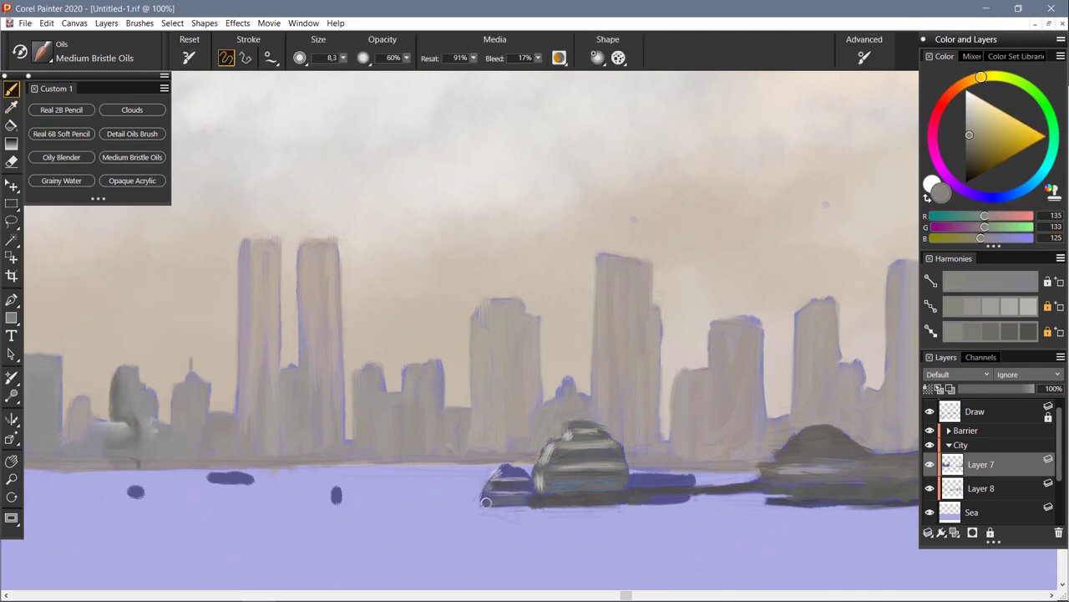
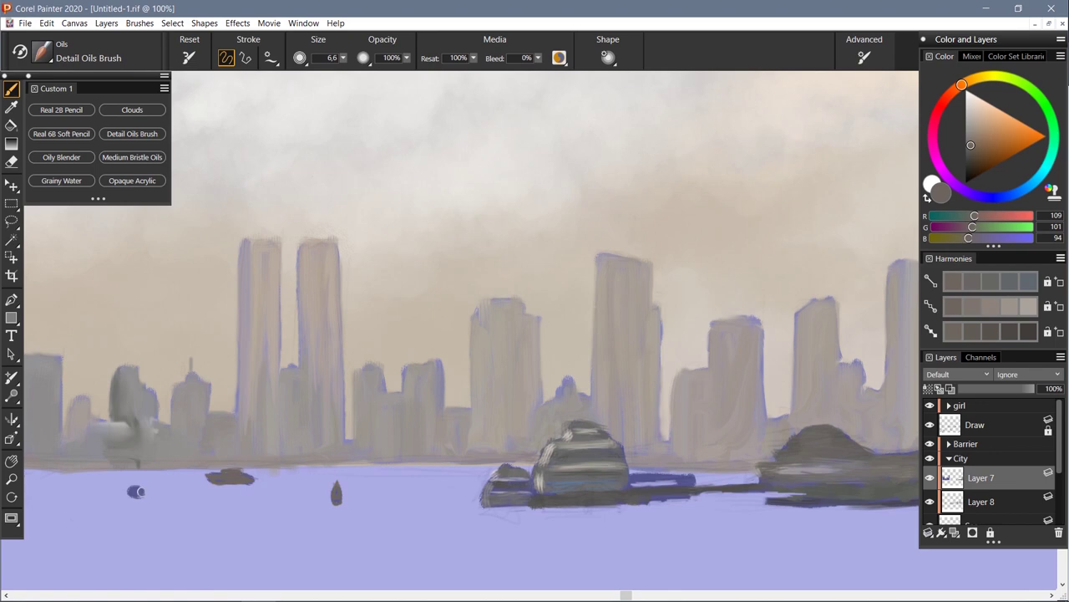
left_click(218, 477, "alt")
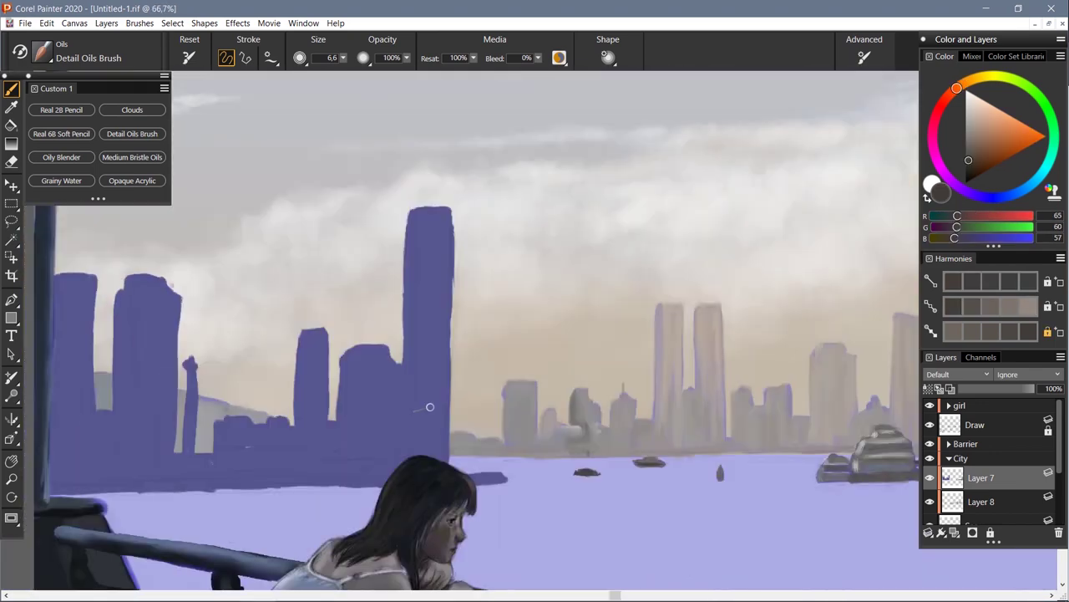
Paint the tallest tower light grey with Medium Bristle Oils at size 25, darker (138, 137, 139) at its base, and soften it with Grainy Water
mouse_move(441, 210)
left_mouse_down()
mouse_move(442, 291)
mouse_move(417, 213)
mouse_move(418, 342)
left_mouse_up()
left_click_drag(422, 267, 430, 391)
left_click_drag(422, 208, 419, 398)
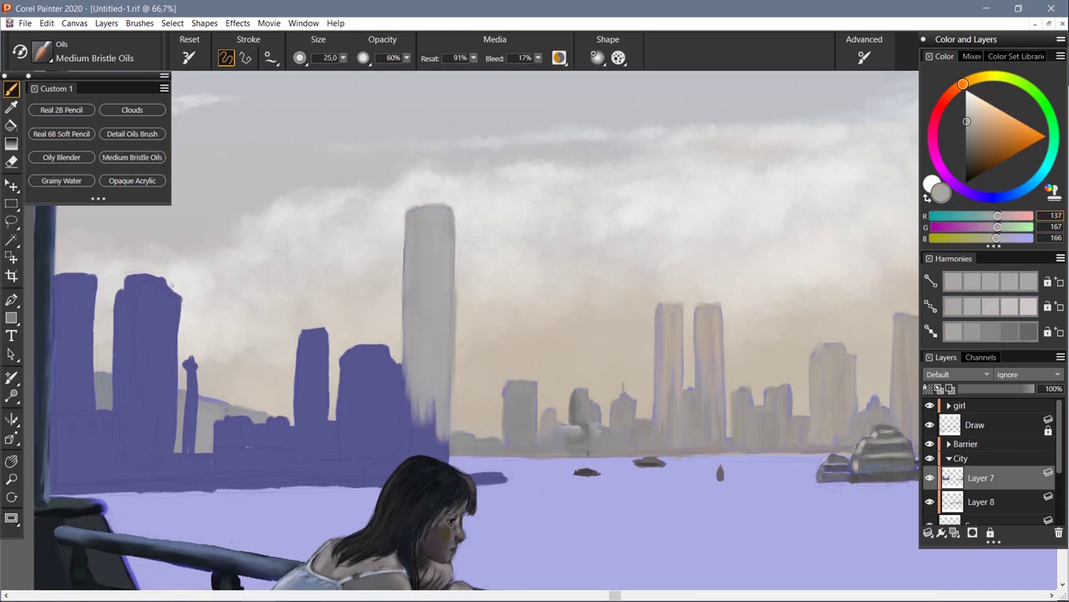
left_click_drag(439, 333, 438, 435)
left_click_drag(426, 297, 432, 449)
left_click_drag(404, 376, 405, 464)
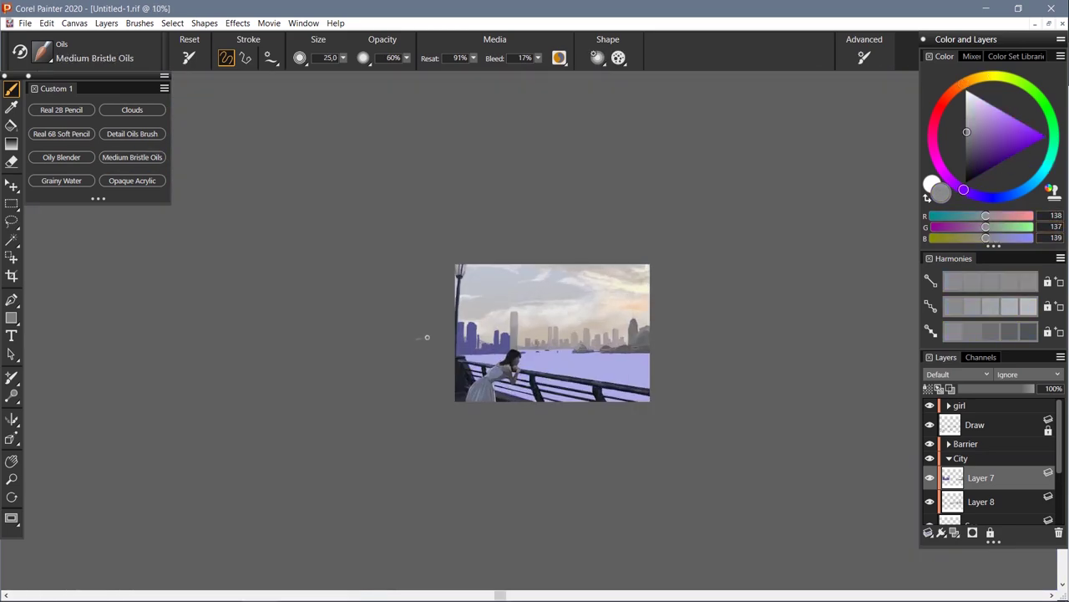
key("ctrl+0")
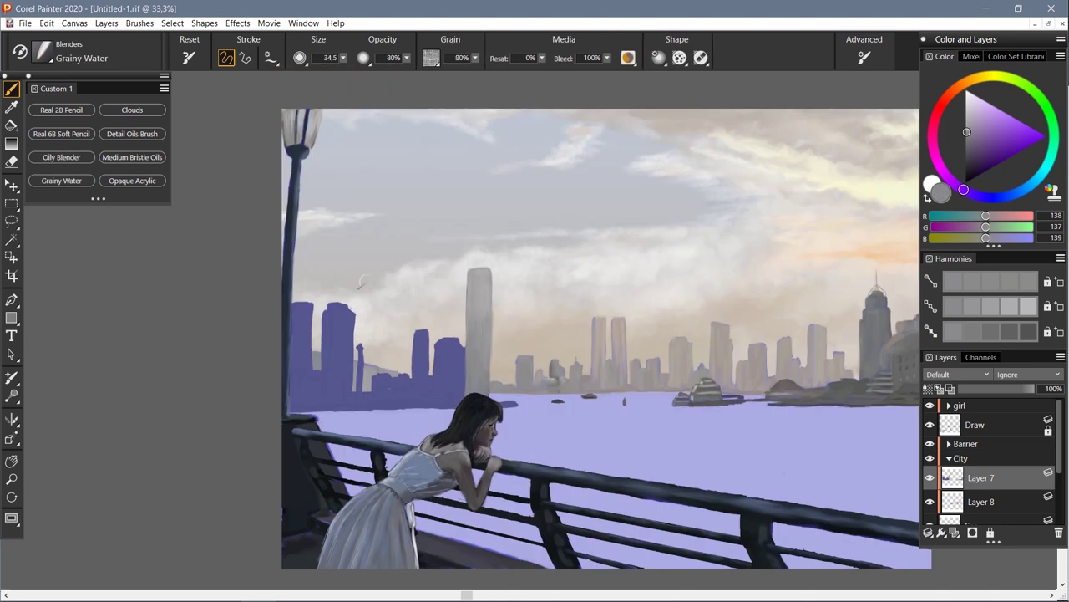
Paint the shore strip beside the tallest tower in greys, using Medium Bristle Oils at size 25 and the Detail Oils Brush at size 6.6
left_click(132, 157)
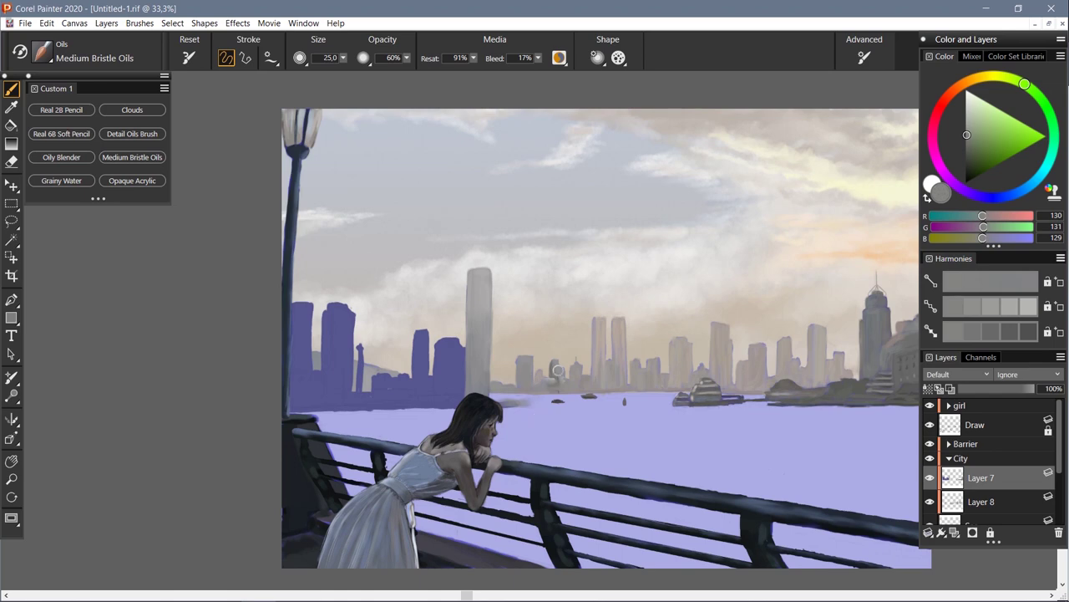
key("n")
key("alt+bracketleft")
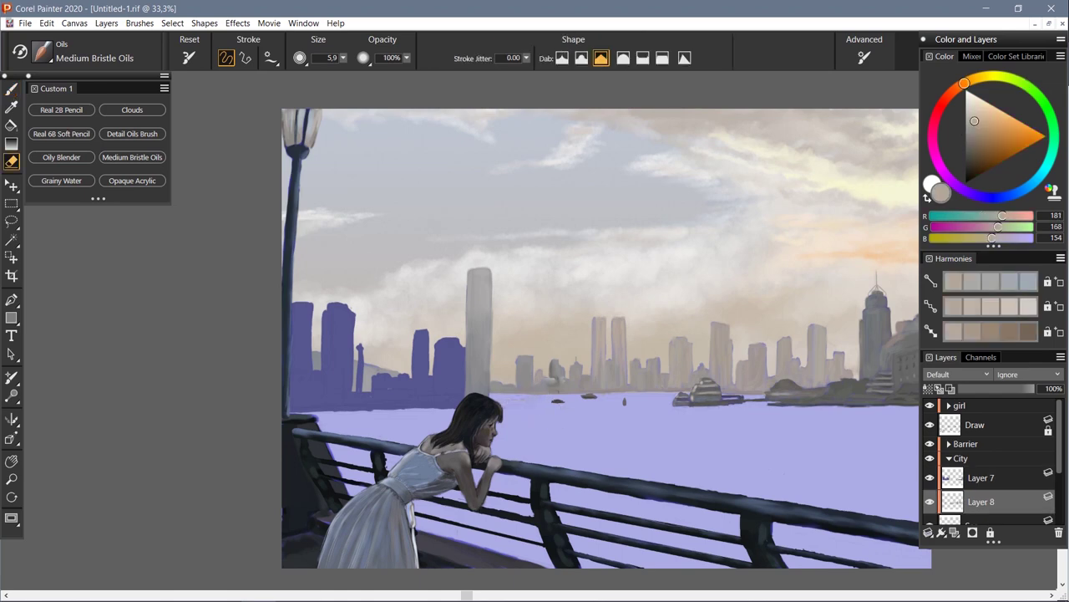
key("b")
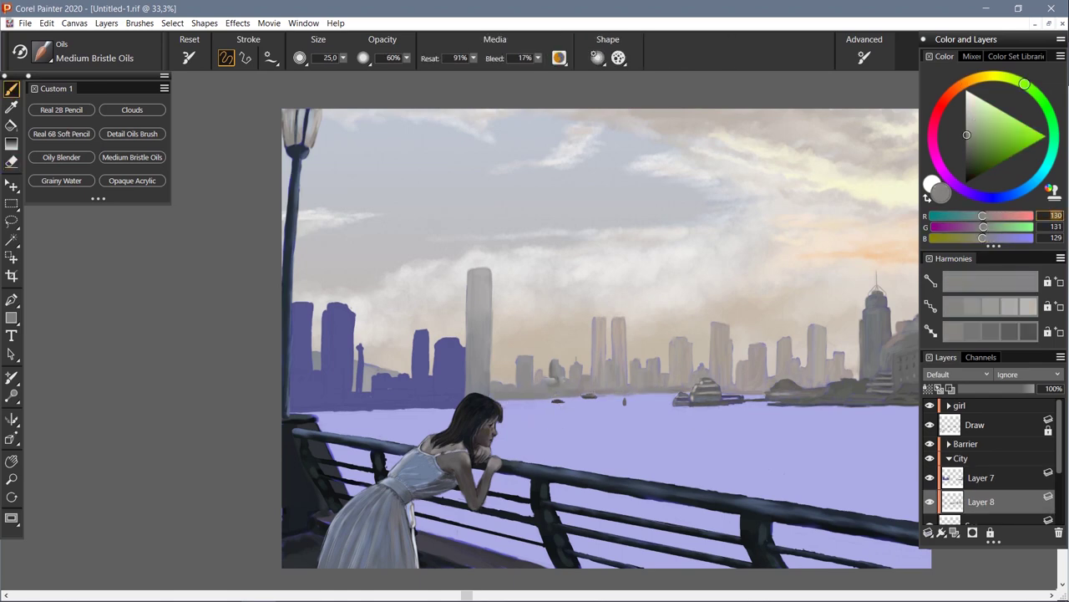
key("ctrl+plus")
key("ctrl+plus")
left_click(132, 134)
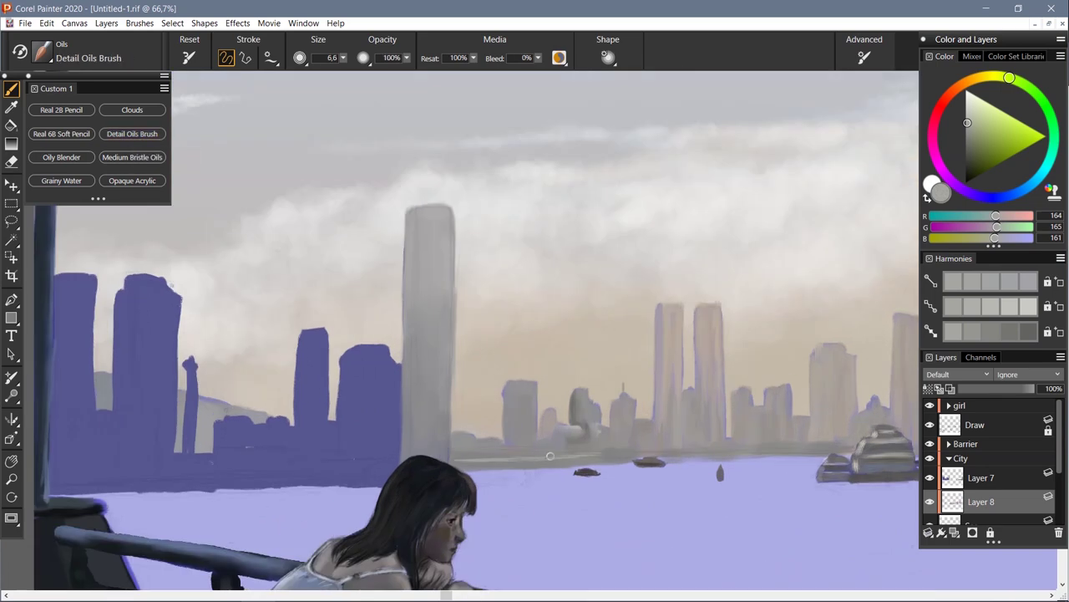
left_click(482, 467, "alt")
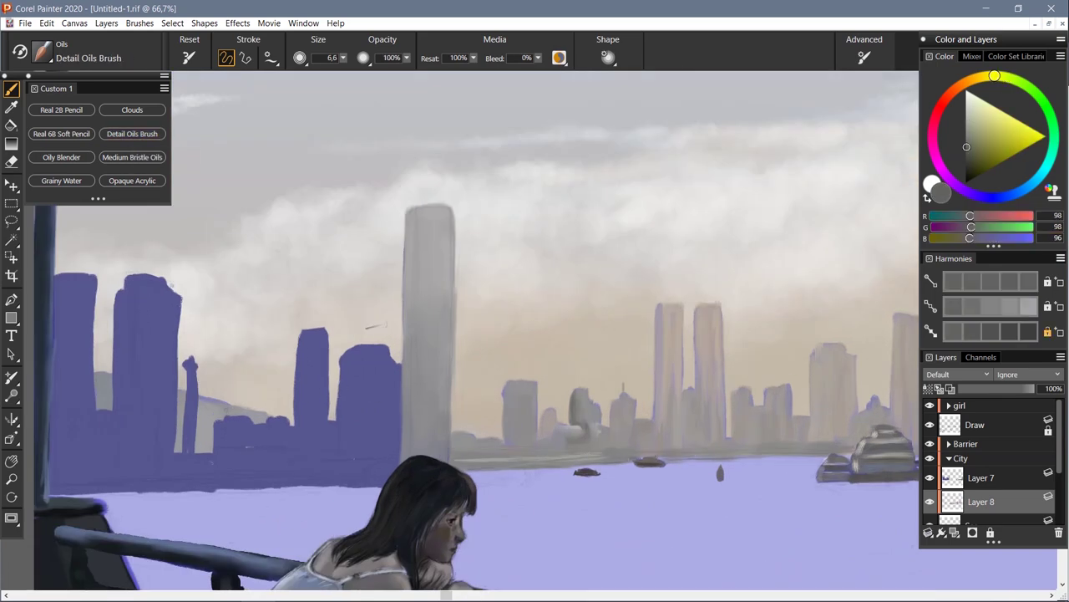
key("alt+bracketright")
Paint the rounded building beside the tallest tower and the shore below it grey on Layer 7 with Medium Bristle Oils at size 25
left_click(132, 157)
left_click(418, 401, "alt")
mouse_move(392, 393)
left_mouse_down()
mouse_move(384, 360)
mouse_move(342, 442)
mouse_move(394, 425)
mouse_move(351, 437)
mouse_move(301, 475)
left_mouse_up()
left_click(351, 437, "alt")
left_click(353, 408, "alt")
mouse_move(354, 407)
left_mouse_down()
mouse_move(359, 377)
mouse_move(385, 464)
left_mouse_up()
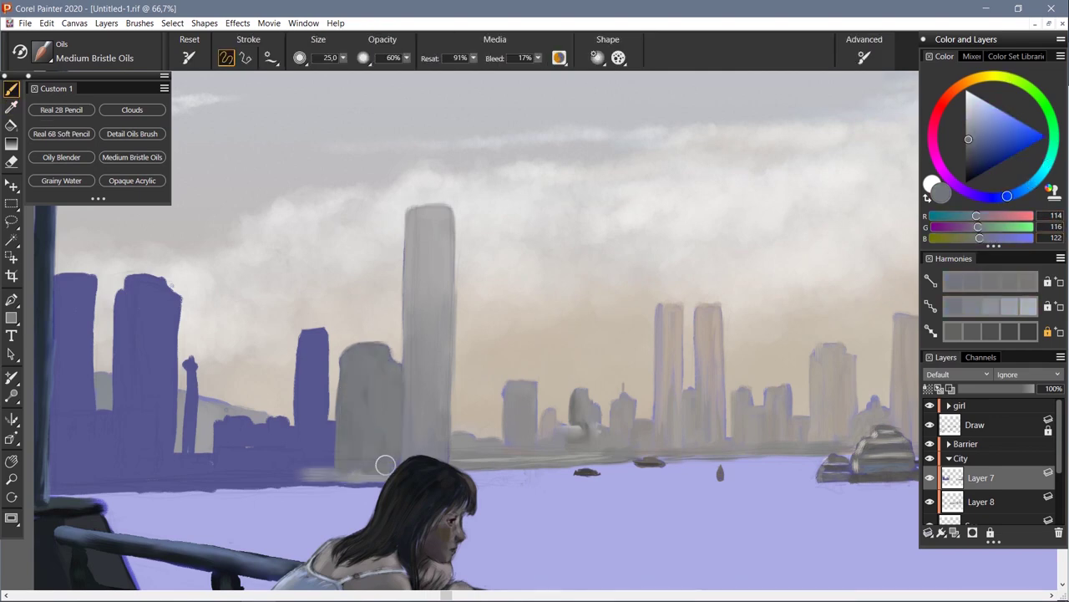
Darken the waterline below the near buildings in grey (87, 87, 87) with Medium Bristle Oils at size 6.1
left_click(388, 340, "alt")
key("n")
left_click(360, 484, "alt")
key("b")
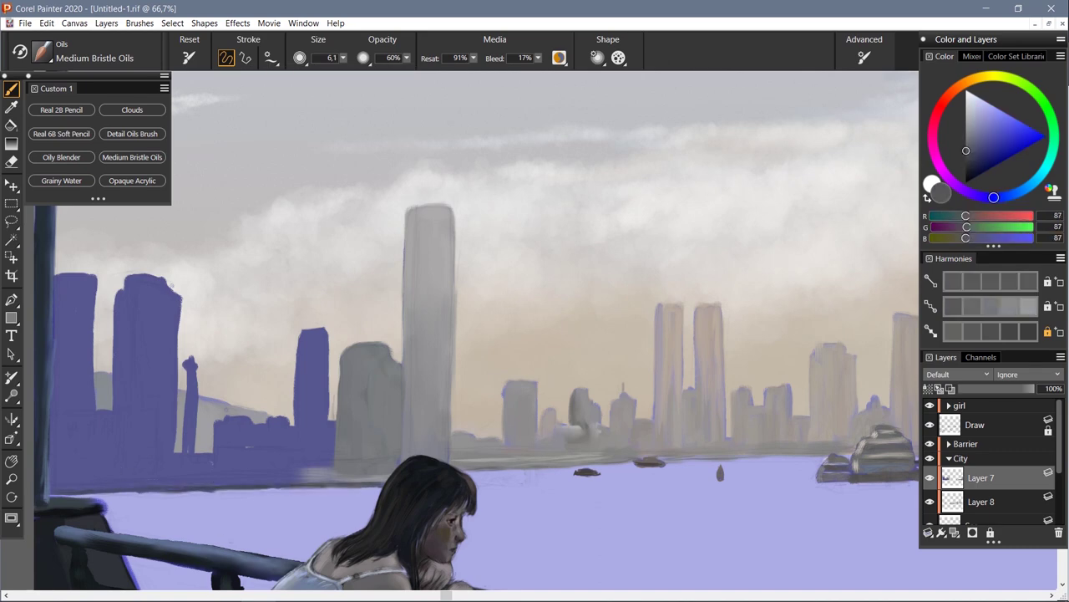
Paint the narrow tower beside the rounded building light grey (151, 149, 148) with Medium Bristle Oils at size 13.2
key("ctrl+minus")
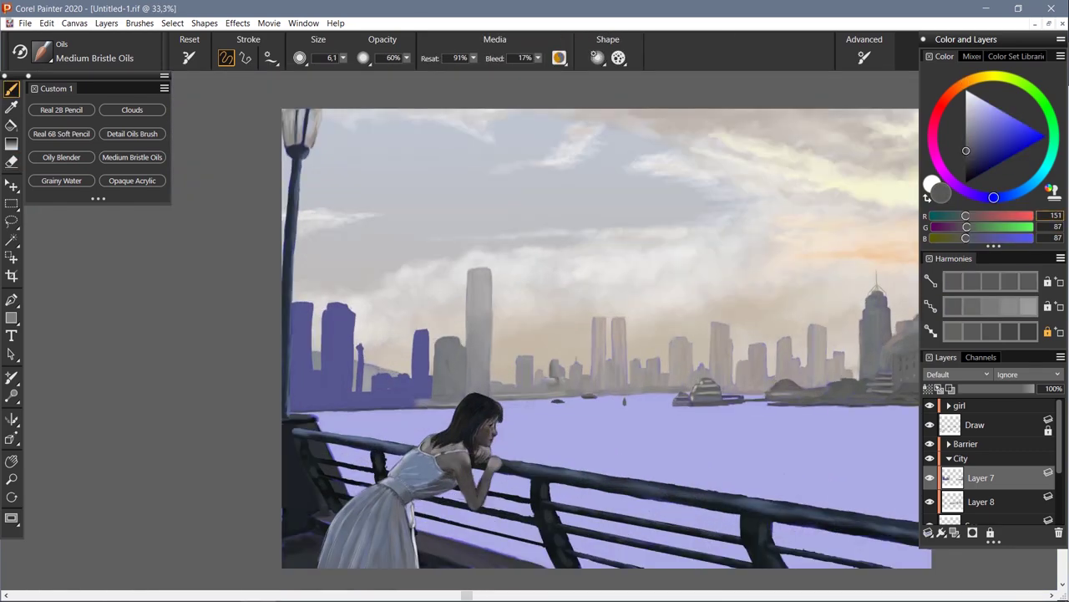
left_click(417, 359, "alt")
key("bracketright")
key("bracketright")
key("bracketright")
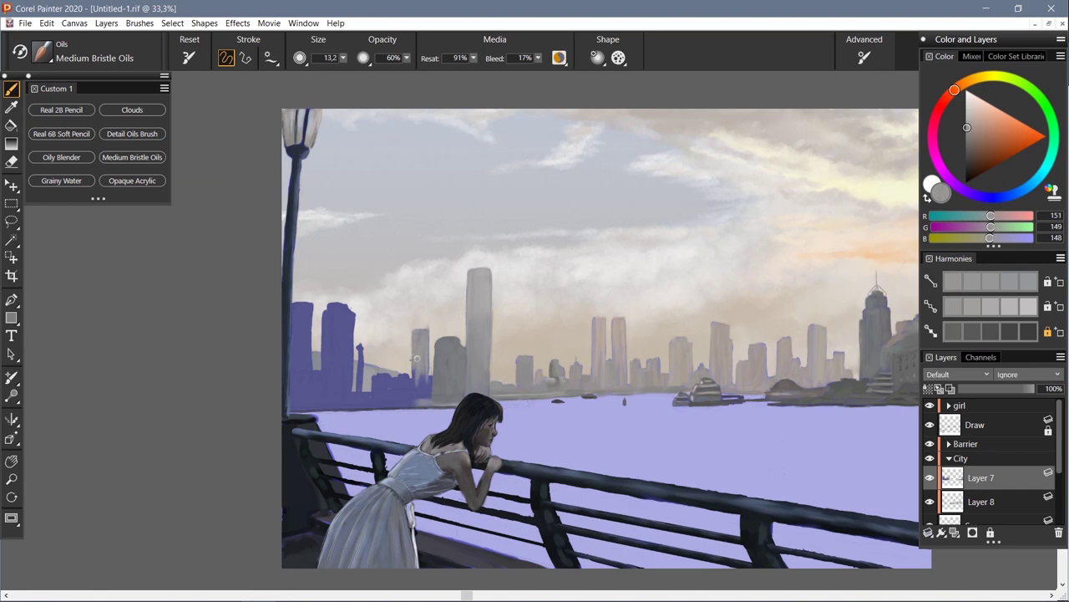
Paint the row of low buildings beside the narrow tower in sampled cool greys with Medium Bristle Oils at size 13.2
left_click(432, 422, "alt")
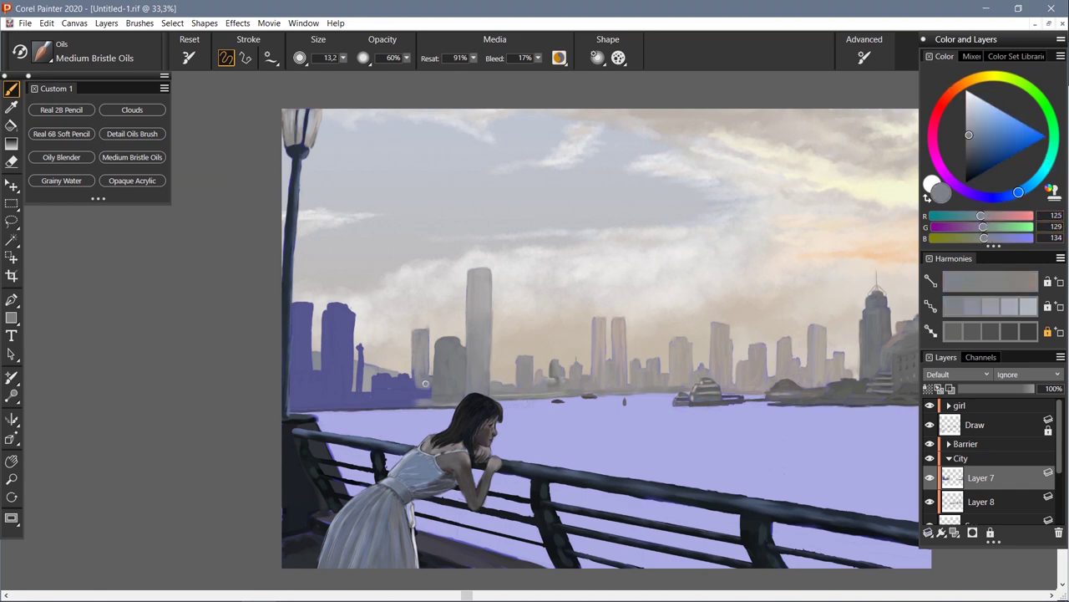
left_click(427, 398, "alt")
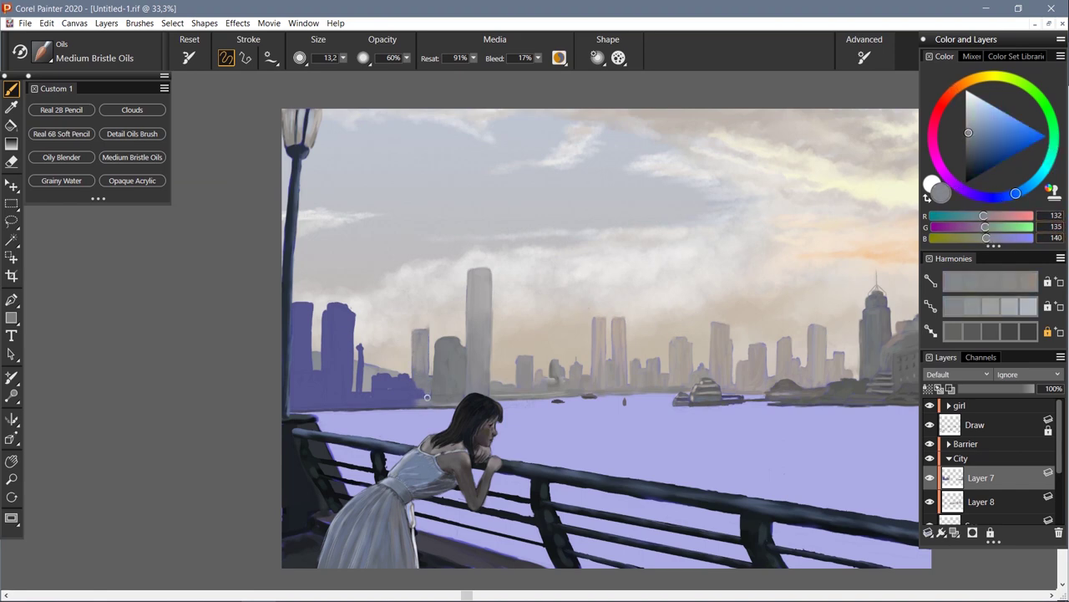
left_click(402, 380, "alt")
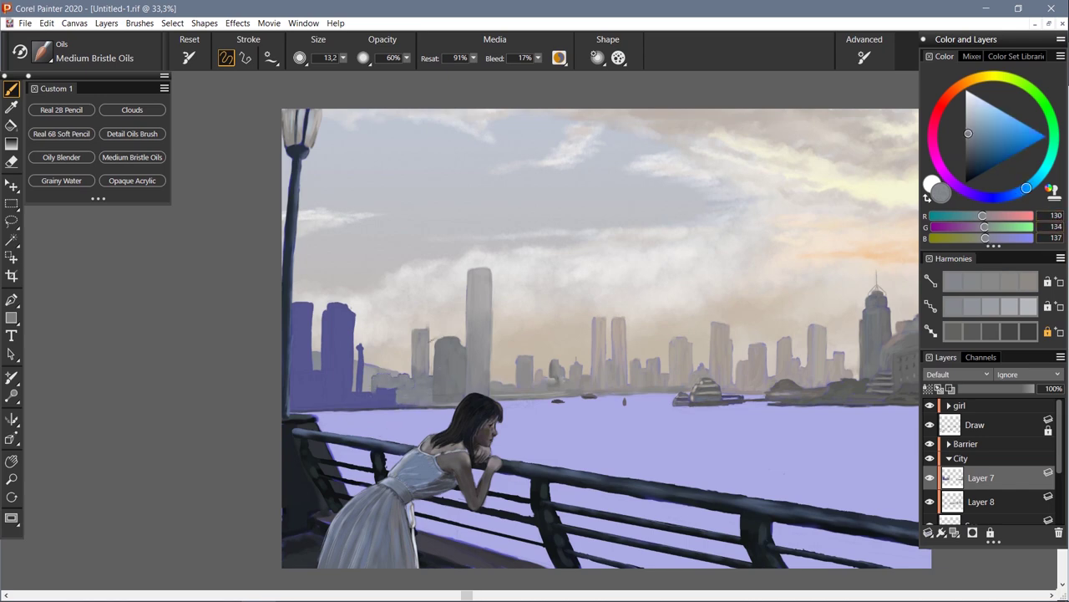
left_click(379, 393, "alt")
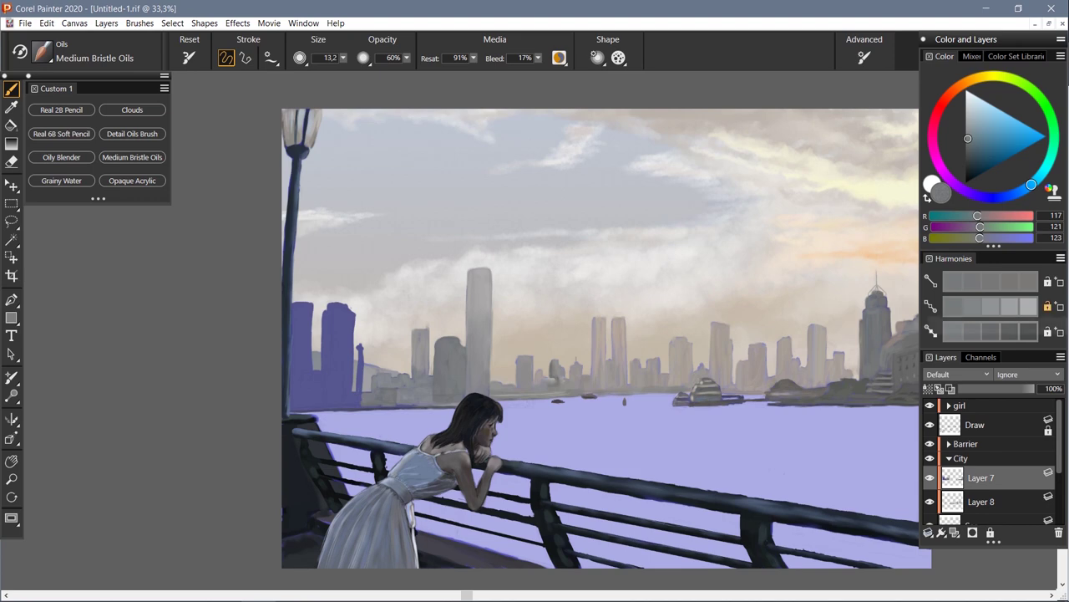
Paint the two tall towers next to the lamp post blue-grey (107, 115, 129) with Medium Bristle Oils at size 13.2
left_click(328, 390, "alt")
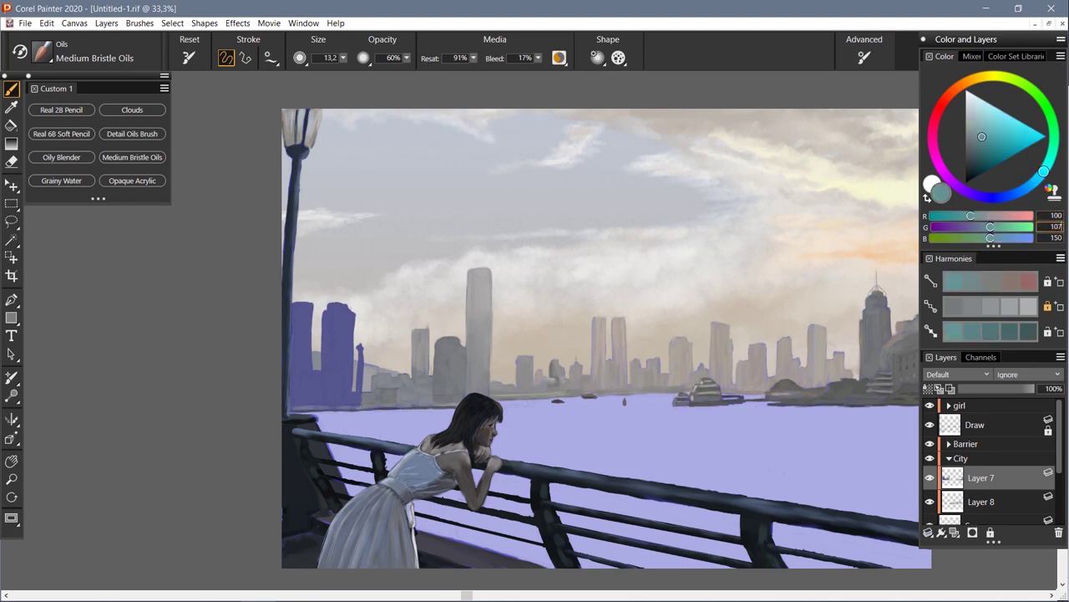
left_click(326, 319, "alt")
mouse_move(326, 319)
left_mouse_down()
mouse_move(339, 368)
mouse_move(323, 378)
left_mouse_up()
left_click_drag(345, 315, 306, 358)
left_click(305, 313, "alt")
left_click_drag(299, 317, 297, 382)
left_click_drag(341, 315, 344, 391)
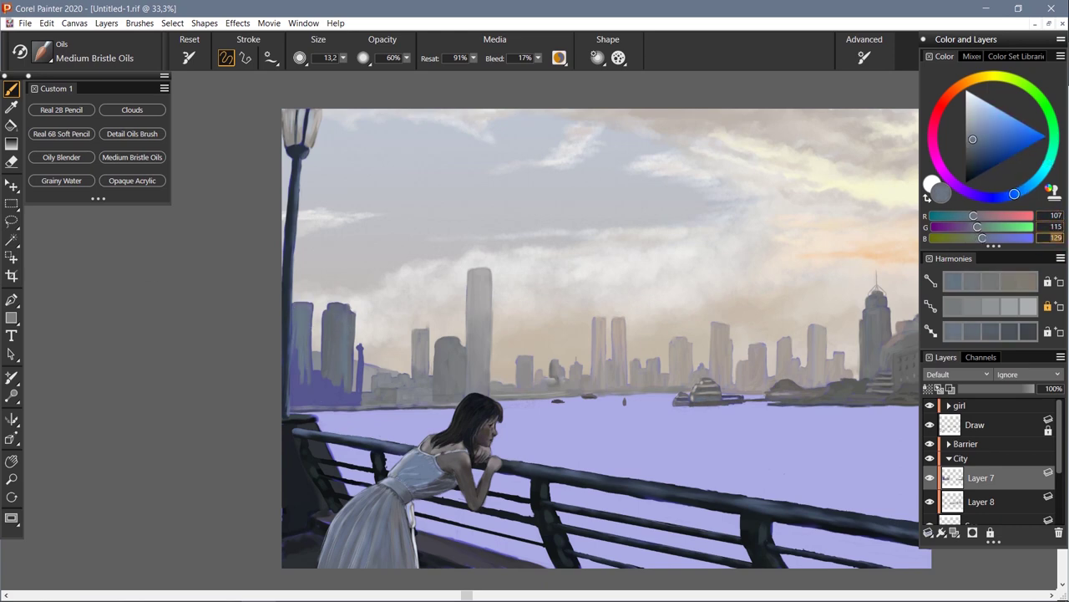
Fill the low buildings below the two blue-grey towers with grey-blue (104, 113, 122) and add darker grey windows
left_click(294, 337, "alt")
left_click(292, 389, "alt")
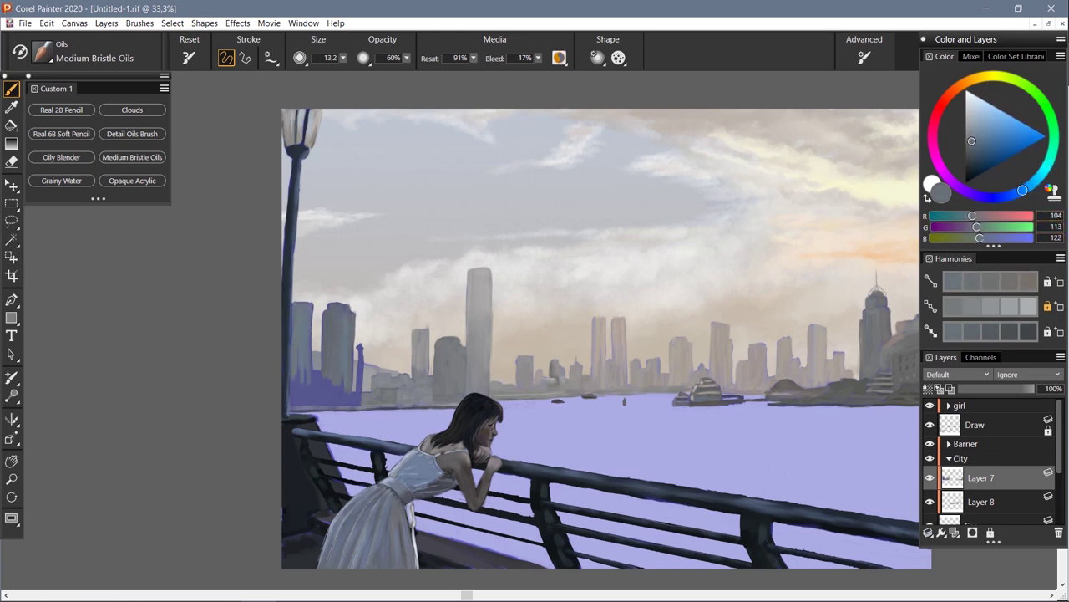
mouse_move(331, 381)
left_mouse_down()
mouse_move(344, 397)
mouse_move(331, 394)
left_mouse_up()
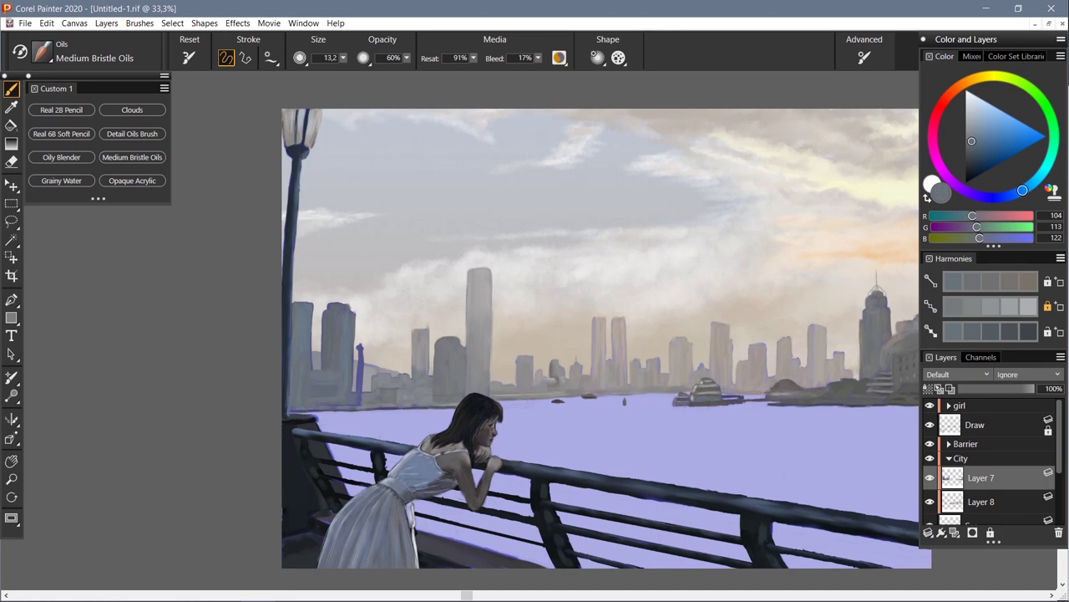
left_click(331, 395, "alt")
left_click(302, 366, "alt")
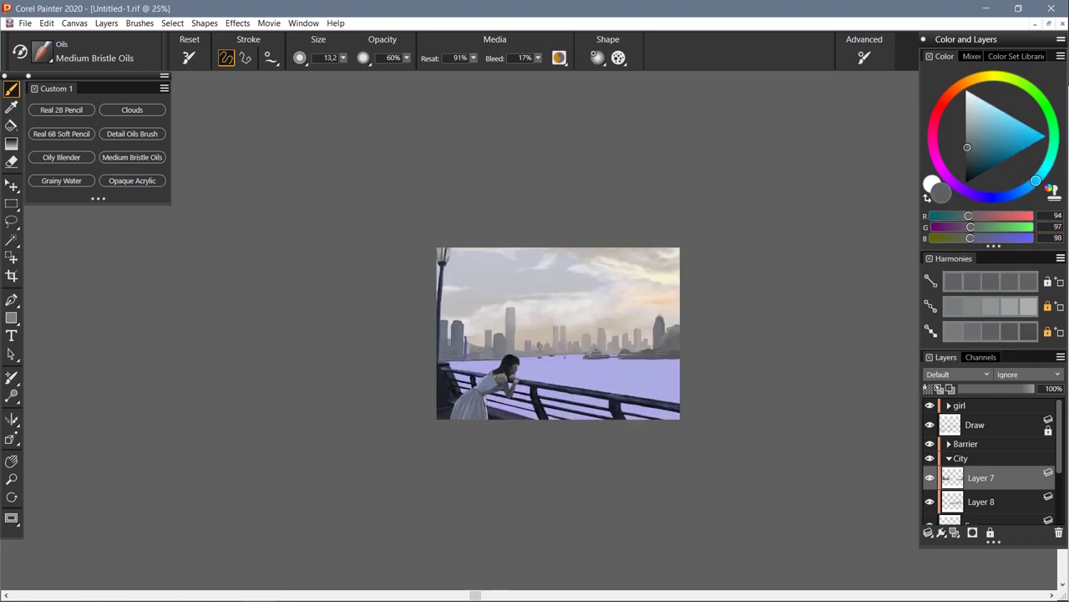
key("b")
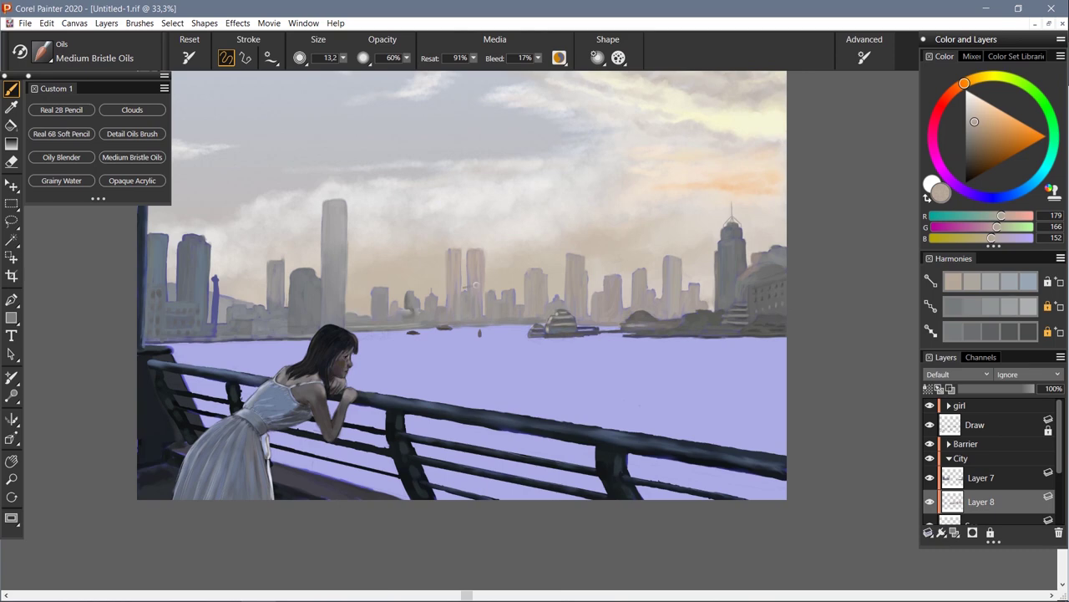
key("ctrl+plus")
left_click_drag(418, 334, 460, 359)
left_click(61, 157)
key("bracketleft")
key("bracketleft")
key("bracketleft")
key("bracketleft")
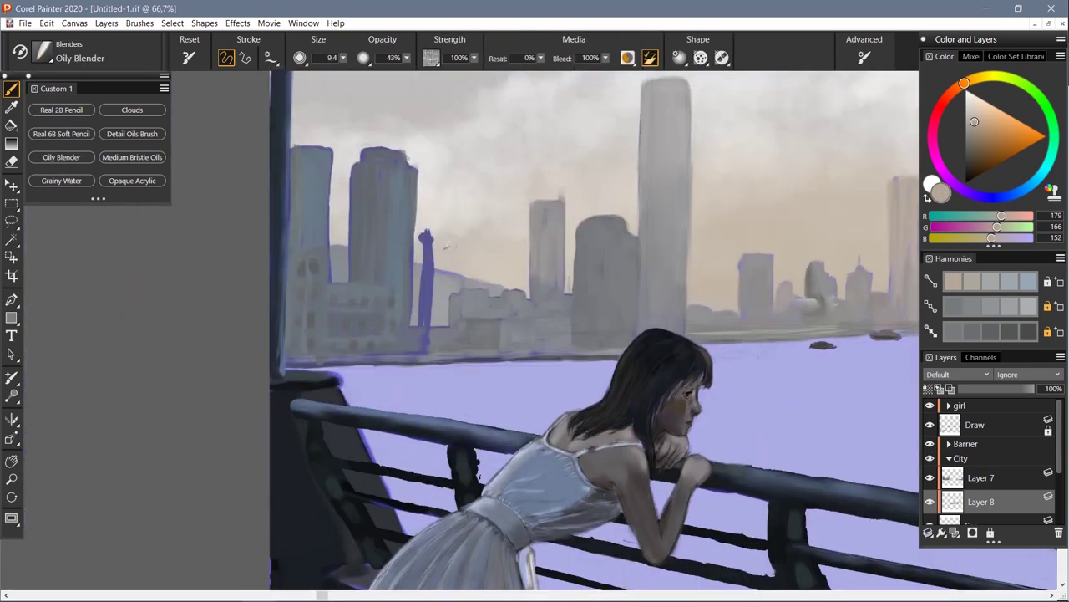
Erase the purple spire on Layer 7 and repaint it as a slim lattice mast in dark grey (71, 73, 73) with the Detail Oils Brush
key("f")
left_click(424, 352)
key("b")
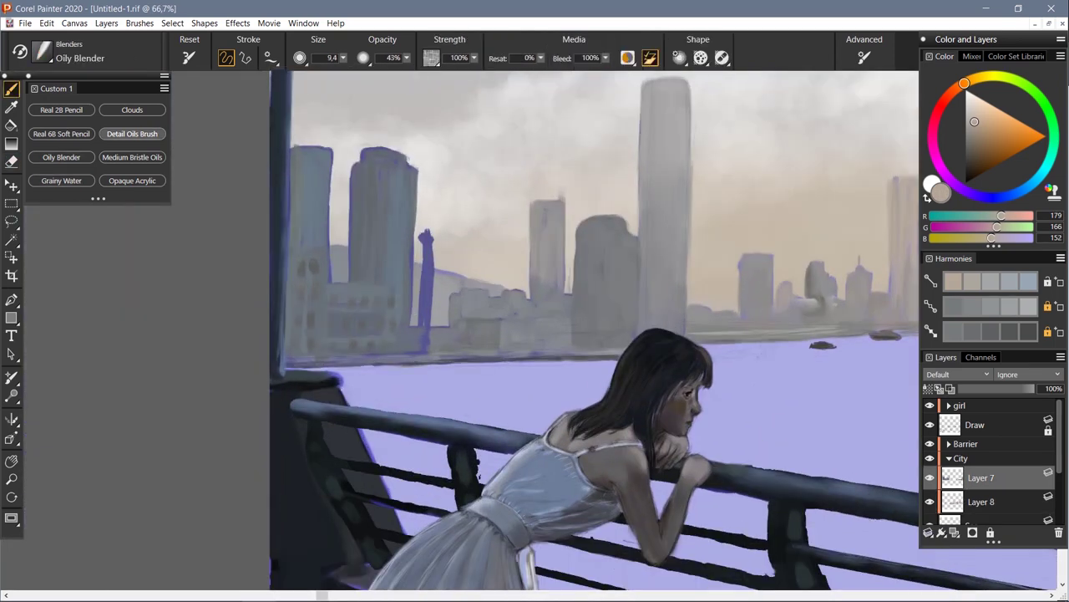
left_click(132, 133)
key("e")
left_click_drag(425, 231, 431, 320)
key("b")
left_click(429, 345, "alt")
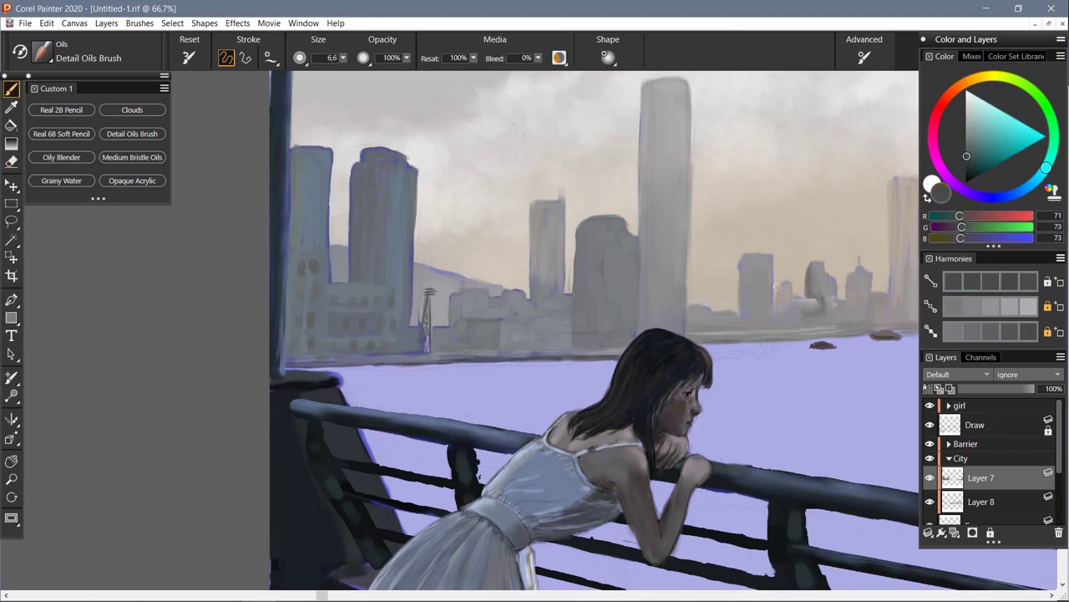
Erase the distant hills behind the mast and the two blue-grey towers on Layer 8 with the Eraser at size 12.7
left_click(777, 287, "alt")
key("f")
left_click(593, 373)
key("e")
left_click_drag(418, 267, 501, 294)
left_click_drag(353, 239, 324, 276)
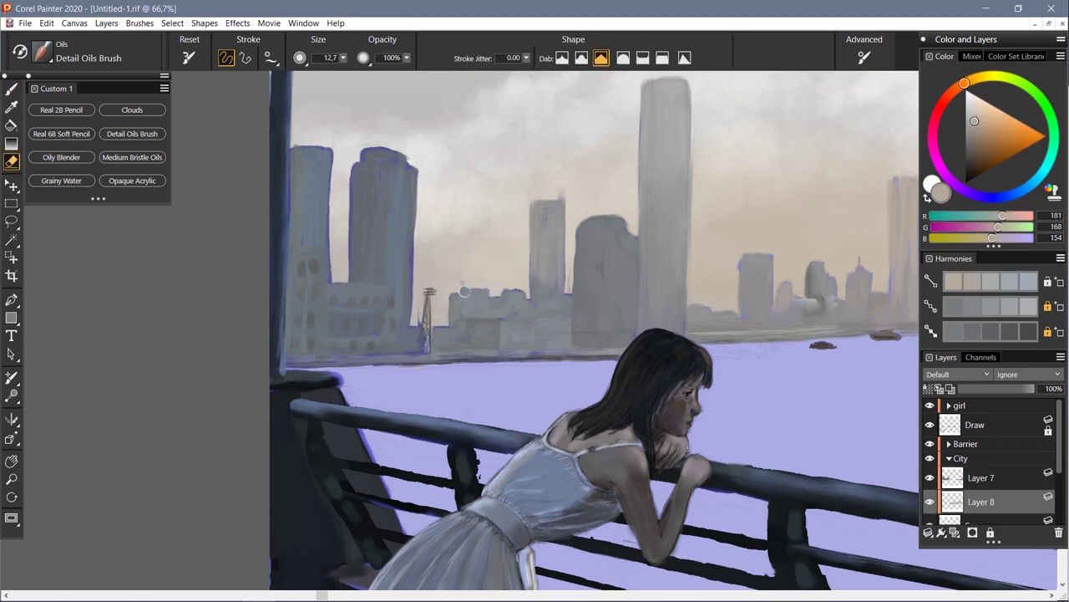
Paint faint distant shapes between the mast and the low buildings in grey (152, 151, 152) with the Detail Oils Brush at size 6.6
key("b")
left_click(448, 303, "alt")
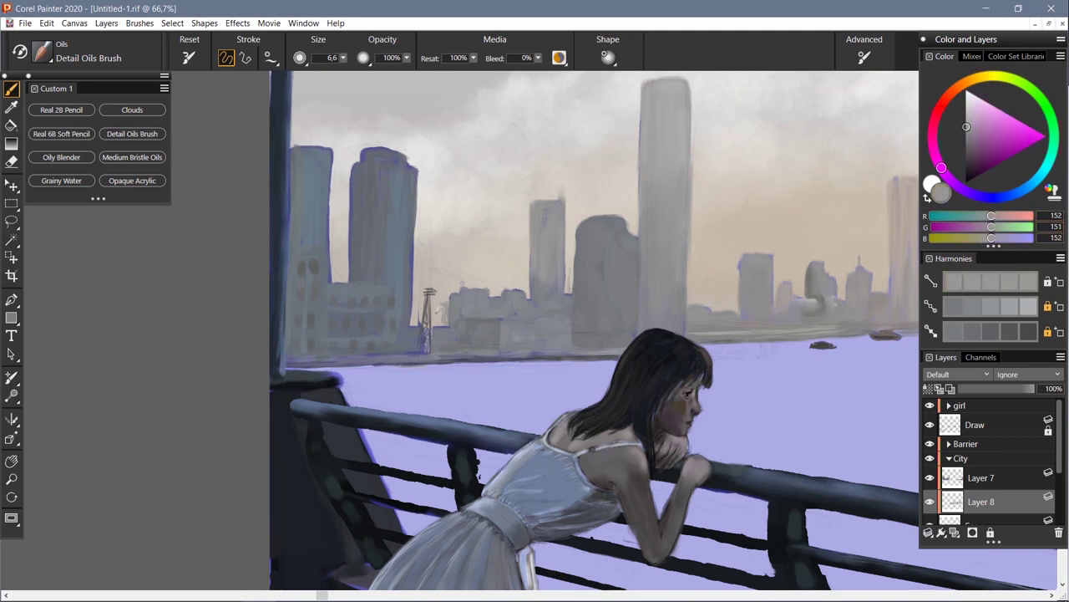
mouse_move(434, 327)
left_mouse_down()
mouse_move(415, 284)
mouse_move(451, 287)
left_mouse_up()
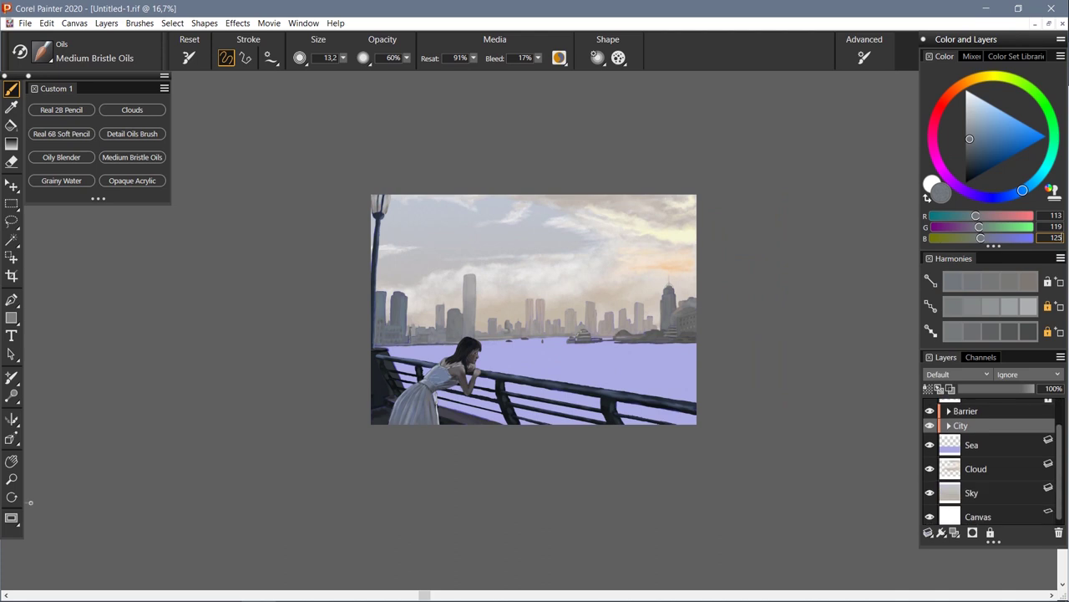
Paint the sea below the shoreline near the domed building in warm beige on the Sea layer with Medium Bristle Oils at size 25
left_click(971, 446)
left_click(561, 227, "alt")
key("ctrl+plus")
key("ctrl+plus")
left_click_drag(852, 365, 869, 370)
mouse_move(764, 366)
left_mouse_down()
mouse_move(706, 393)
mouse_move(752, 405)
left_mouse_up()
left_click(727, 381, "alt")
left_click(688, 340, "alt")
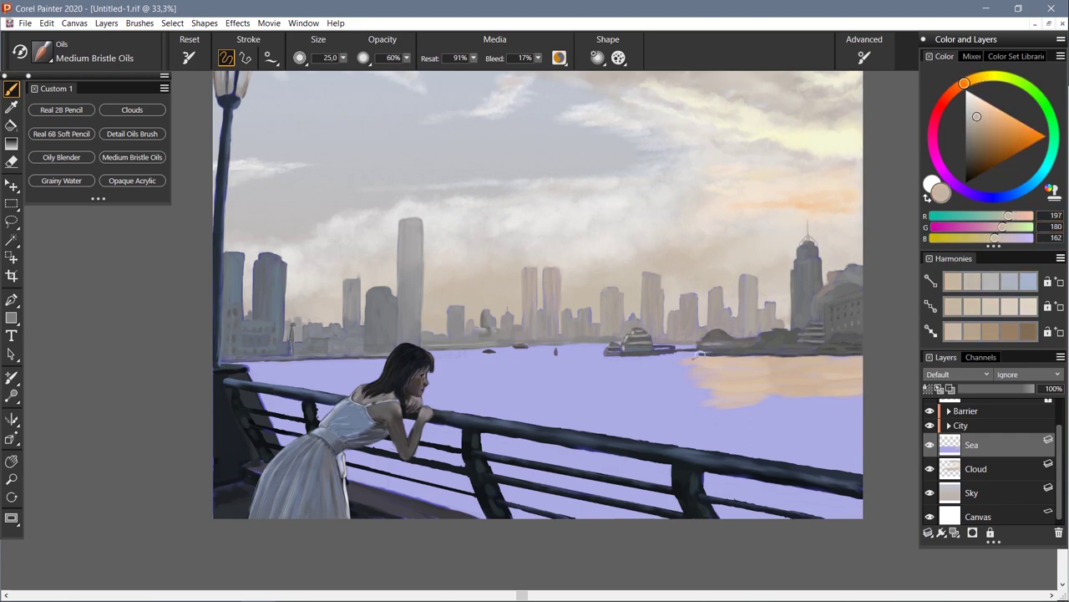
Extend the peach and beige water (219, 162 blue; 211, 184, 155) from the woman across the open sea down to the handrail
left_click(604, 401, "alt")
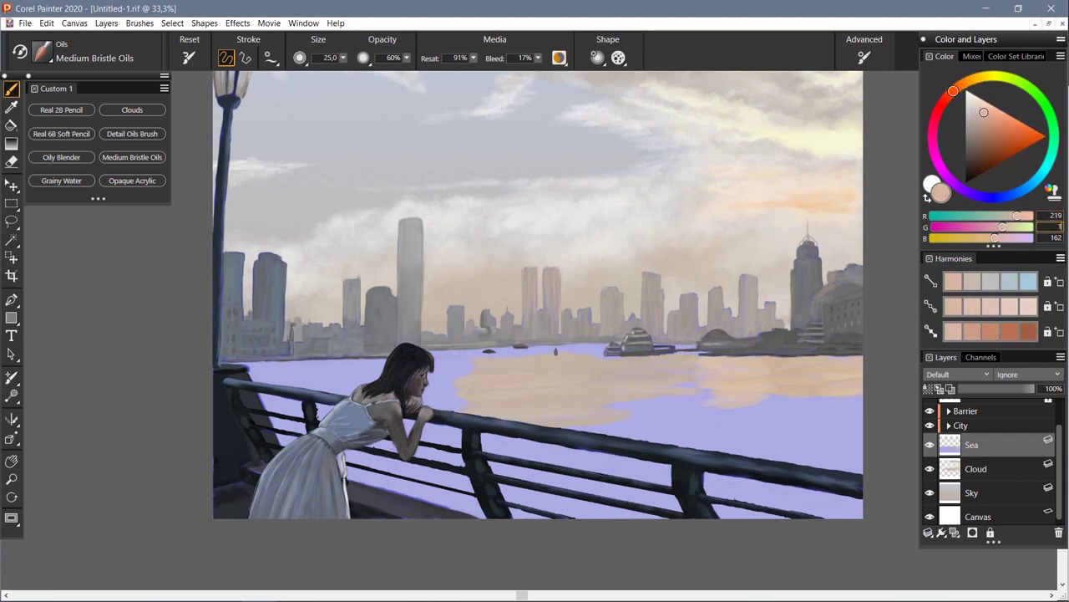
mouse_move(635, 359)
left_mouse_down()
mouse_move(718, 418)
mouse_move(627, 438)
left_mouse_up()
left_click(635, 393, "alt")
mouse_move(861, 397)
left_mouse_down()
mouse_move(710, 431)
mouse_move(869, 456)
mouse_move(701, 447)
left_mouse_up()
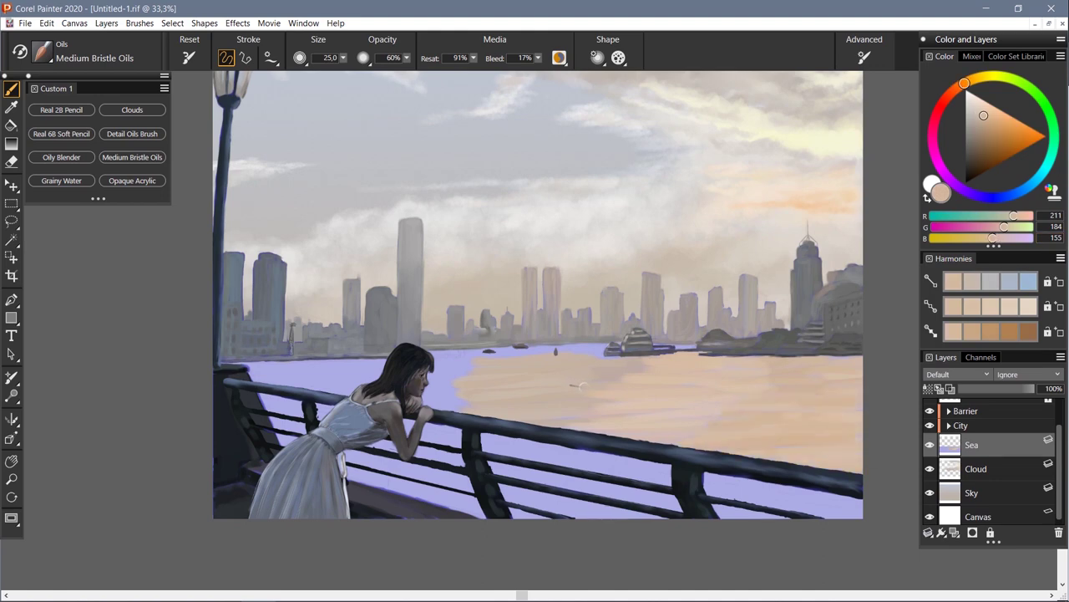
Paint the water along the shoreline and behind the woman in grey-beige (178, 169, 161; 188, 174, 165), shifting to grey toward the lamp post
left_click(560, 351, "alt")
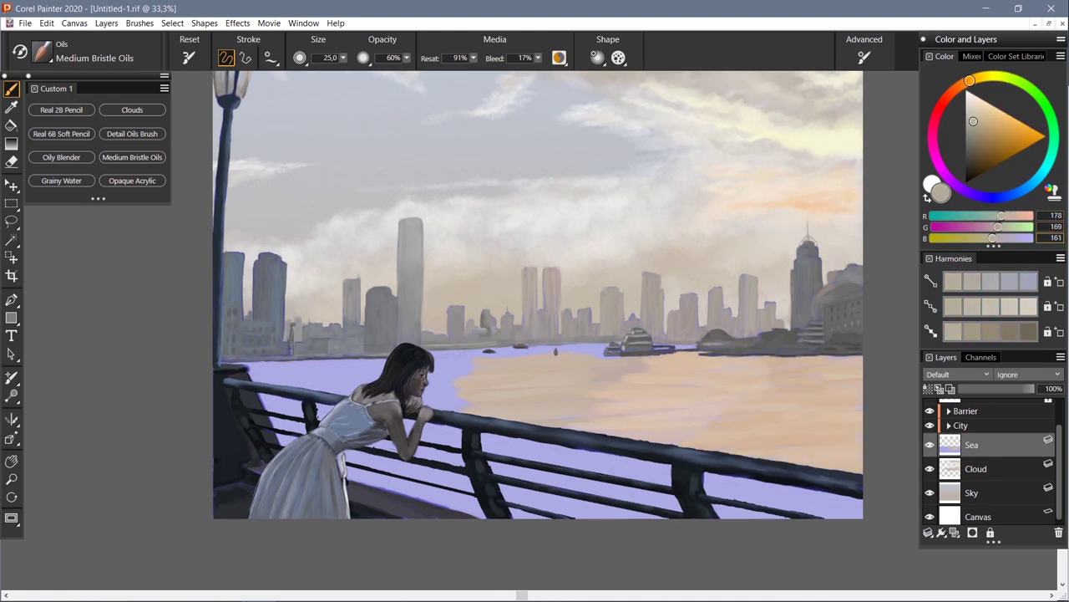
left_click(423, 344, "alt")
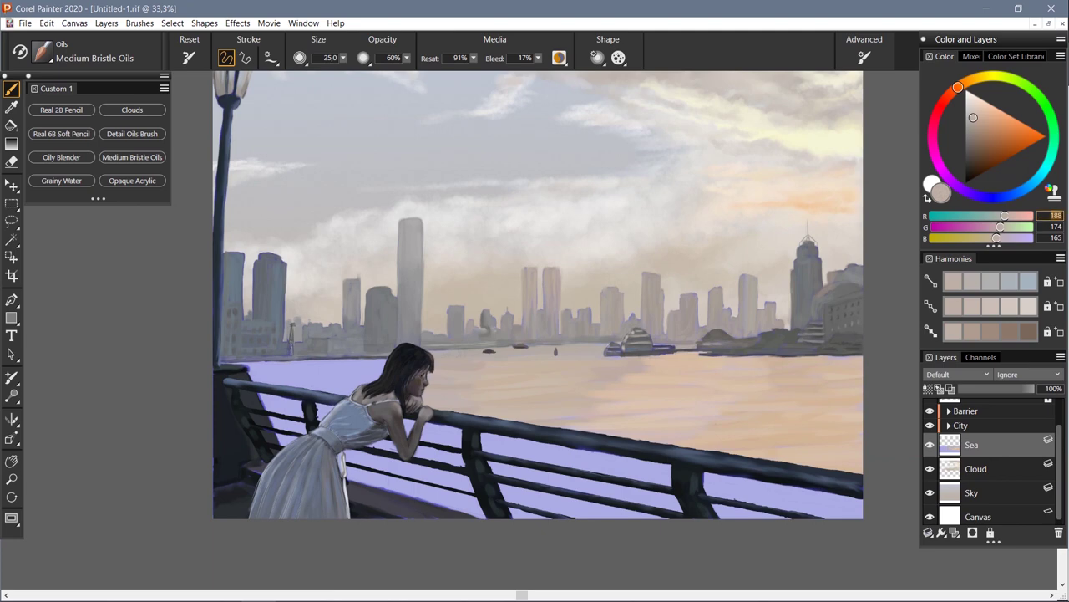
left_click(367, 361, "alt")
mouse_move(384, 366)
left_mouse_down()
mouse_move(247, 368)
mouse_move(369, 368)
left_mouse_up()
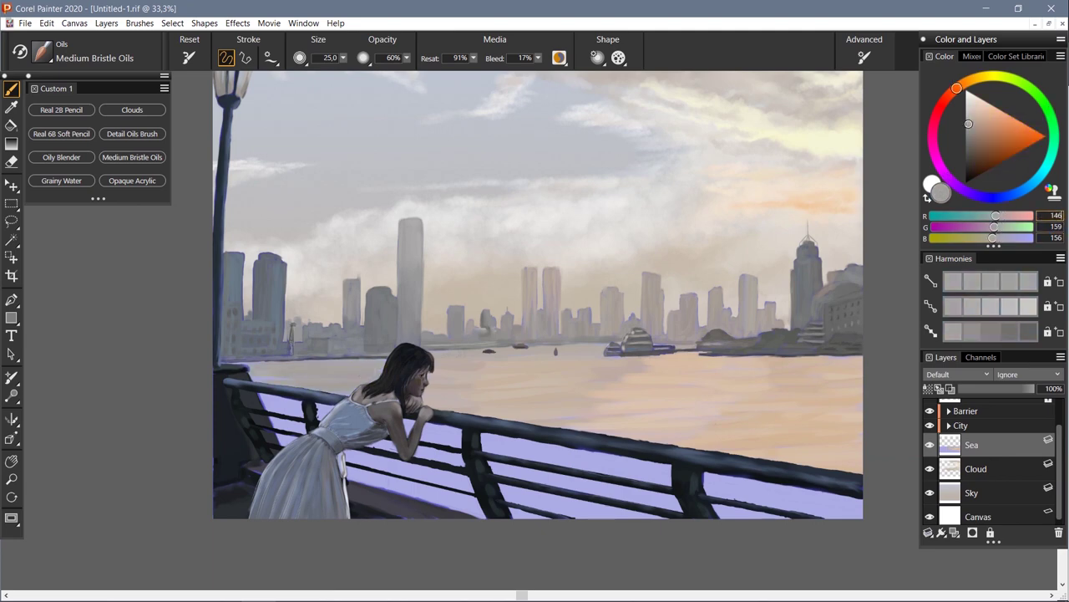
left_click(349, 405, "alt")
left_click_drag(253, 369, 317, 375)
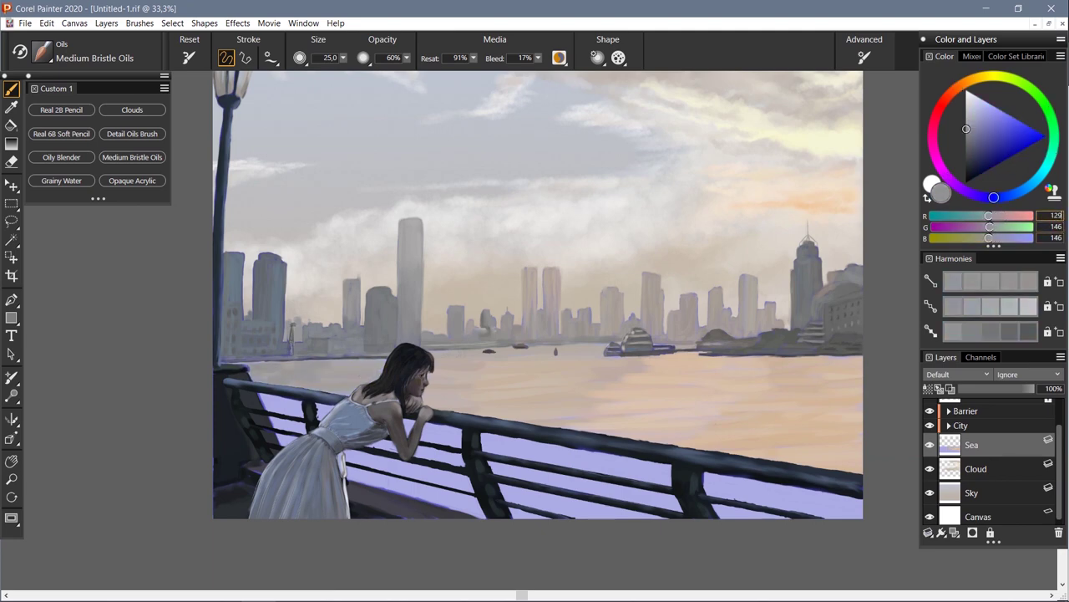
Fill the water between the railing bars with grey (151, 150, 145) near the woman and warm beige (192, 172, 152) beyond her
left_click(275, 401, "alt")
mouse_move(264, 397)
left_mouse_down()
mouse_move(280, 422)
mouse_move(303, 428)
left_mouse_up()
left_click(307, 428, "alt")
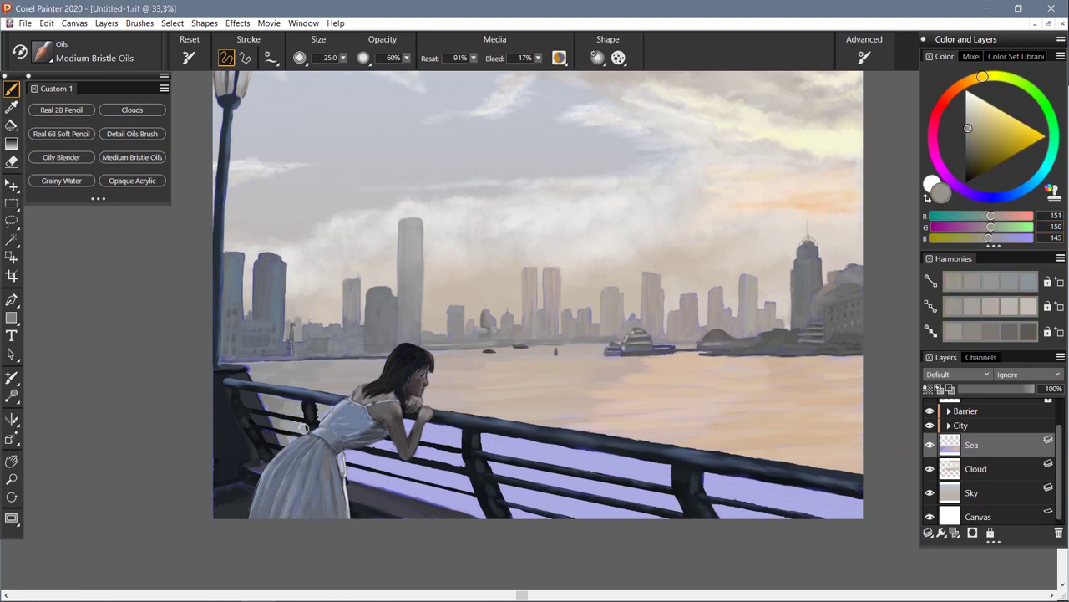
key("ctrl+minus")
left_click(718, 451, "alt")
left_click(752, 458, "alt")
mouse_move(762, 464)
left_mouse_down()
mouse_move(672, 460)
mouse_move(722, 433)
left_mouse_up()
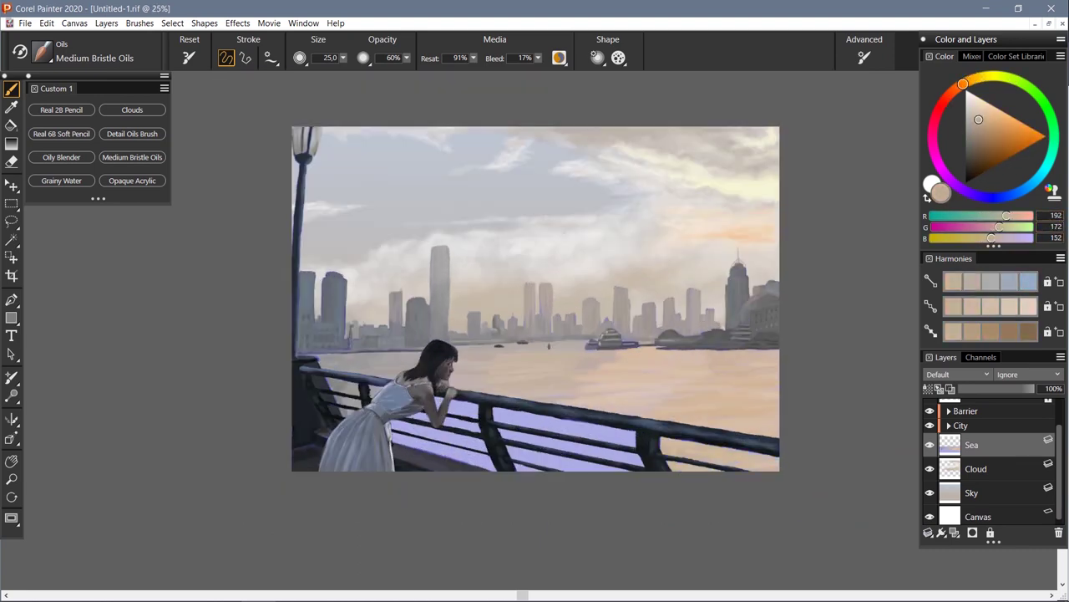
left_click(570, 468, "alt")
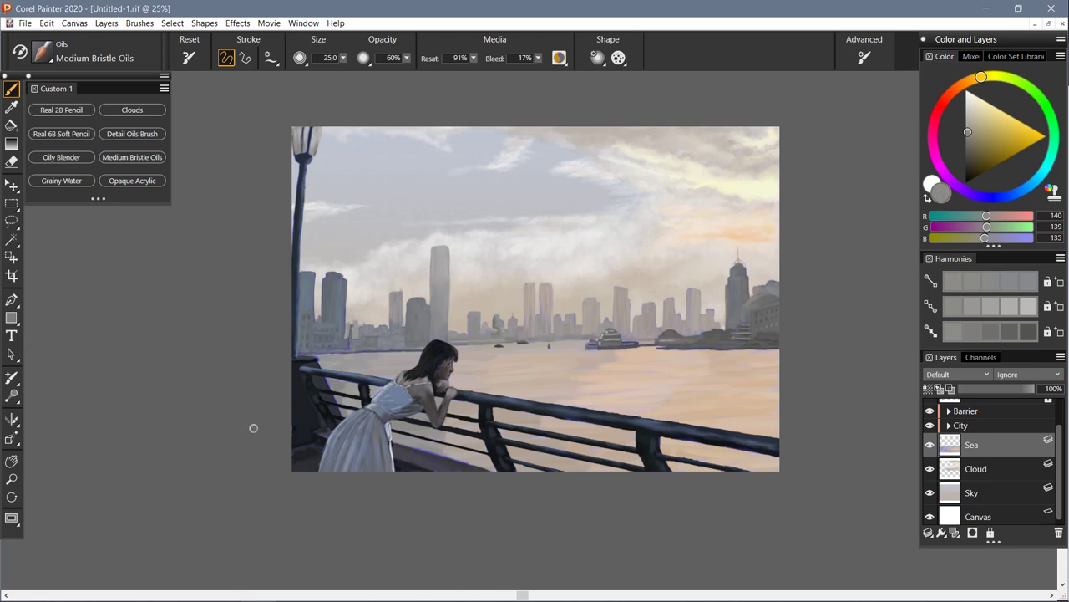
Paint small ripples below the lowest rail beside the skirt in dark grey (118, 119, 113) and light grey (191, 186, 181) at size 6
scroll(426, 409, "up", 5)
scroll(402, 379, "down", 2)
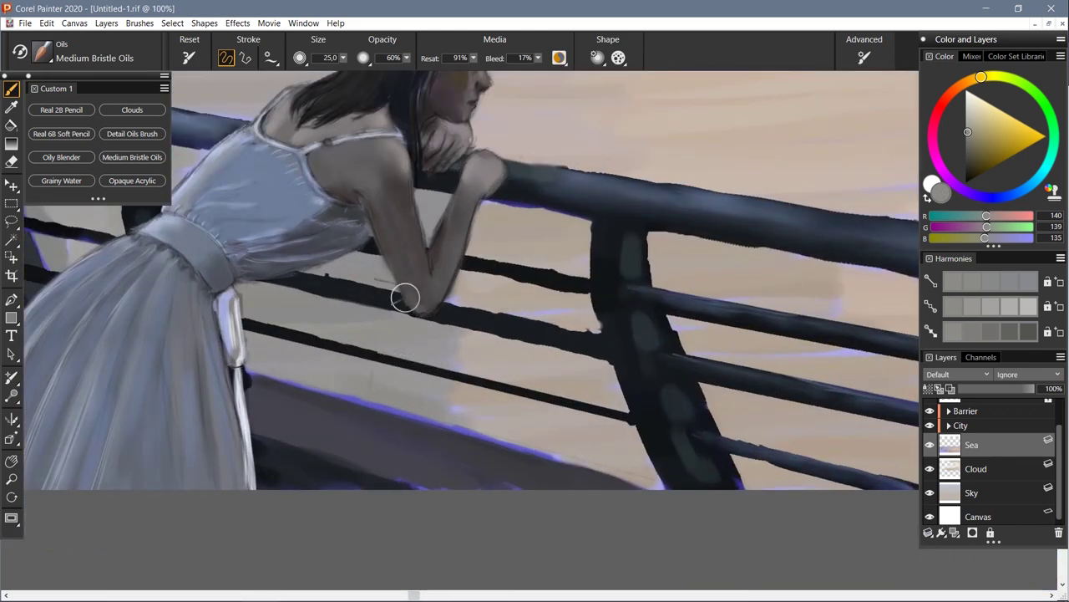
left_click(868, 359, "alt")
left_click_drag(343, 58, 309, 70)
left_click(392, 245, "alt")
left_click_drag(251, 339, 469, 407)
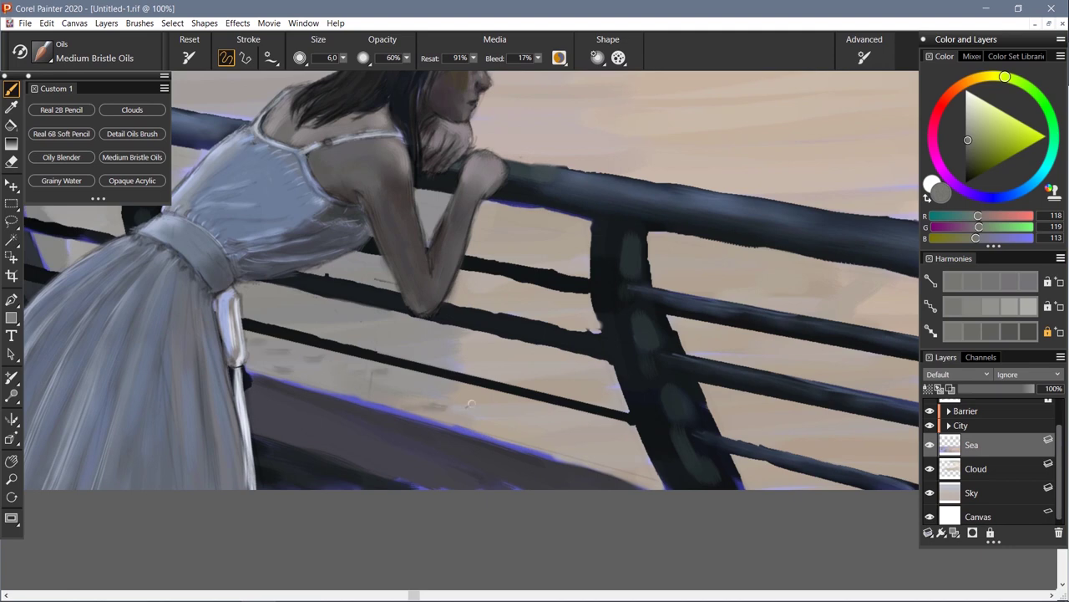
left_click(407, 369, "alt")
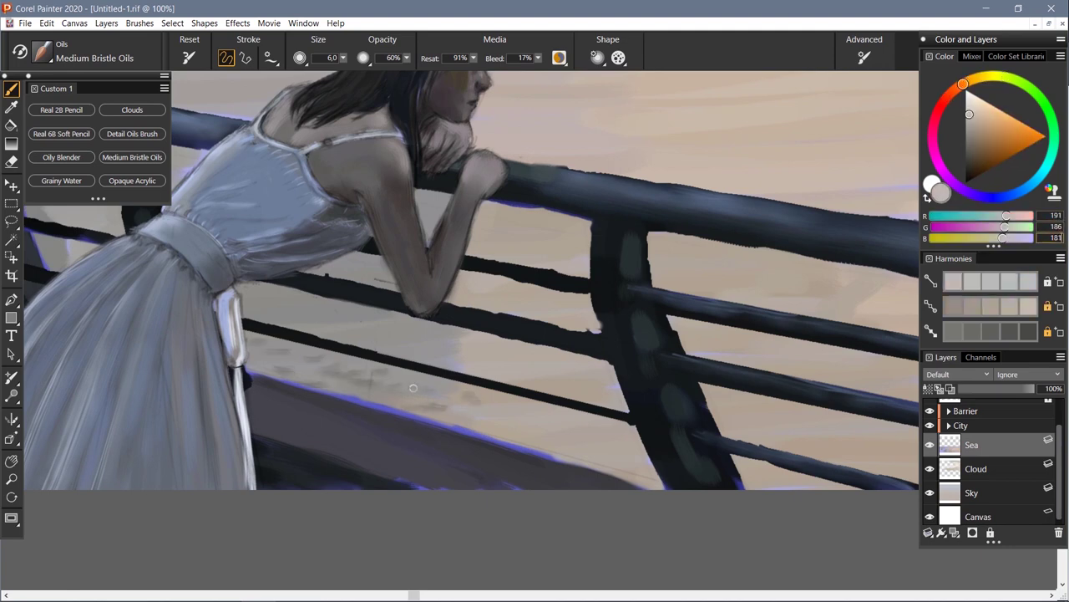
left_click_drag(285, 354, 448, 407)
left_click(448, 411, "alt")
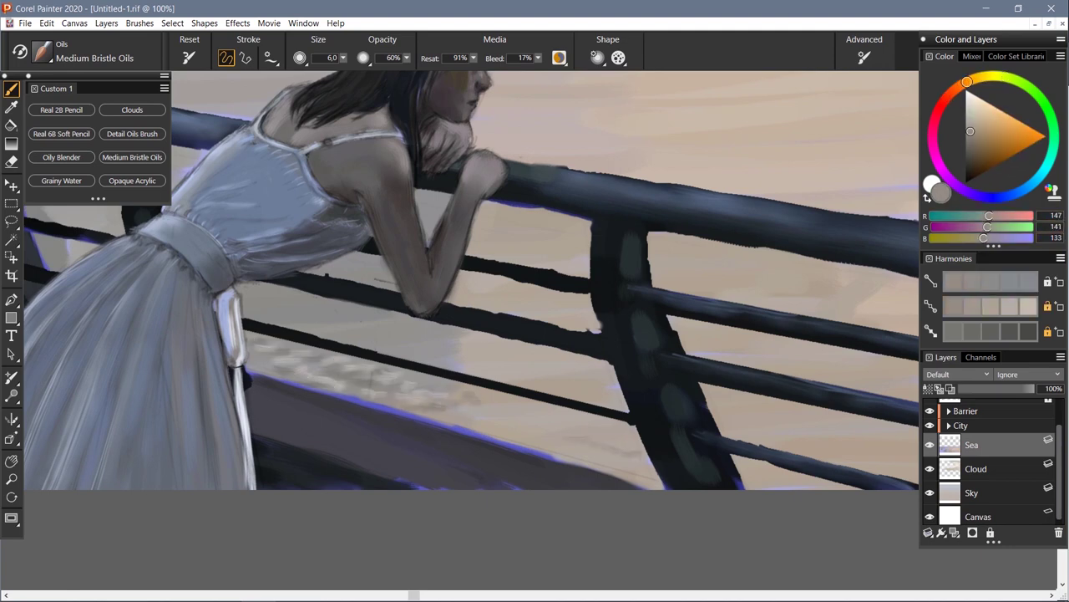
Blend the deck edge on Layer 5 with Grainy Water, and continue the light ripples on Sea to the first post with Medium Bristle Oils
left_click(61, 181)
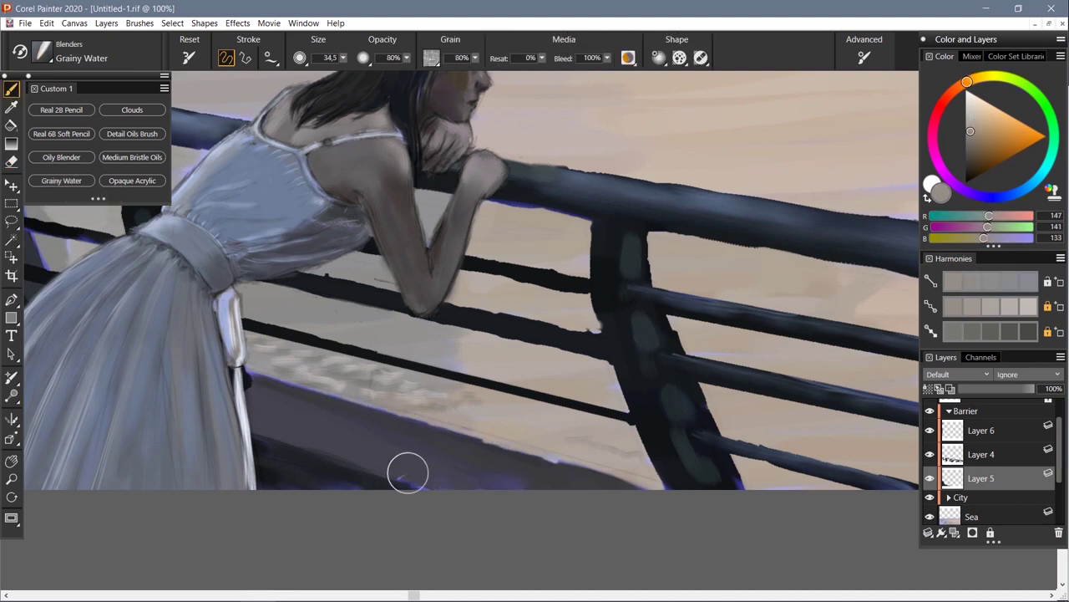
left_click(132, 157)
left_click(543, 451, "alt")
mouse_move(635, 455)
left_mouse_down()
mouse_move(569, 426)
mouse_move(457, 419)
left_mouse_up()
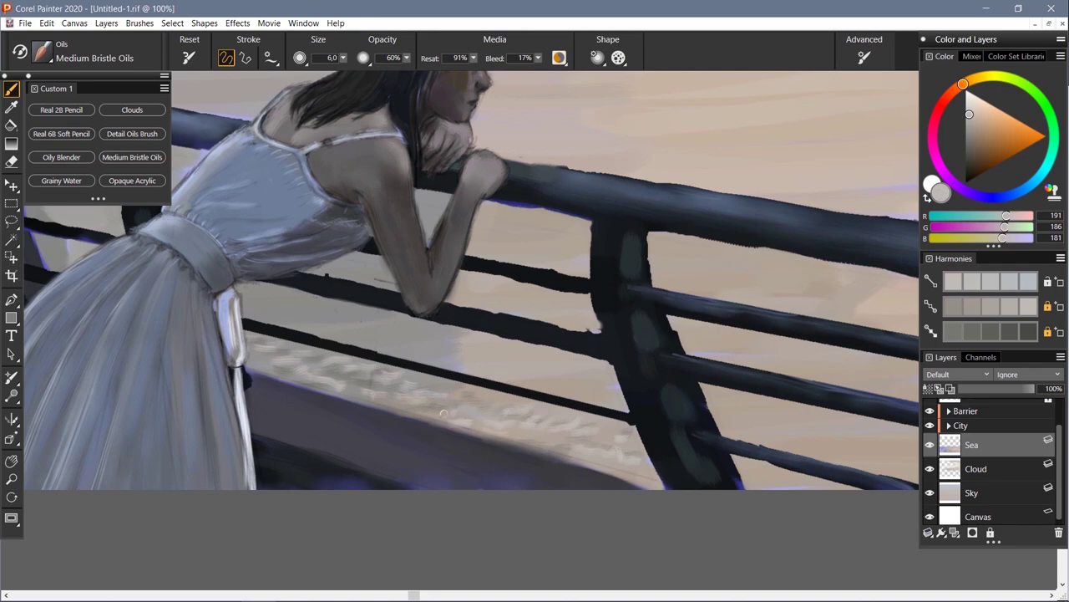
Add brighter highlights (219, 213, 209) to the ripples between the deck and the lowest rail
key("ctrl+0")
scroll(429, 361, "up", 2)
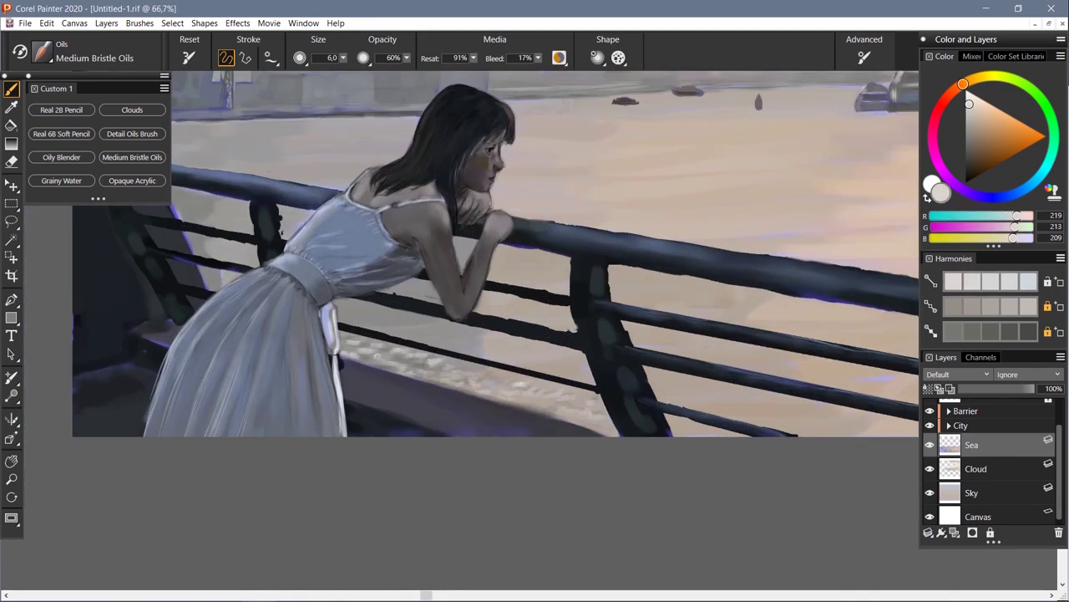
left_click(792, 364, "alt")
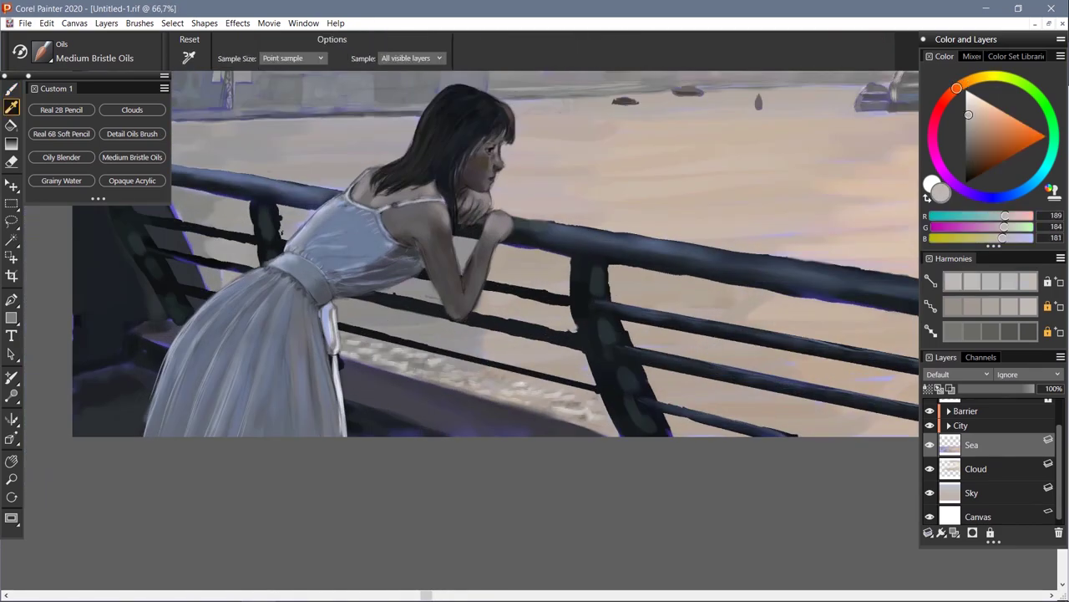
Clean up the rough railing edges on Layer 4 with the Eraser at size 12.7
left_click(275, 208, "alt")
key("e")
key("ctrl+0")
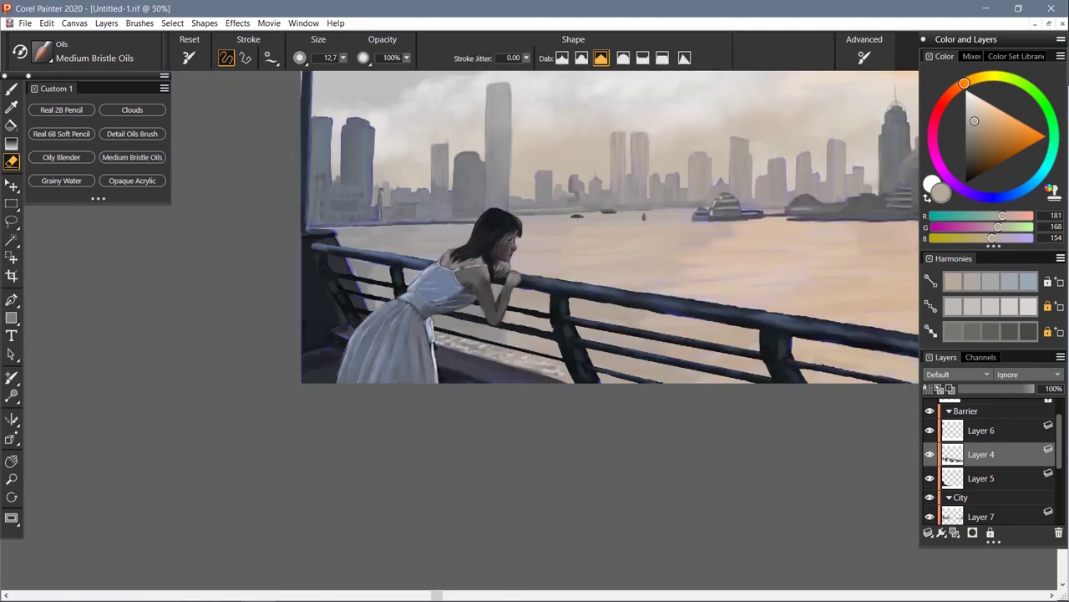
Paint light (216, 212, 210) and dark grey (118, 119, 113) ripples on the Sea layer around the woman and above the handrail
key("b")
scroll(551, 284, "up", 3)
left_click(949, 425)
left_click(971, 445)
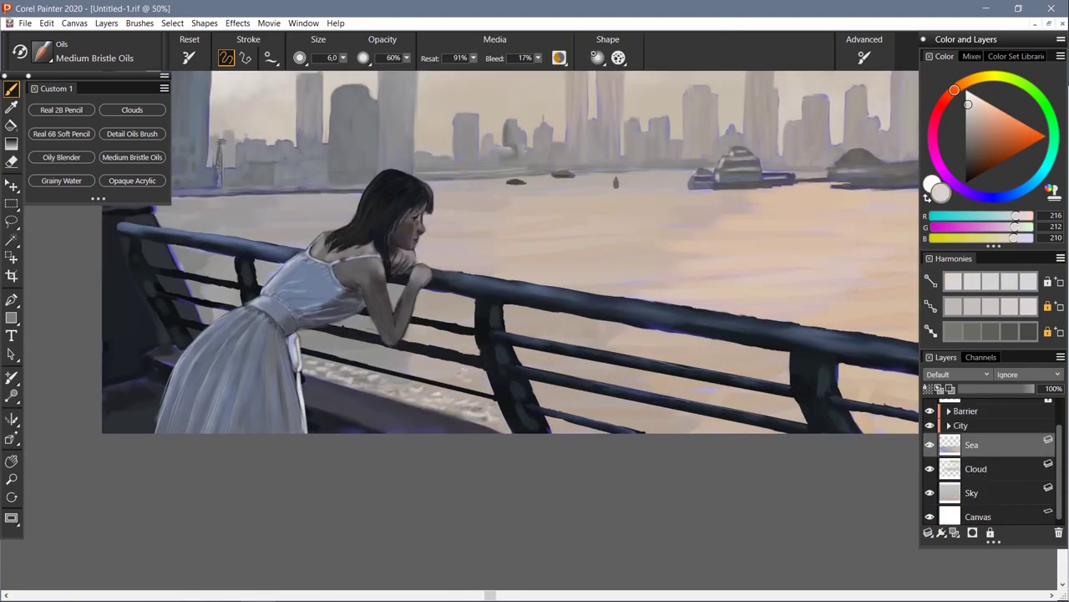
left_click(369, 356, "alt")
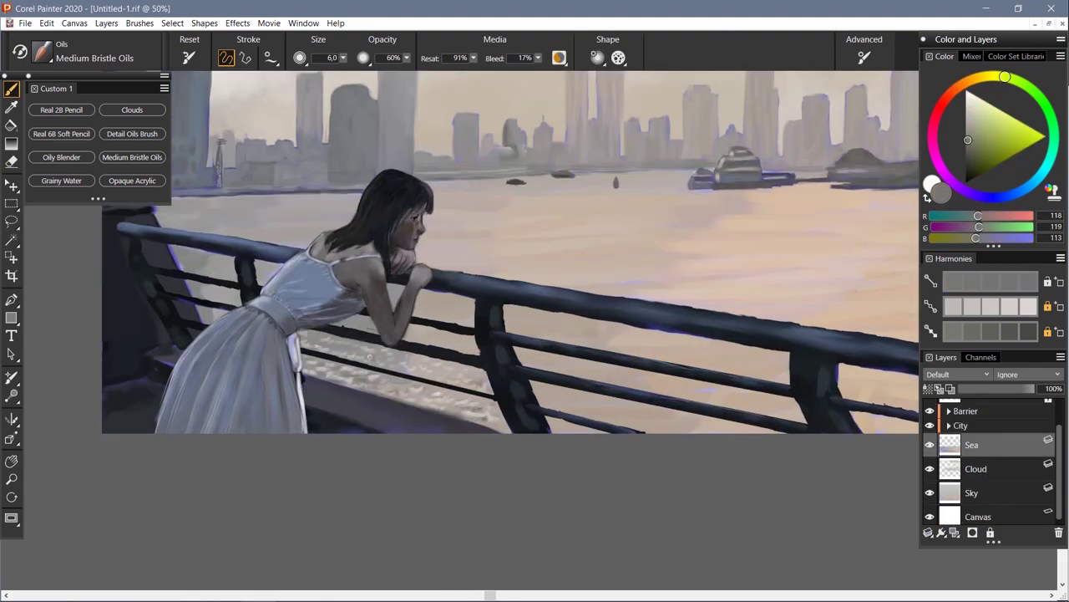
key("ctrl+z")
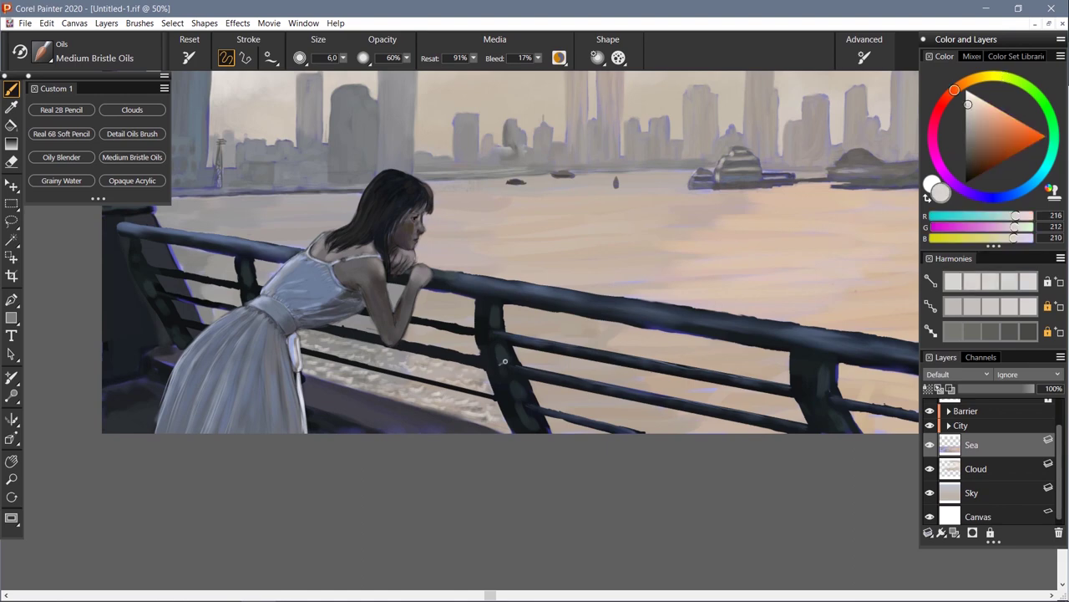
key("ctrl+y")
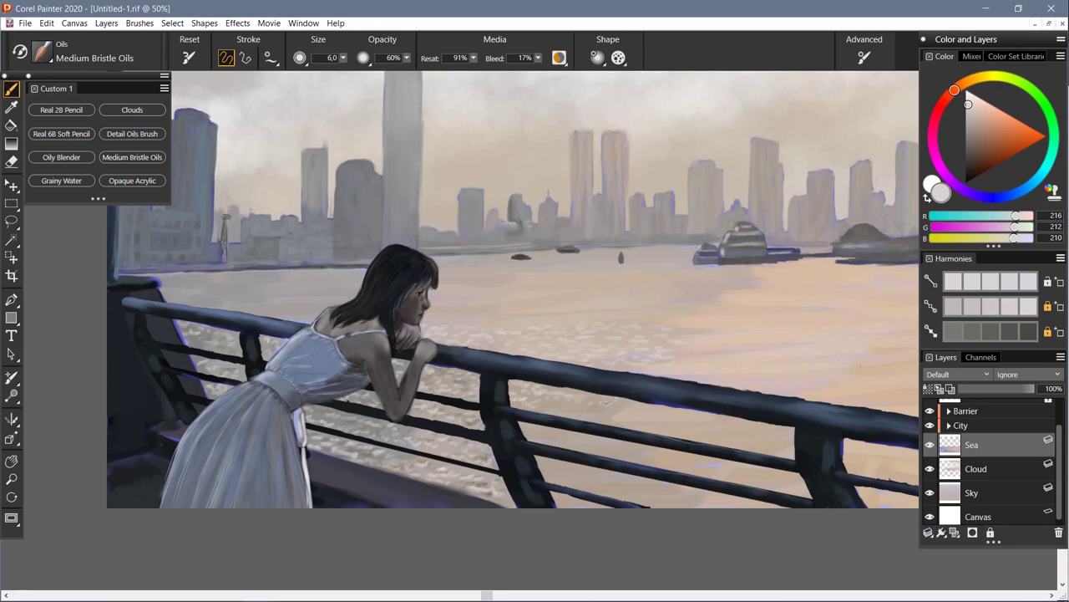
Extend the ripples between the rails from the first post to the second, alternating dark grey (118, 119, 113) and light grey (216, 212, 210)
left_click(577, 408, "alt")
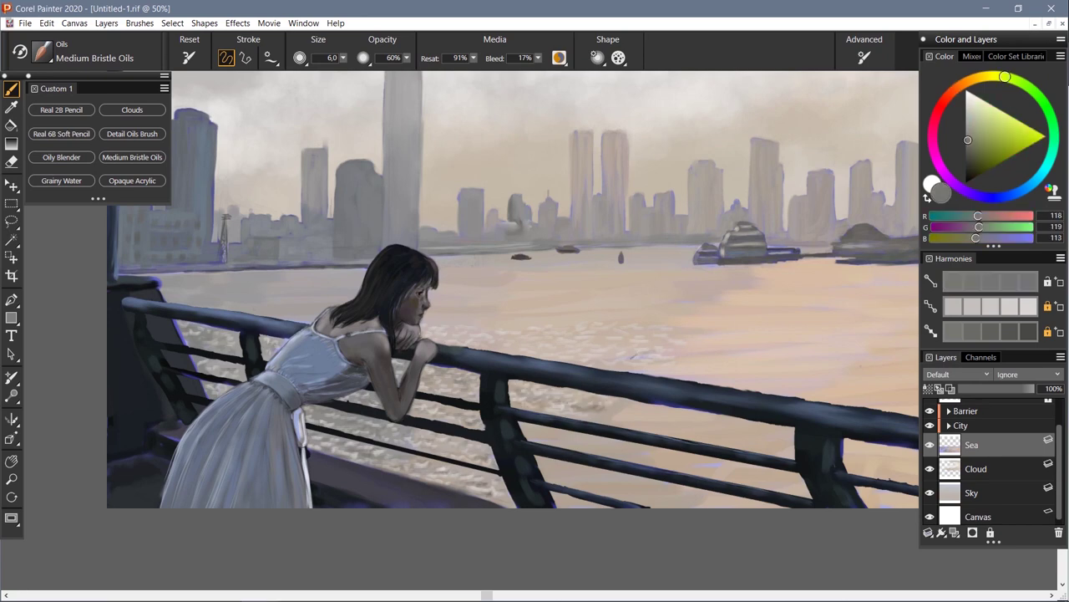
key("ctrl+minus")
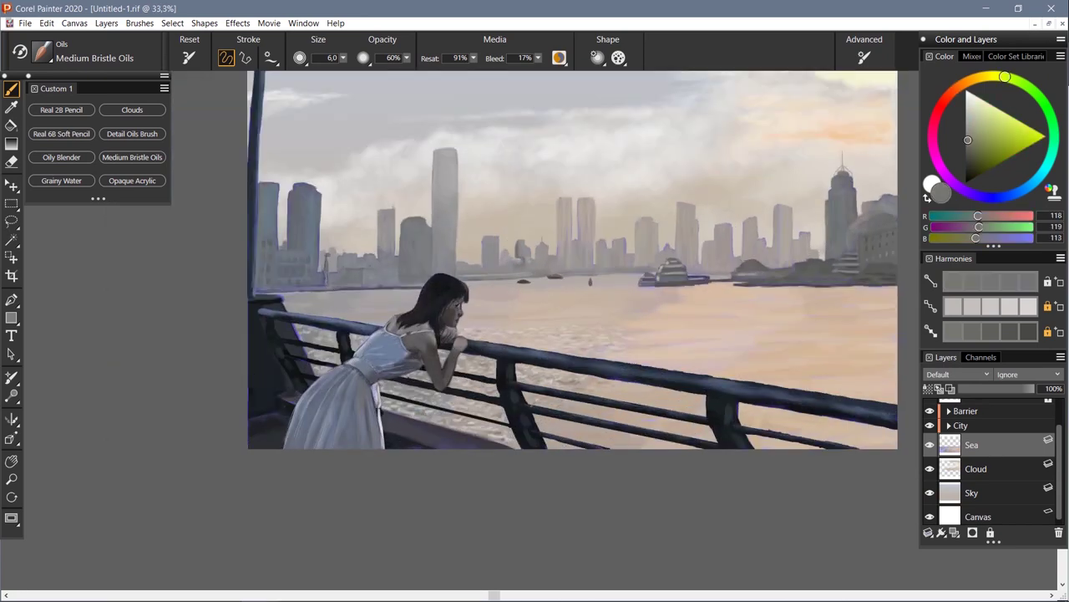
left_click(551, 402, "alt")
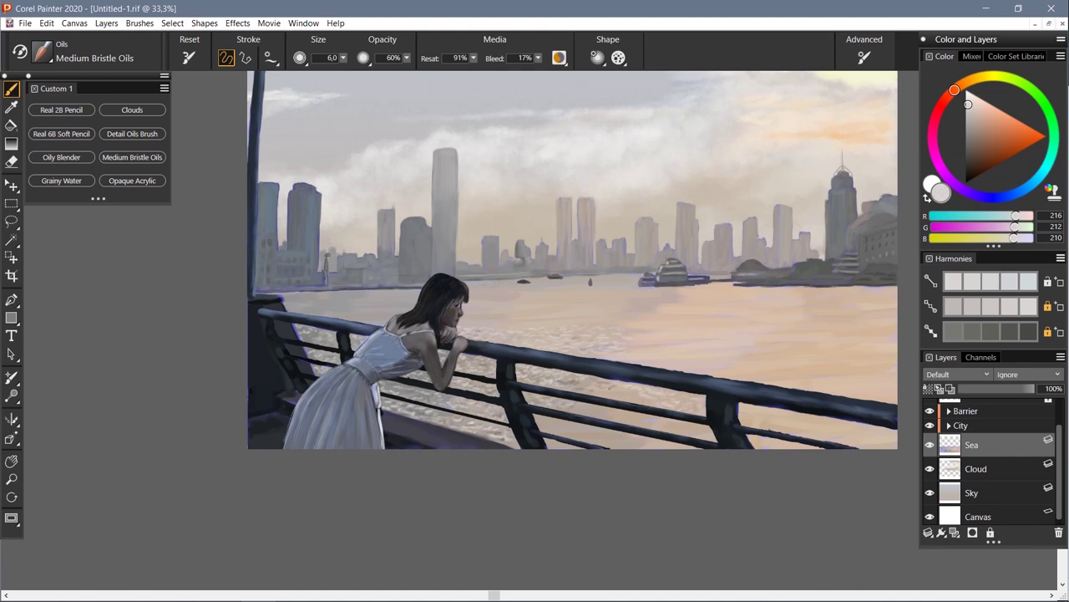
left_click(717, 410, "alt")
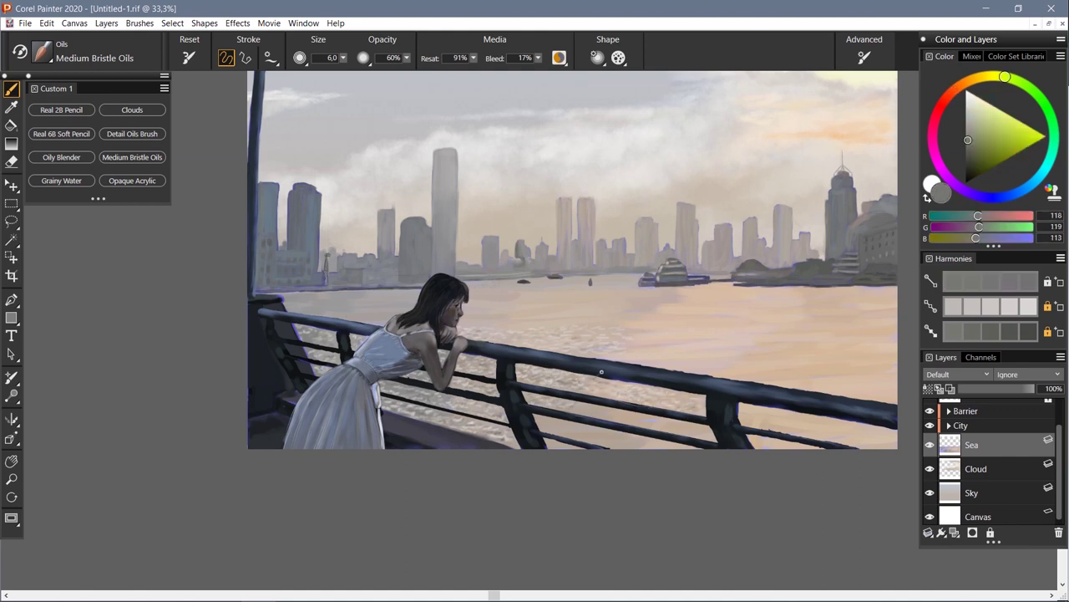
left_click(571, 446, "alt")
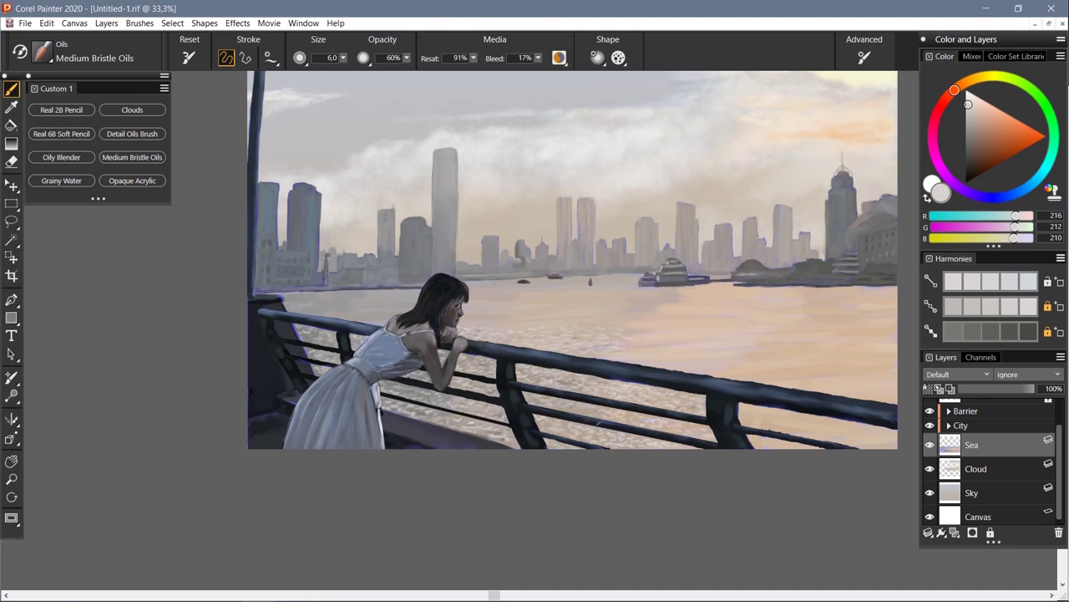
left_click(593, 412, "alt")
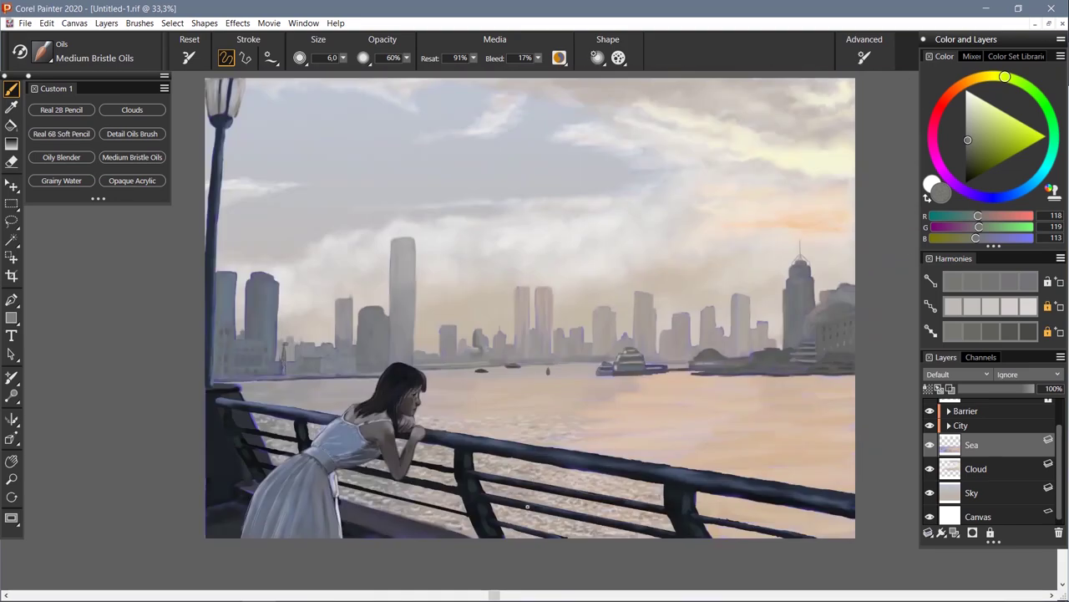
left_click(11, 184)
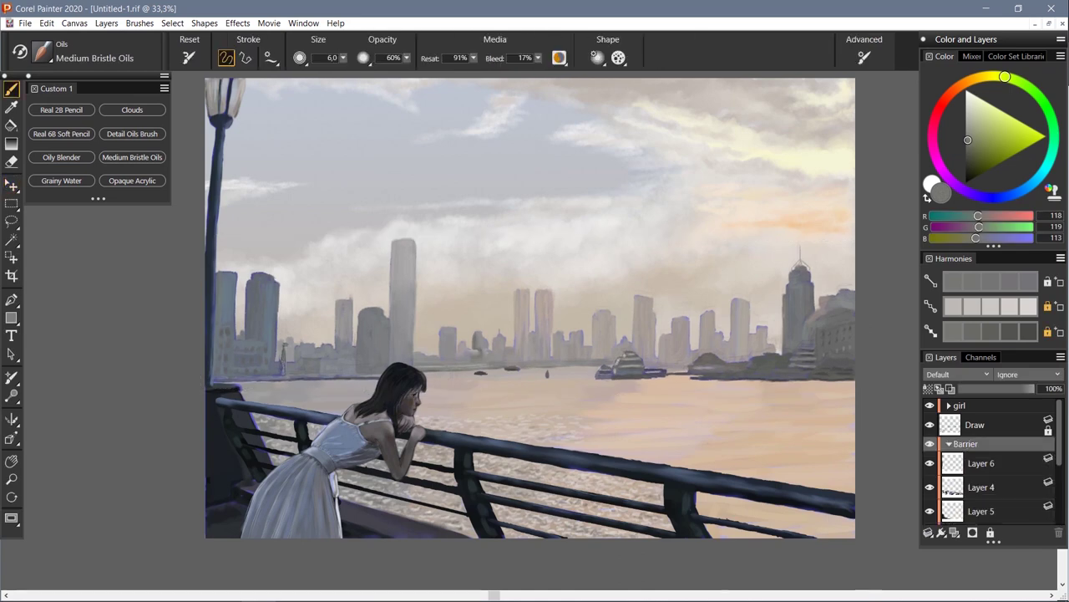
left_click(982, 510)
left_click(61, 157)
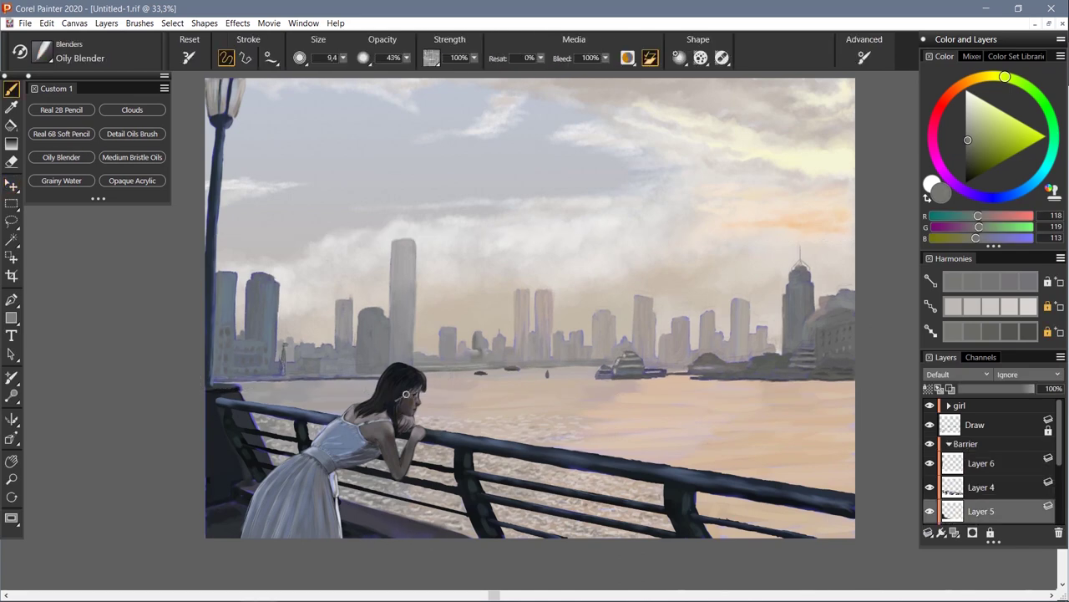
Paint dark grey (106, 106, 102) and light (216, 212, 210) ripples on the Sea layer beyond the last post with Medium Bristle Oils
left_click(949, 444)
left_click(972, 477)
left_click(132, 157)
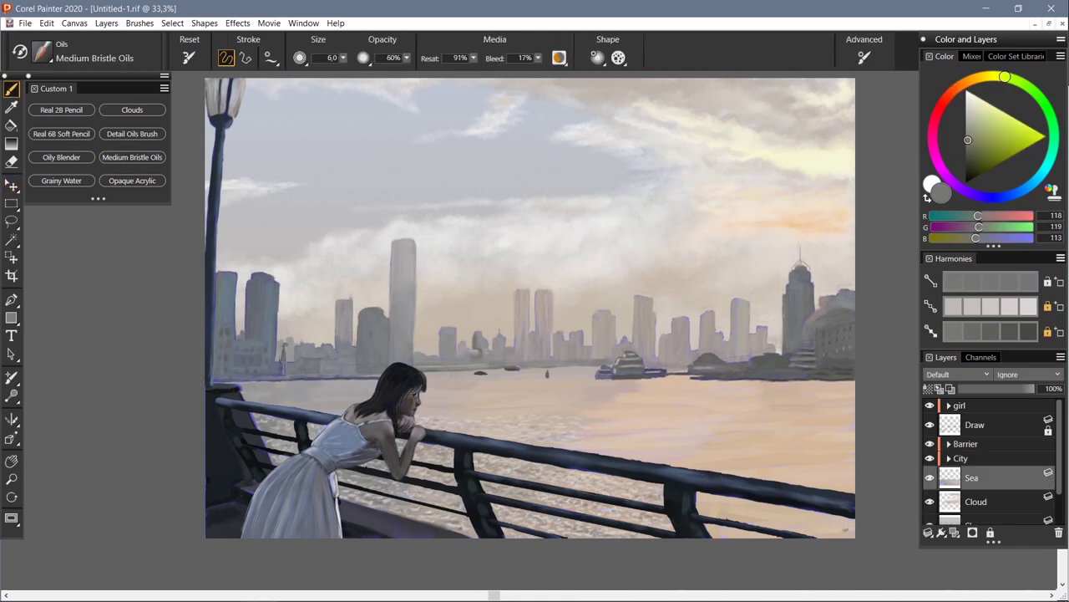
left_click(837, 528, "alt")
left_click_drag(704, 498, 777, 522)
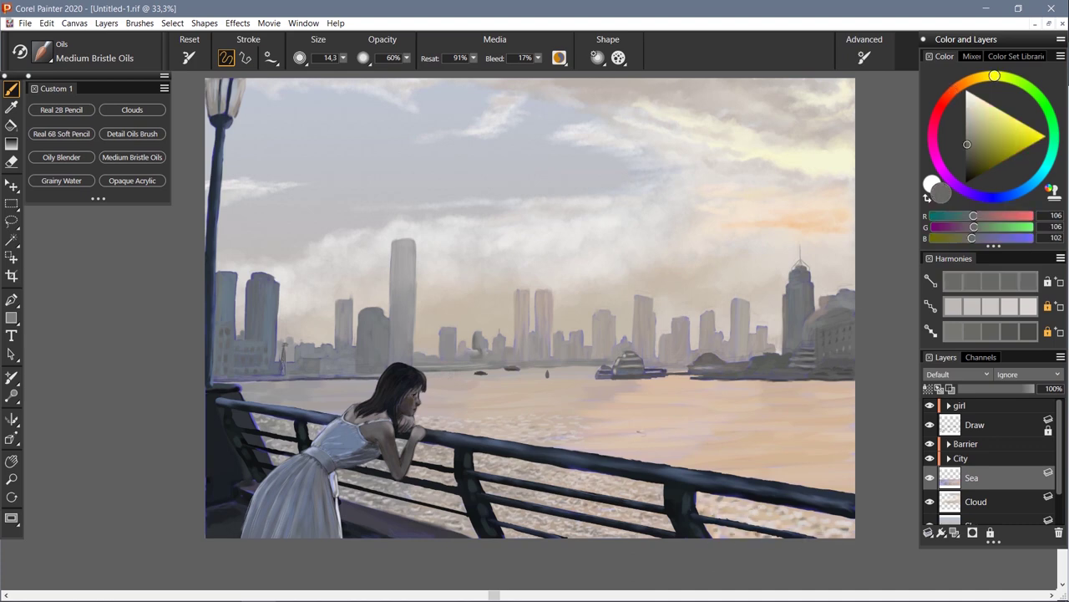
left_click(668, 398, "alt")
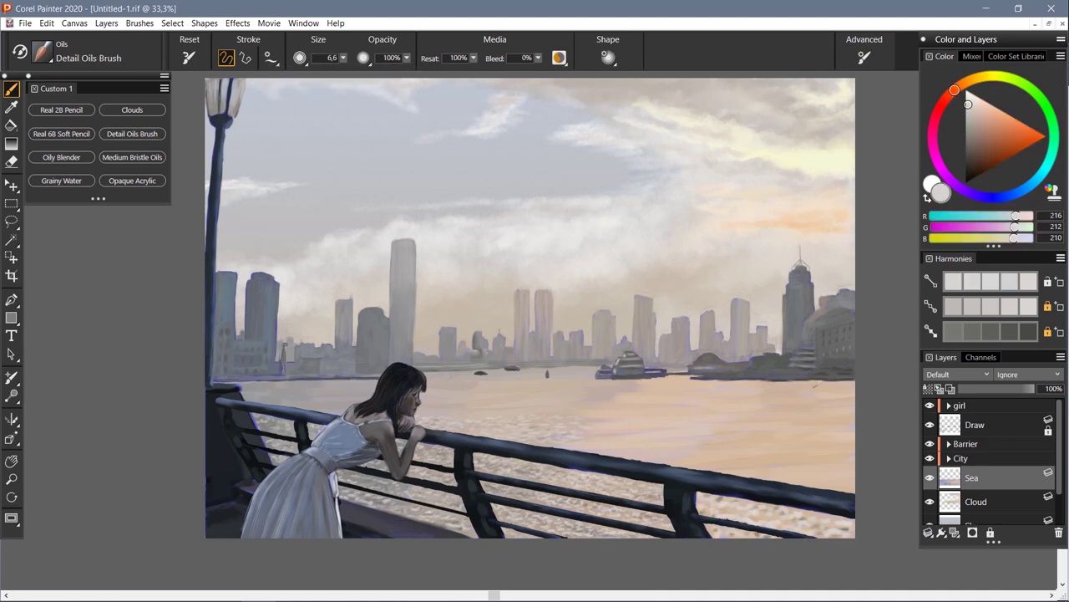
key("ctrl+slash")
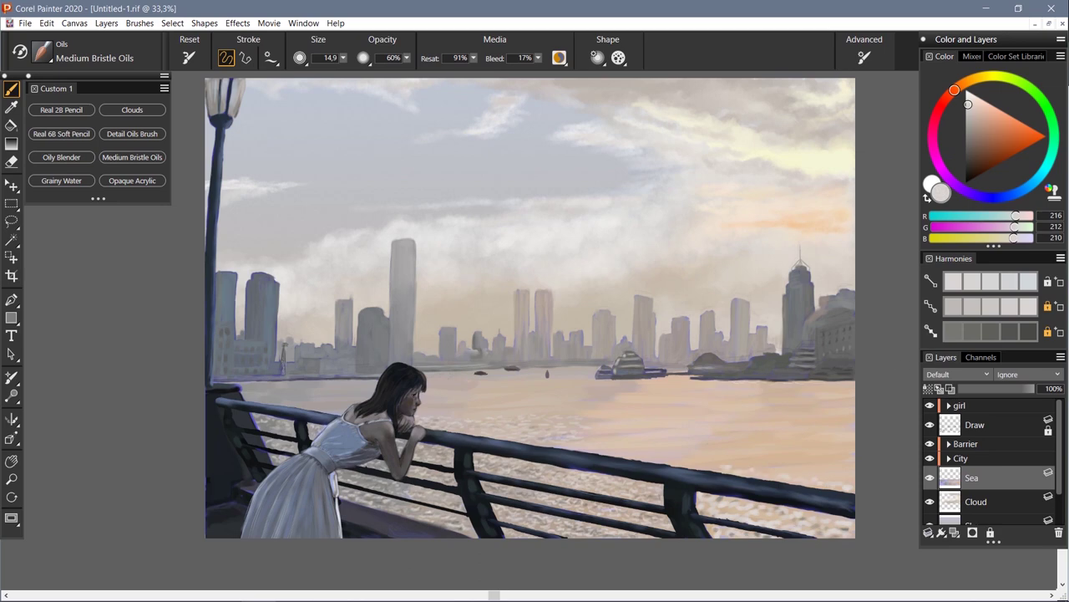
Paint light (216, 212, 210) and fine grey (118, 119, 113) ripples along the waterline below the far shore and tower
key("ctrl+plus")
key("ctrl+plus")
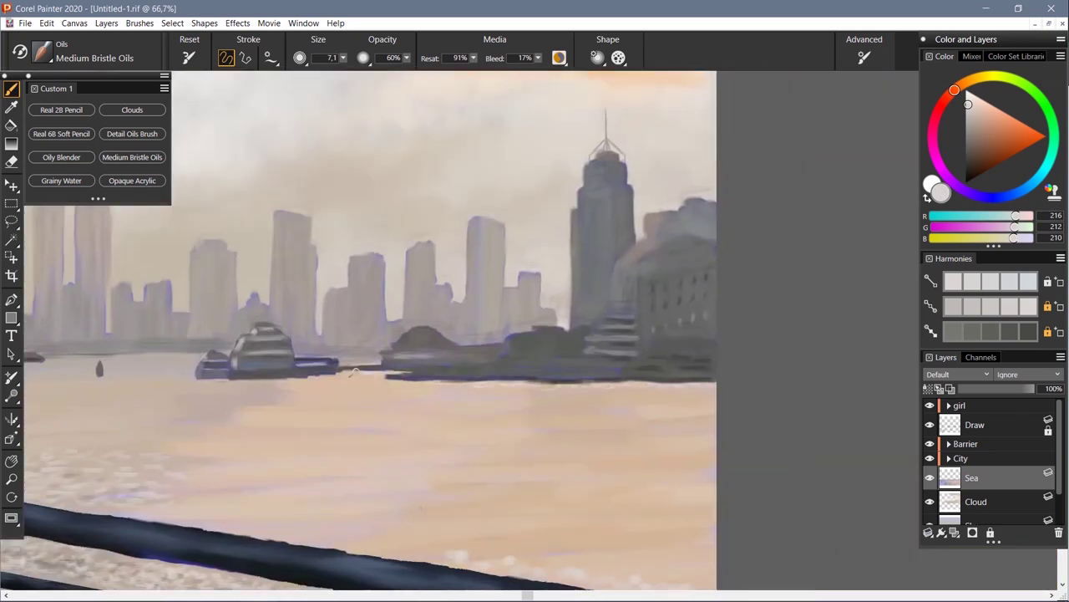
left_click(591, 368, "alt")
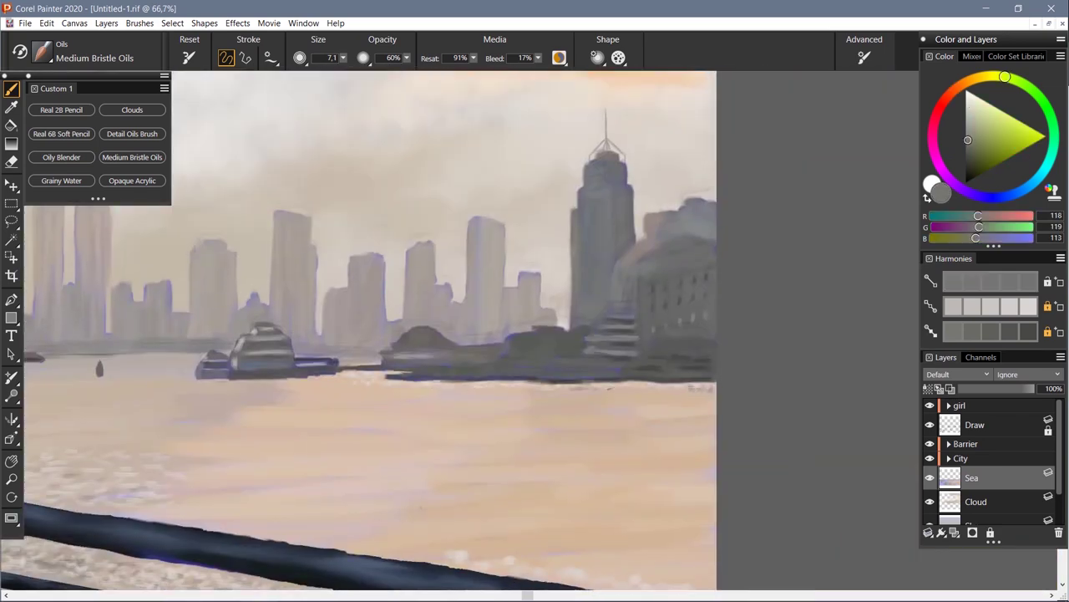
left_click(342, 58)
left_click_drag(295, 71, 296, 71)
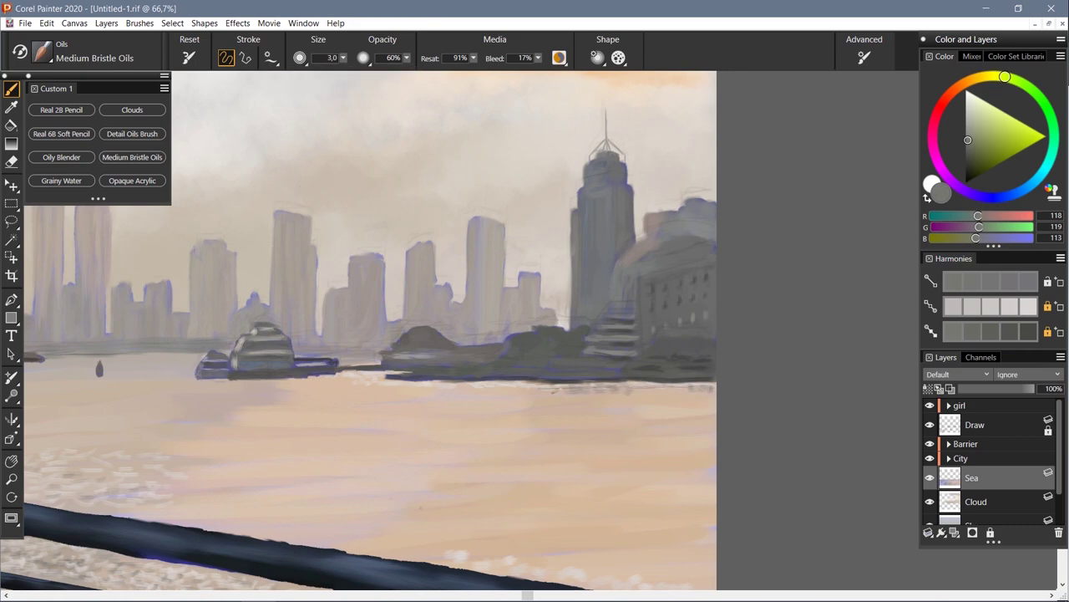
left_click(343, 58)
left_click_drag(297, 71, 304, 71)
left_click_drag(604, 390, 363, 378)
left_click_drag(710, 382, 633, 390)
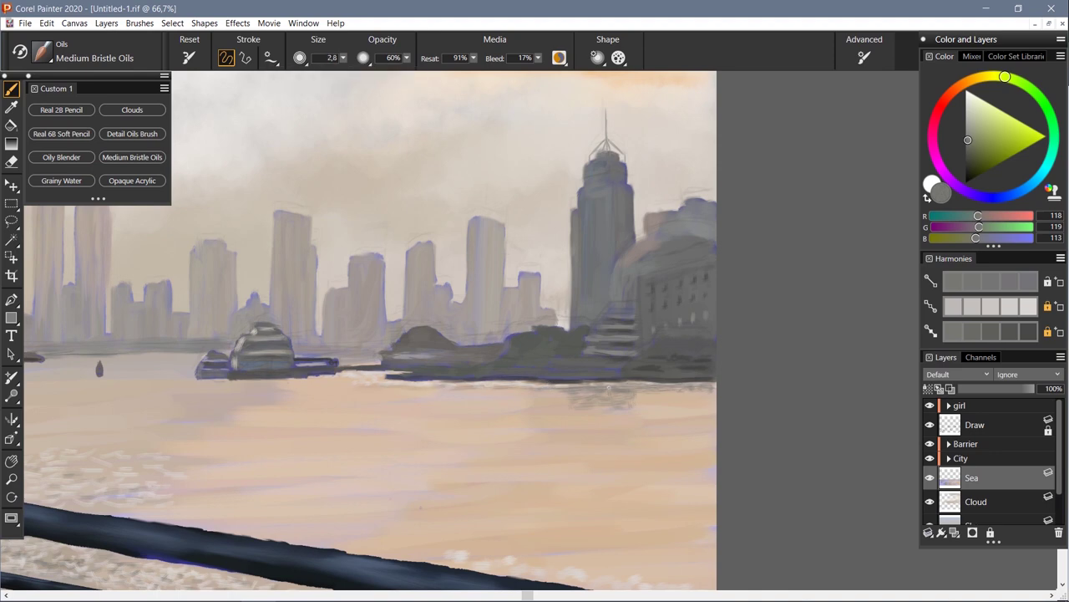
Darken the waterline under the tower's shore with (70, 70, 68) using the Detail Oils Brush
left_click(132, 134)
left_click(581, 389, "alt")
left_click_drag(714, 387, 582, 392)
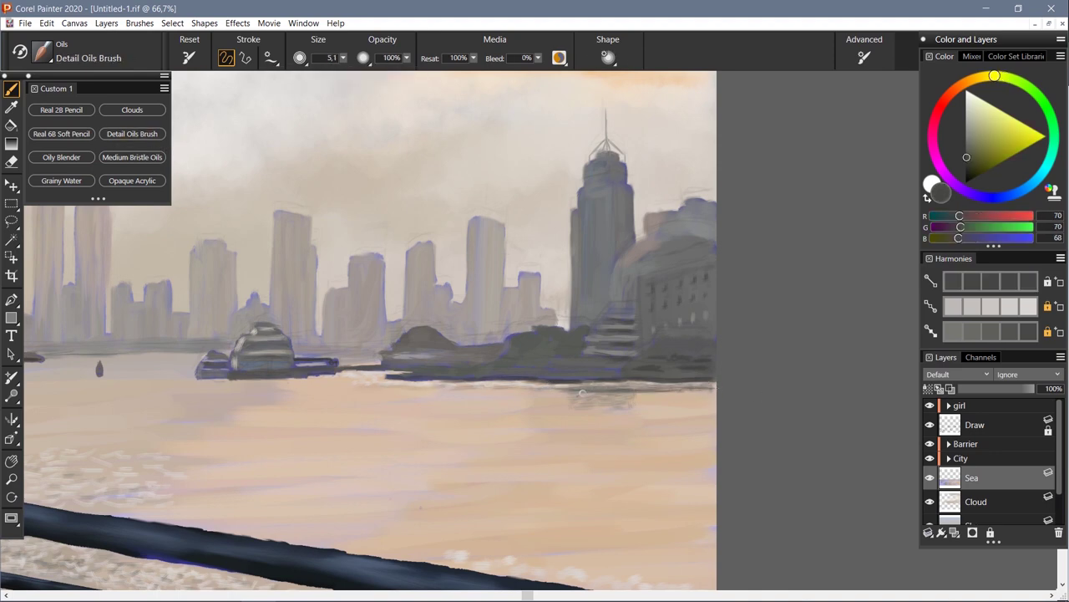
left_click(583, 391, "alt")
Paint the tower's reflection down the water on a new layer above Sea, work in tan (201, 177, 147), and soften it with Grainy Water
left_click(132, 157)
key("ctrl+shift+n")
mouse_move(580, 400)
left_mouse_down()
mouse_move(622, 422)
mouse_move(595, 534)
mouse_move(595, 456)
mouse_move(595, 560)
left_mouse_up()
left_click(614, 402, "alt")
key("ctrl+plus")
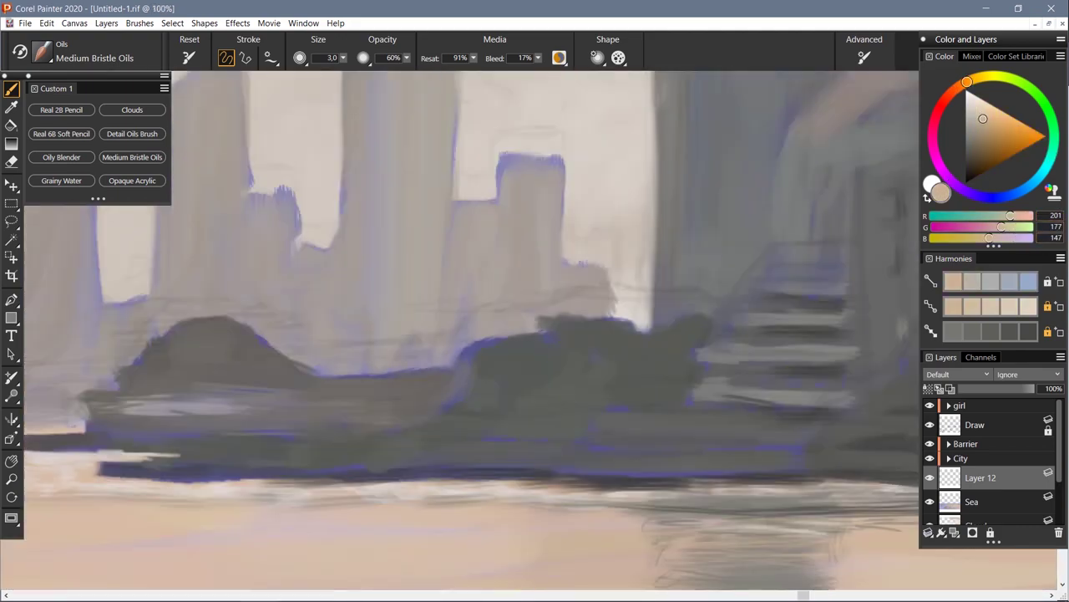
key("bracketright")
key("bracketright")
left_click_drag(639, 447, 623, 553)
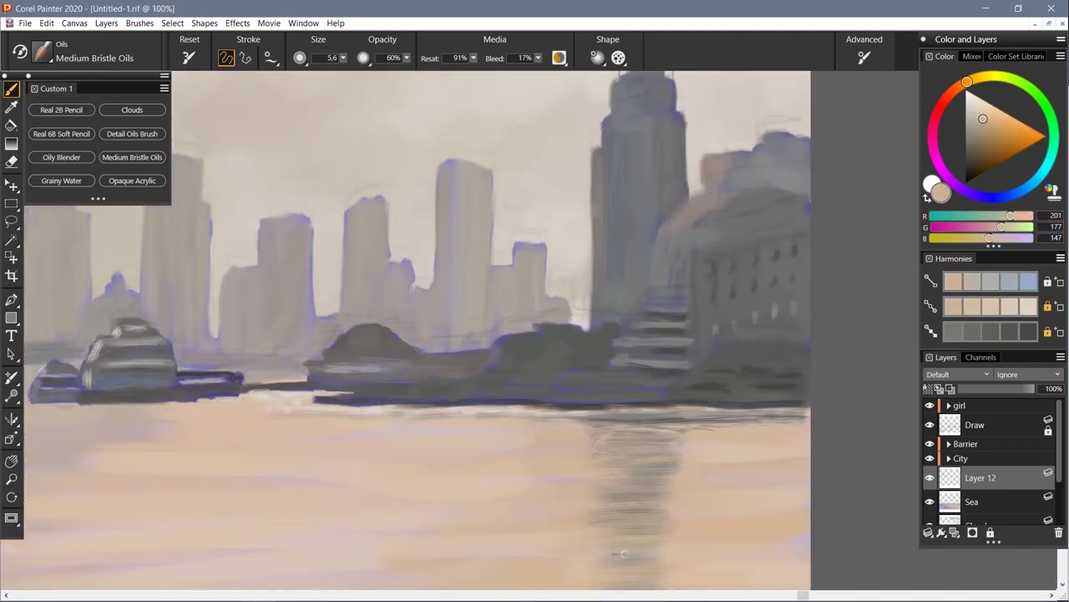
key("ctrl+minus")
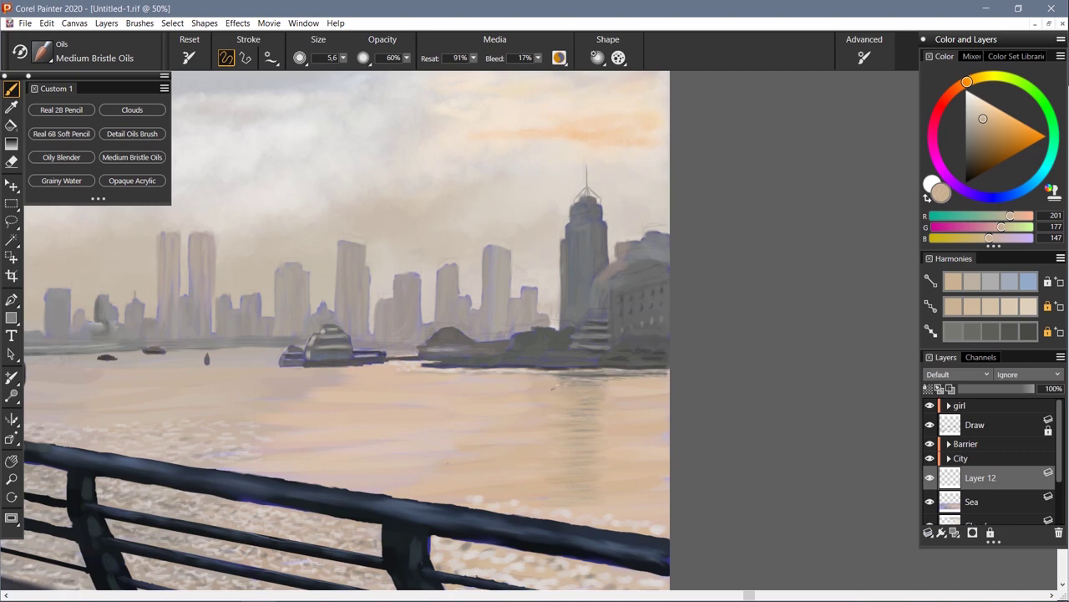
left_click(61, 181)
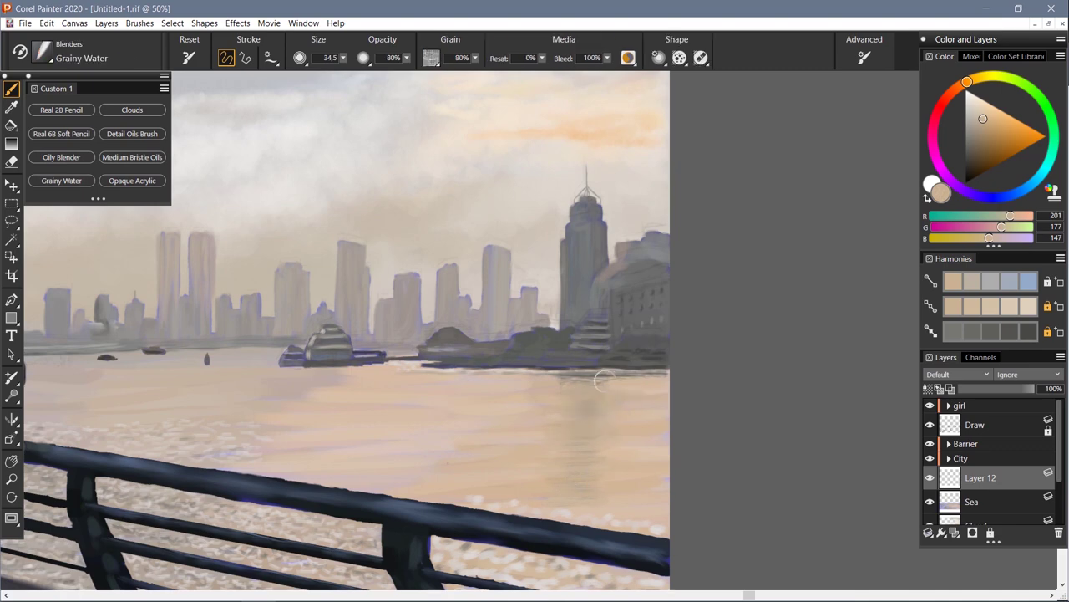
left_click_drag(603, 380, 703, 316)
Paint light (214, 209, 205) ripples over and around the tower's reflection with Medium Bristle Oils at size 7.3
left_click(132, 157)
key("bracketright")
key("bracketright")
key("bracketright")
key("bracketright")
left_click_drag(769, 422, 595, 431)
mouse_move(755, 406)
left_mouse_down()
mouse_move(635, 419)
mouse_move(662, 388)
mouse_move(643, 384)
left_mouse_up()
left_click_drag(770, 373, 749, 394)
left_click_drag(599, 431, 558, 434)
key("d")
key("b")
mouse_move(724, 306)
left_mouse_down()
mouse_move(660, 319)
mouse_move(649, 333)
left_mouse_up()
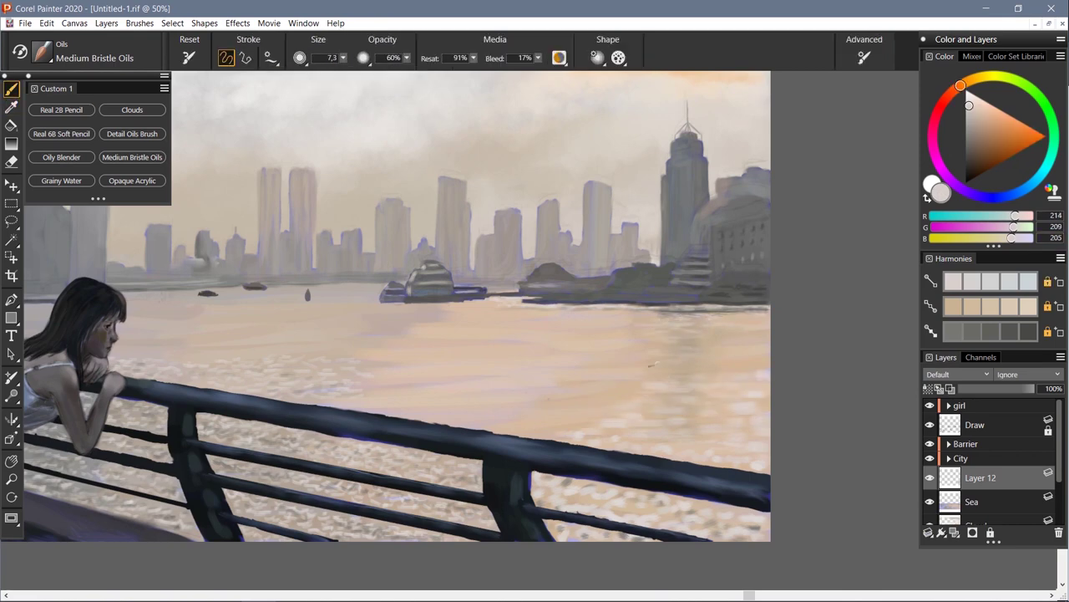
With the Draw layer hidden, extend the light (214, 209, 205) ripples on Layer 12 above the handrail and along the far shore
scroll(668, 360, "down", 1)
scroll(635, 326, "up", 2)
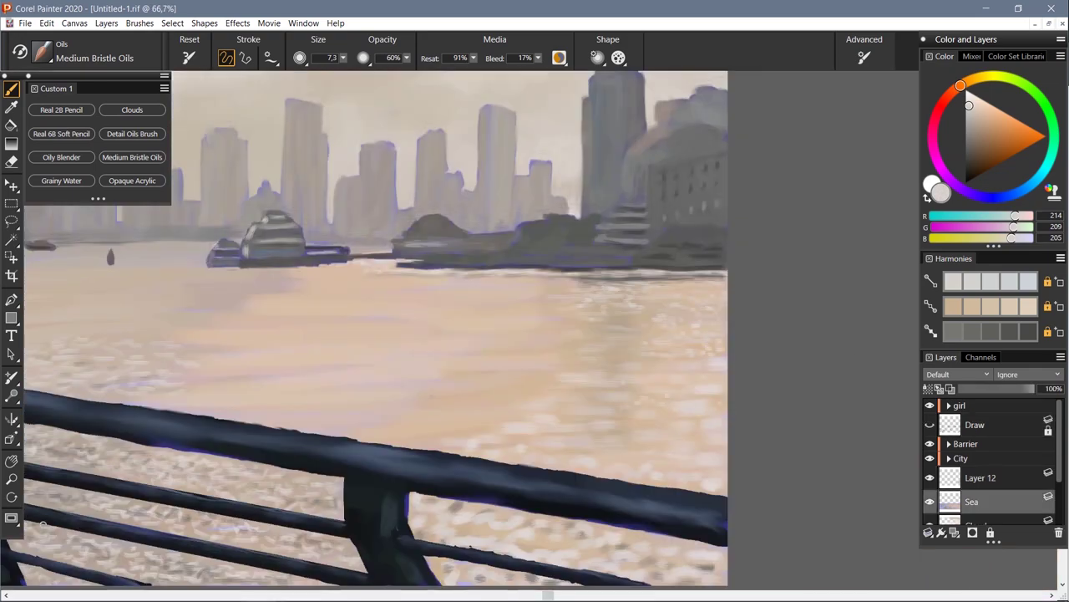
left_click(971, 502)
key("ctrl+minus")
key("ctrl+minus")
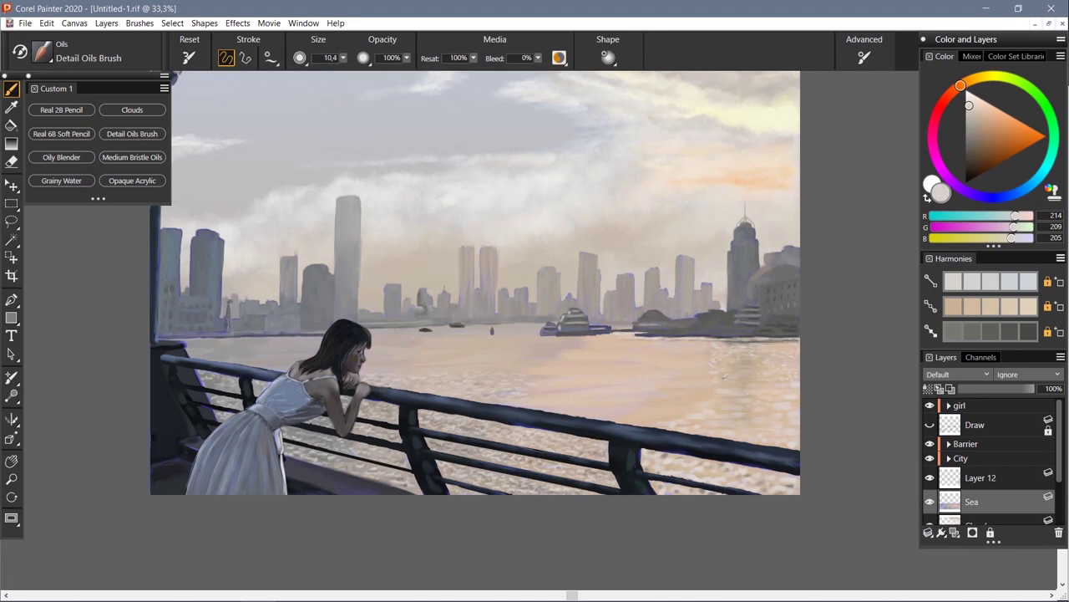
left_click(977, 477)
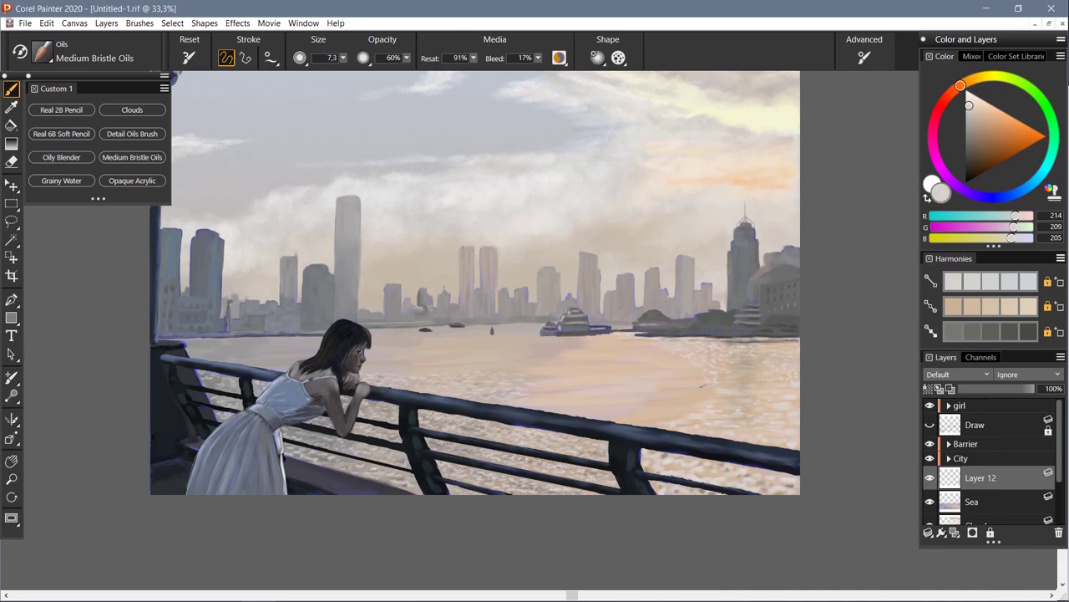
left_click_drag(535, 325, 485, 321)
left_click_drag(374, 327, 187, 341)
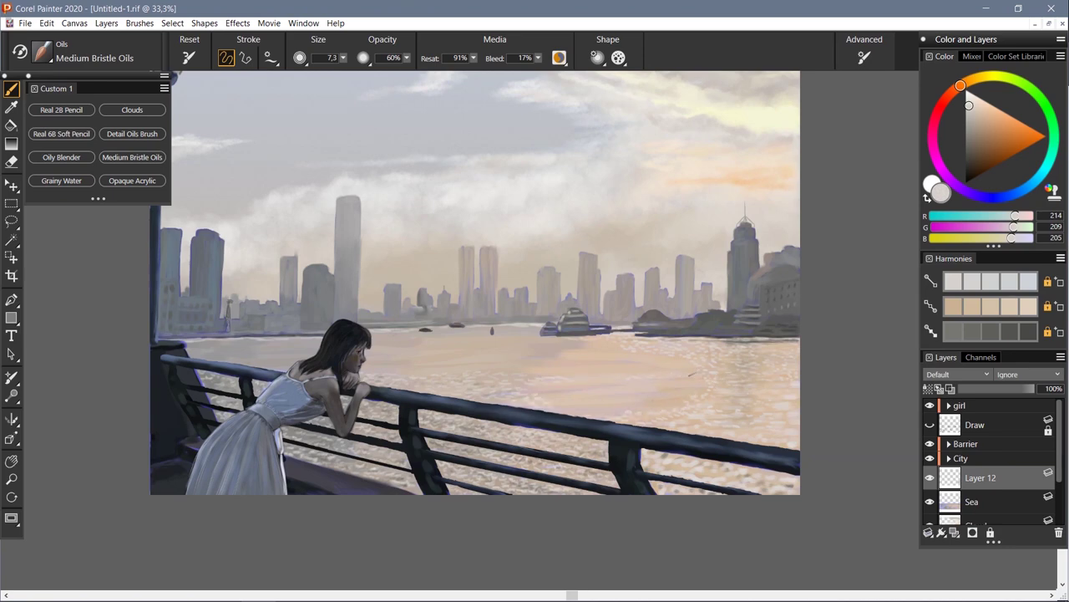
Fill the remaining open water with light (214, 209, 205) ripples and add touches of grey (118, 119, 113) on Layer 12
scroll(526, 330, "up", 2)
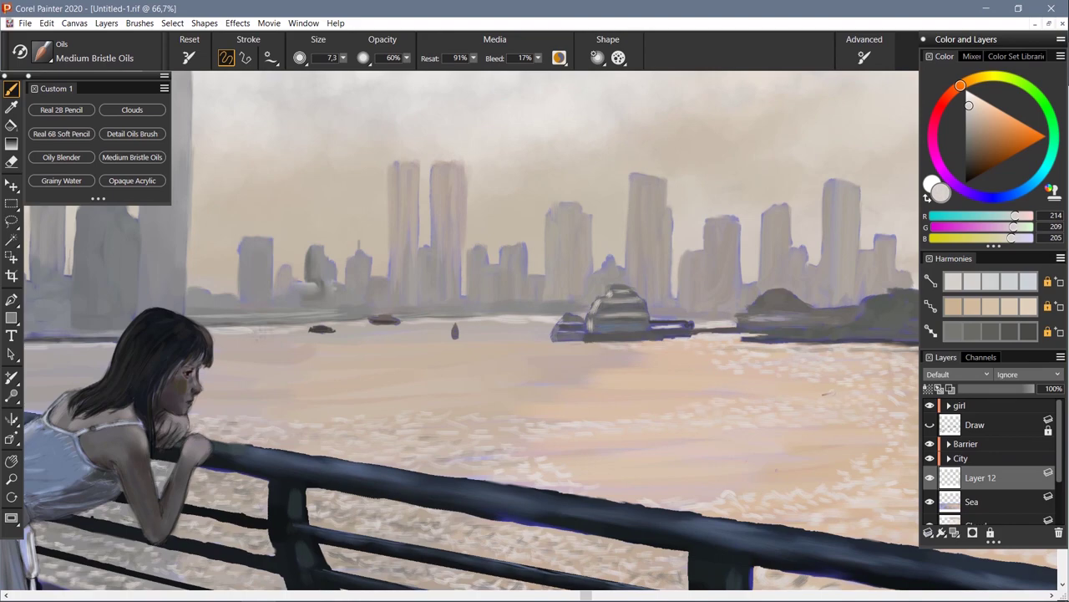
left_click_drag(692, 353, 649, 356)
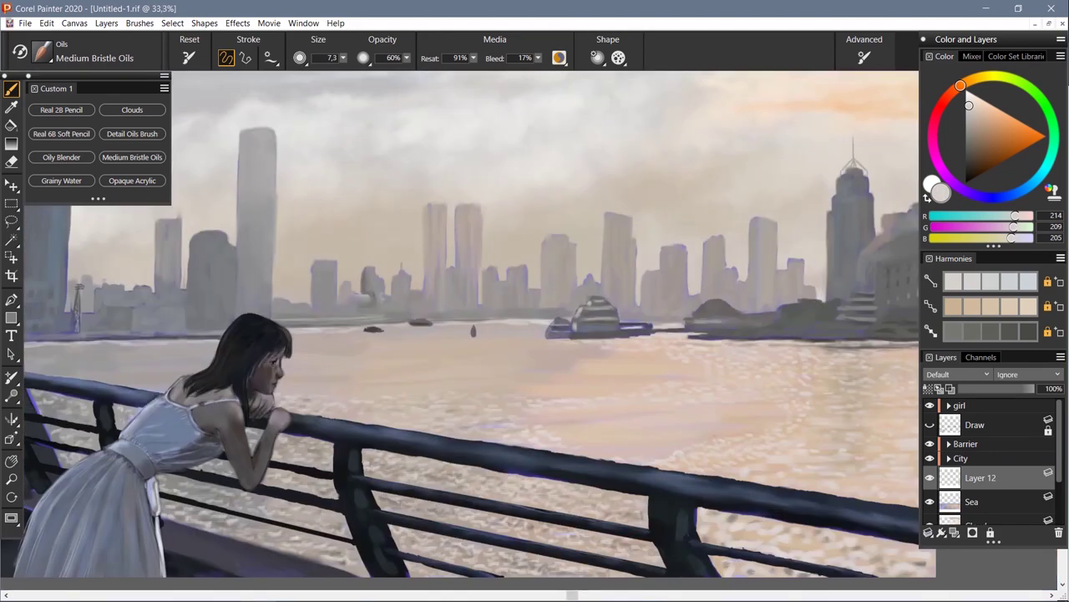
scroll(475, 283, "down", 2)
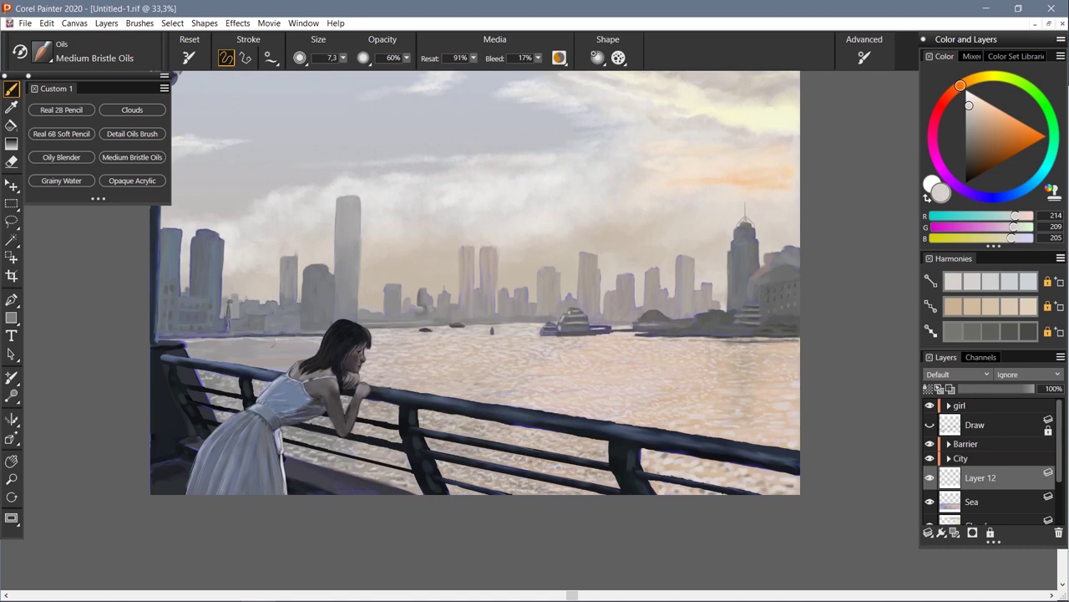
left_click(314, 342, "alt")
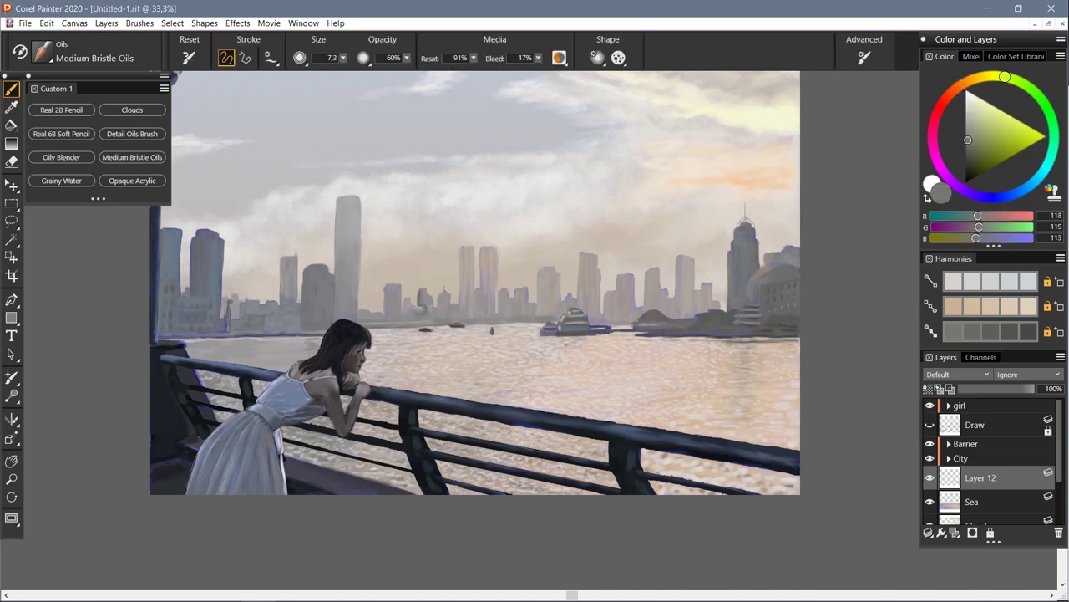
left_click(454, 227, "alt")
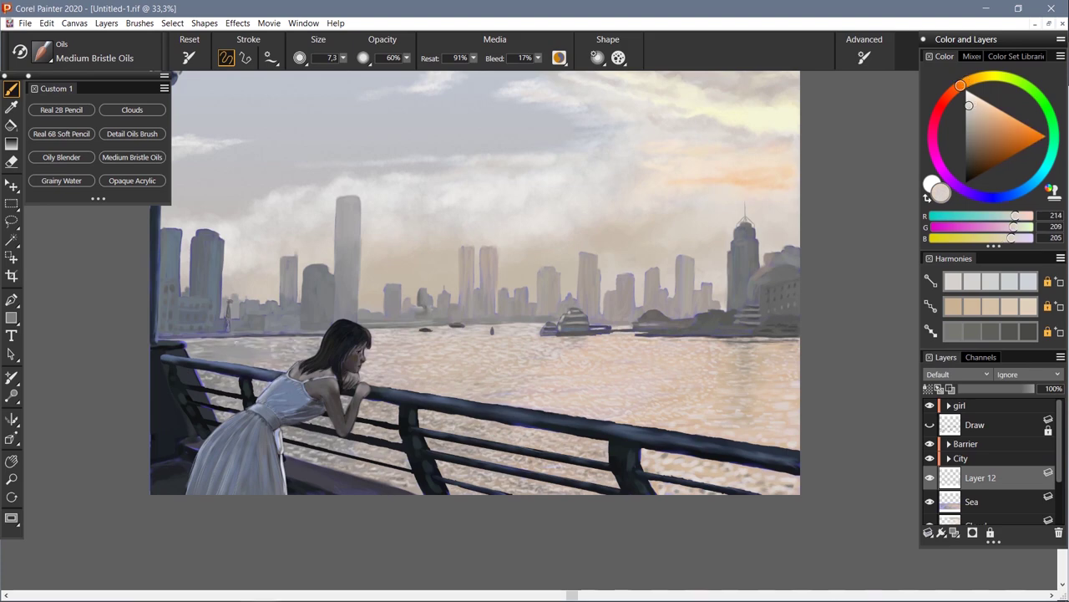
Rework the skin tones of the woman's cheek, nose and eye area on Layer 9 with colours sampled from the face
key("ctrl+alt+0")
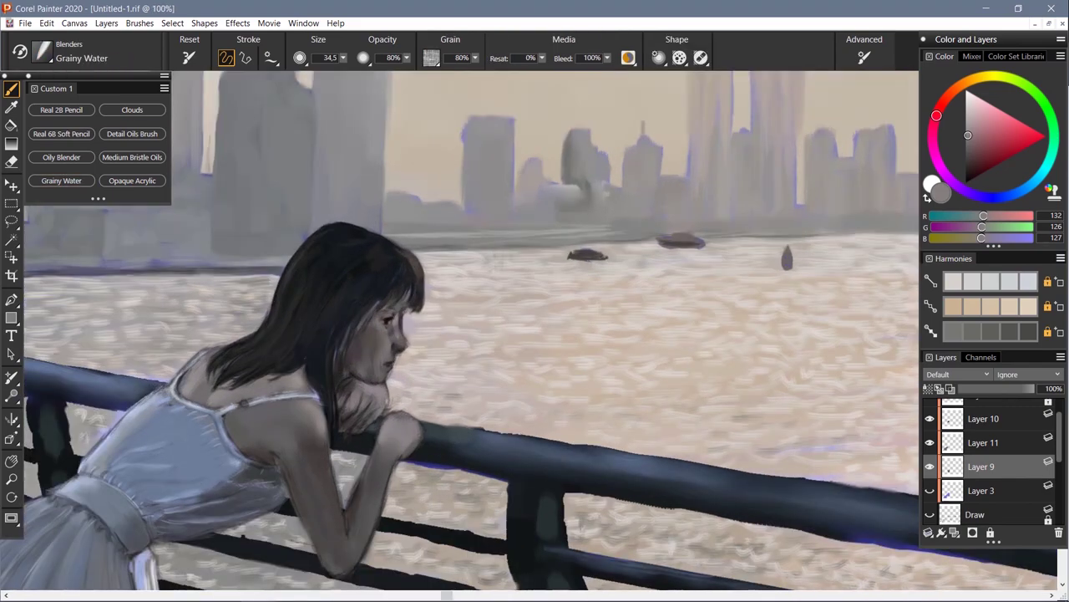
key("slash")
key("slash")
mouse_move(385, 315)
left_mouse_down()
mouse_move(383, 351)
mouse_move(355, 363)
mouse_move(361, 375)
left_mouse_up()
key("slash")
left_click(386, 327, "alt")
mouse_move(391, 315)
left_mouse_down()
mouse_move(369, 351)
mouse_move(371, 328)
mouse_move(358, 372)
left_mouse_up()
left_click_drag(402, 309, 394, 326)
Add lighter skin tone (172, 158, 154) to the woman's face and smooth it with Grainy Water at size 3.5
scroll(394, 325, "down", 5)
scroll(394, 325, "up", 4)
left_click(408, 348, "alt")
scroll(409, 349, "down", 1)
left_click(61, 181)
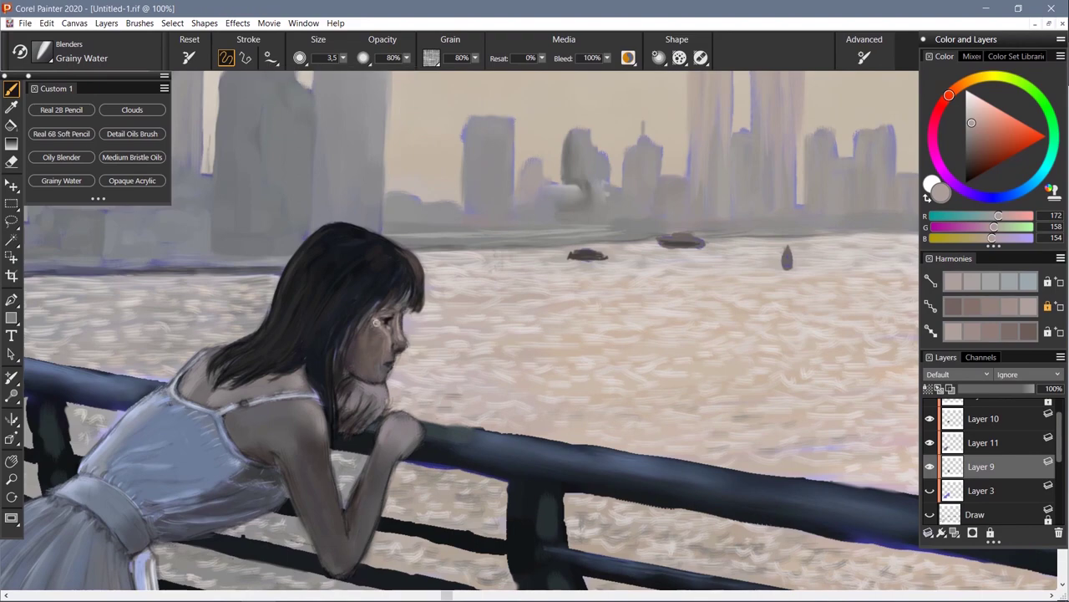
scroll(380, 315, "down", 1)
Refine the woman's face with the Real 6B Soft Pencil, using grey (139, 134, 135) and dark (64, 57, 56)
left_click(532, 329, "alt")
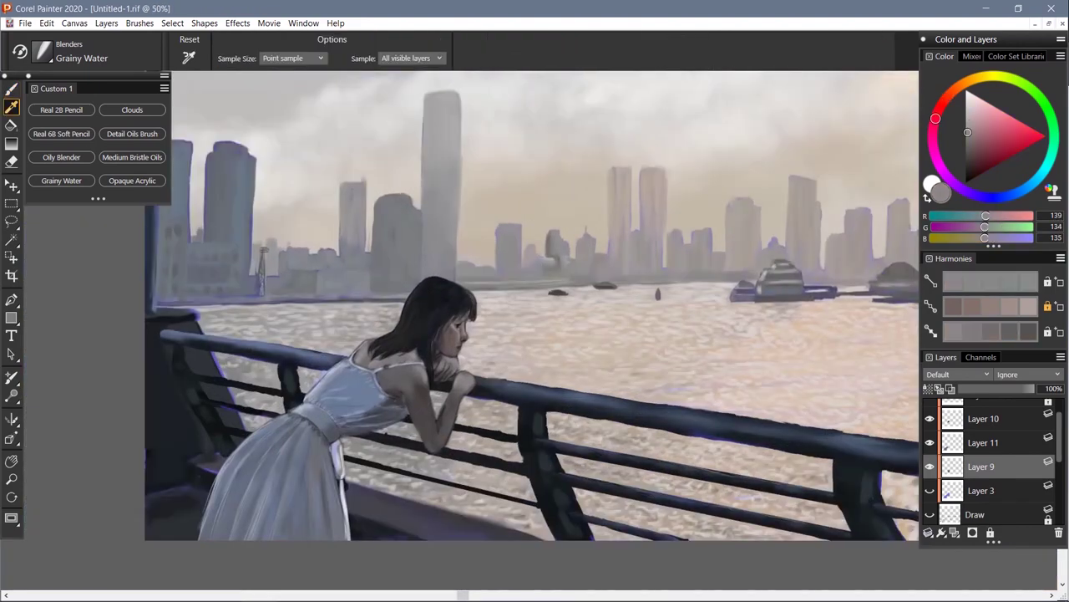
scroll(532, 329, "up", 1)
left_click(61, 133)
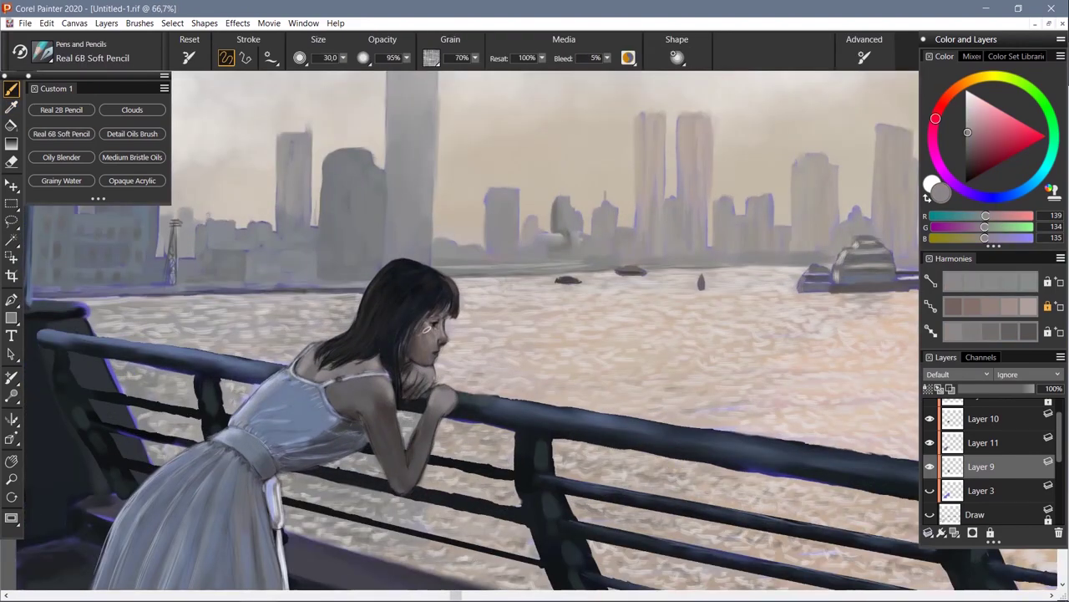
scroll(426, 337, "down", 4)
scroll(426, 337, "up", 5)
left_click(425, 337, "alt")
left_click(408, 351, "alt")
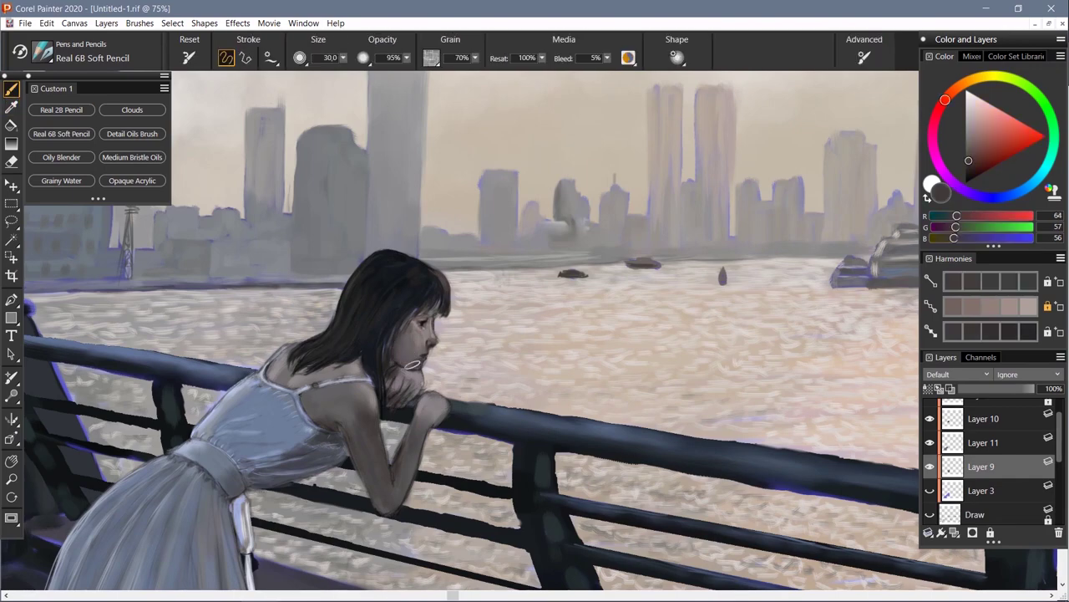
Blend the lower face with Grainy Water and define the mouth in dark (35, 33, 33) with the Real 6B Soft Pencil
left_click(61, 181)
left_click(376, 370, "alt")
scroll(376, 370, "up", 2)
key("/")
left_click(284, 391, "alt")
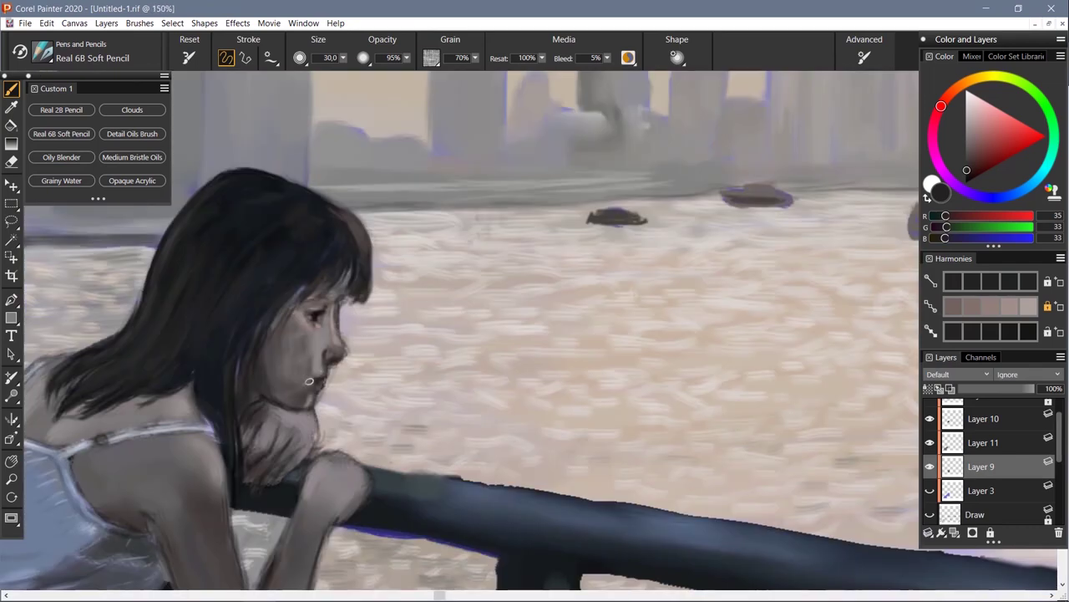
left_click(310, 376, "alt")
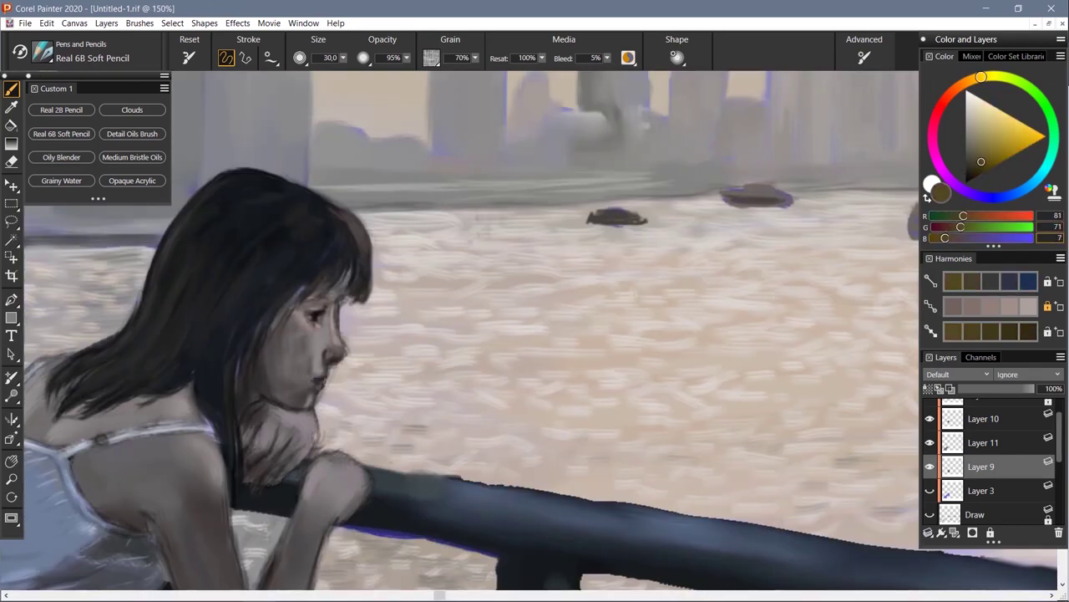
Shade the woman's cheek and jaw with the Detail Oils Brush at size 15, sampling dark tones such as (78, 63, 67)
left_click(132, 133)
left_click(276, 336, "alt")
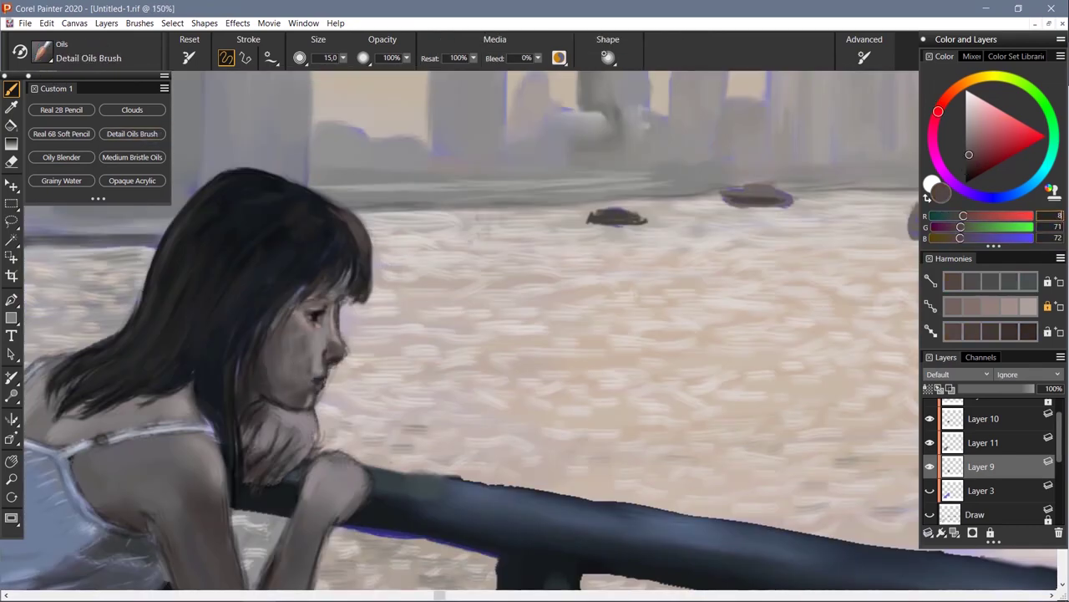
left_click_drag(258, 364, 294, 363)
left_click(309, 313, "alt")
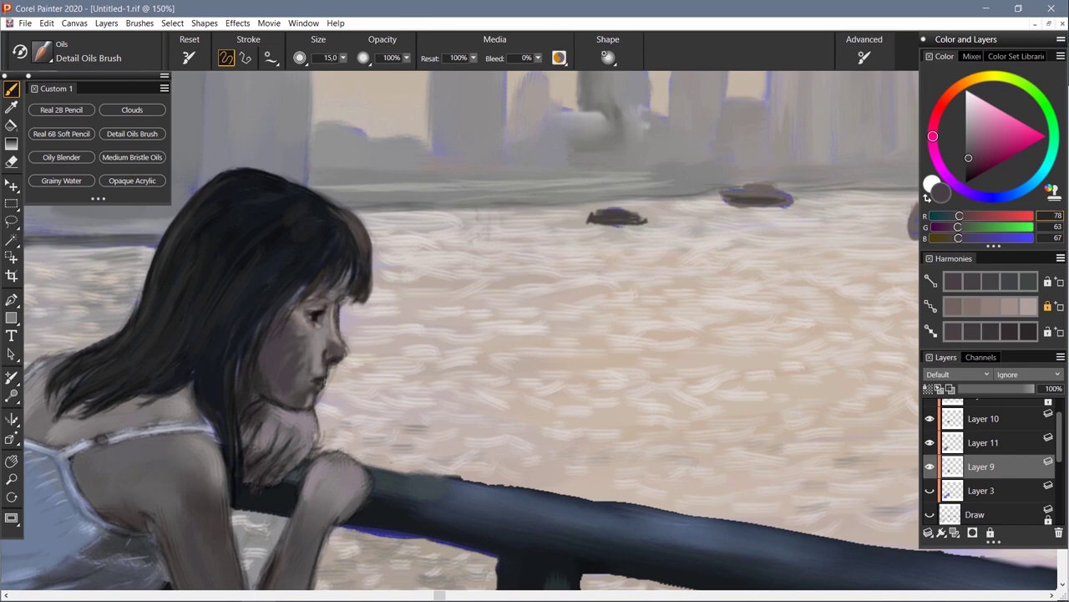